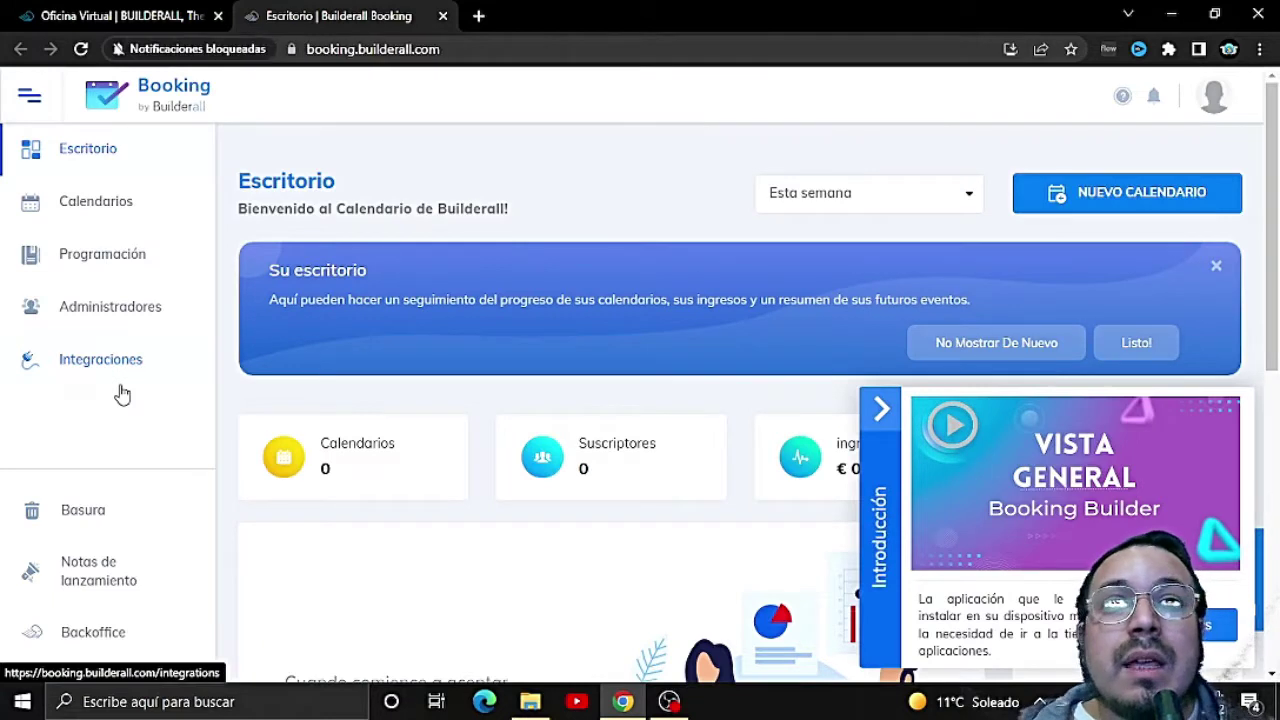
# Step: Collapse the Introducción panel so every dashboard card, including ingresos, is fully visible
pyautogui.click(877, 418)
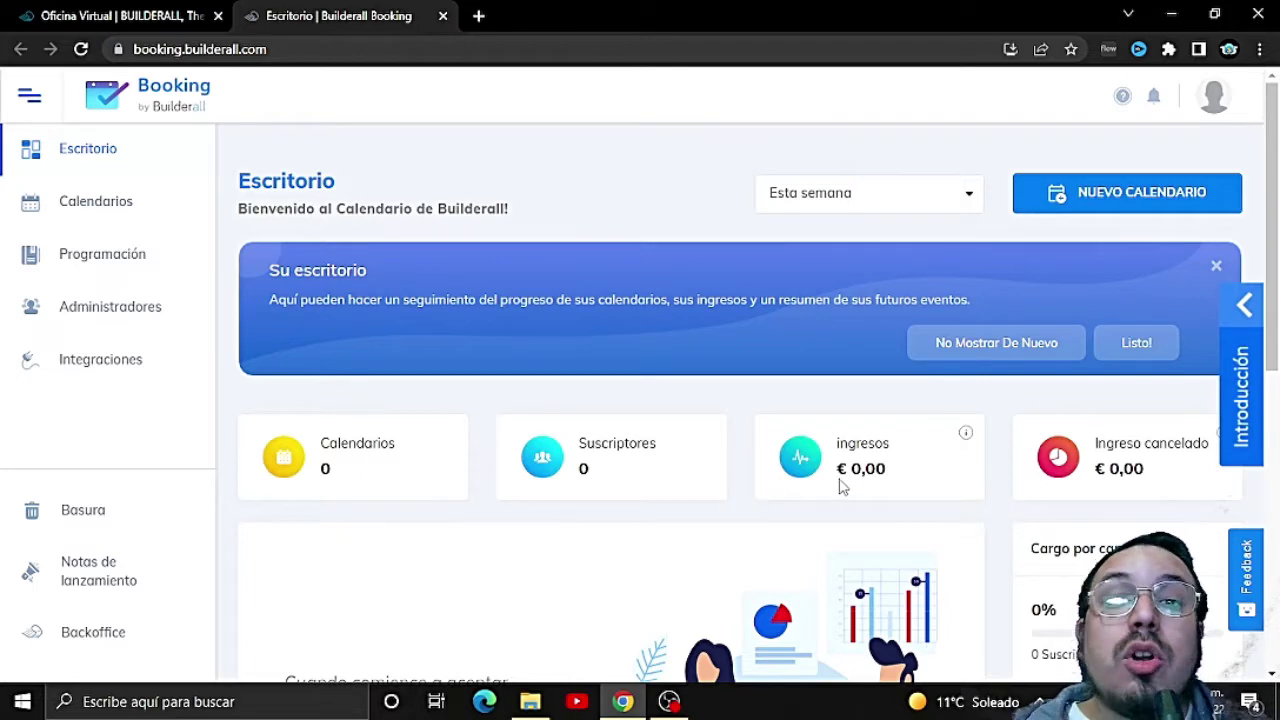
pyautogui.moveTo(966, 435)
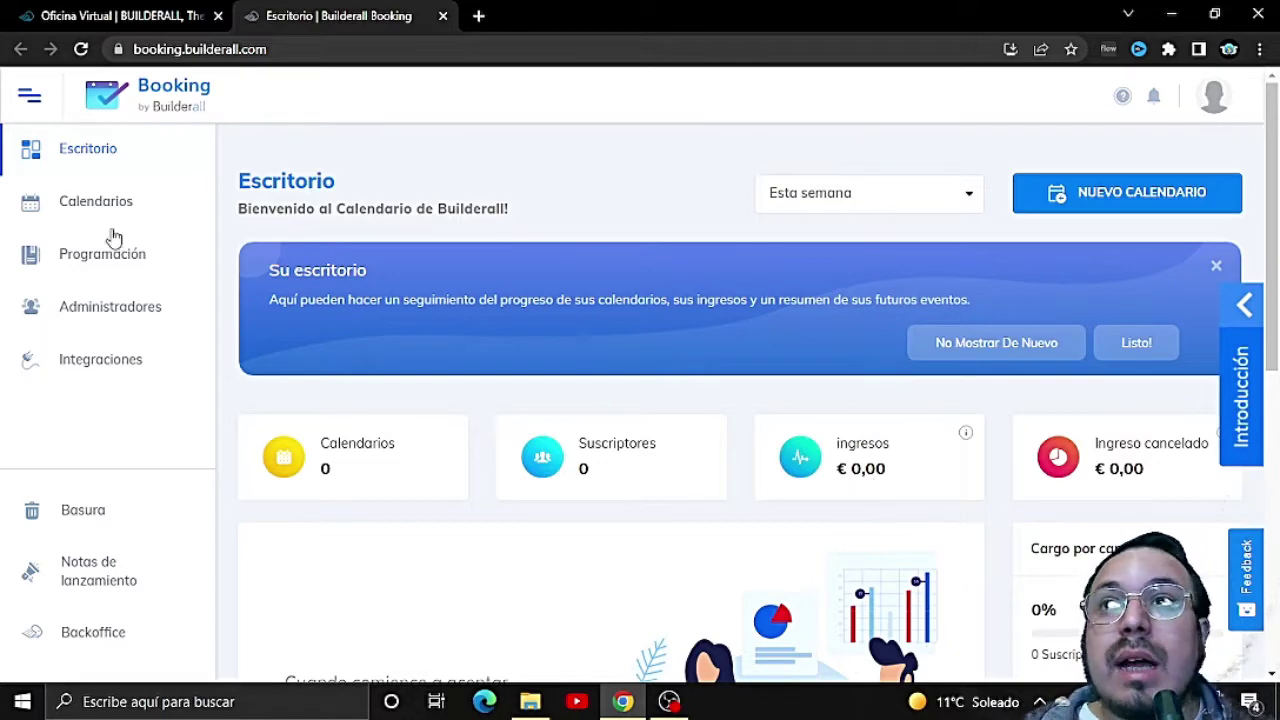
# Step: Visit the Calendarios, Programación and Administradores pages
pyautogui.click(88, 206)
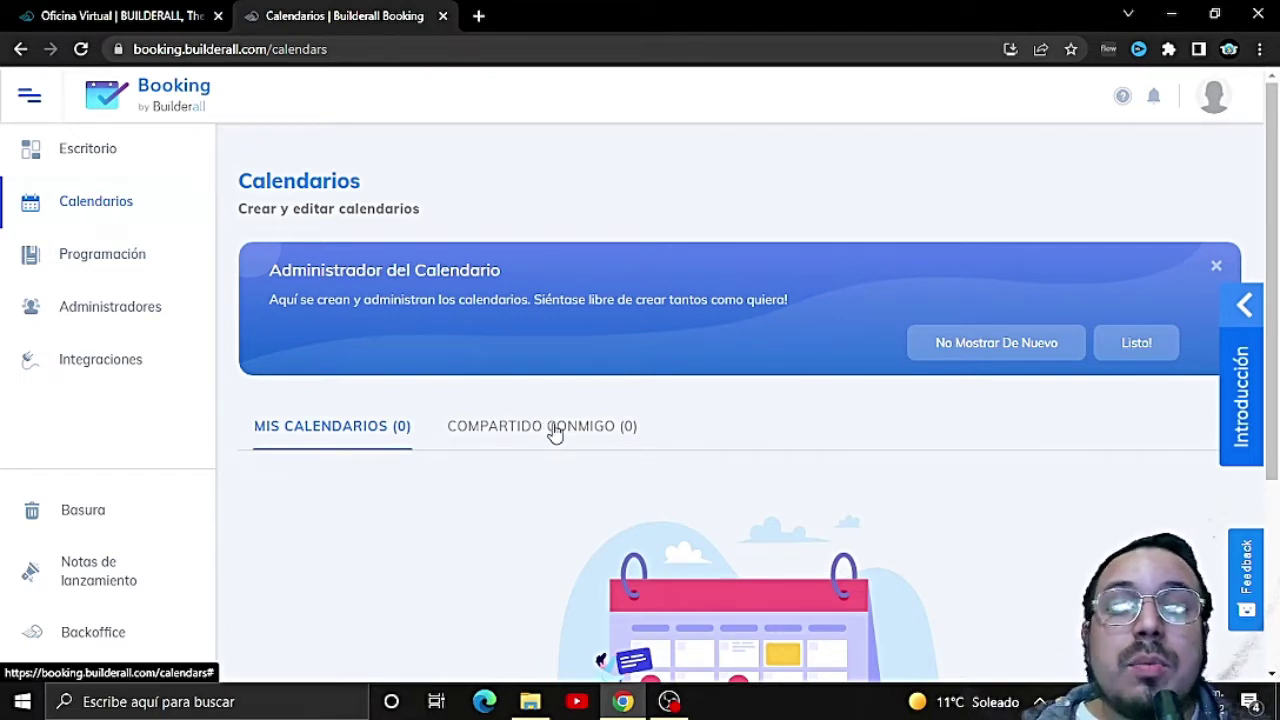
pyautogui.click(138, 257)
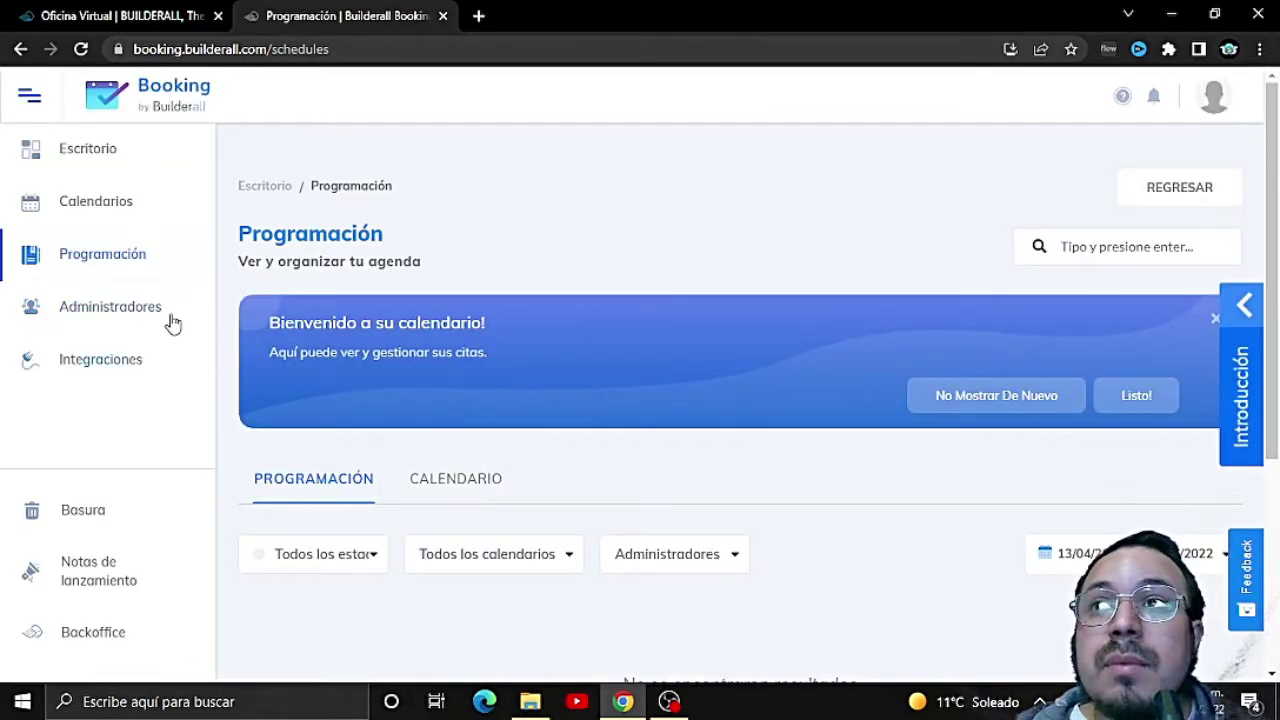
pyautogui.click(137, 306)
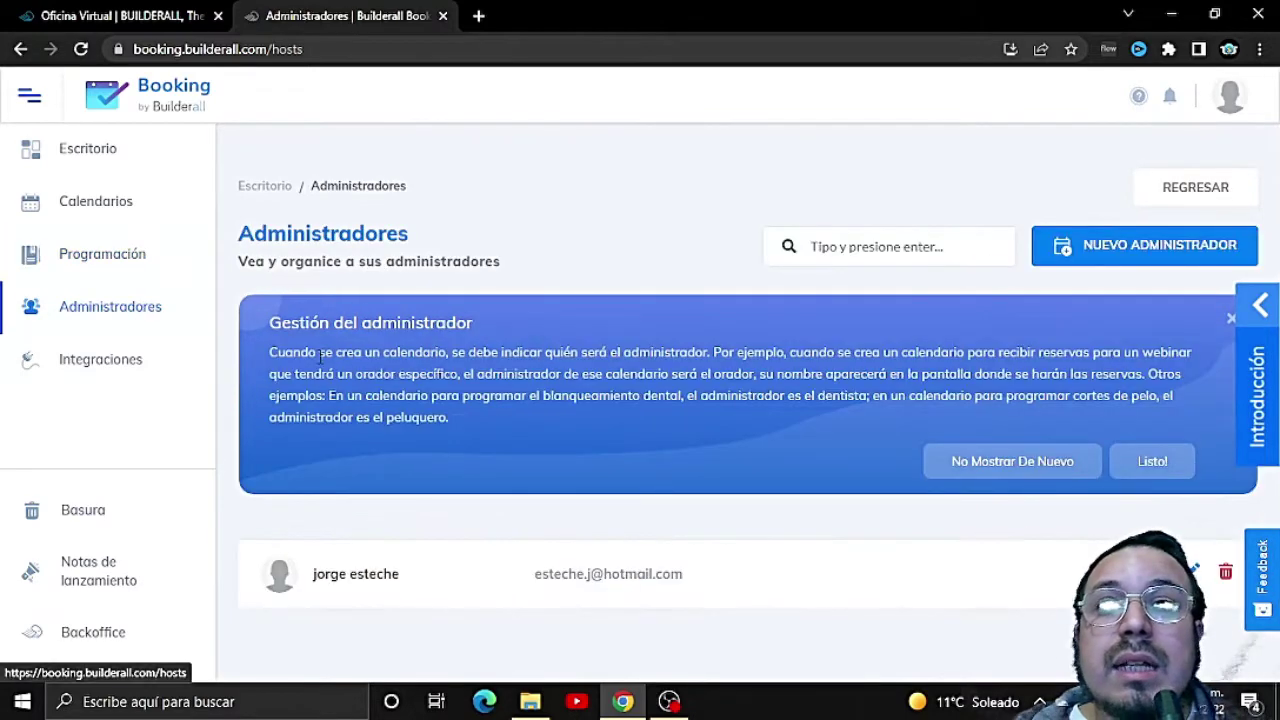
# Step: Open Integraciones and browse the list of connected integrations
pyautogui.click(137, 366)
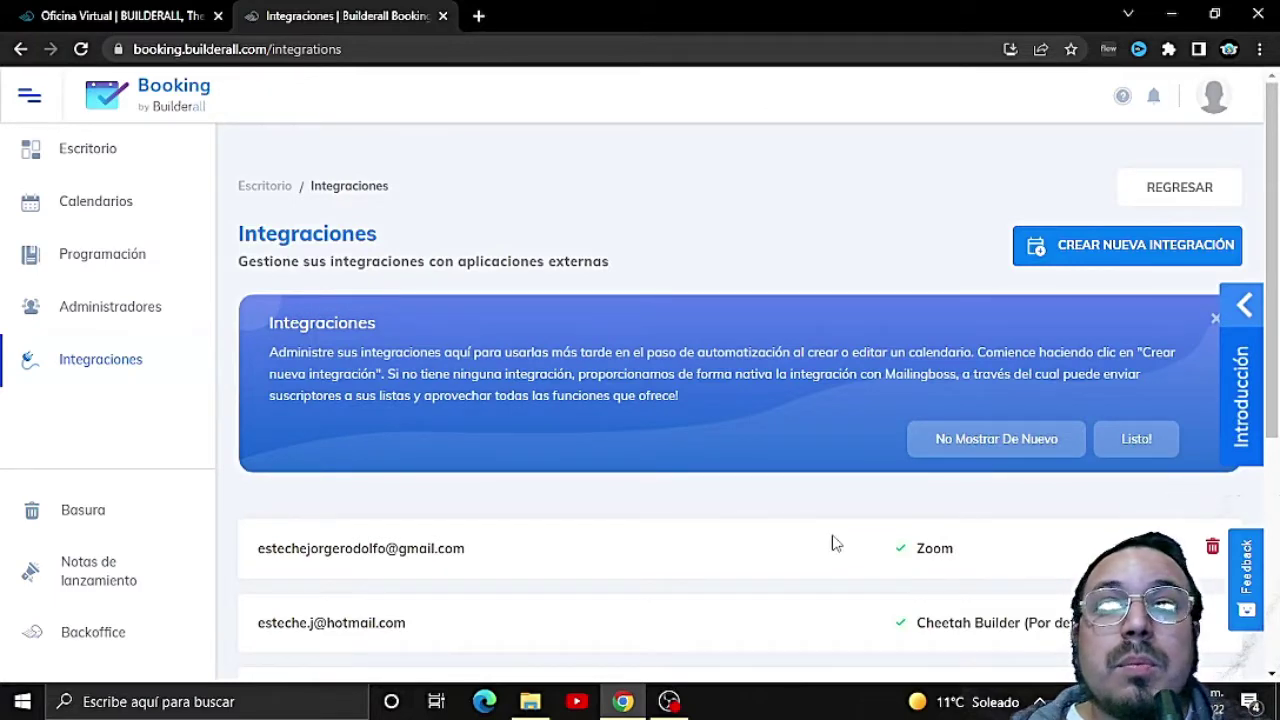
pyautogui.scroll(-2, 840, 553)
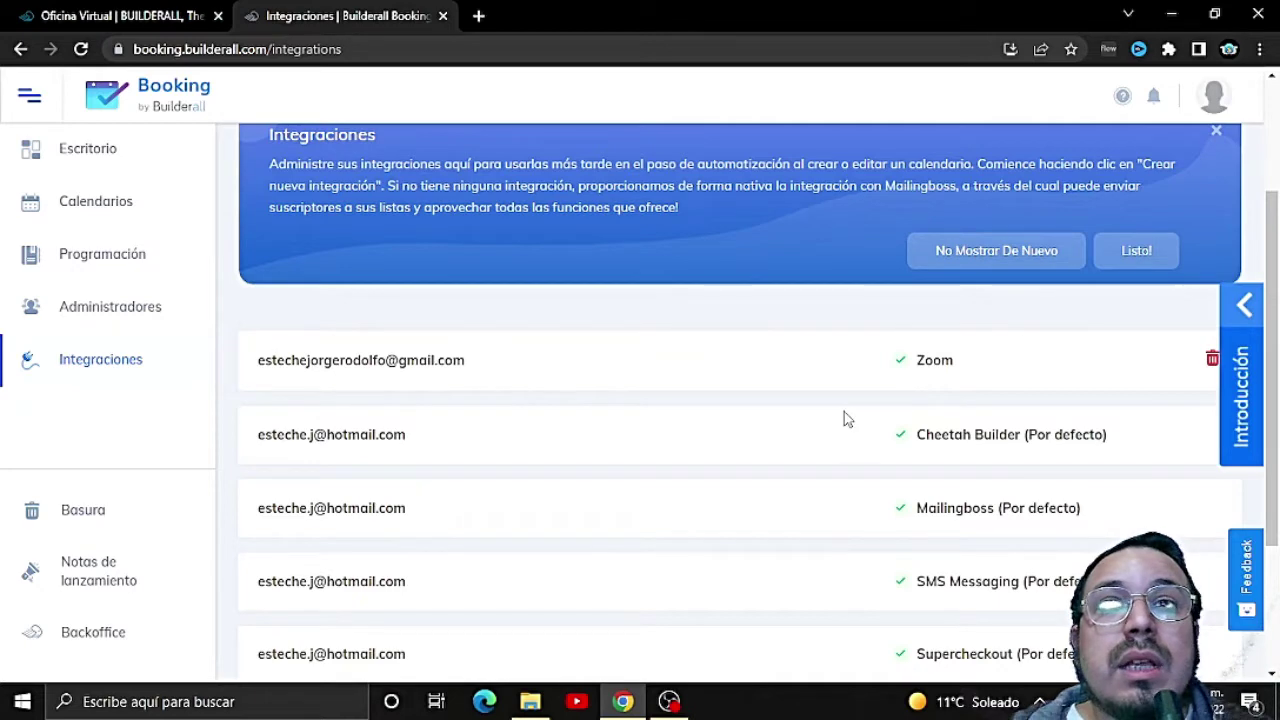
pyautogui.scroll(1, 894, 480)
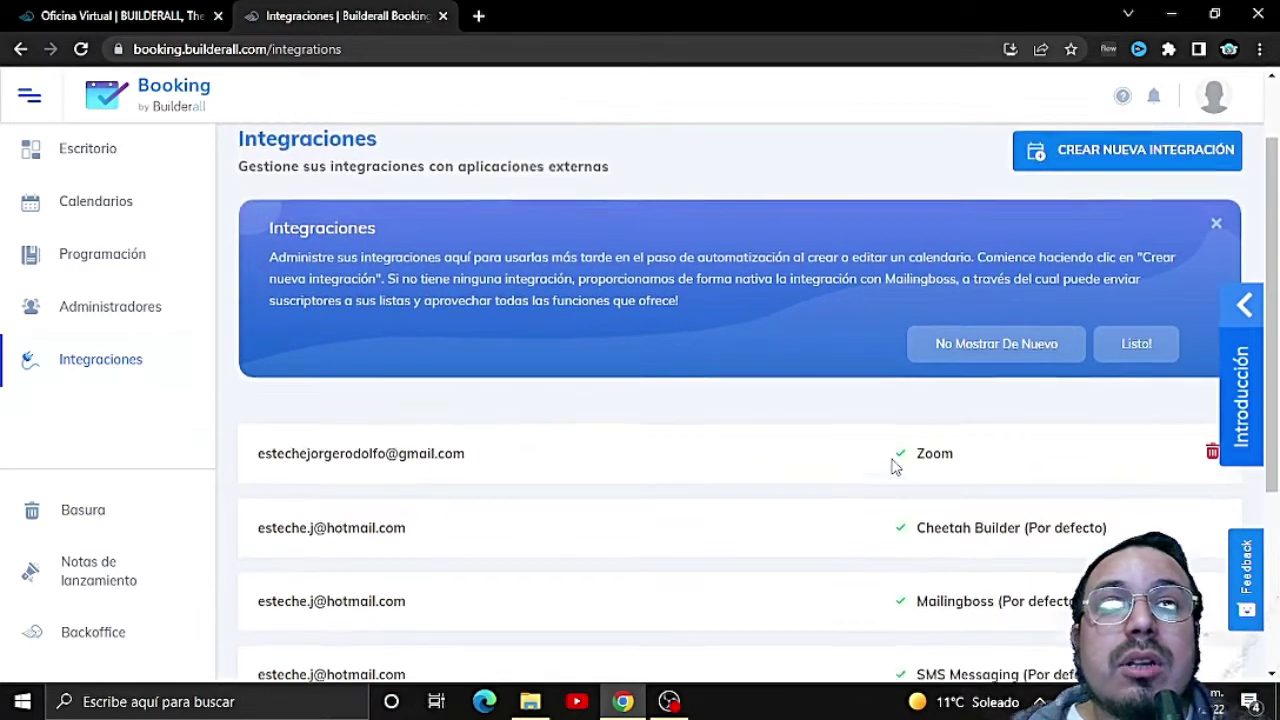
pyautogui.scroll(-1, 895, 493)
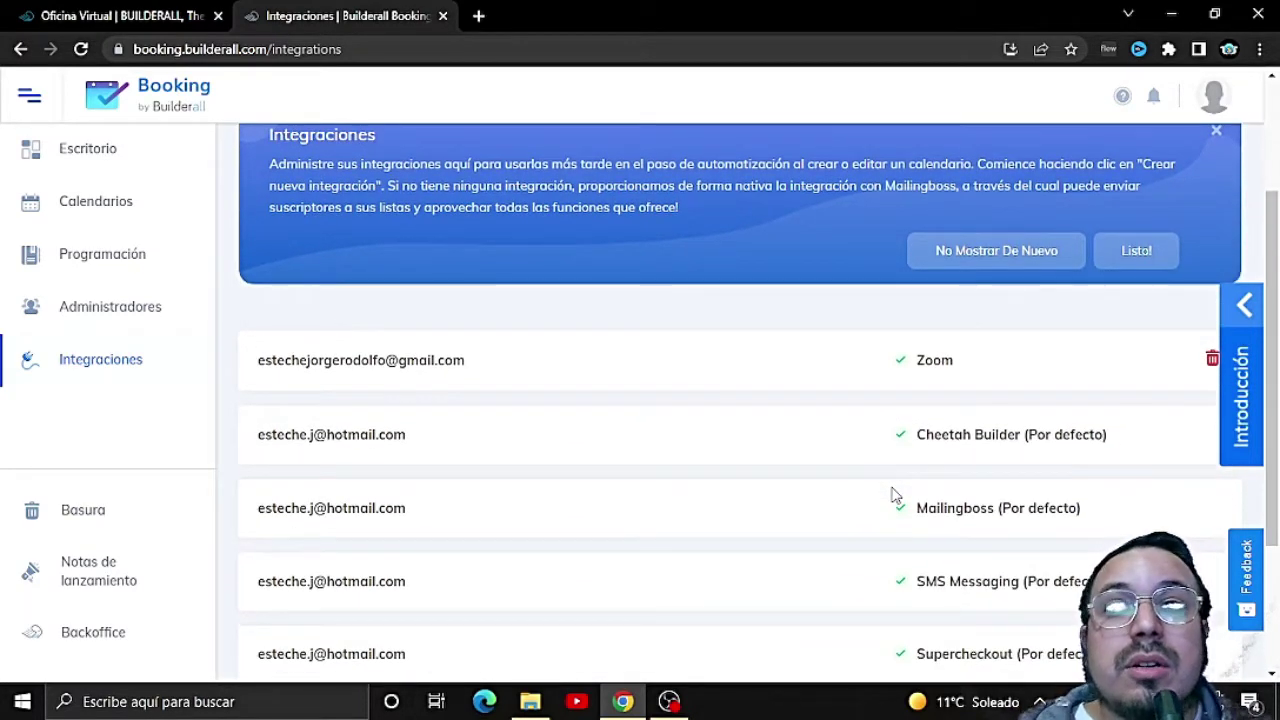
pyautogui.scroll(1, 893, 494)
pyautogui.scroll(-3, 891, 491)
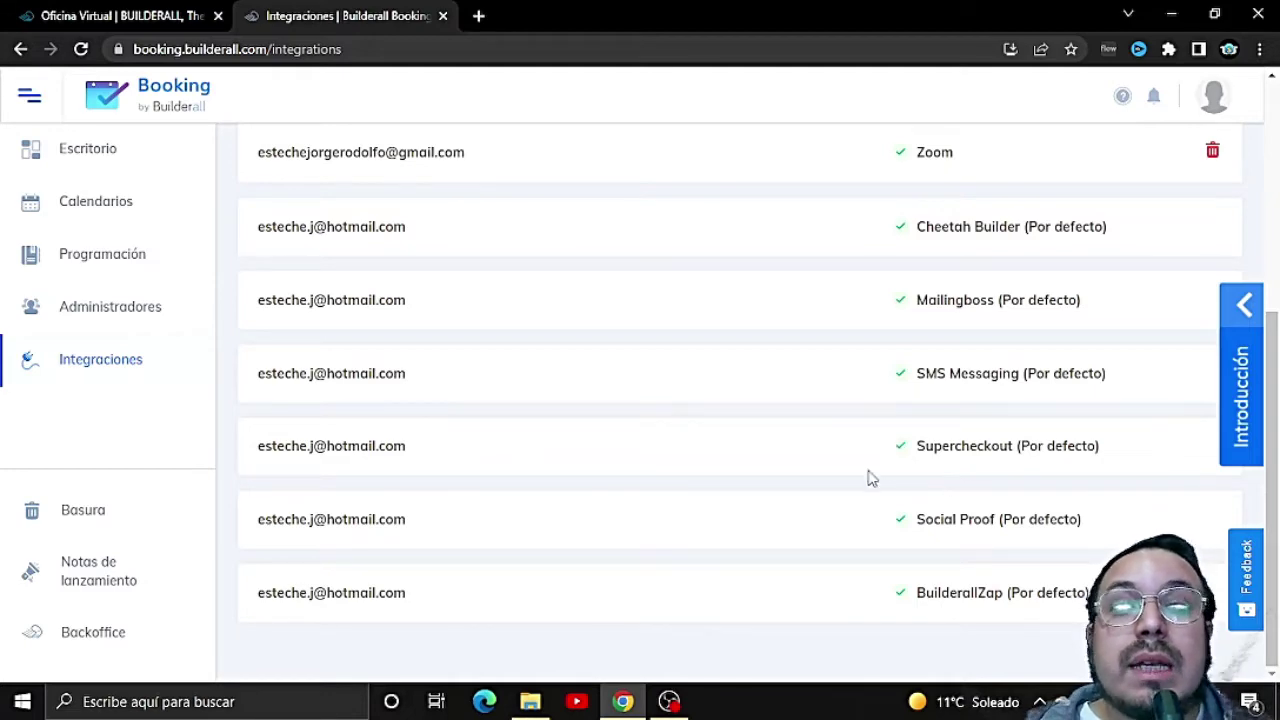
pyautogui.scroll(4, 606, 483)
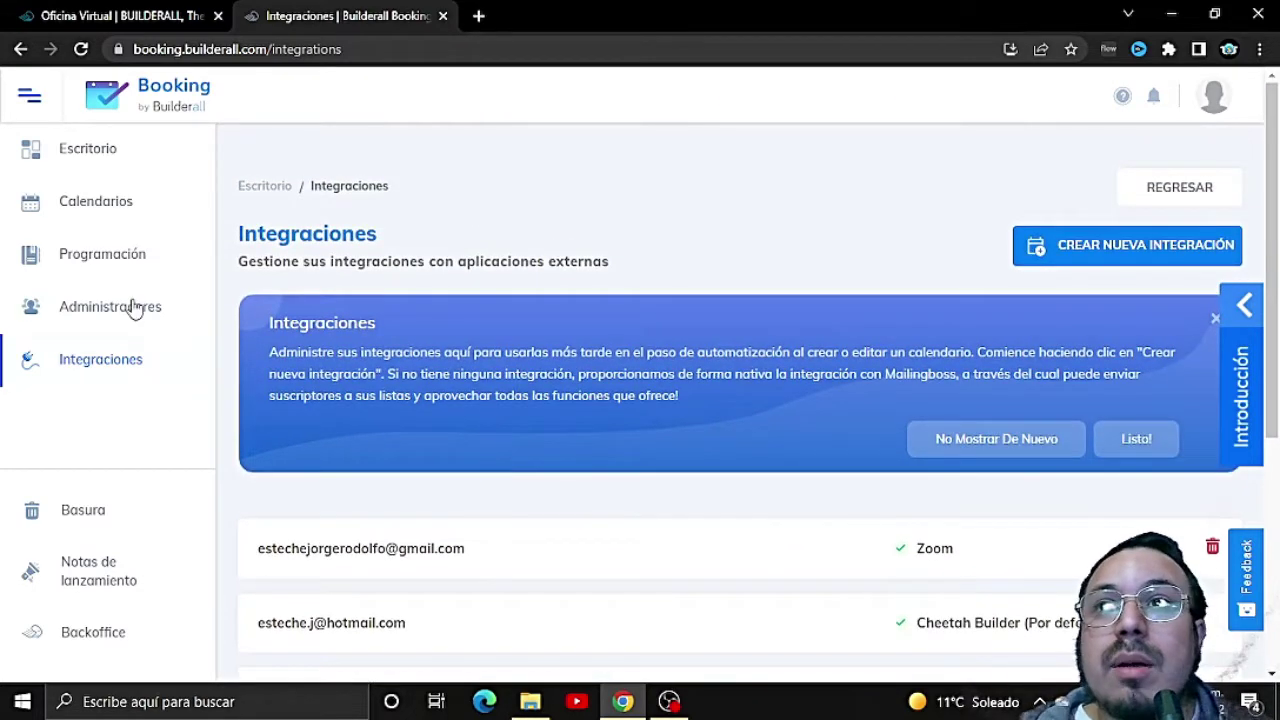
# Step: View and close the release notes, then return to the Escritorio dashboard via Calendarios
pyautogui.click(99, 578)
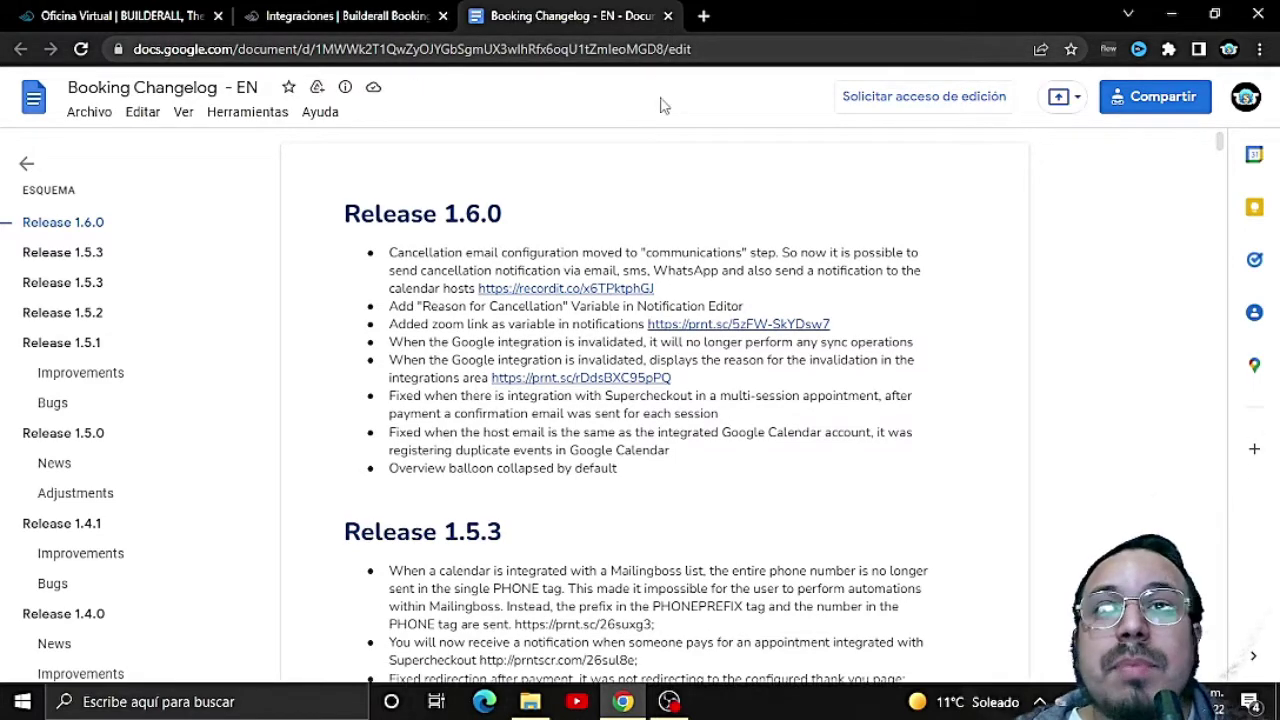
pyautogui.click(668, 16)
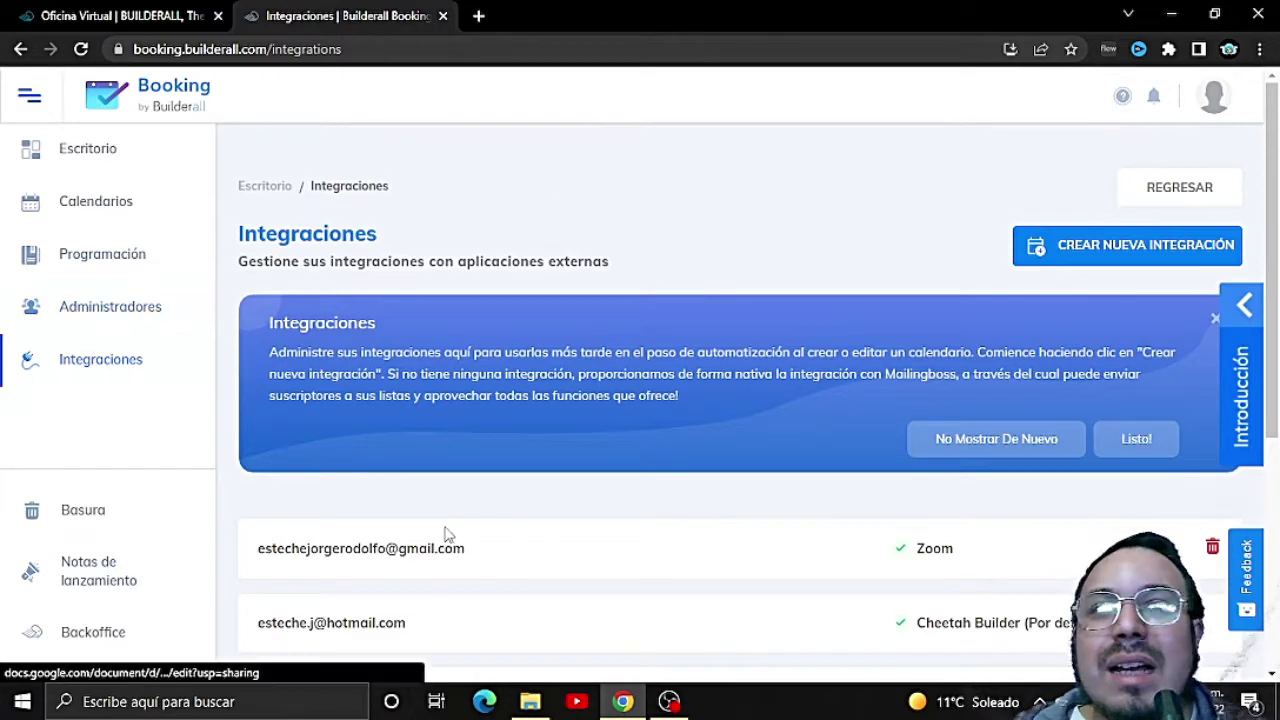
pyautogui.click(115, 198)
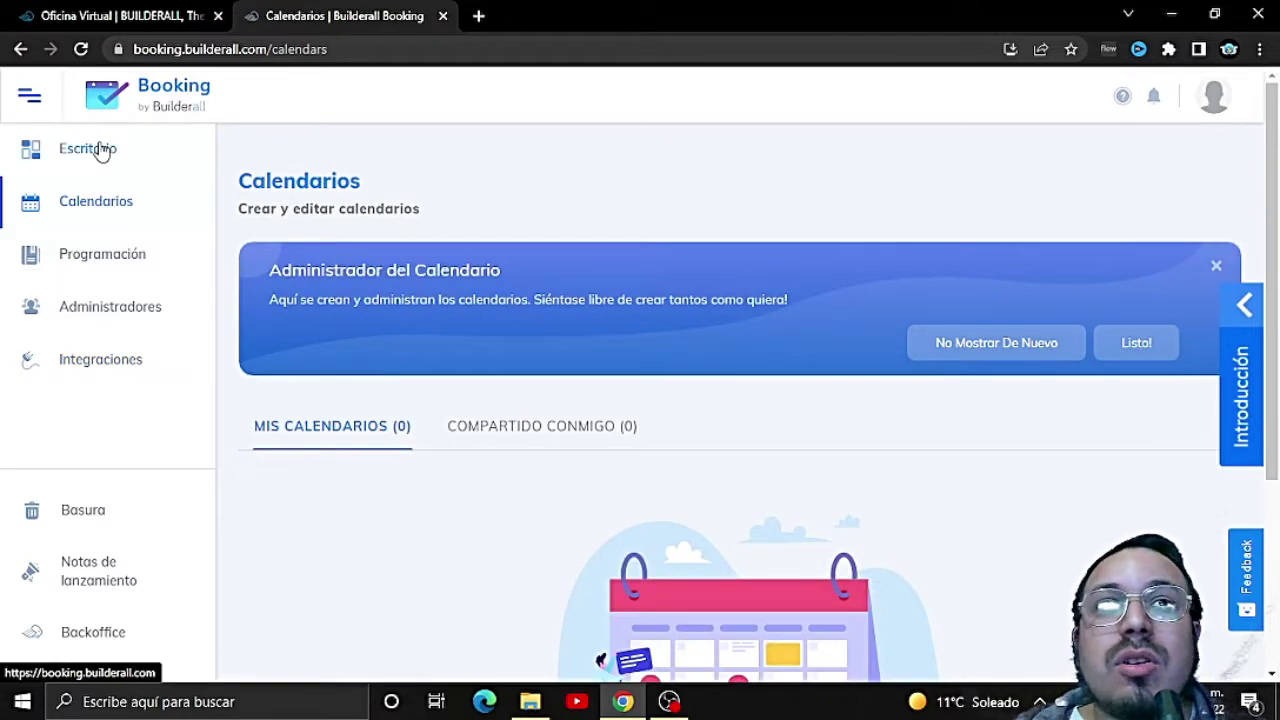
pyautogui.click(97, 149)
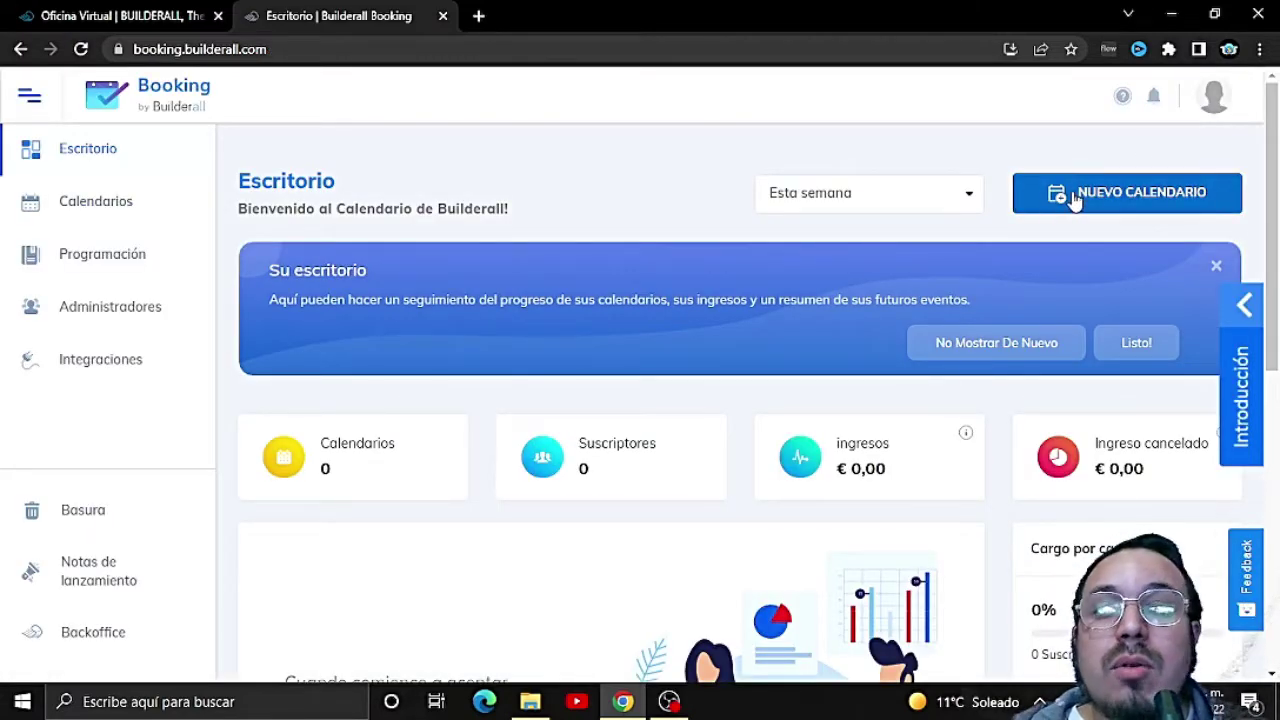
pyautogui.scroll(-1, 977, 294)
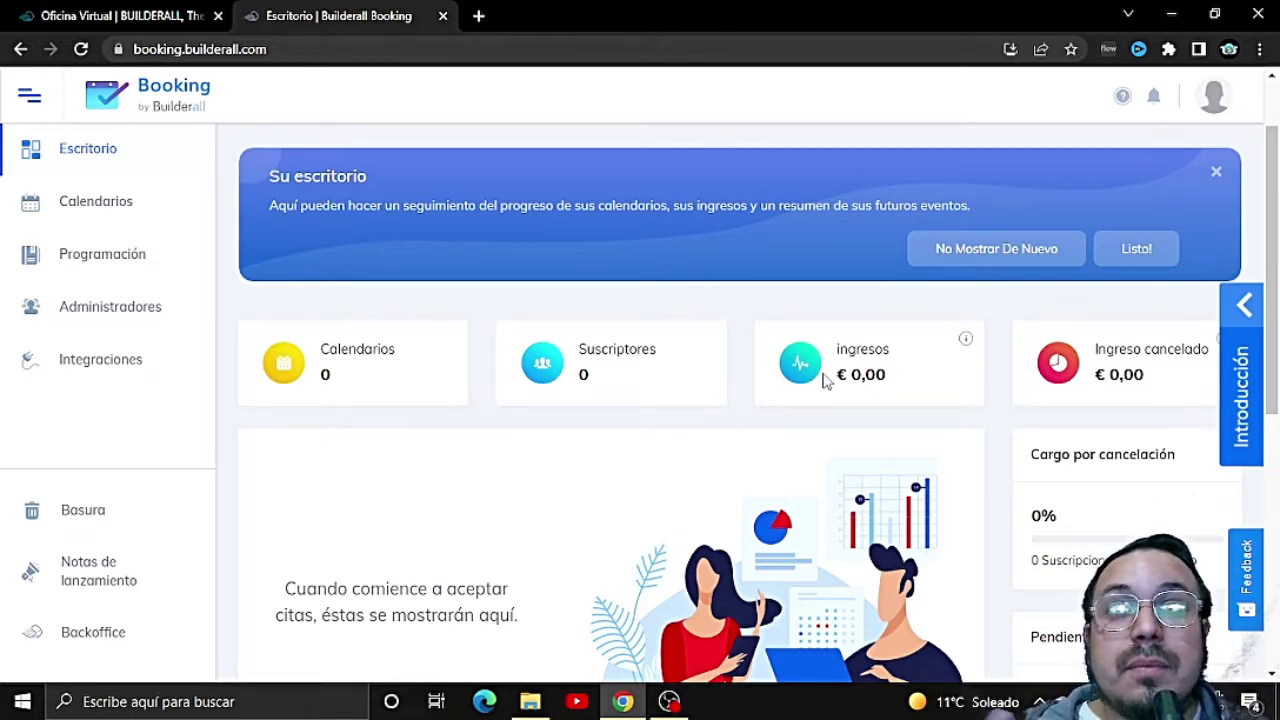
pyautogui.scroll(-1, 825, 380)
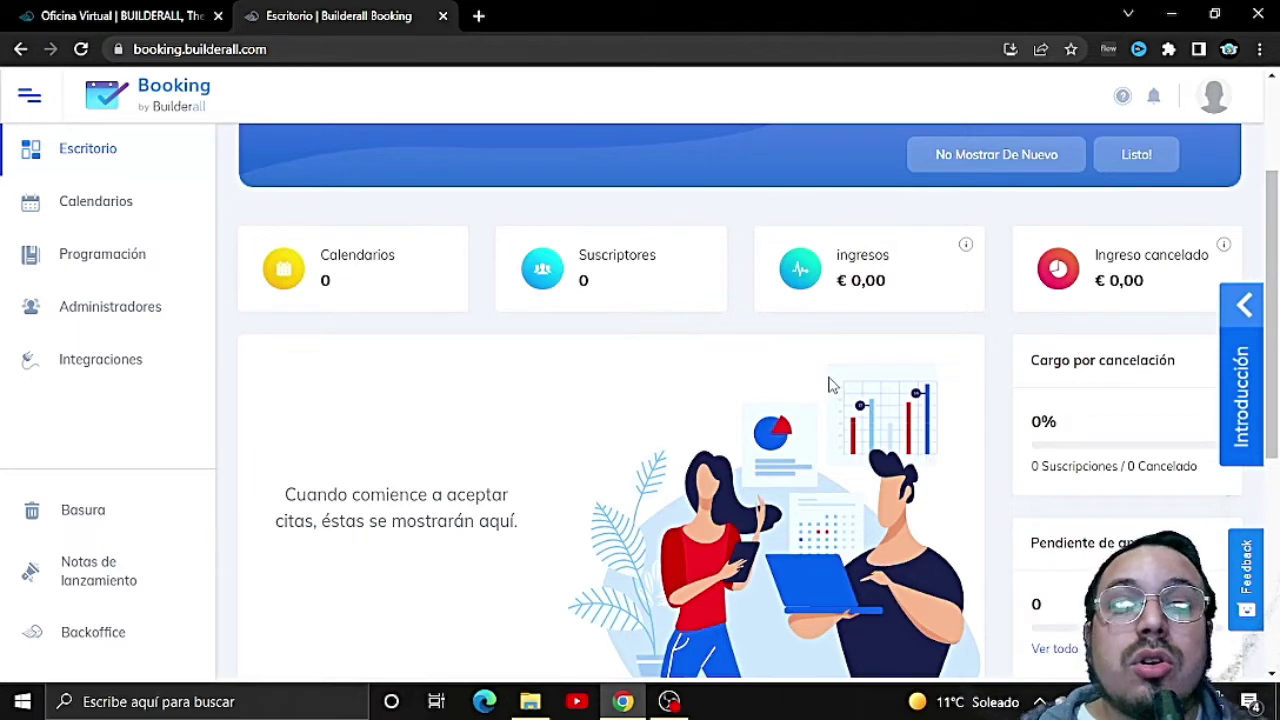
pyautogui.scroll(2, 828, 385)
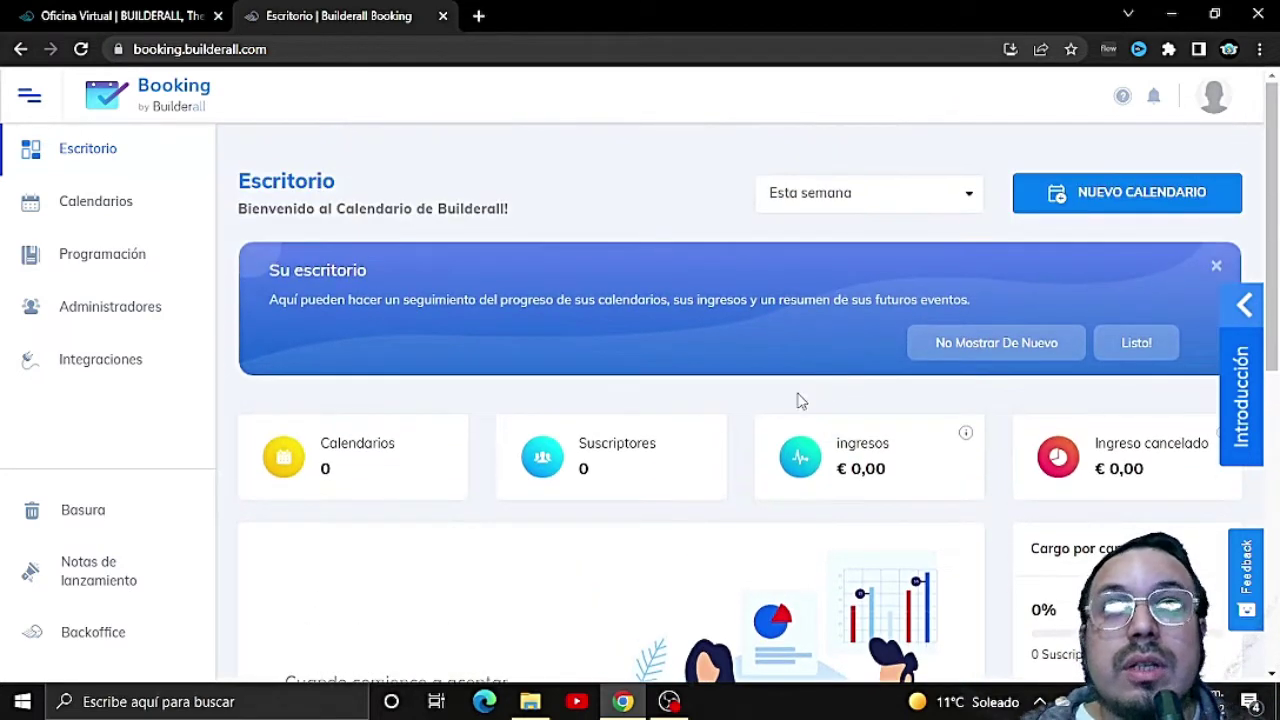
# Step: Start a new calendar and review the calendar types, including the Evento description
pyautogui.click(1068, 199)
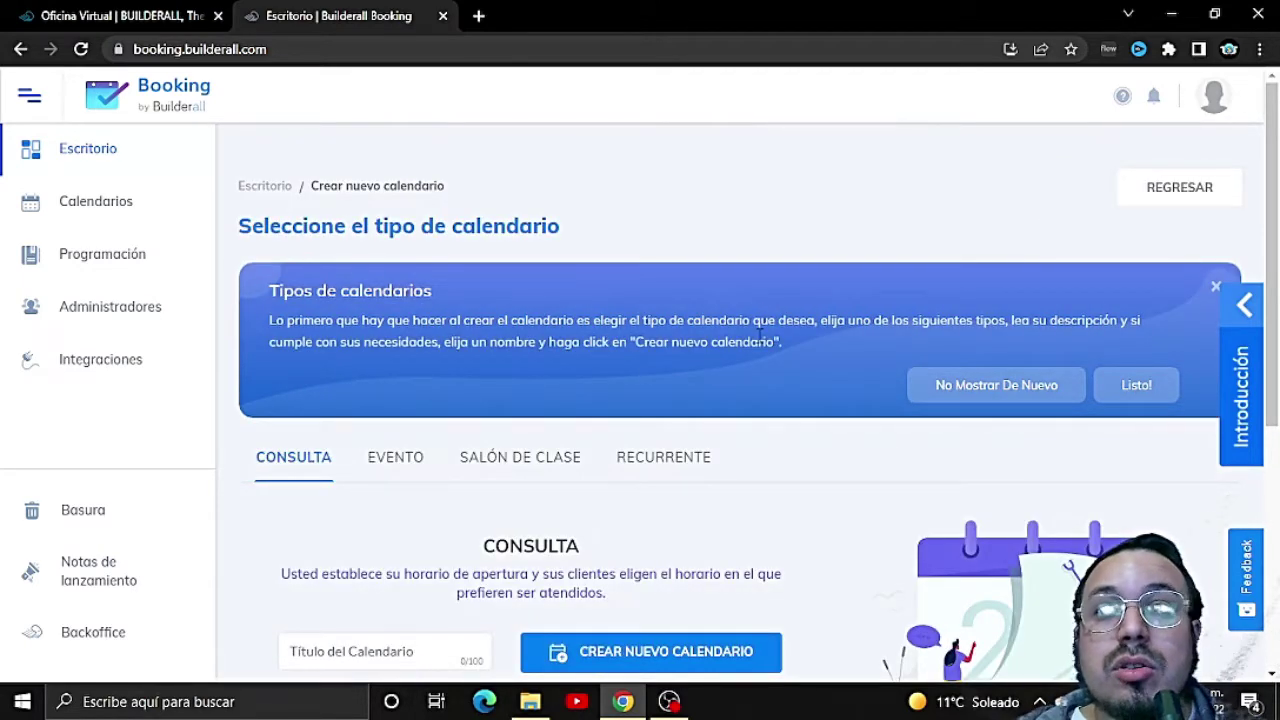
pyautogui.scroll(-1, 760, 335)
pyautogui.scroll(-1, 423, 458)
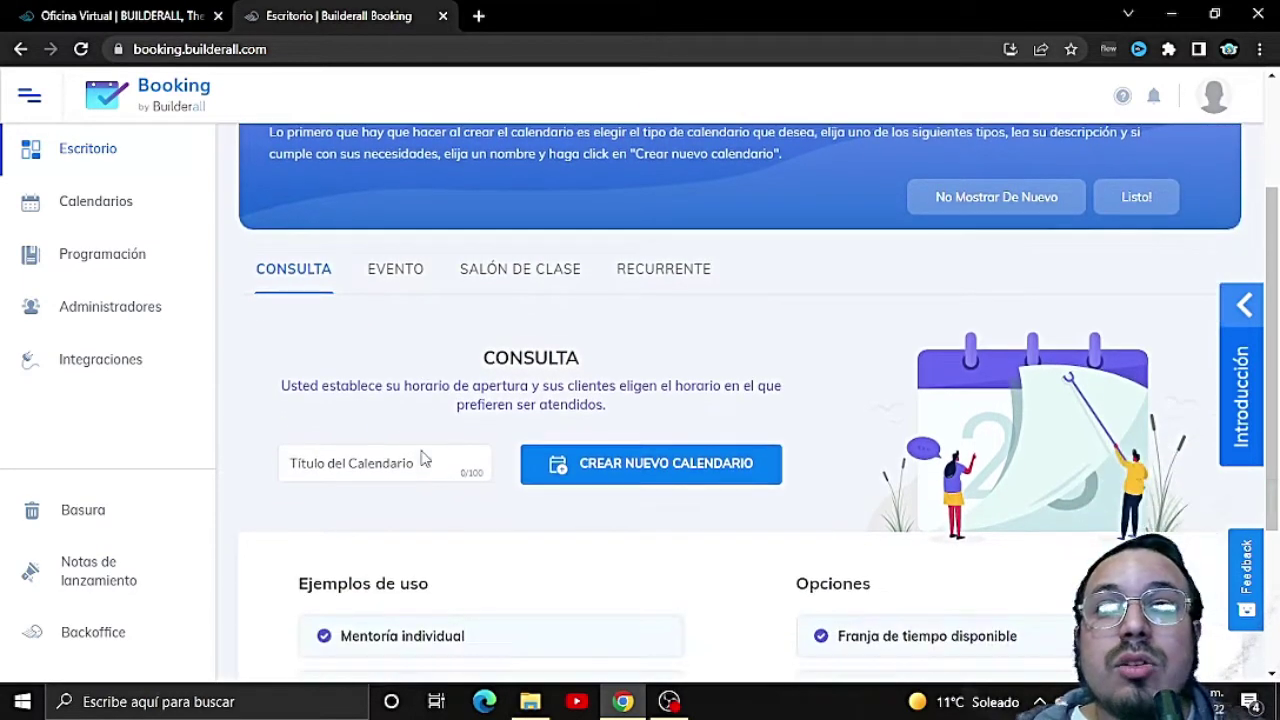
pyautogui.scroll(-1, 500, 420)
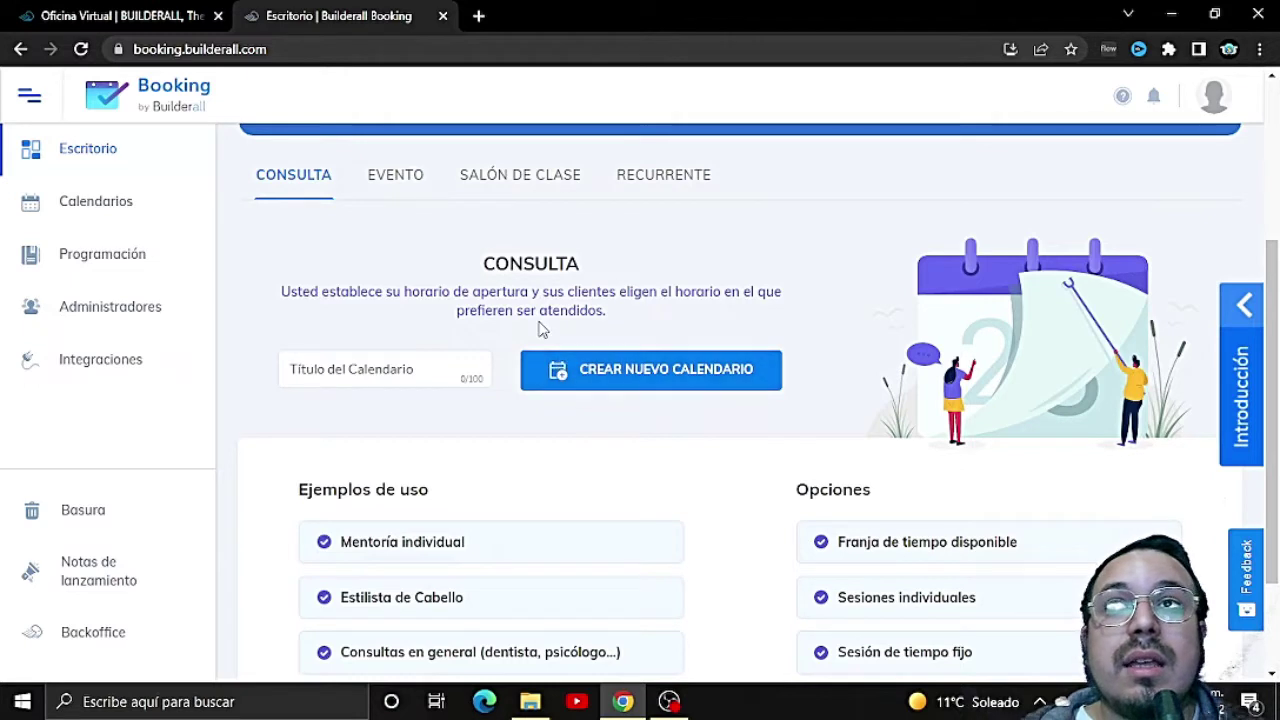
pyautogui.scroll(-1, 547, 332)
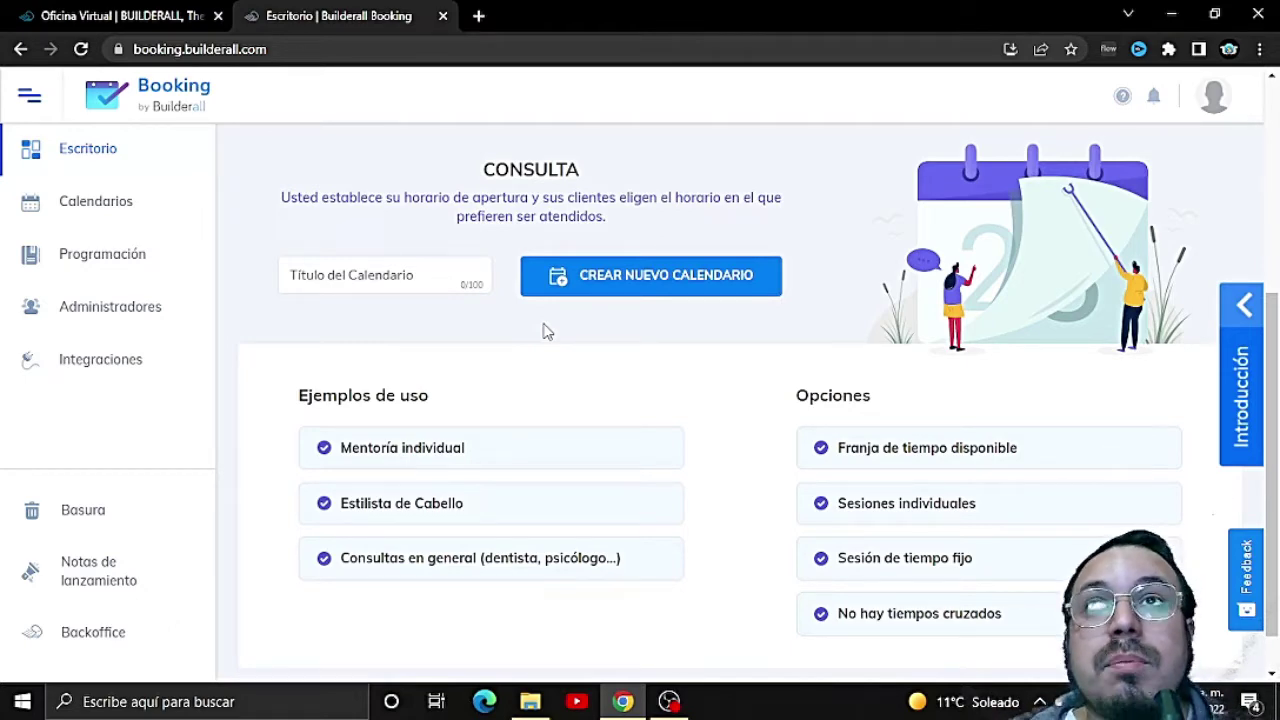
pyautogui.scroll(2, 547, 332)
pyautogui.click(415, 276)
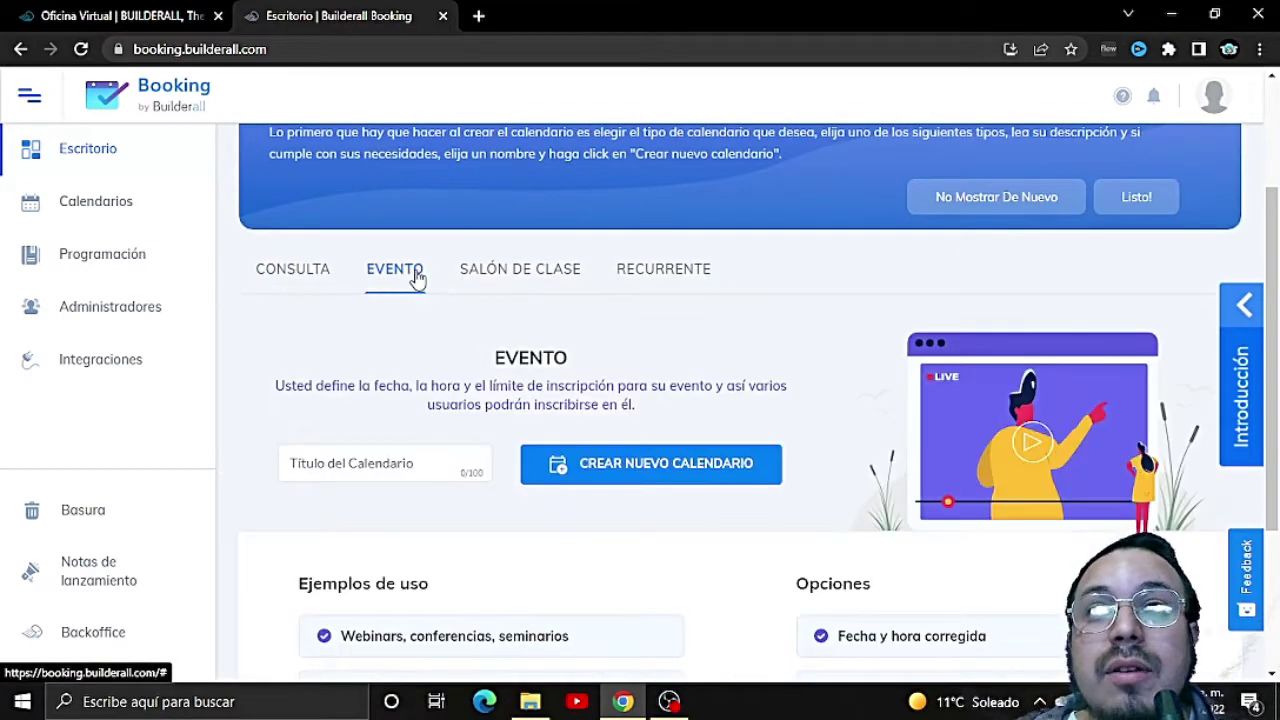
pyautogui.scroll(-1, 460, 330)
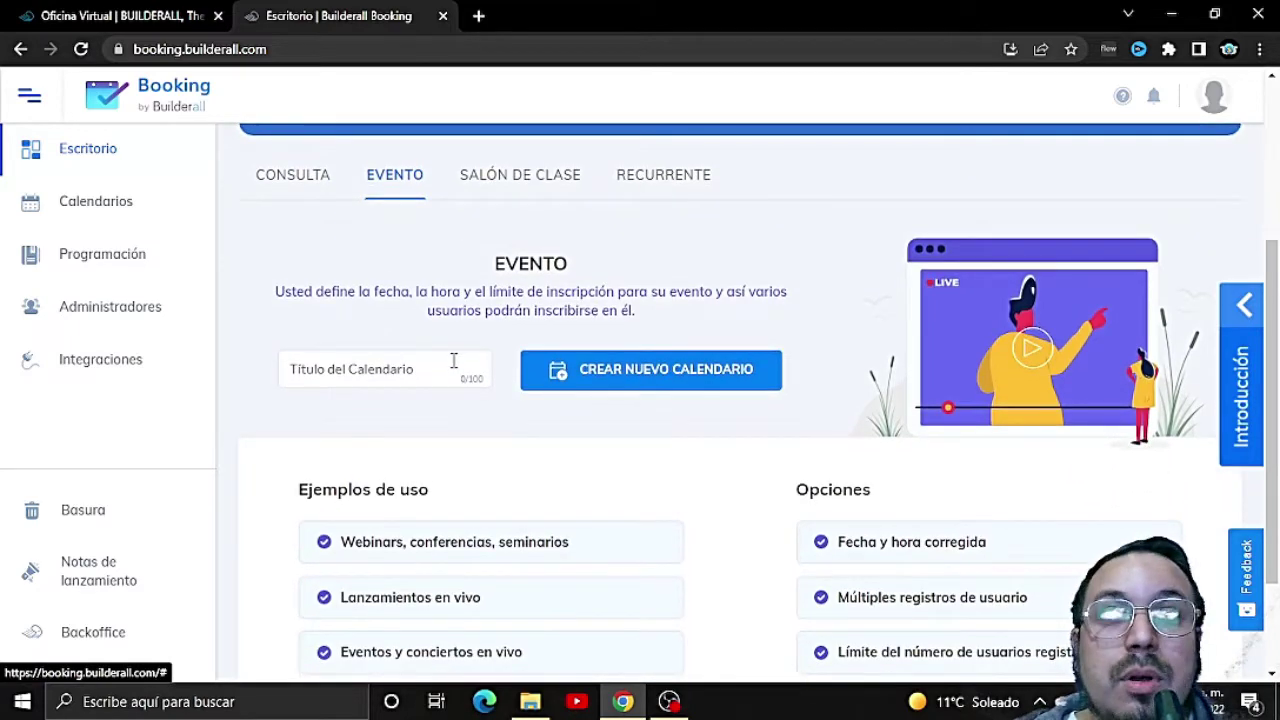
pyautogui.scroll(-2, 452, 375)
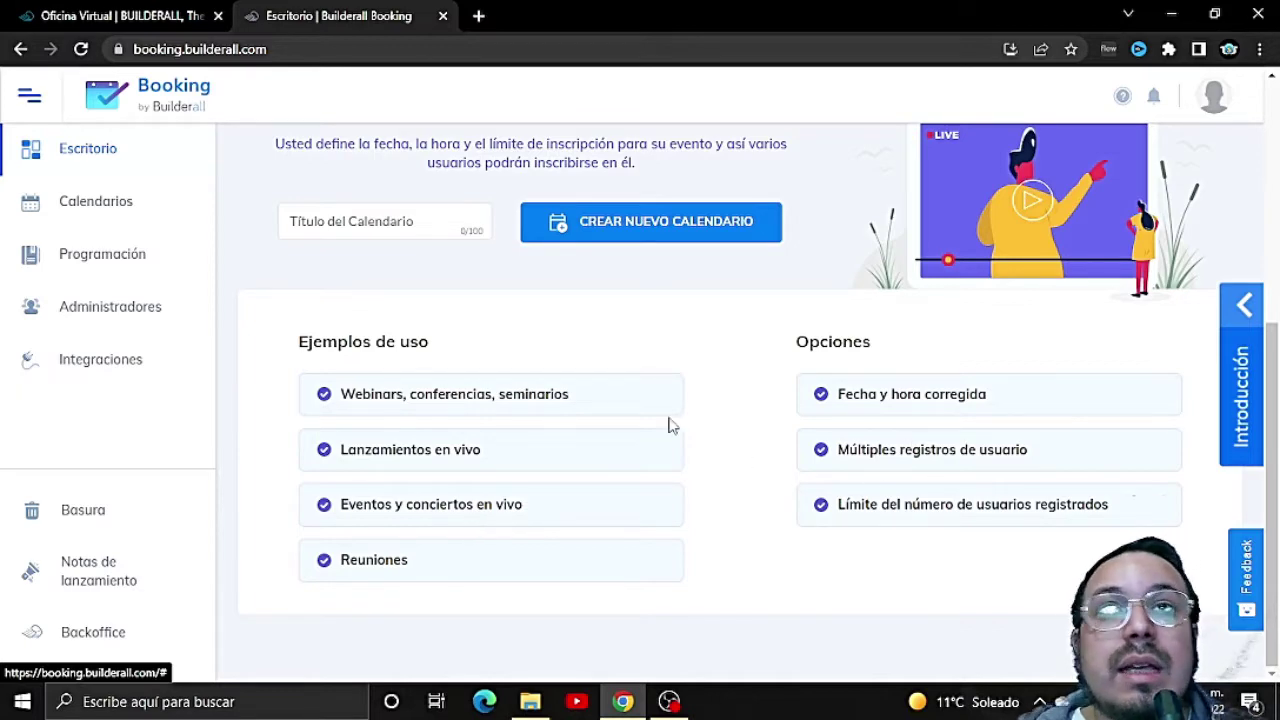
pyautogui.scroll(2, 640, 420)
# Step: Compare the Salón de Clase and Recurrente types, then pick Consulta
pyautogui.click(544, 218)
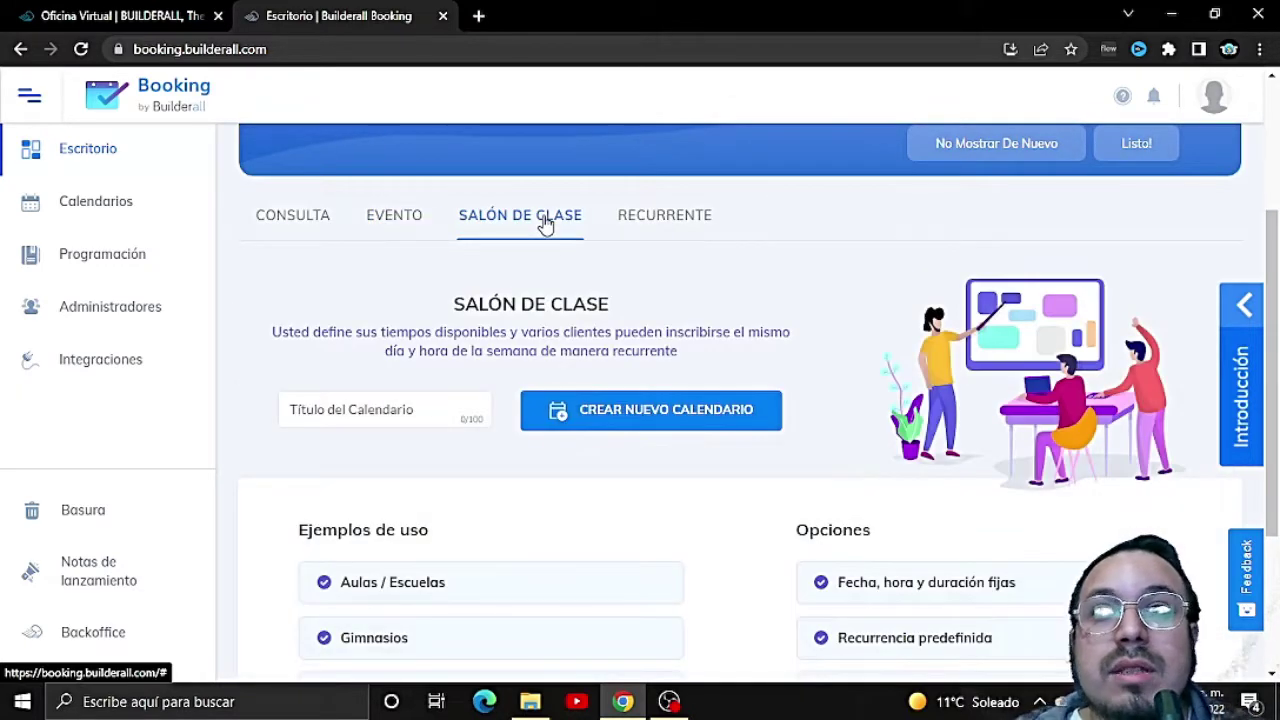
pyautogui.scroll(-1, 511, 452)
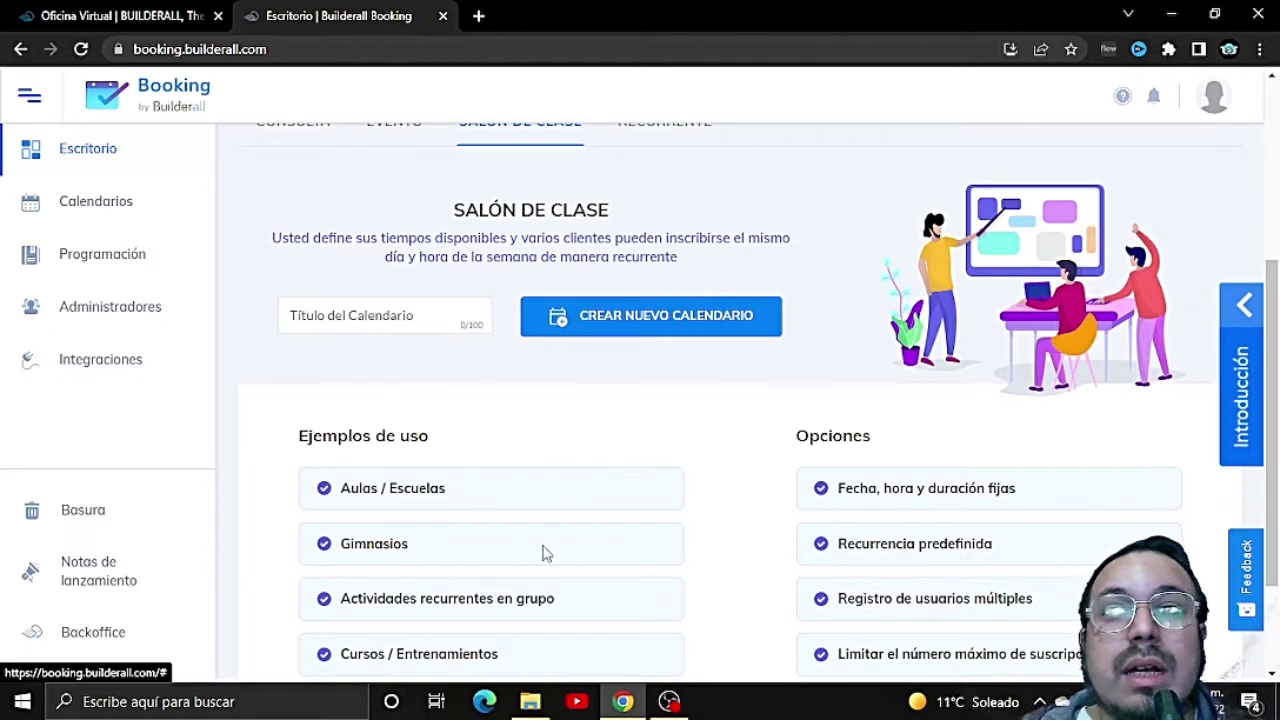
pyautogui.scroll(-1, 545, 553)
pyautogui.scroll(-1, 545, 553)
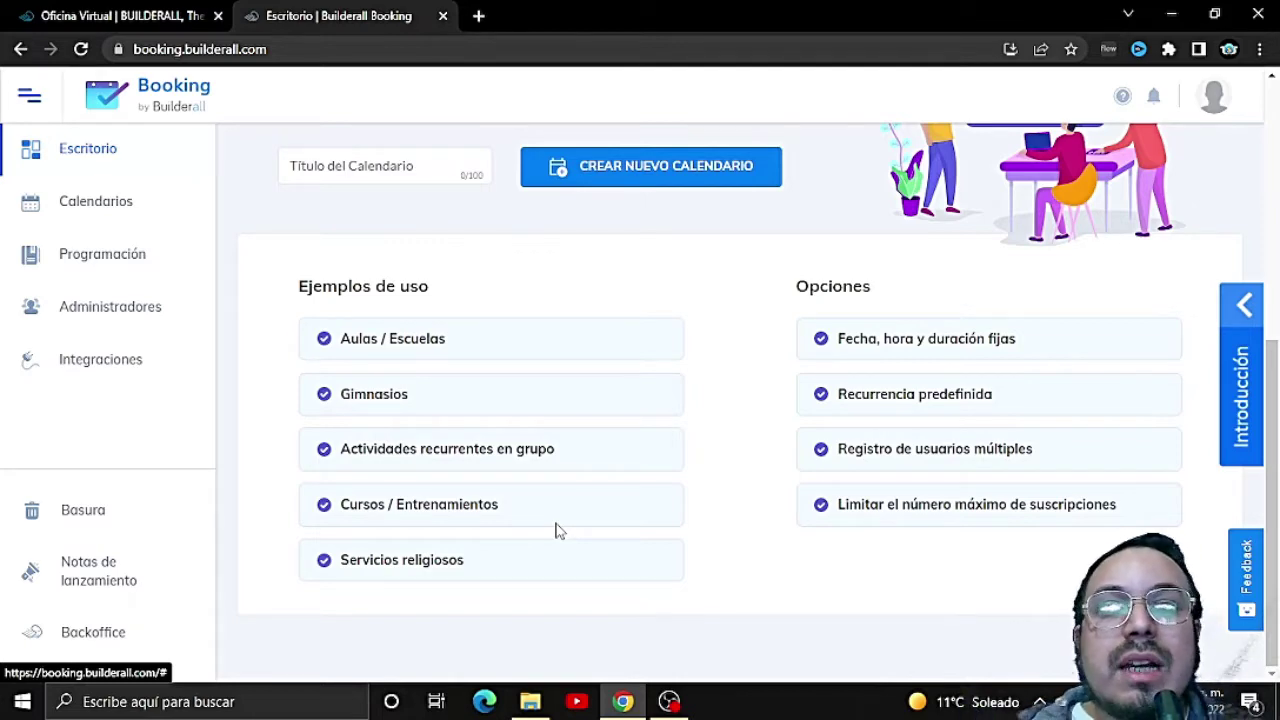
pyautogui.scroll(2, 590, 510)
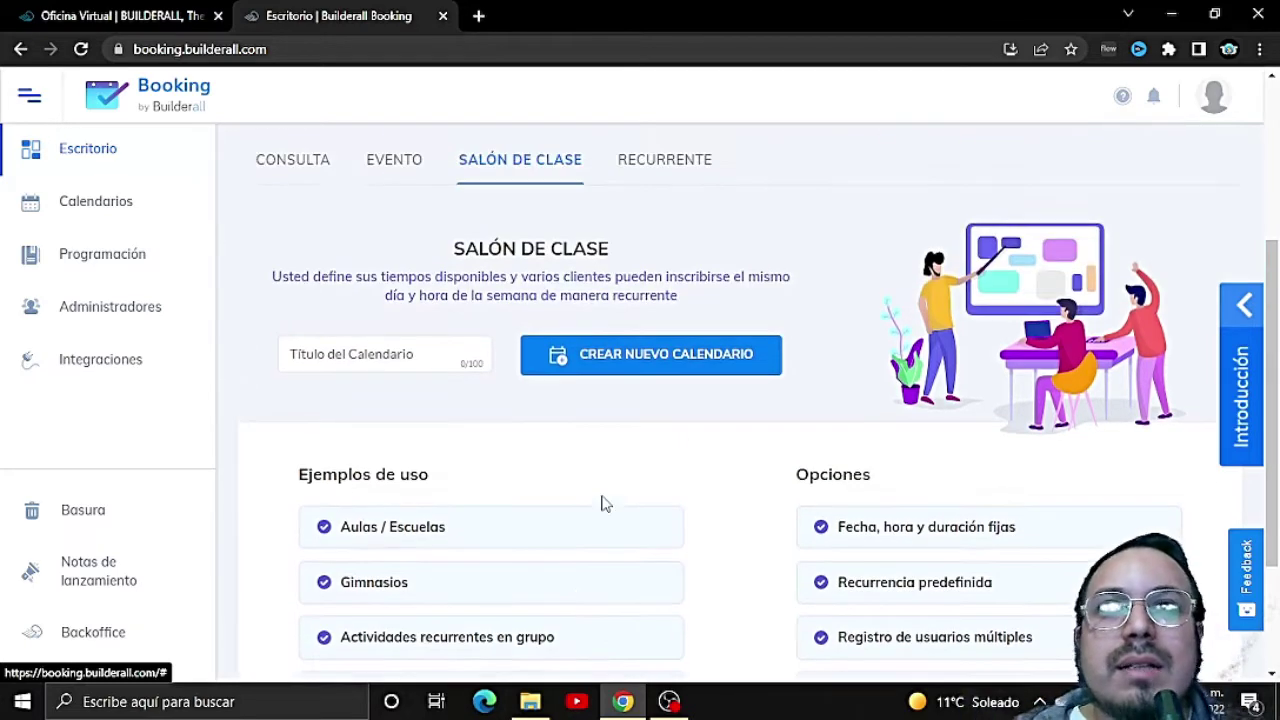
pyautogui.click(670, 165)
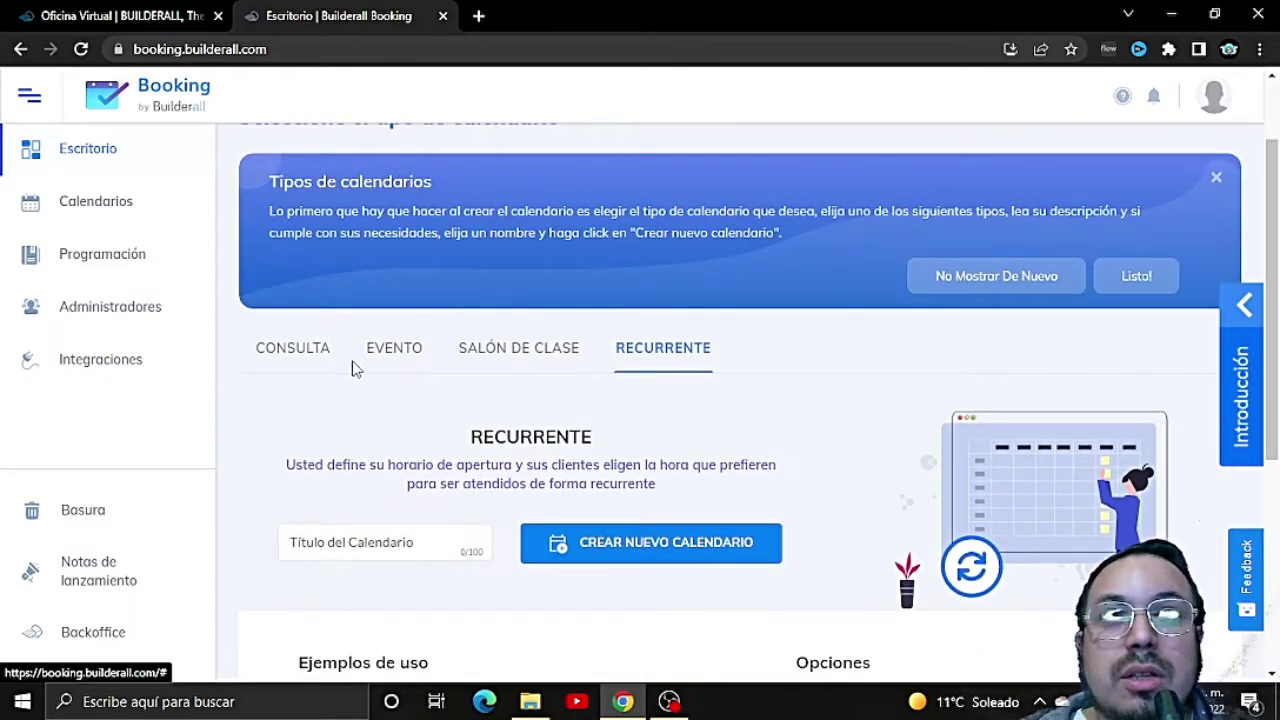
pyautogui.click(317, 349)
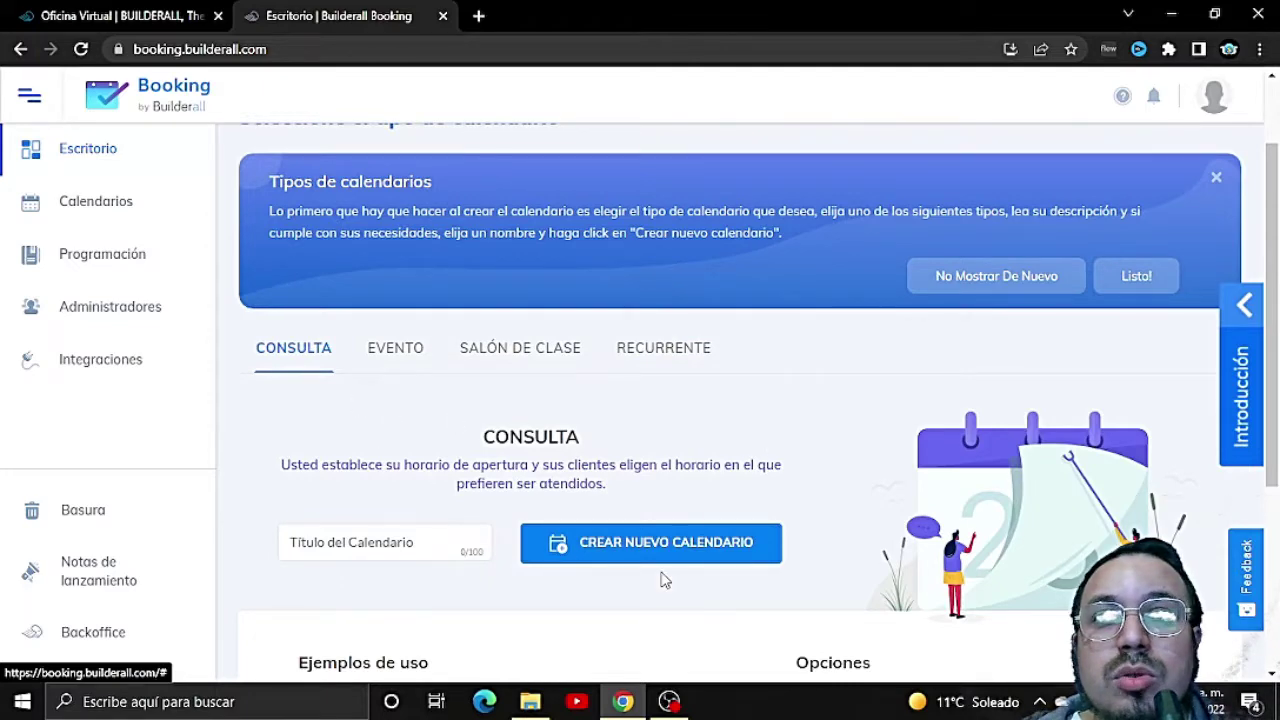
pyautogui.scroll(-1, 663, 577)
# Step: Enter 'Mentoria sobre Marketing' as the calendar title and create the calendar
pyautogui.click(648, 446)
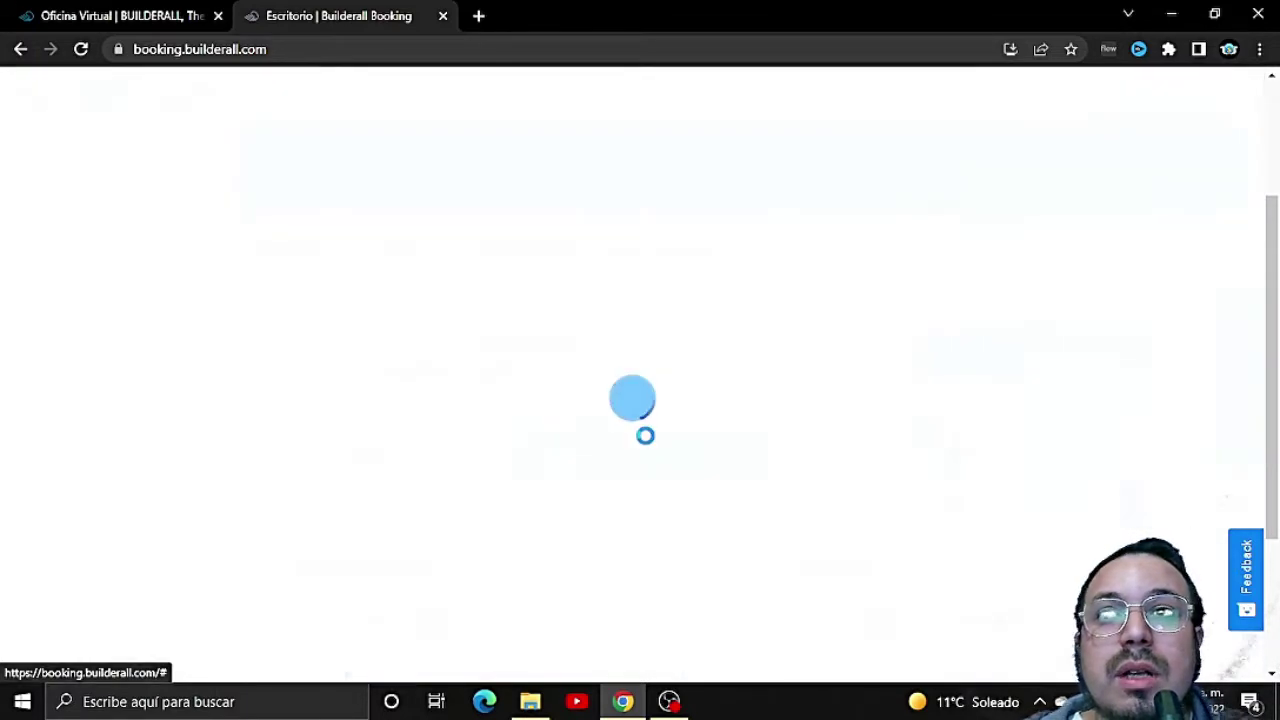
pyautogui.click(422, 447)
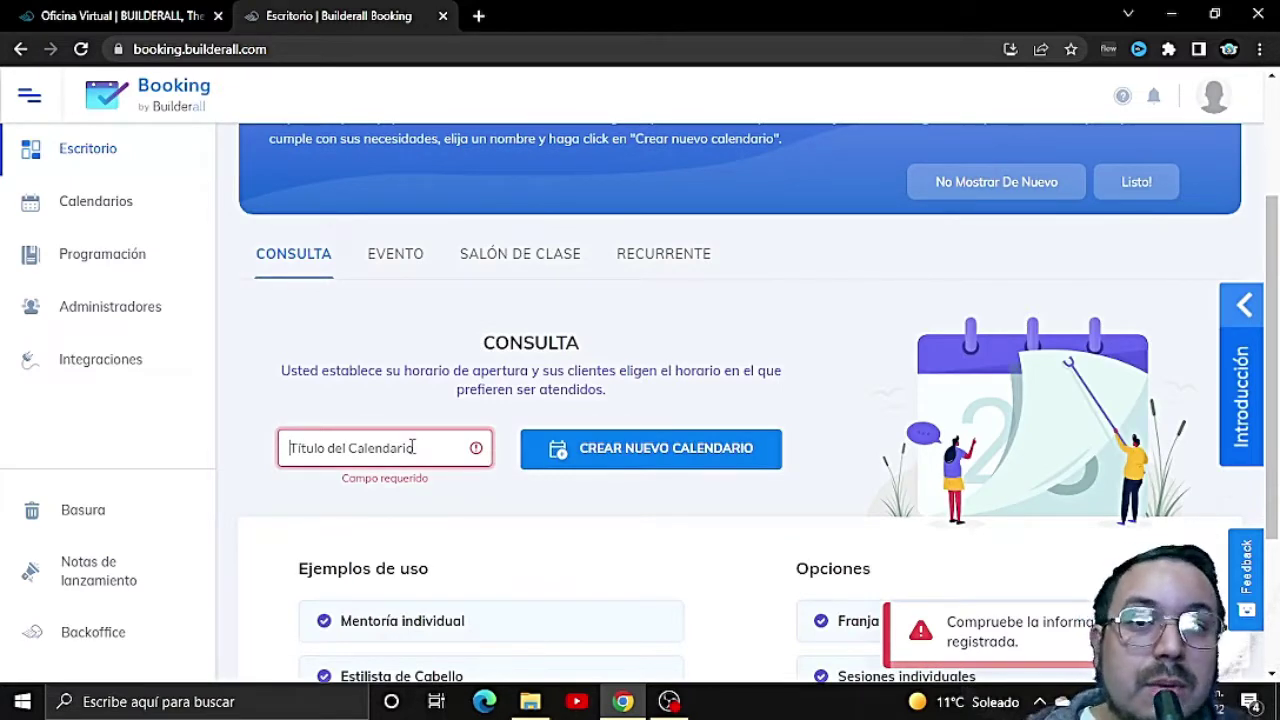
pyautogui.write('Mentorial')
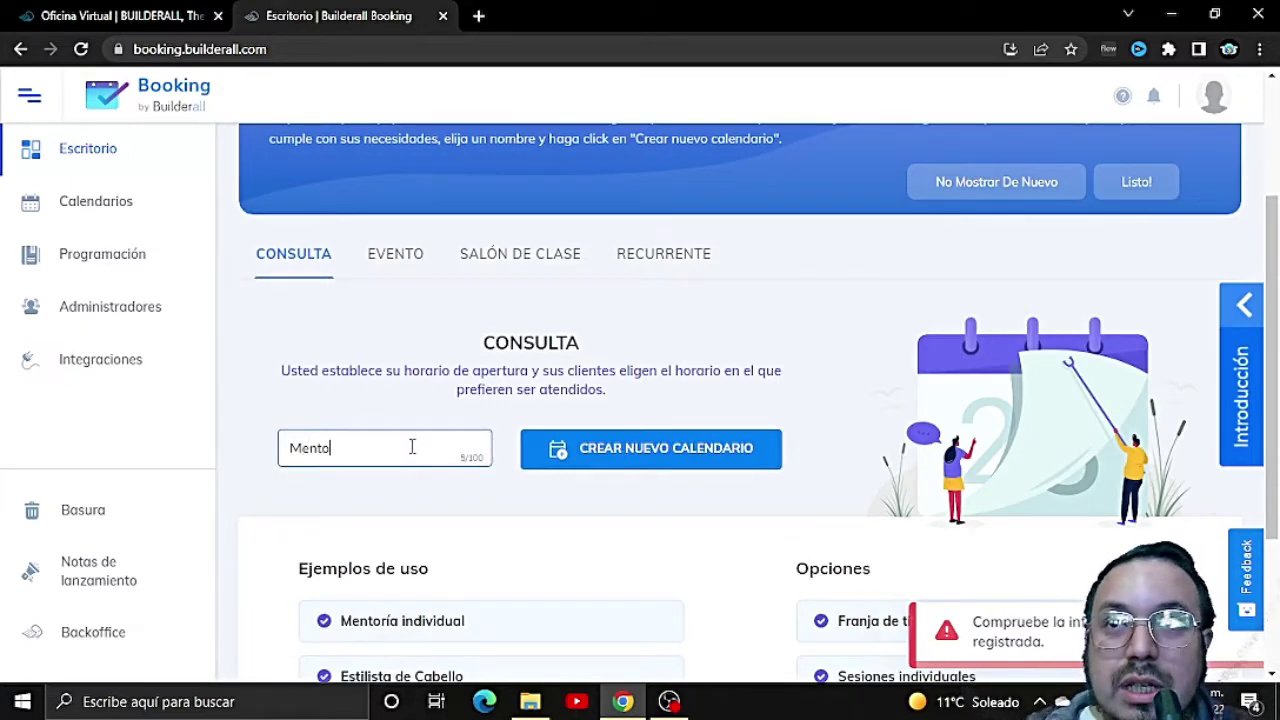
pyautogui.press('BackSpace')
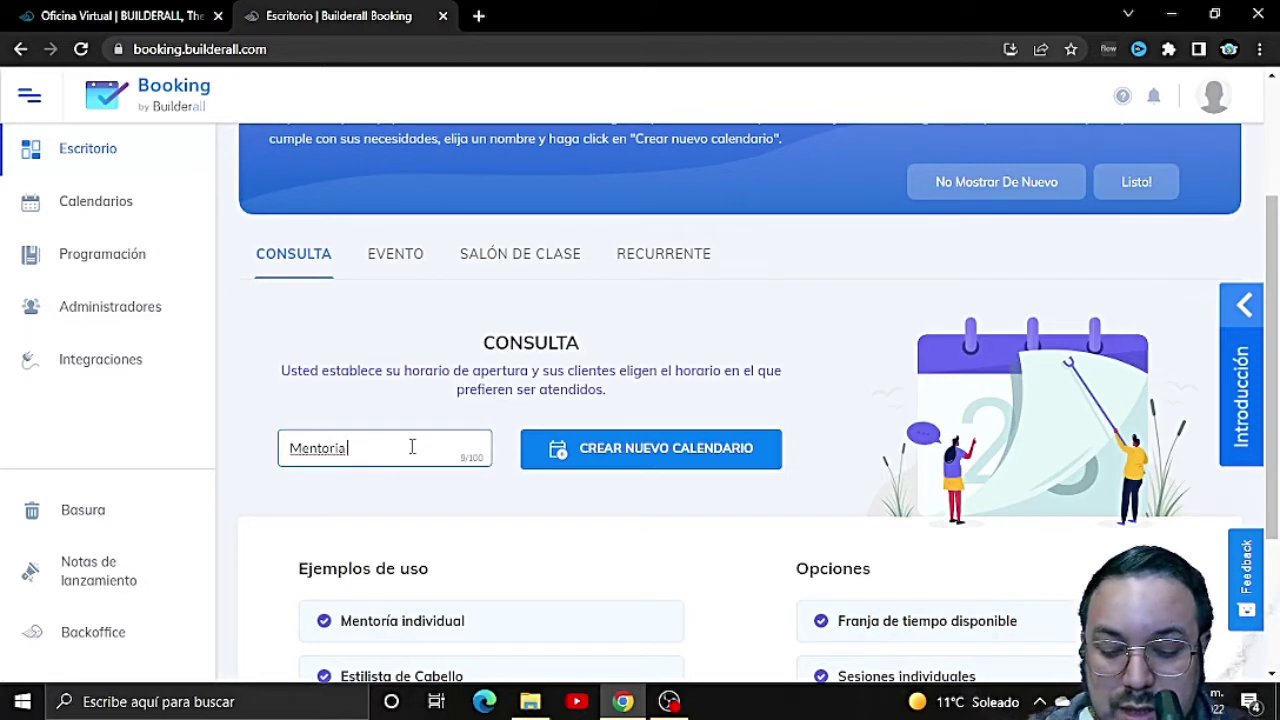
pyautogui.write('s')
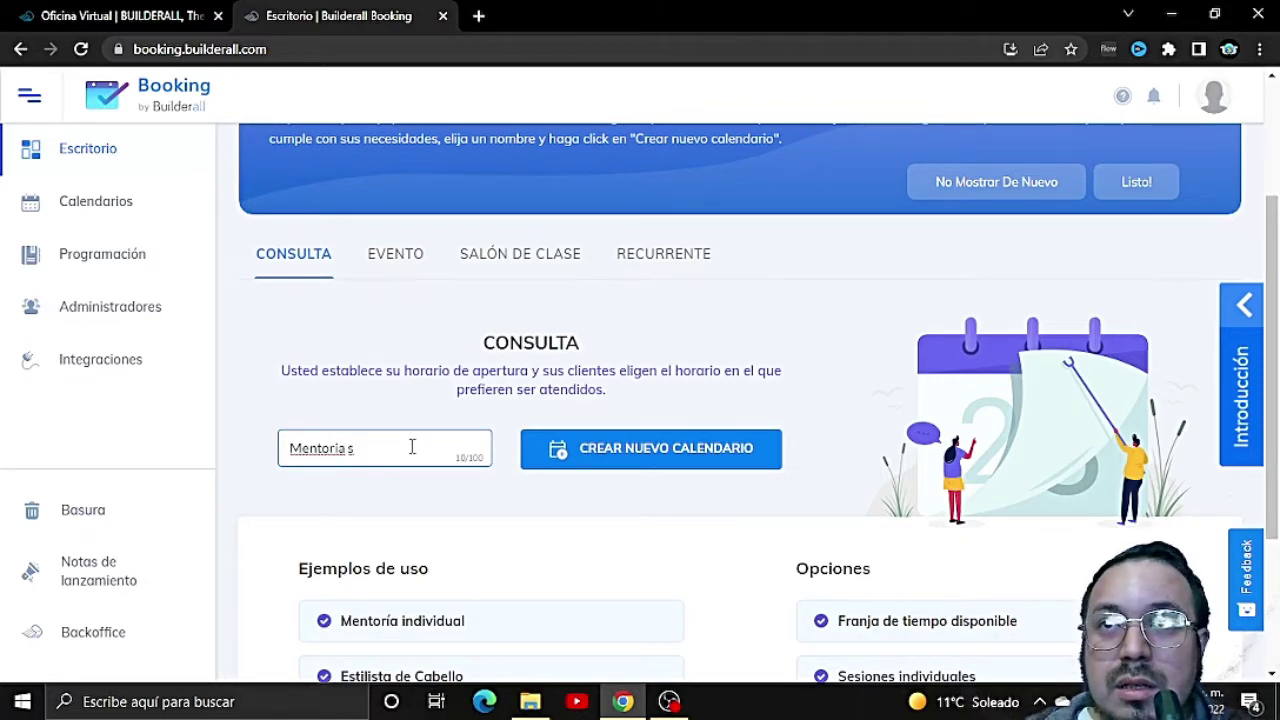
pyautogui.write('obre Market')
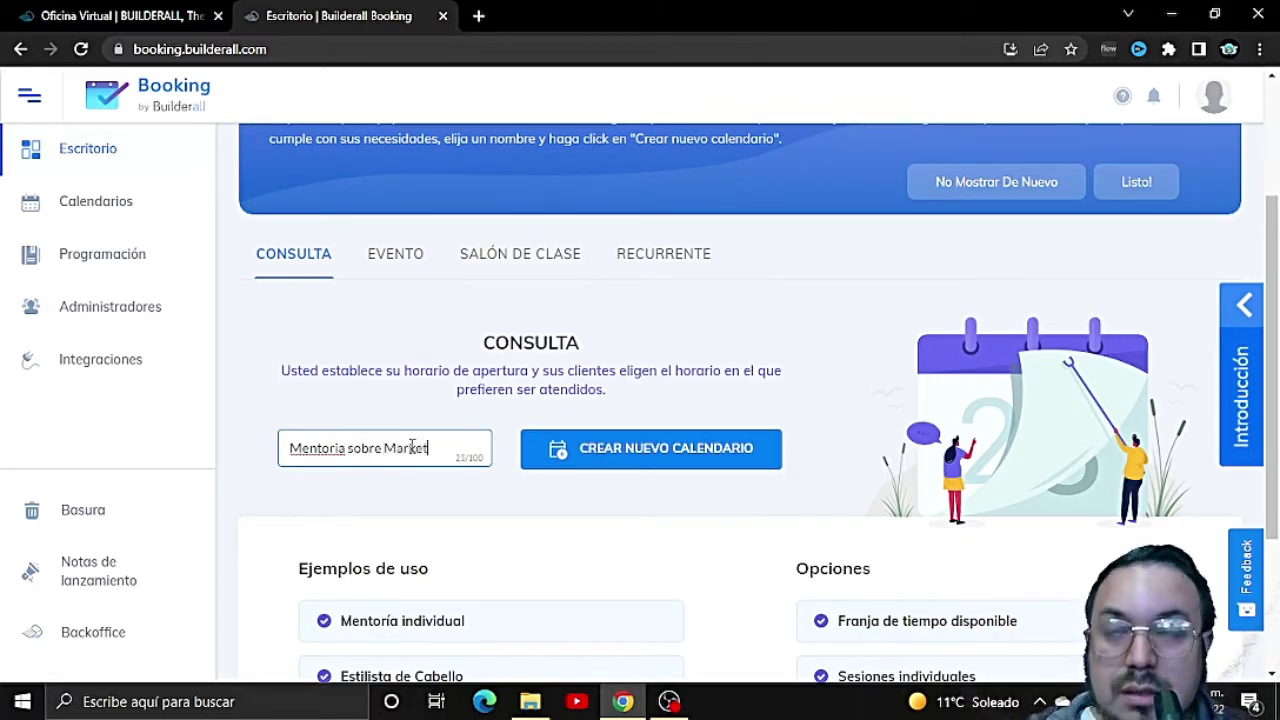
pyautogui.write('ing')
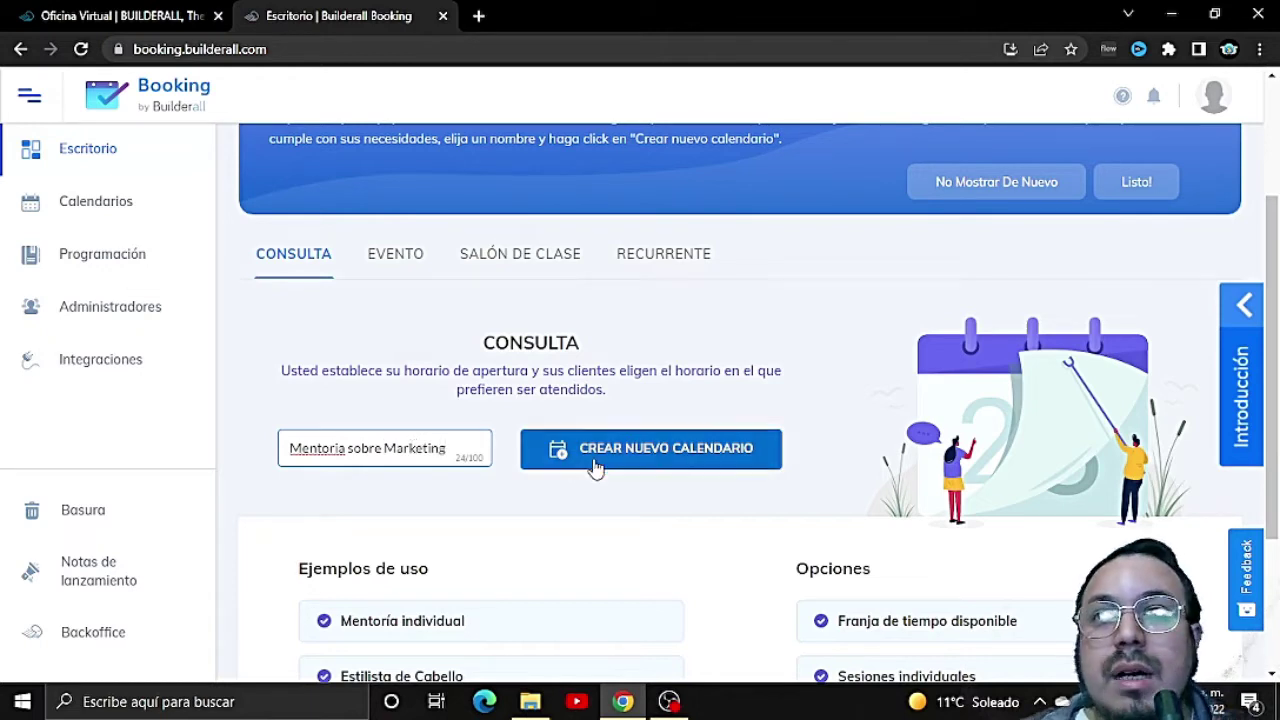
pyautogui.click(630, 460)
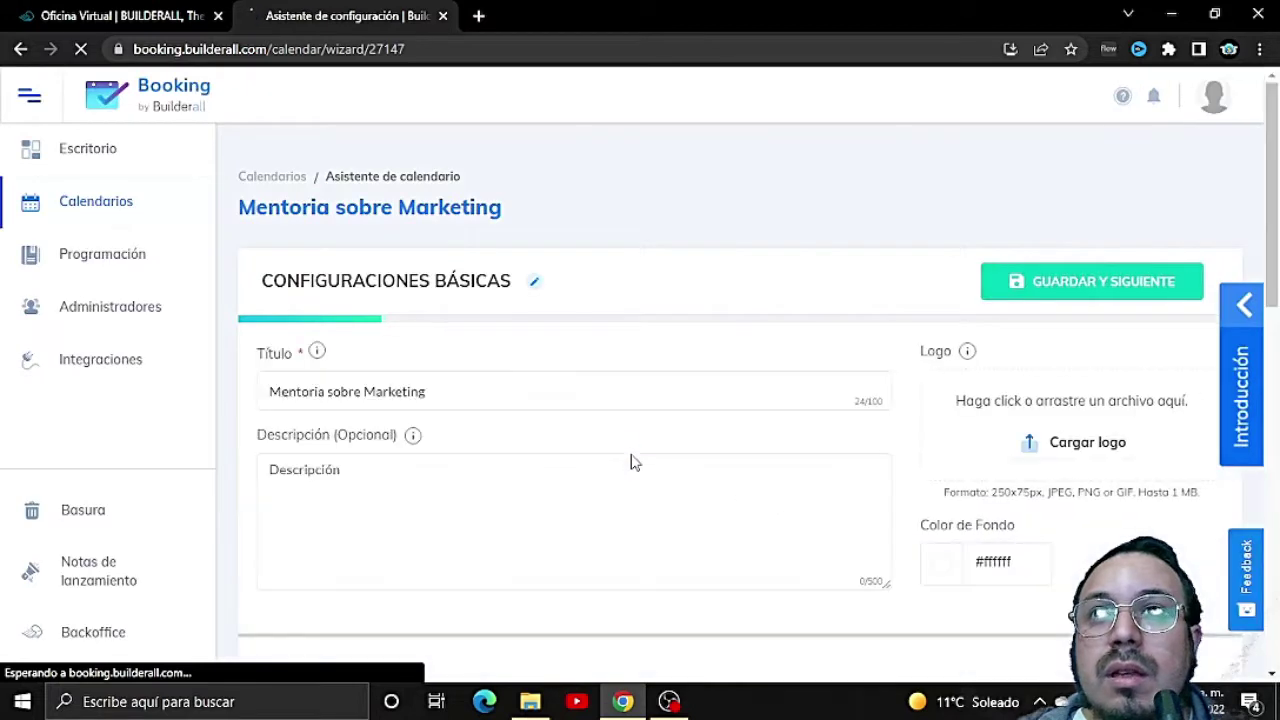
# Step: Describe the session as analysing the business model and planning a high-benefit marketing strategy
pyautogui.click(445, 472)
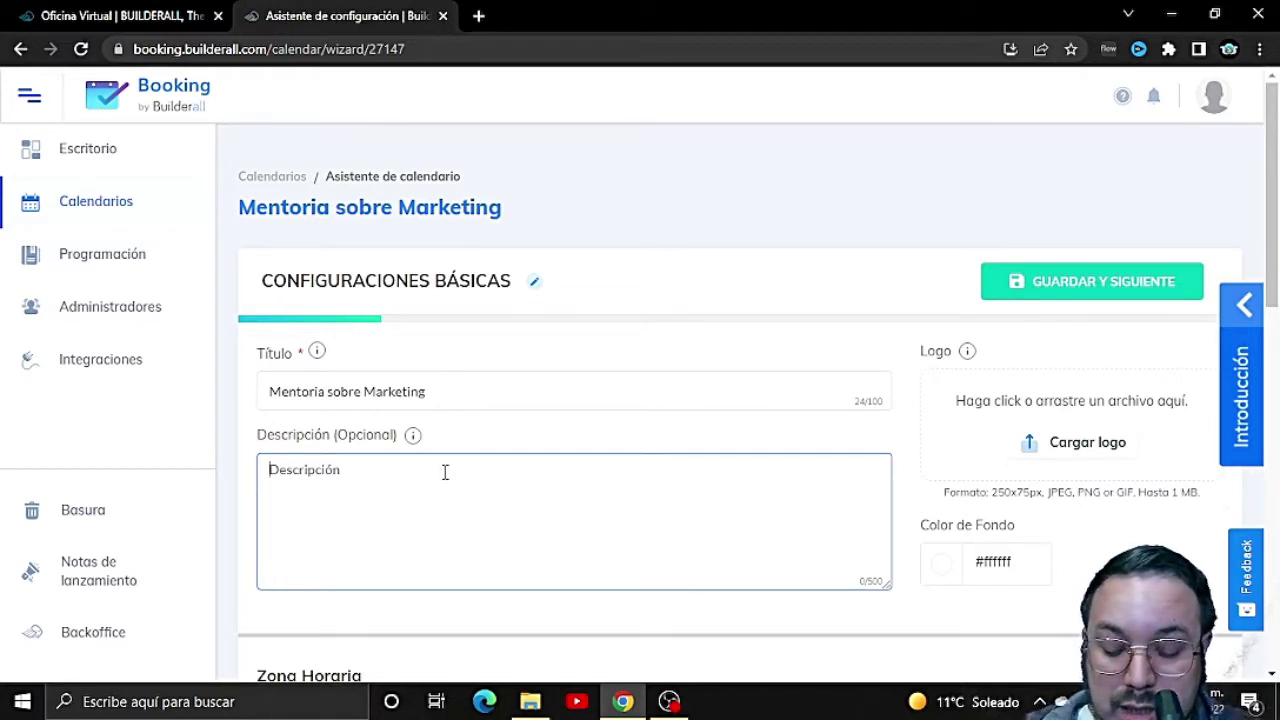
pyautogui.write('E')
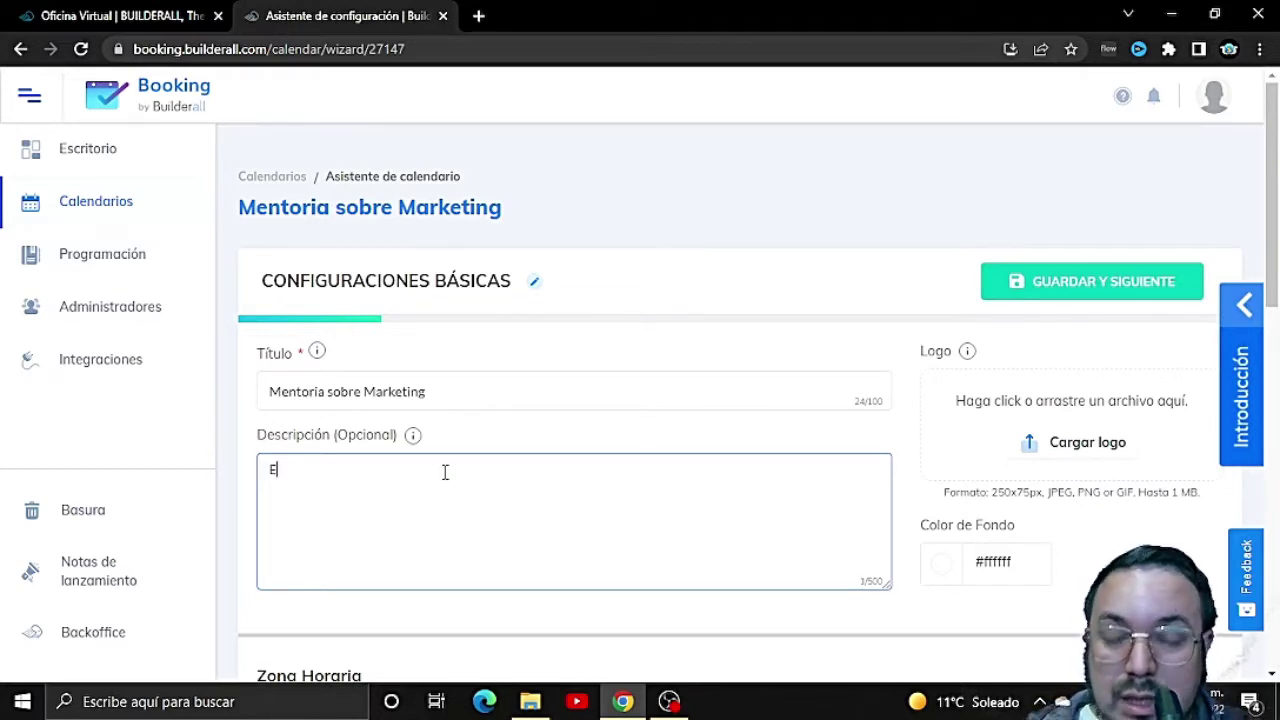
pyautogui.write('n lsta ')
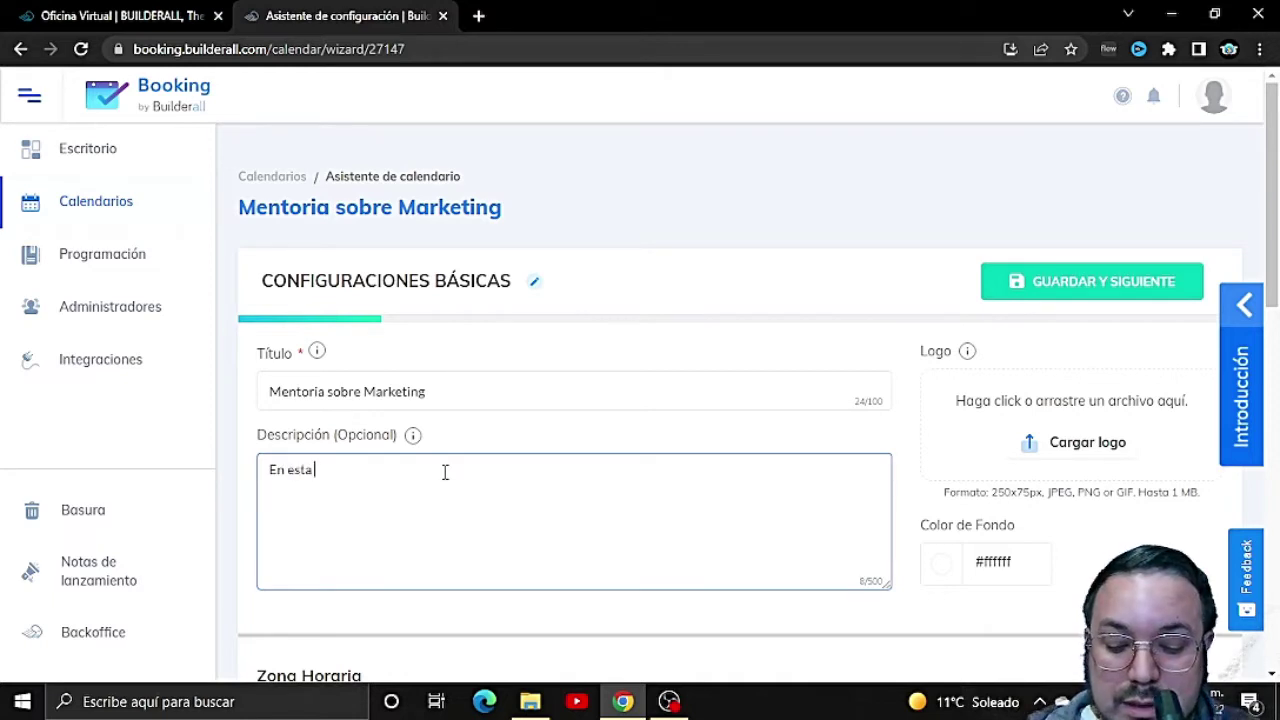
pyautogui.write('sesion nos de')
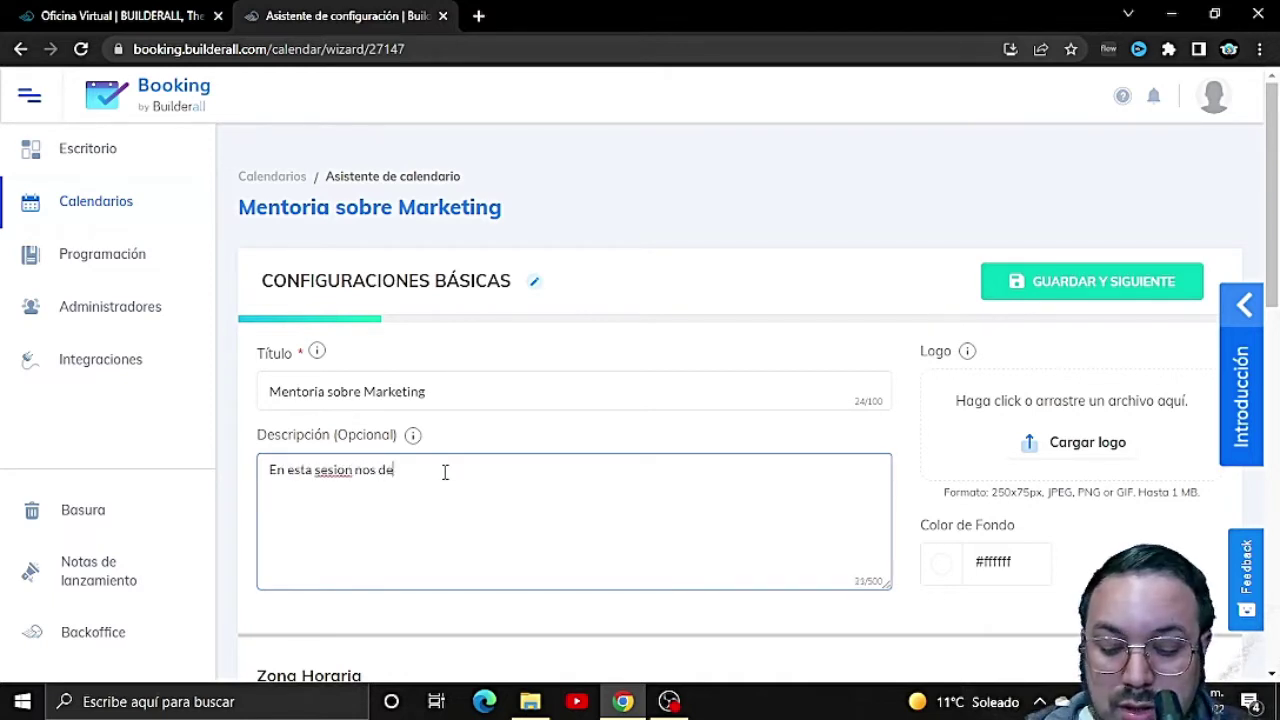
pyautogui.write('dicaremos a ')
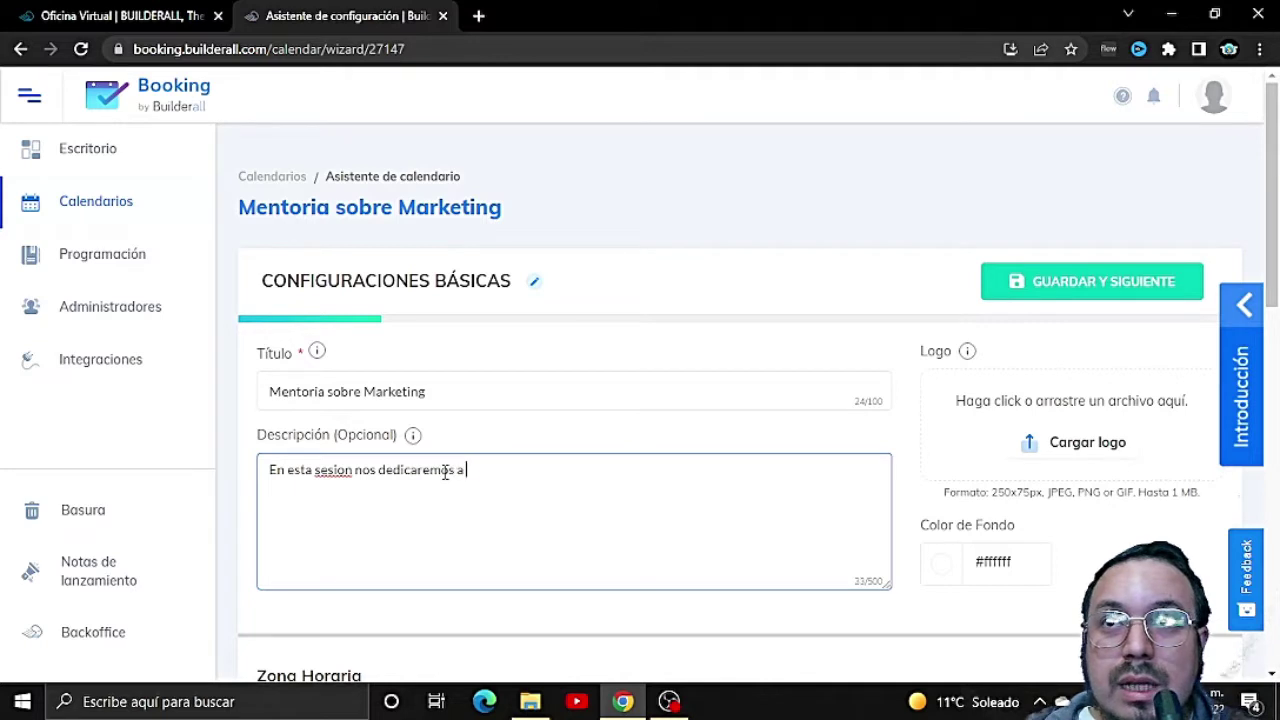
pyautogui.write('analizar por ')
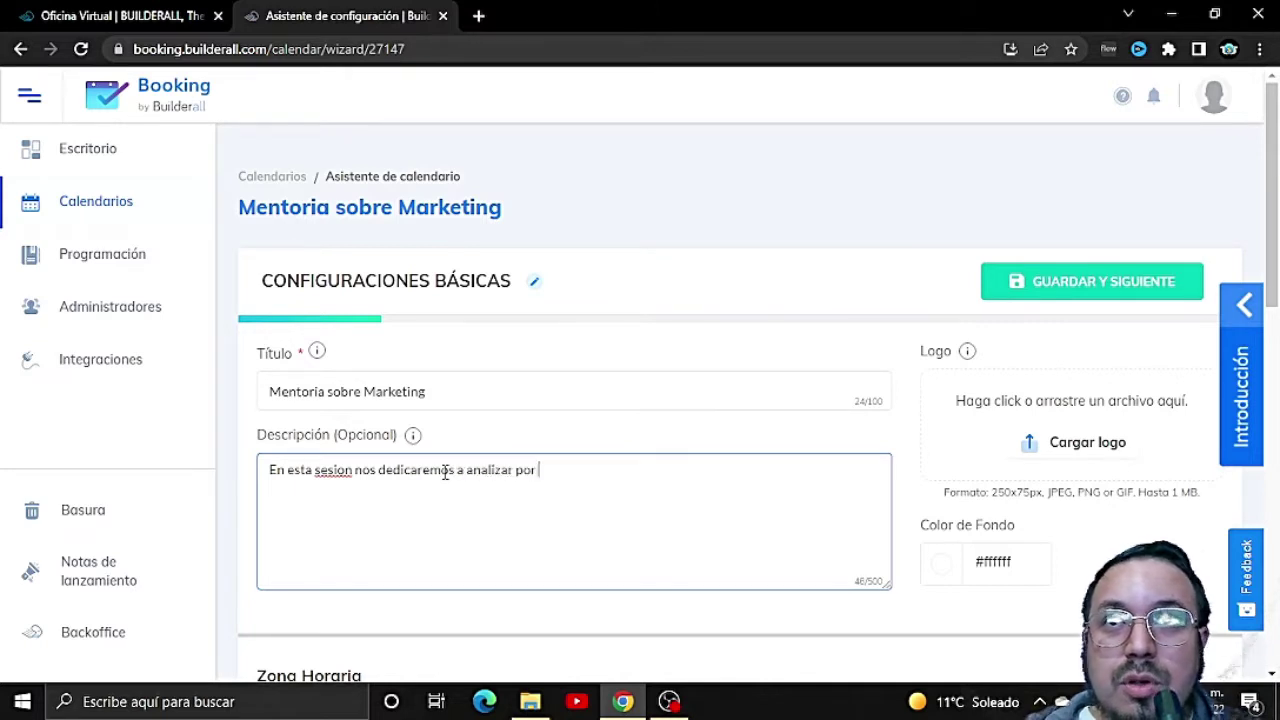
pyautogui.write('completo tu e')
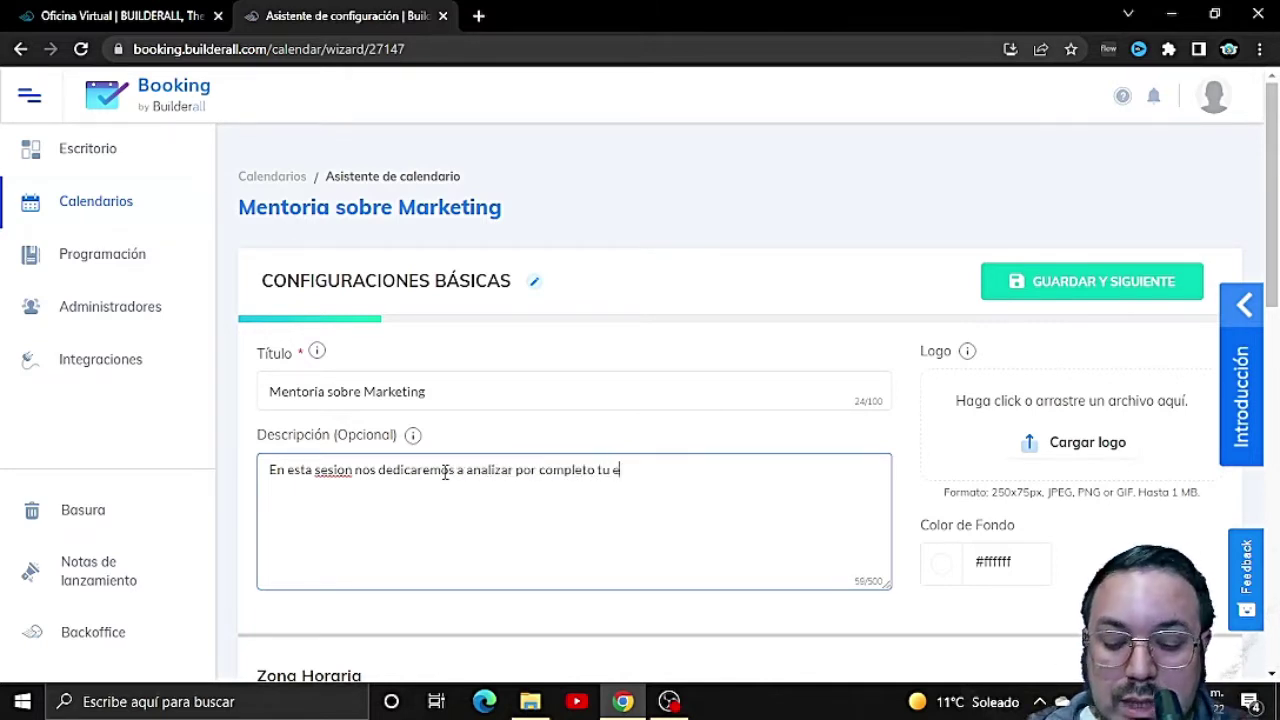
pyautogui.write('squema de t')
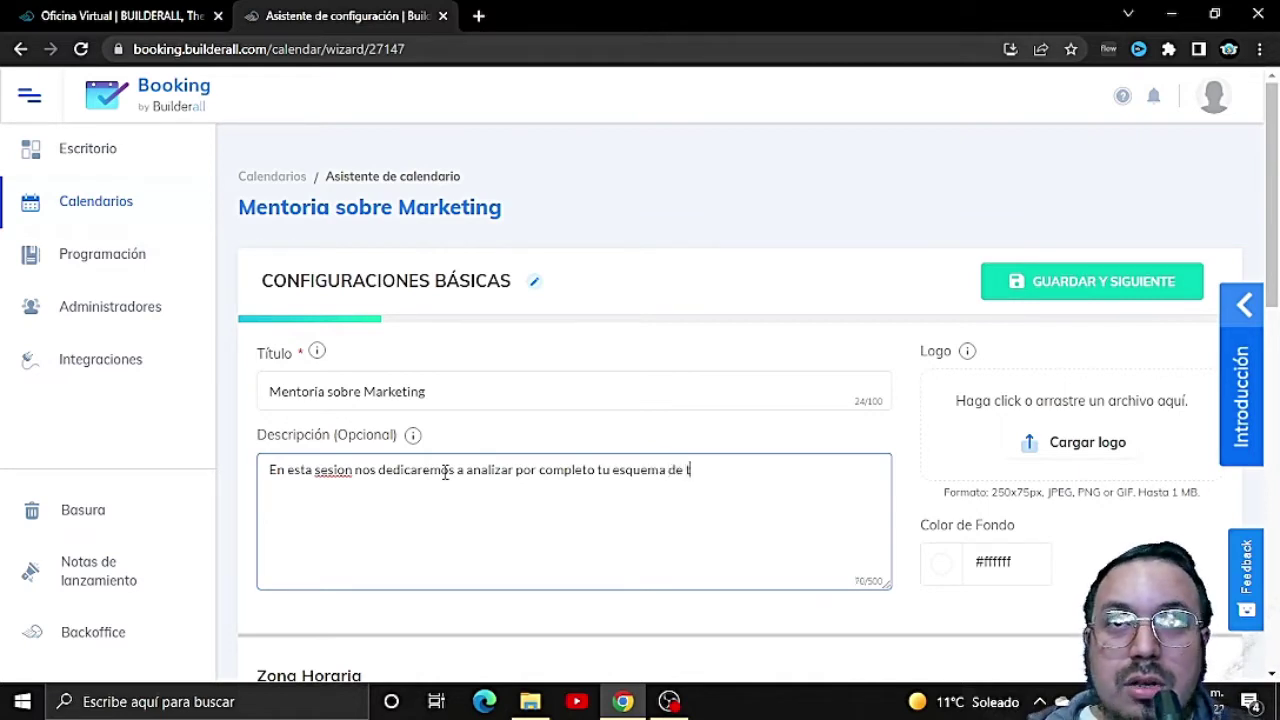
pyautogui.press('BackSpace')
pyautogui.write('negocios')
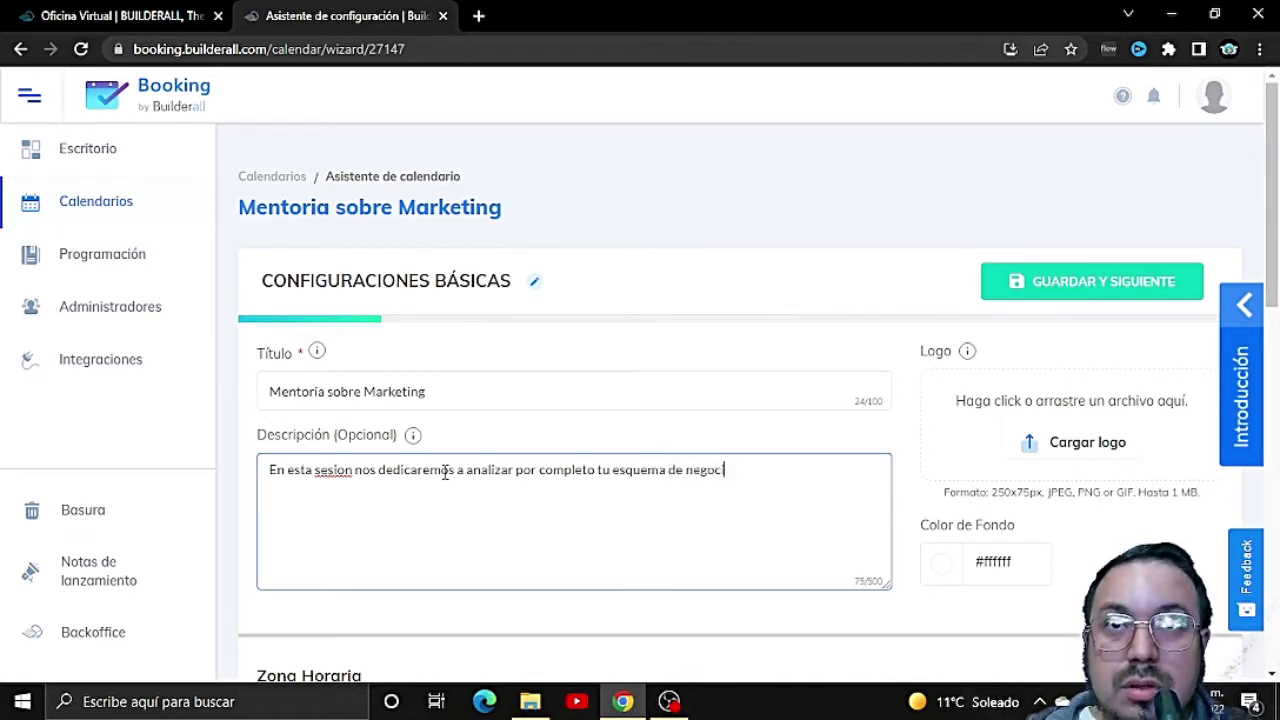
pyautogui.write(' y pl')
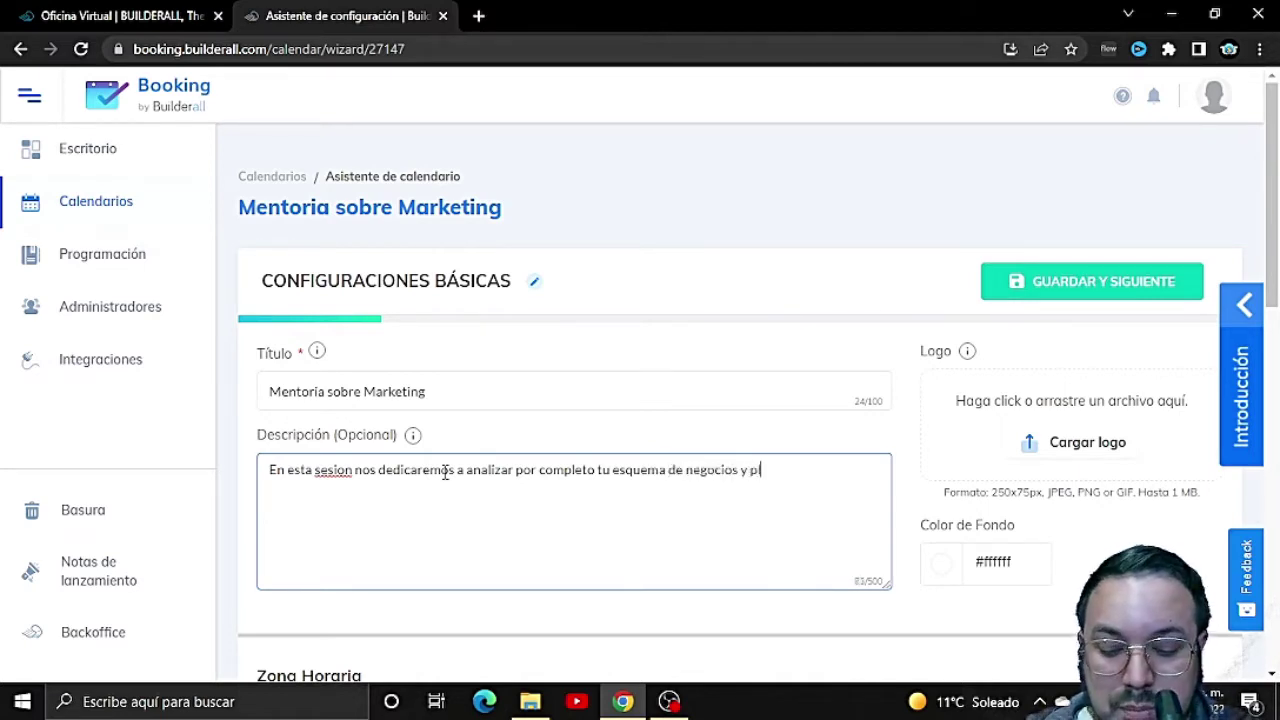
pyautogui.write('anear')
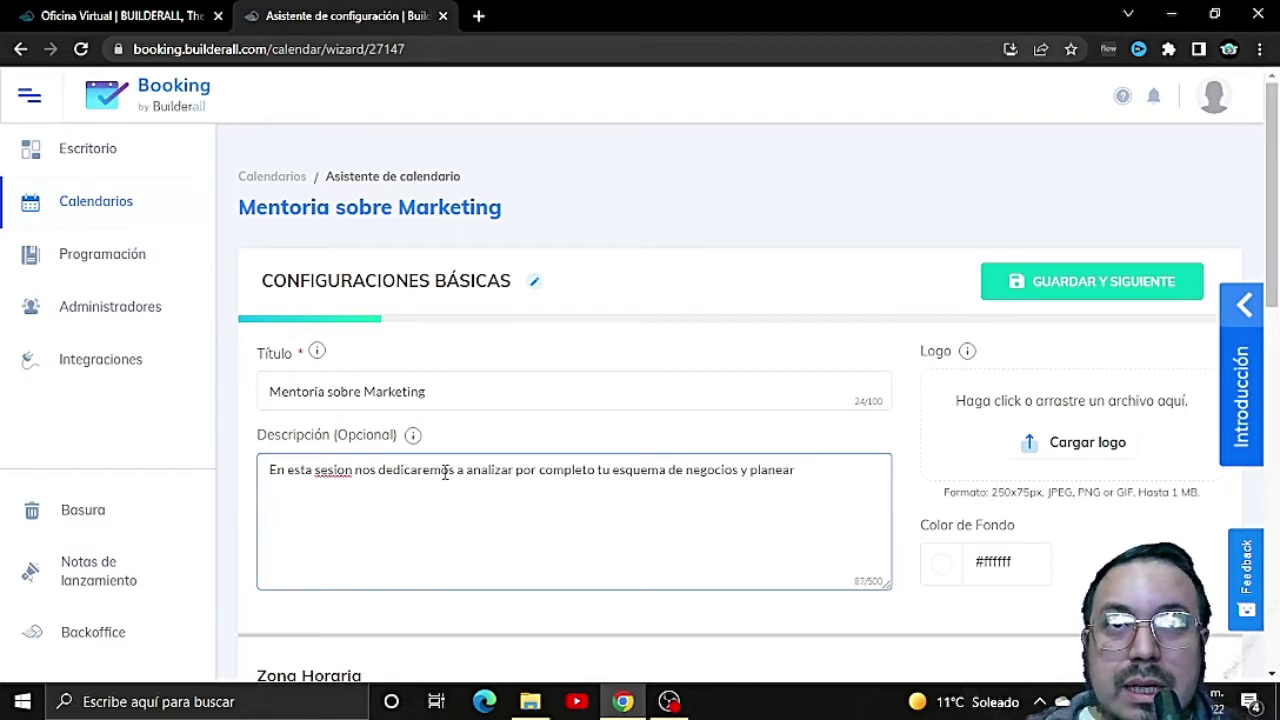
pyautogui.write('emos ')
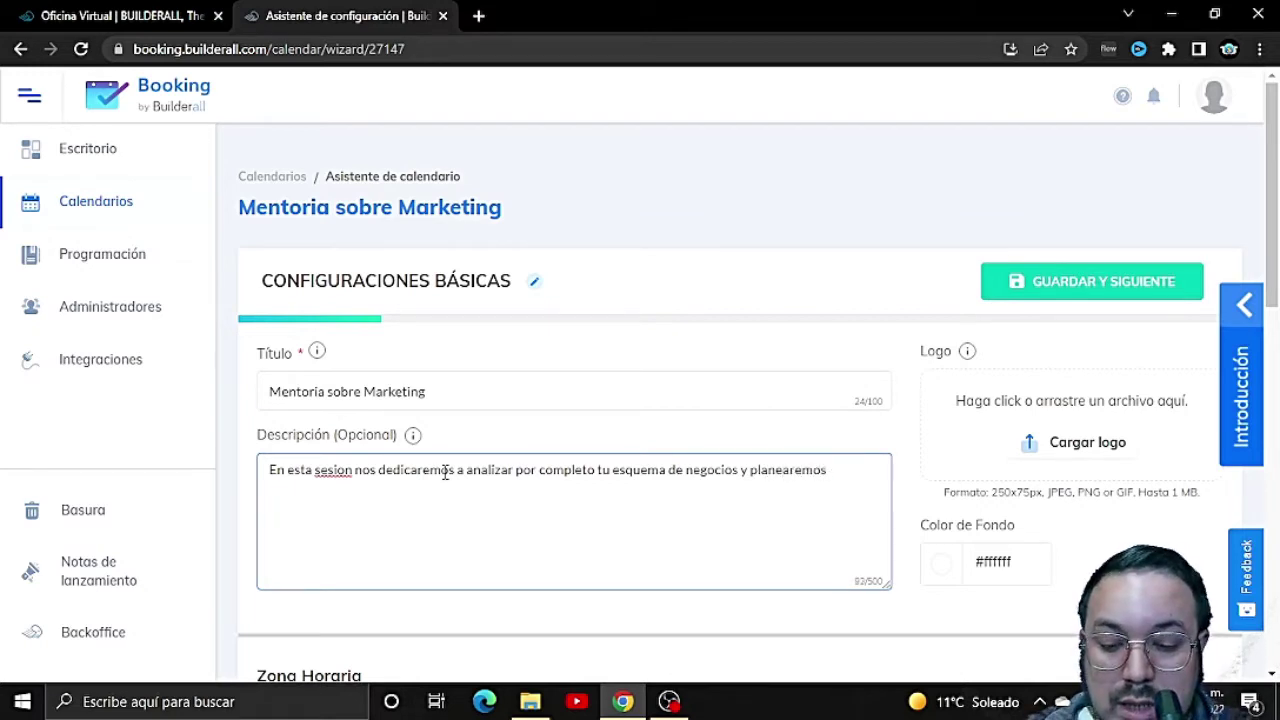
pyautogui.write('una estrateg')
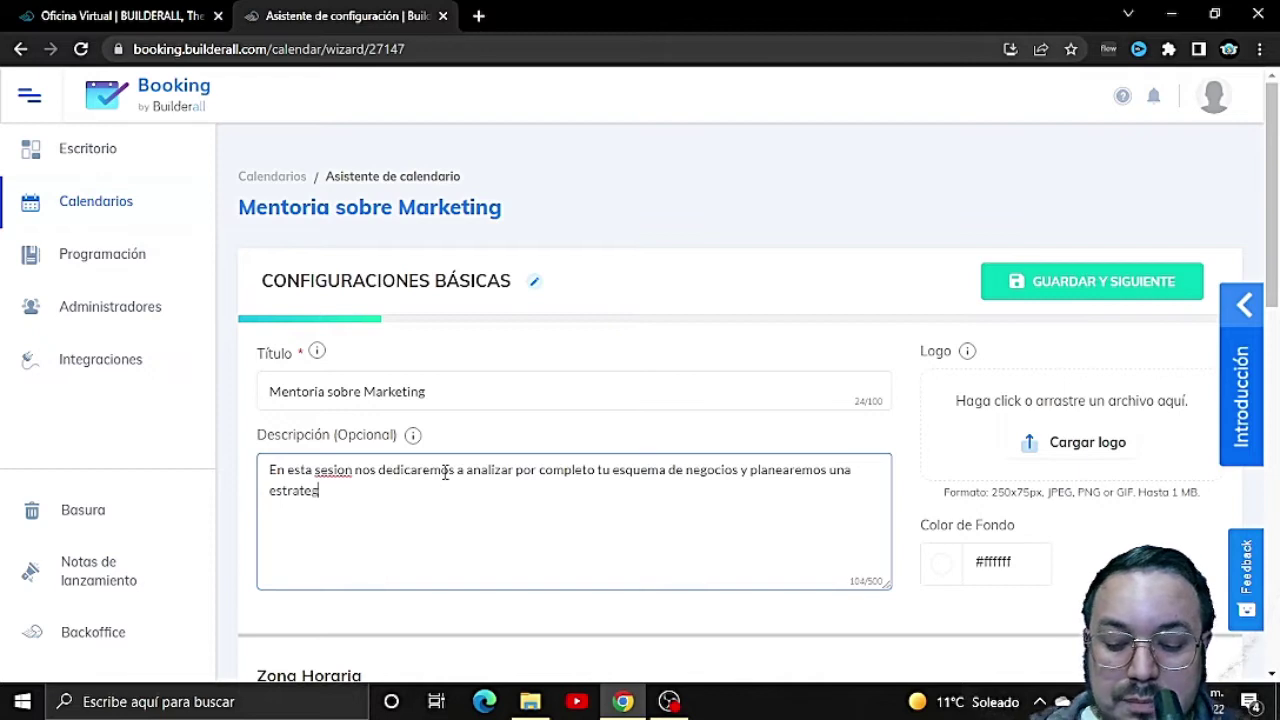
pyautogui.write('ia de mat')
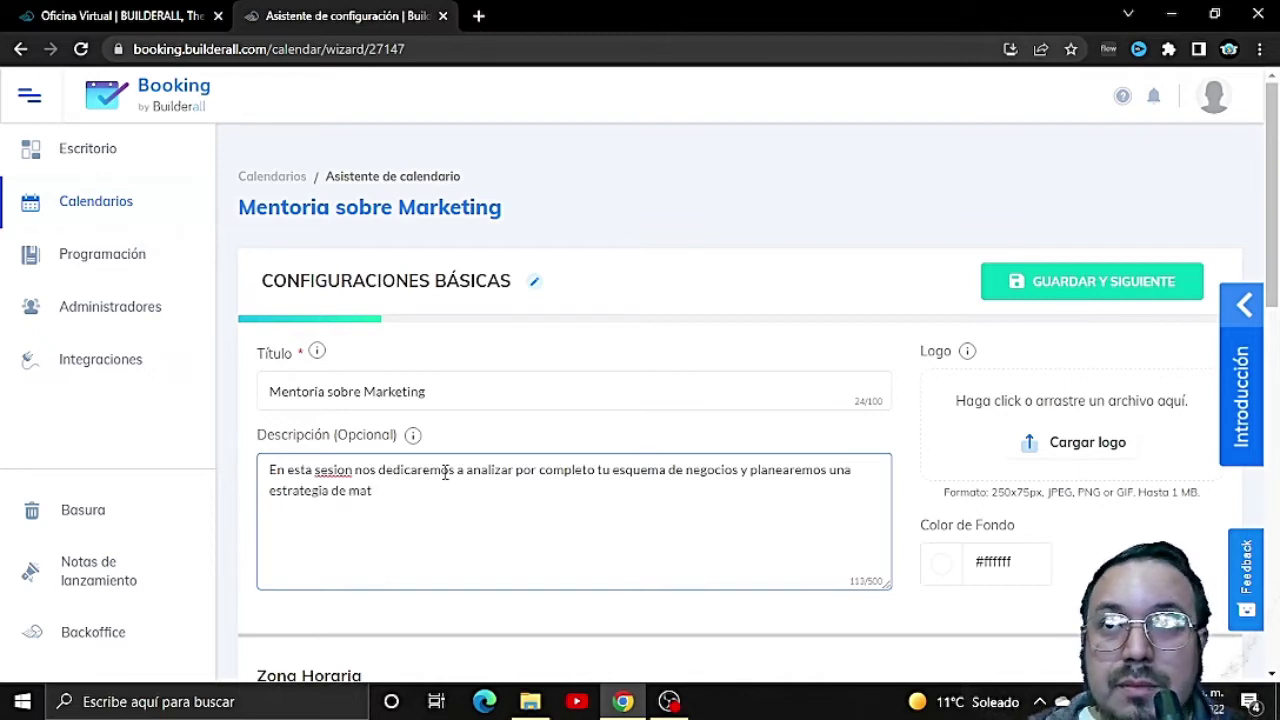
pyautogui.press('BackSpace')
pyautogui.write('rketing')
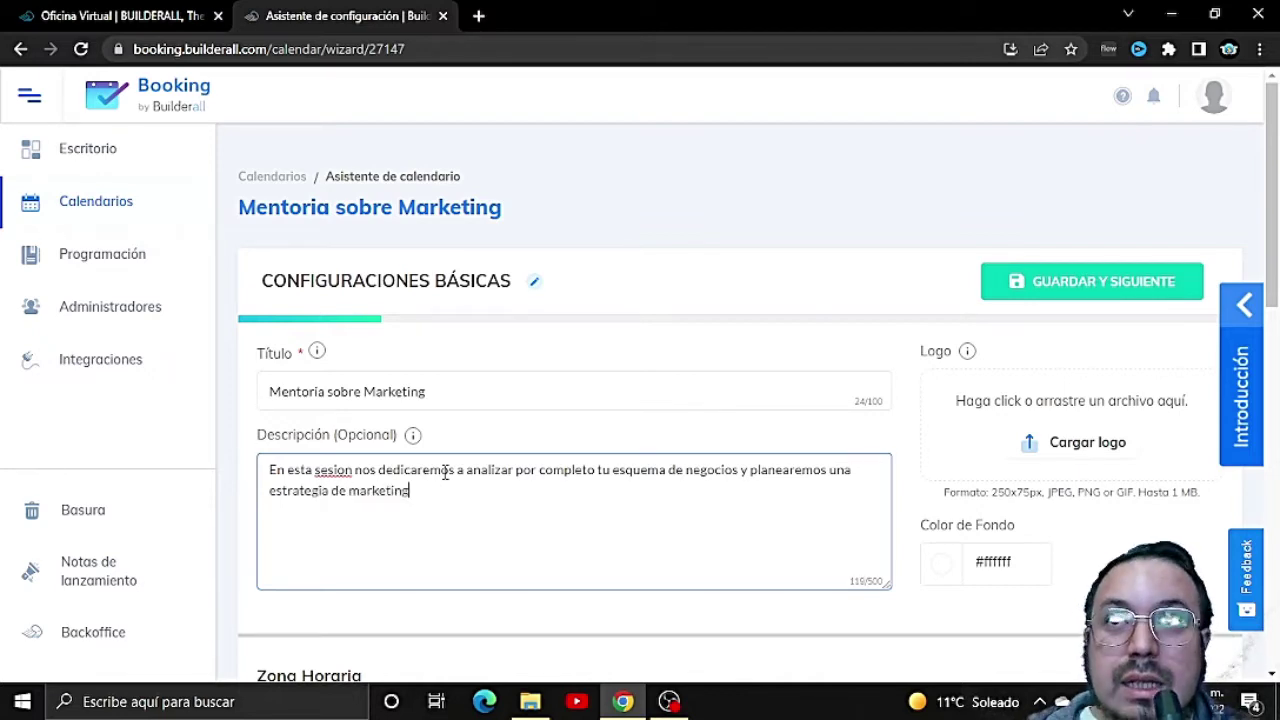
pyautogui.press('BackSpace')
pyautogui.write('g que ')
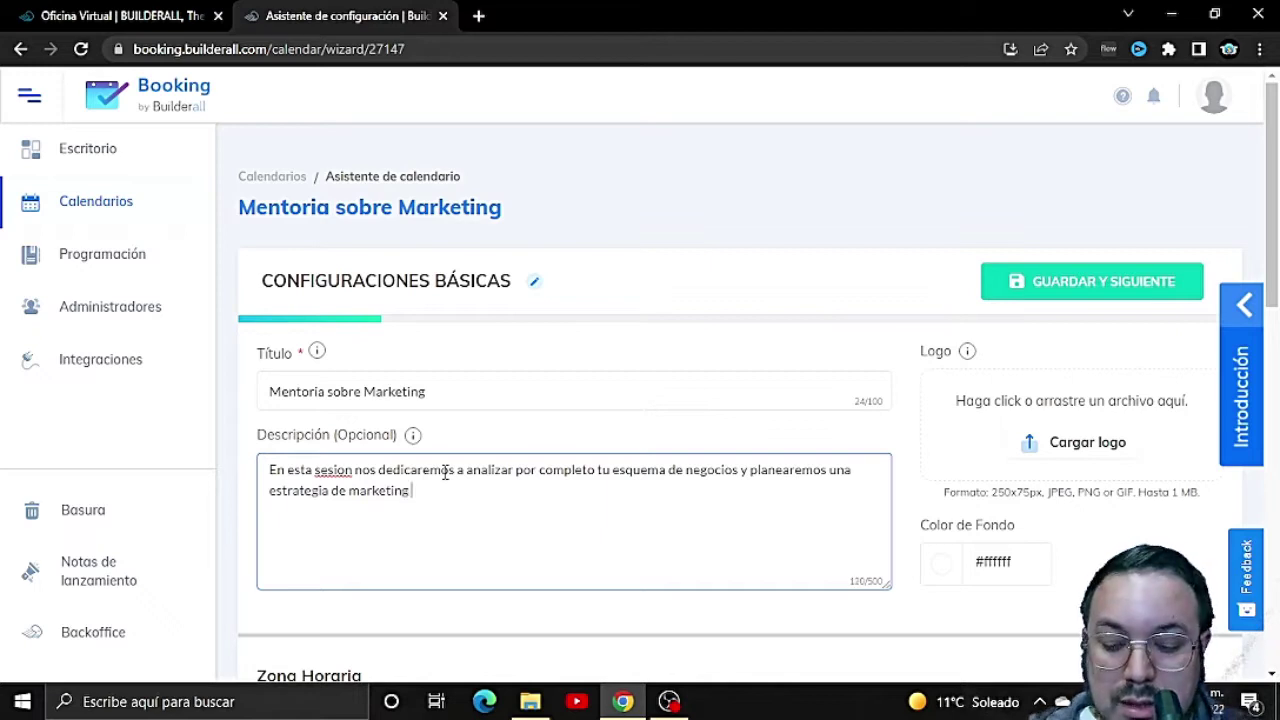
pyautogui.write('te')
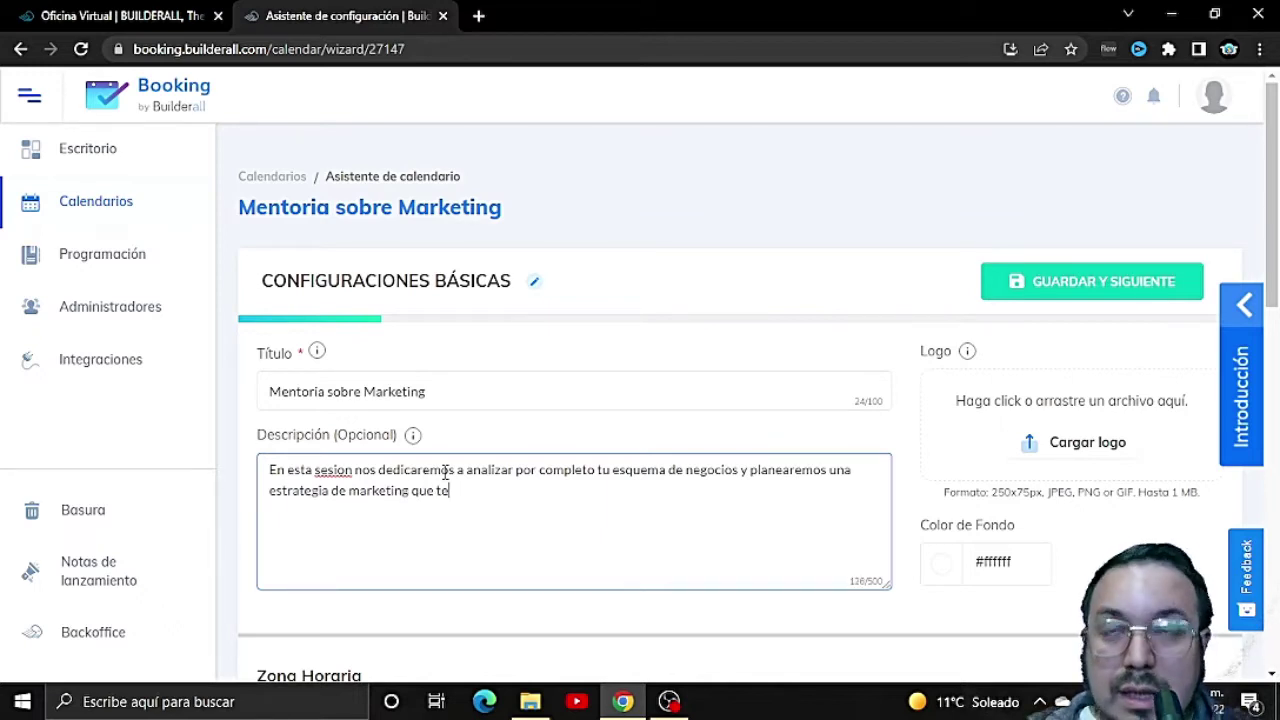
pyautogui.write(' de el mayor benefe')
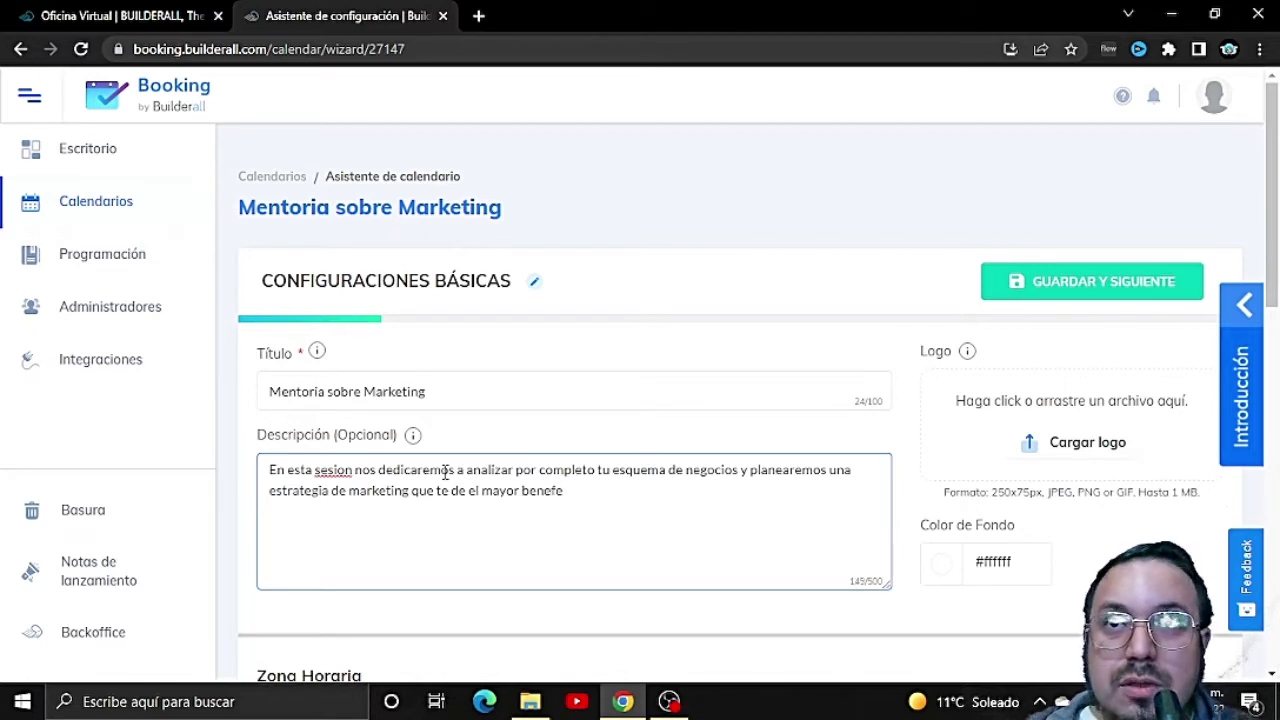
pyautogui.press('BackSpace')
pyautogui.write('icio en me')
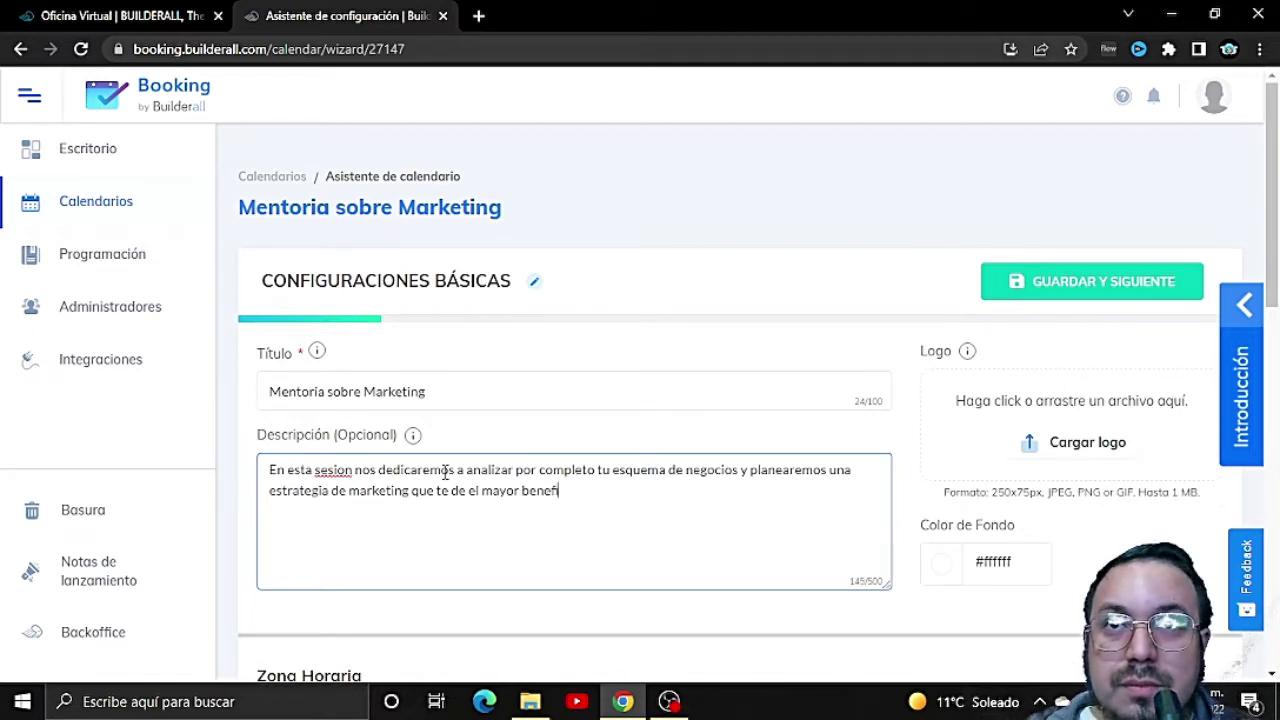
pyautogui.write('nor tiempo')
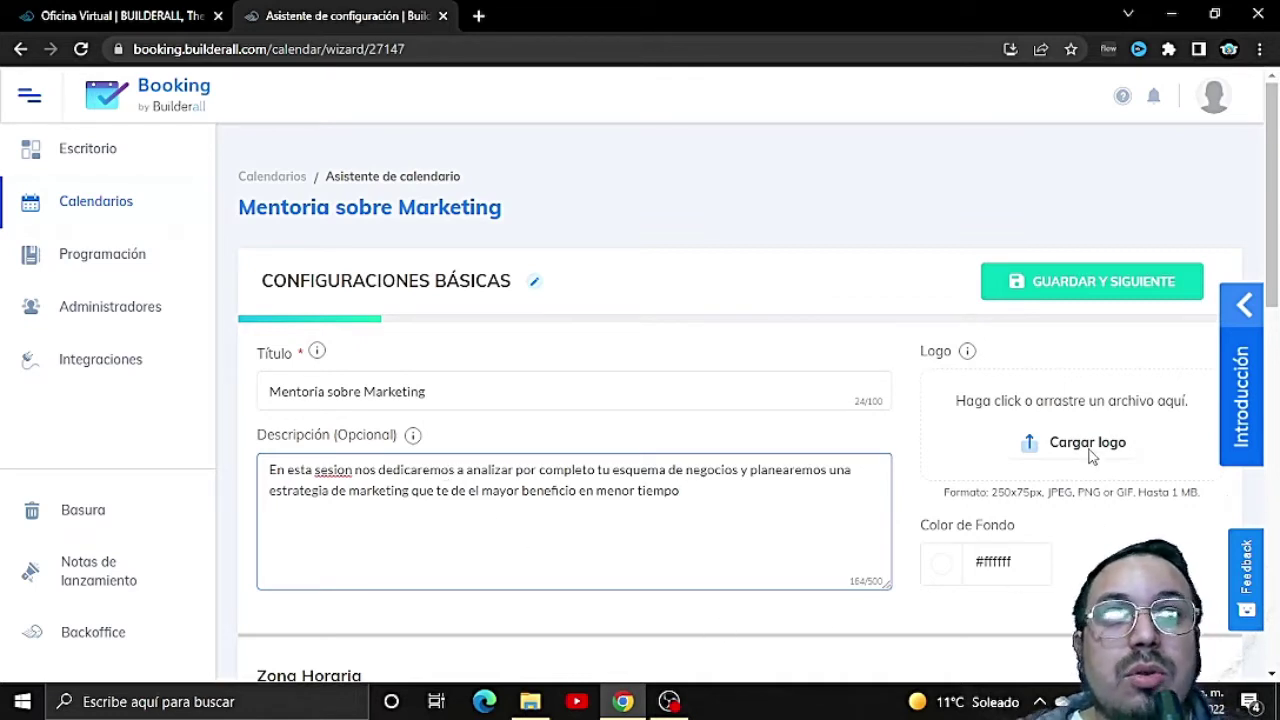
# Step: Set the time zone to Zona horaria predefinida, keeping Buenos Aires
pyautogui.click(1100, 543)
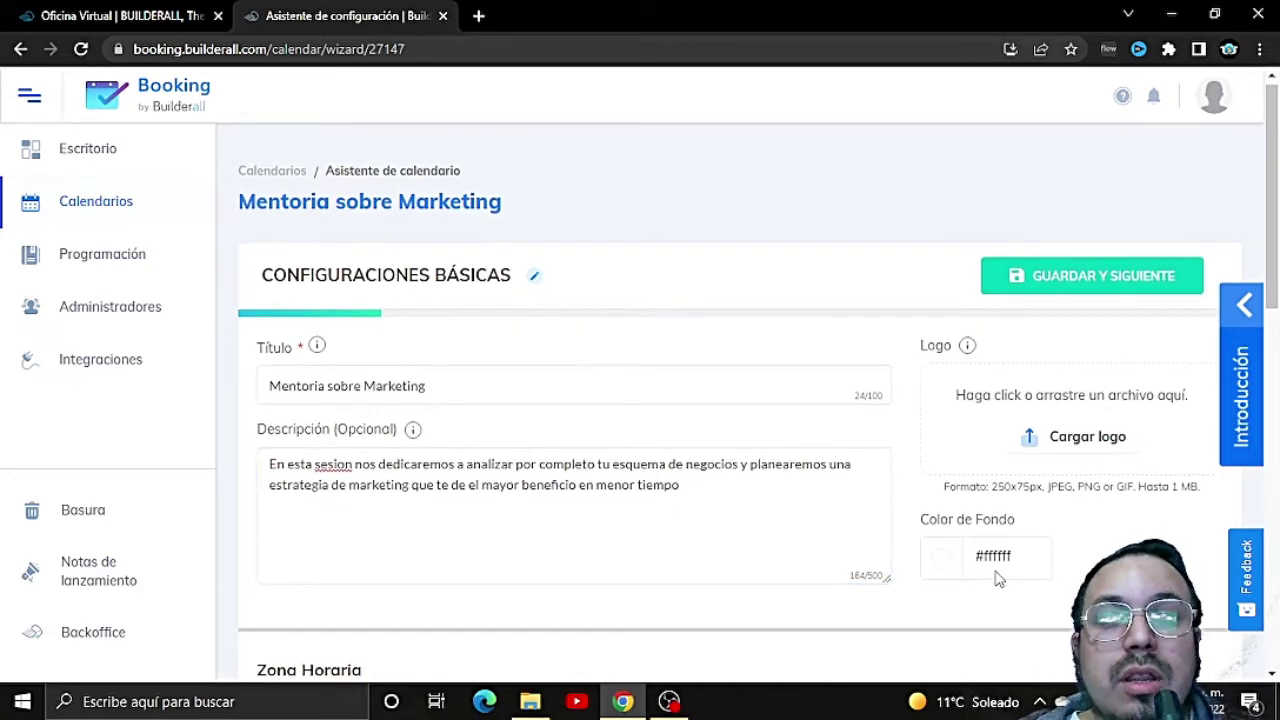
pyautogui.scroll(-2, 1000, 575)
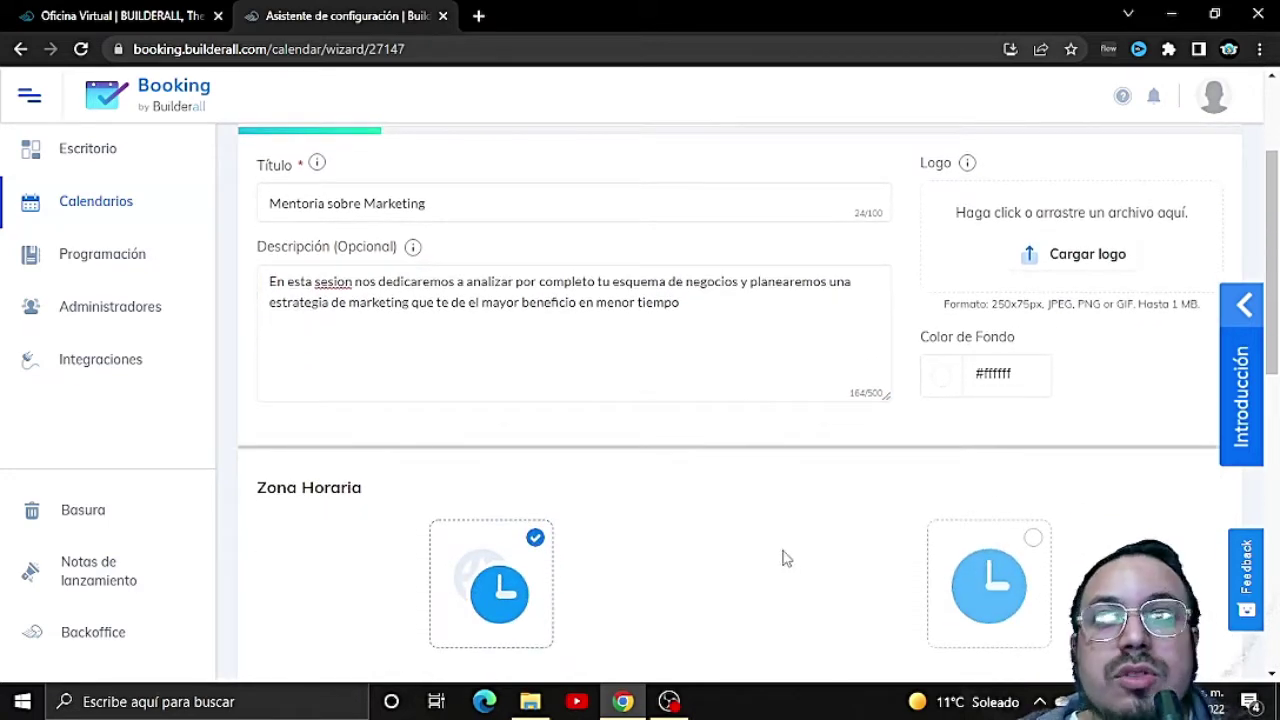
pyautogui.scroll(-1, 731, 509)
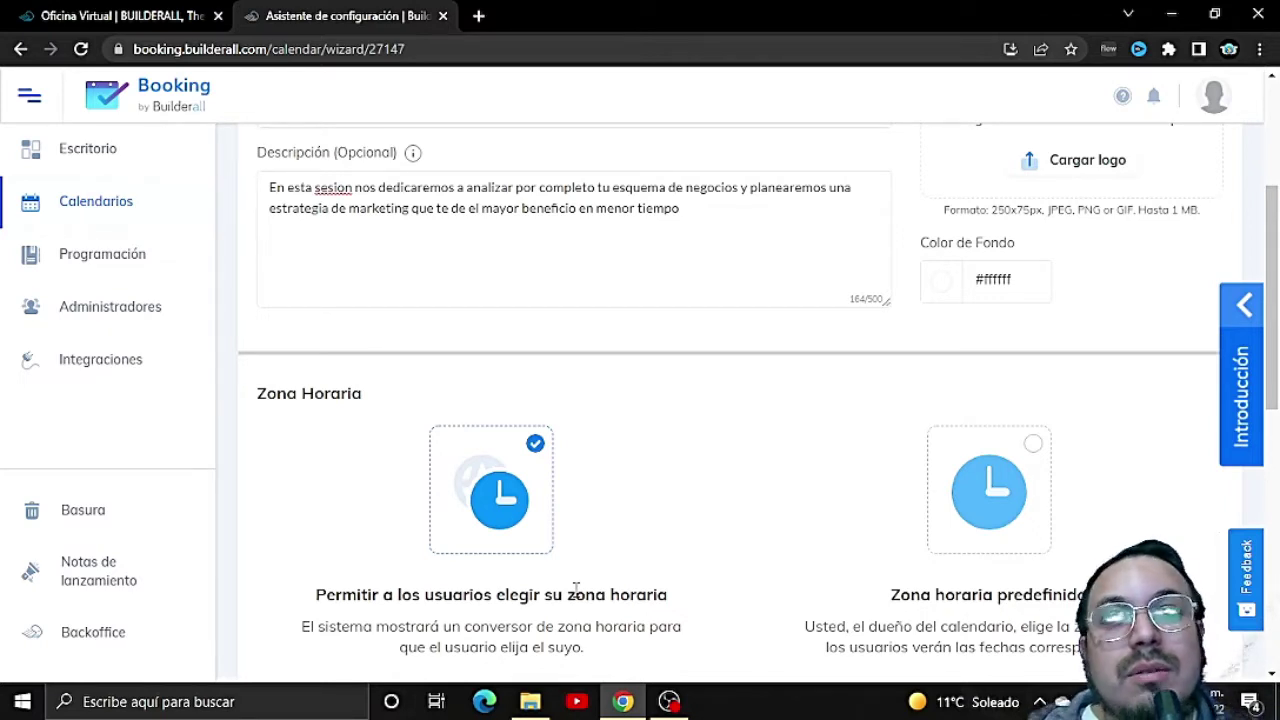
pyautogui.click(1027, 490)
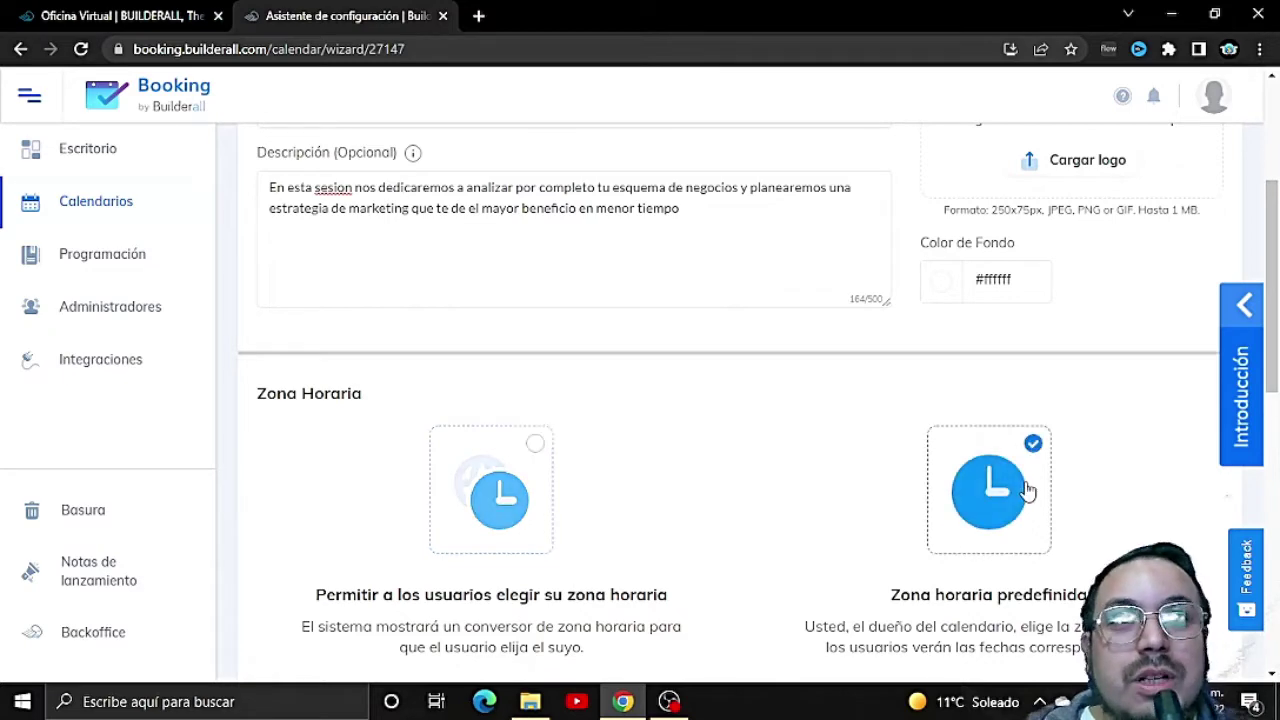
pyautogui.scroll(-2, 975, 530)
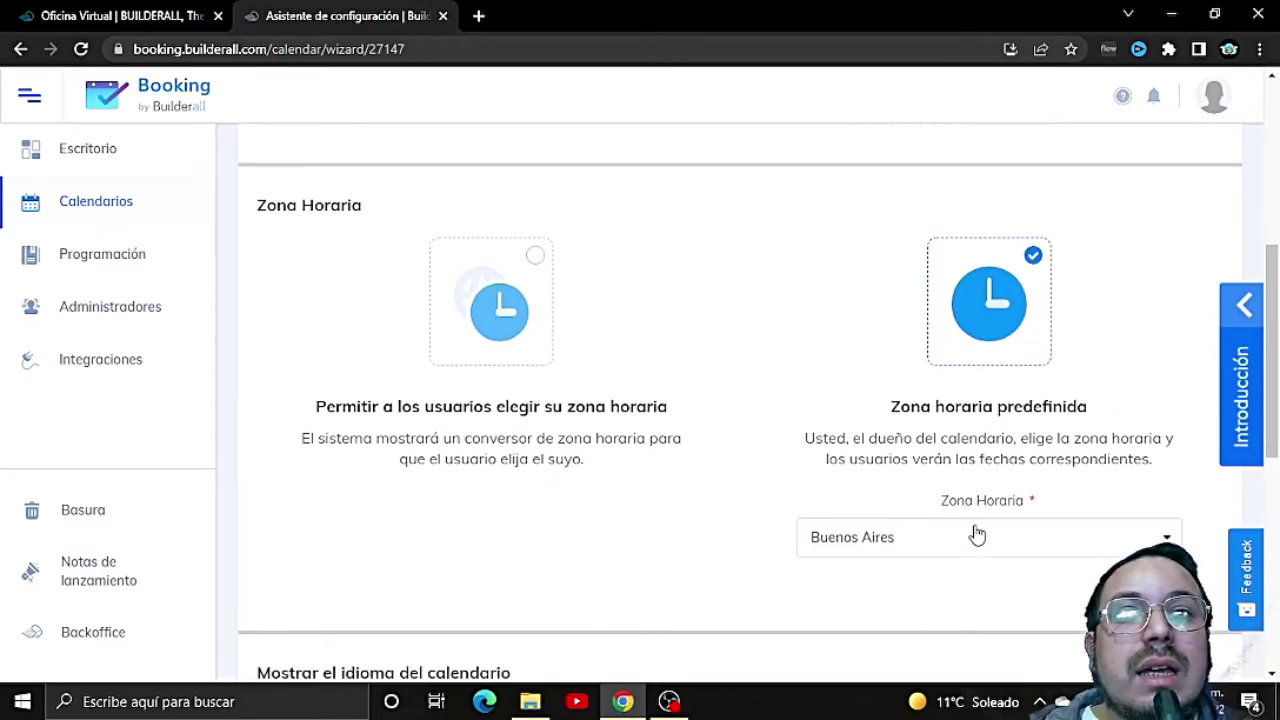
pyautogui.scroll(2, 980, 530)
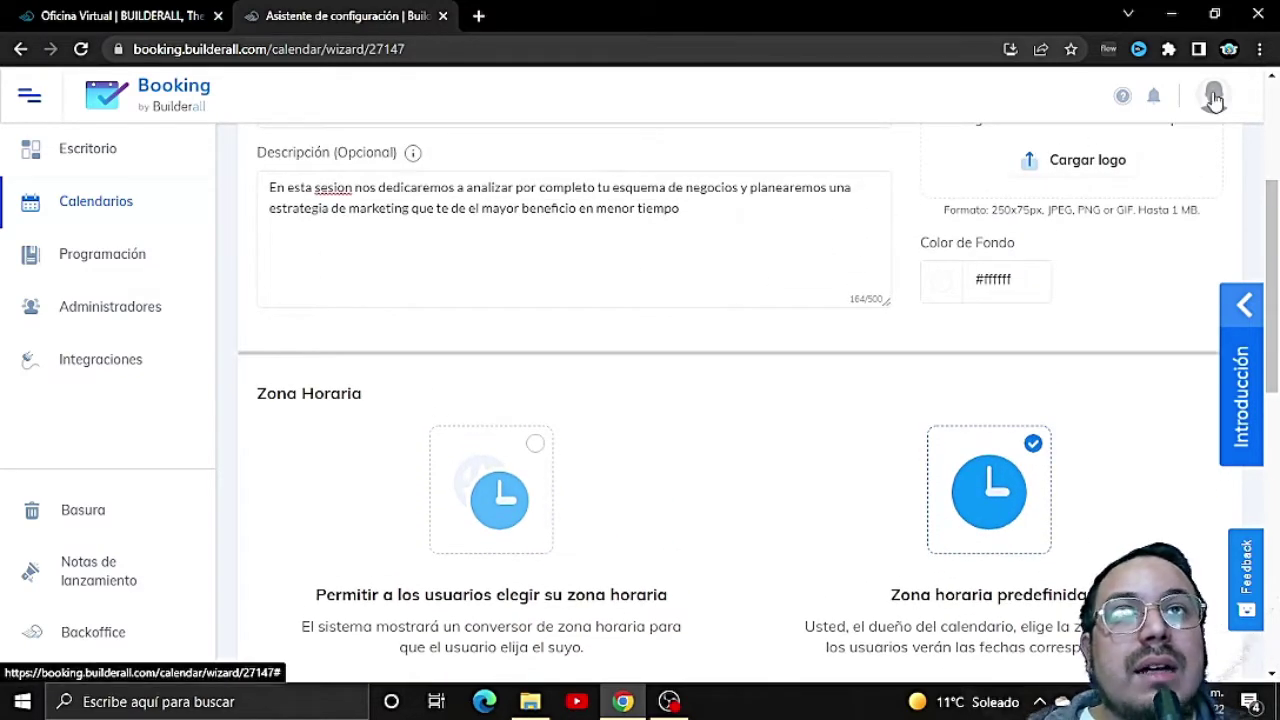
pyautogui.scroll(-4, 1120, 257)
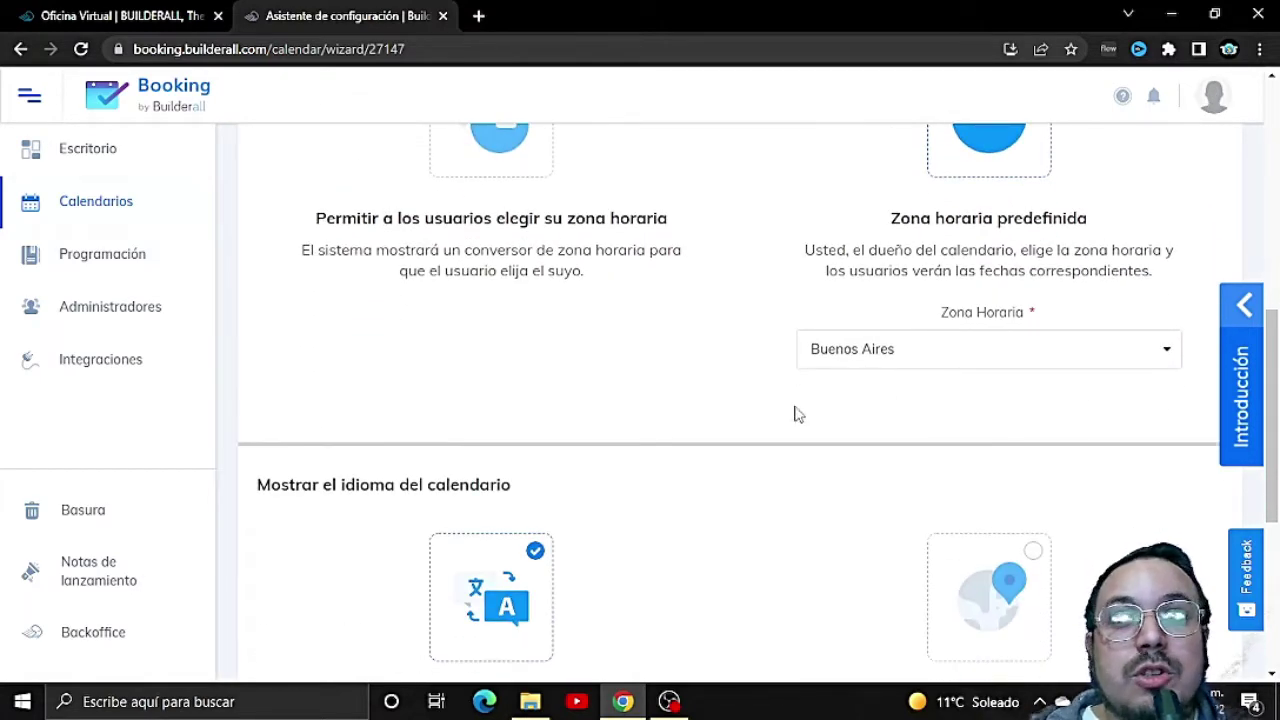
# Step: Choose Idioma fijo so the calendar language is fixed to Español
pyautogui.scroll(-2, 740, 416)
pyautogui.scroll(-1, 684, 416)
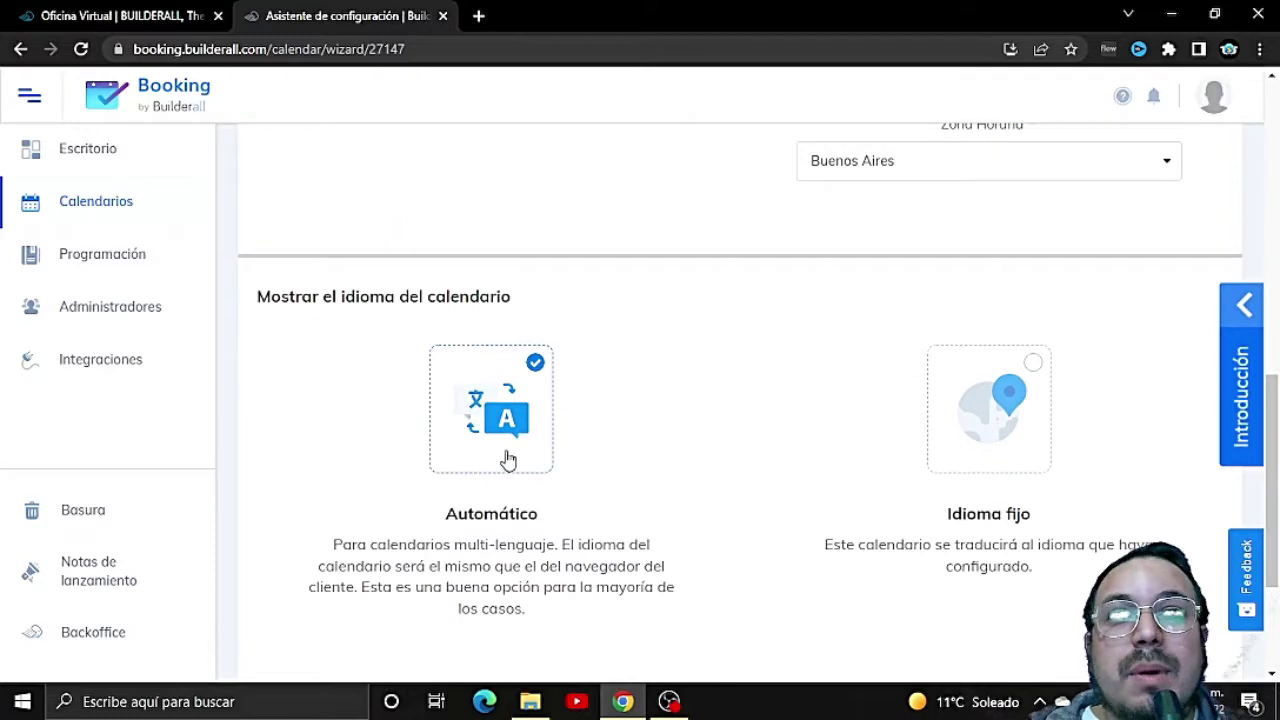
pyautogui.click(1022, 420)
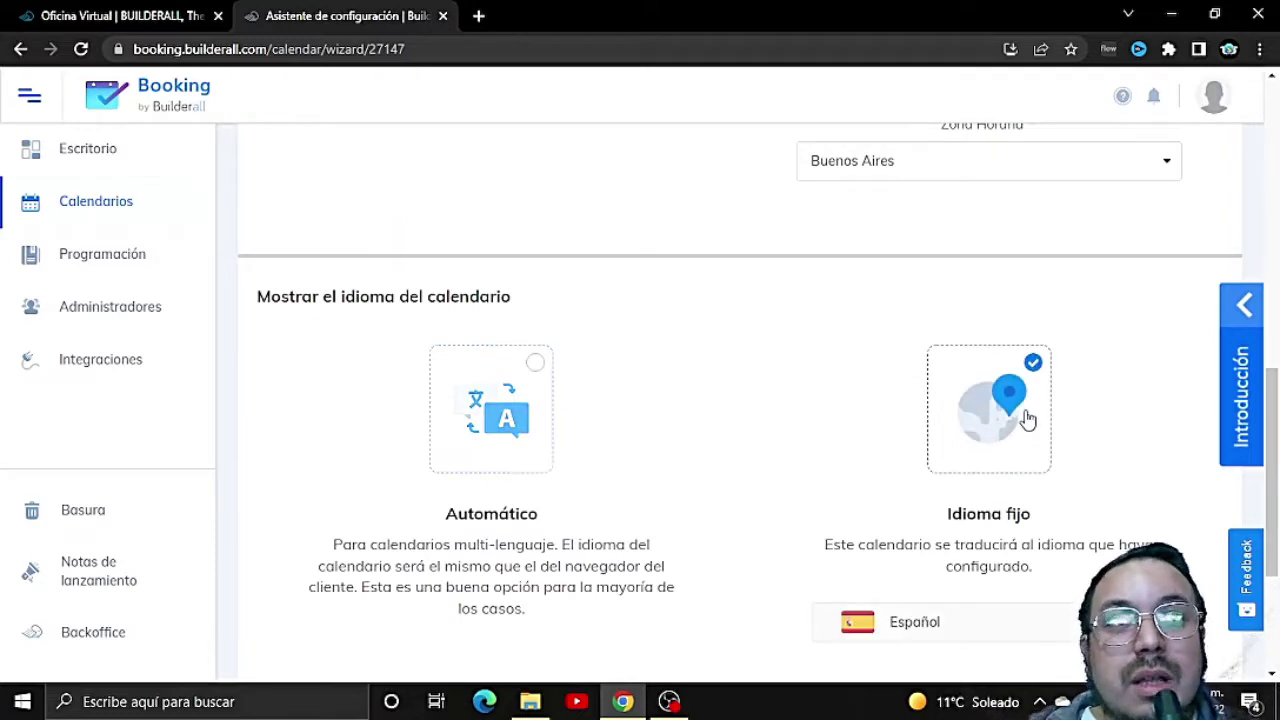
# Step: Save the basic settings with GUARDAR to advance to the Programando step
pyautogui.scroll(-1, 1005, 505)
pyautogui.scroll(-3, 1005, 505)
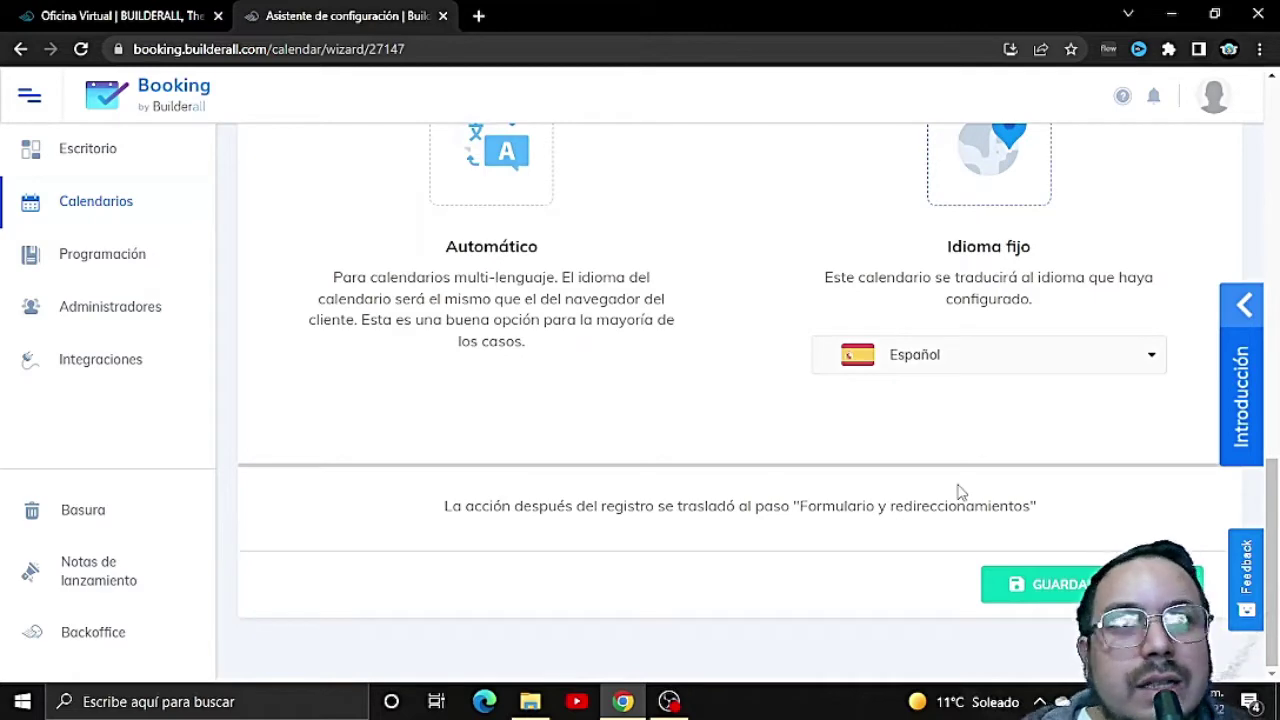
pyautogui.scroll(4, 958, 492)
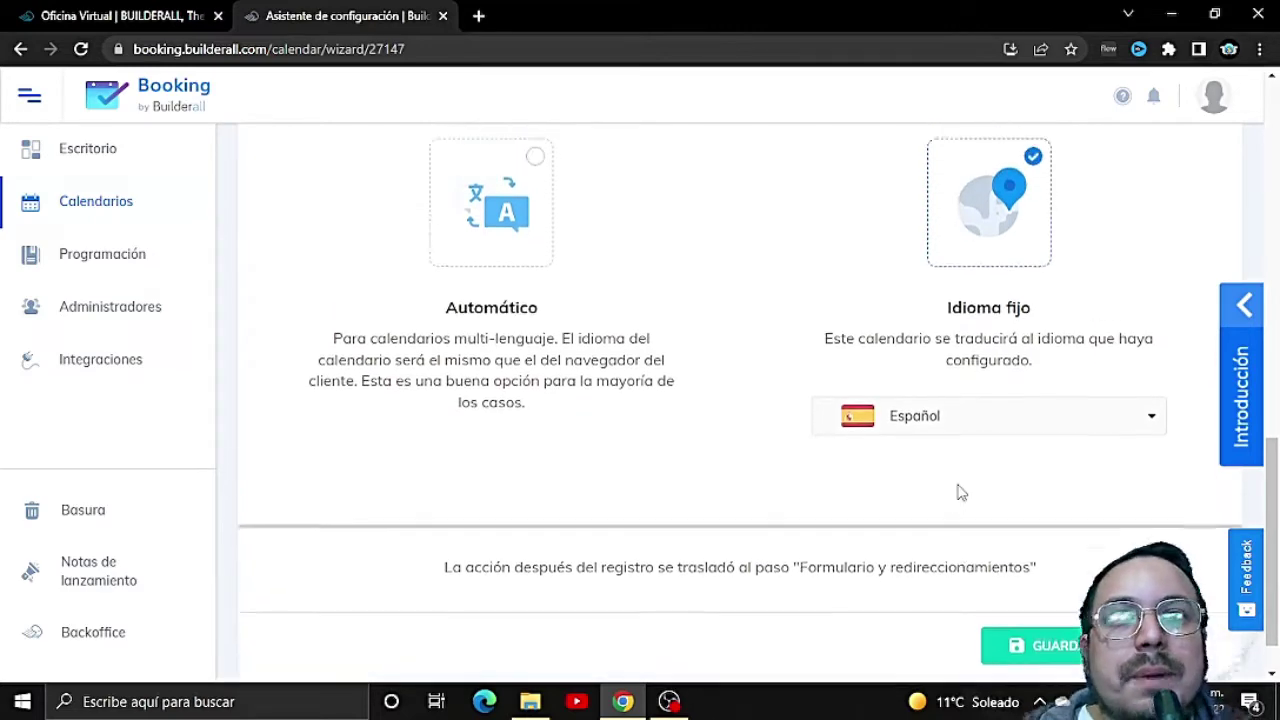
pyautogui.scroll(10, 958, 492)
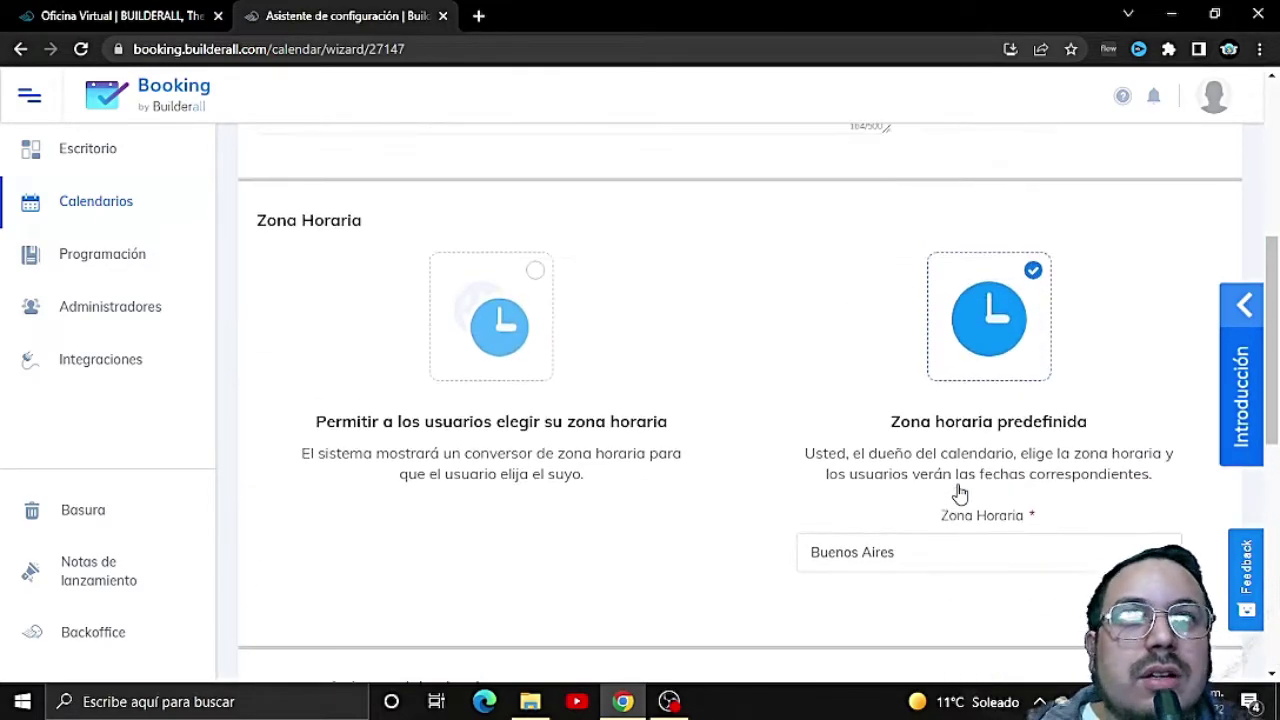
pyautogui.scroll(2, 958, 492)
pyautogui.scroll(-12, 958, 492)
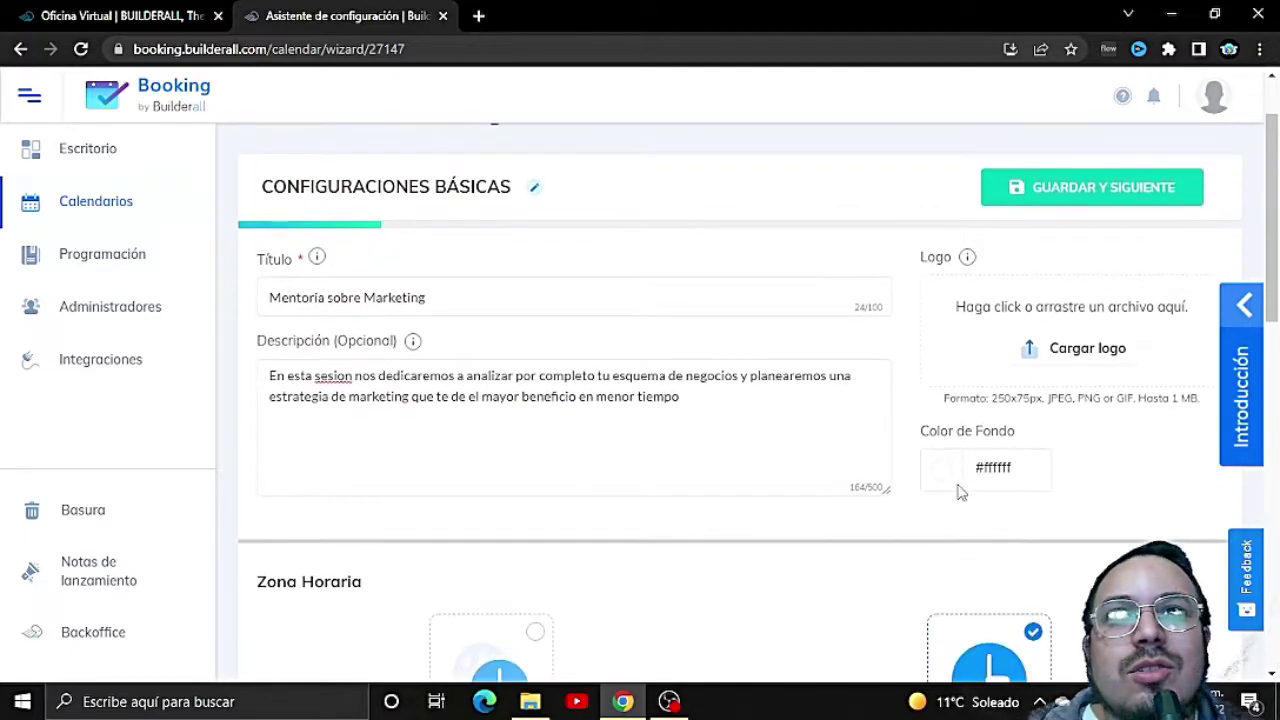
pyautogui.scroll(-4, 958, 492)
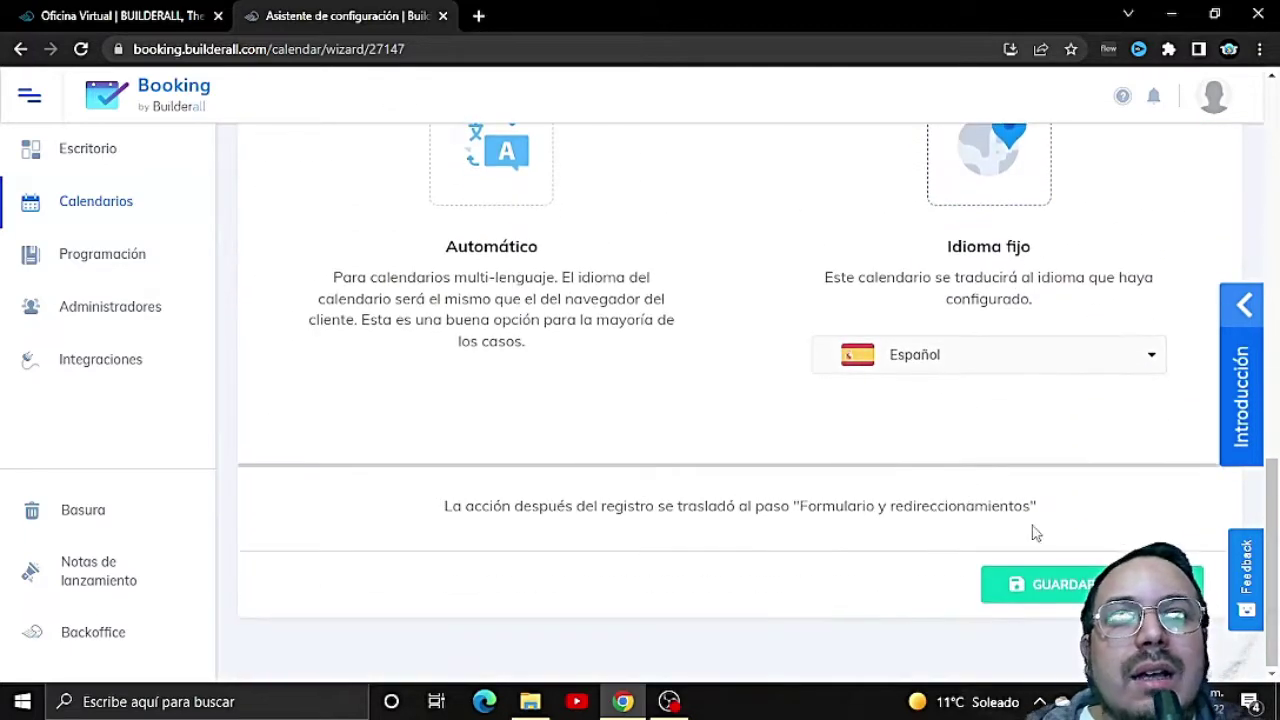
pyautogui.click(1040, 586)
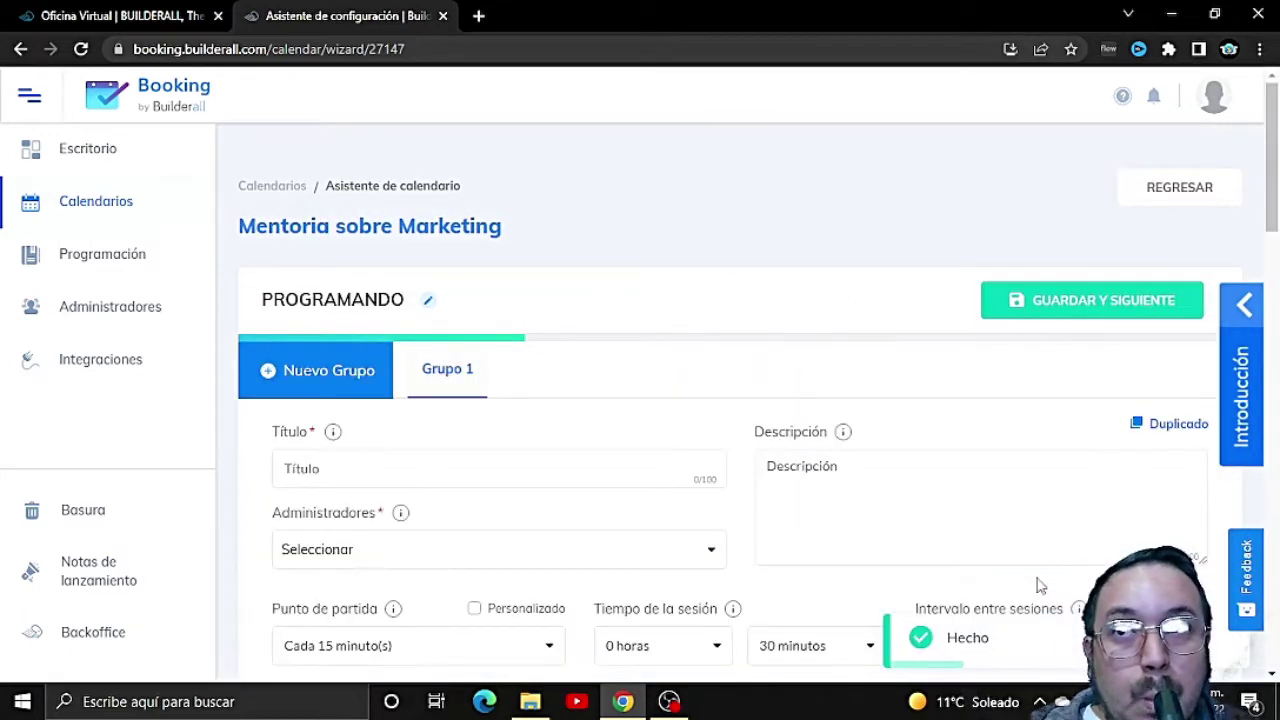
# Step: Title Grupo 1 'Asesoria Sobre Marketing Digital' and assign the listed administrator
pyautogui.click(488, 468)
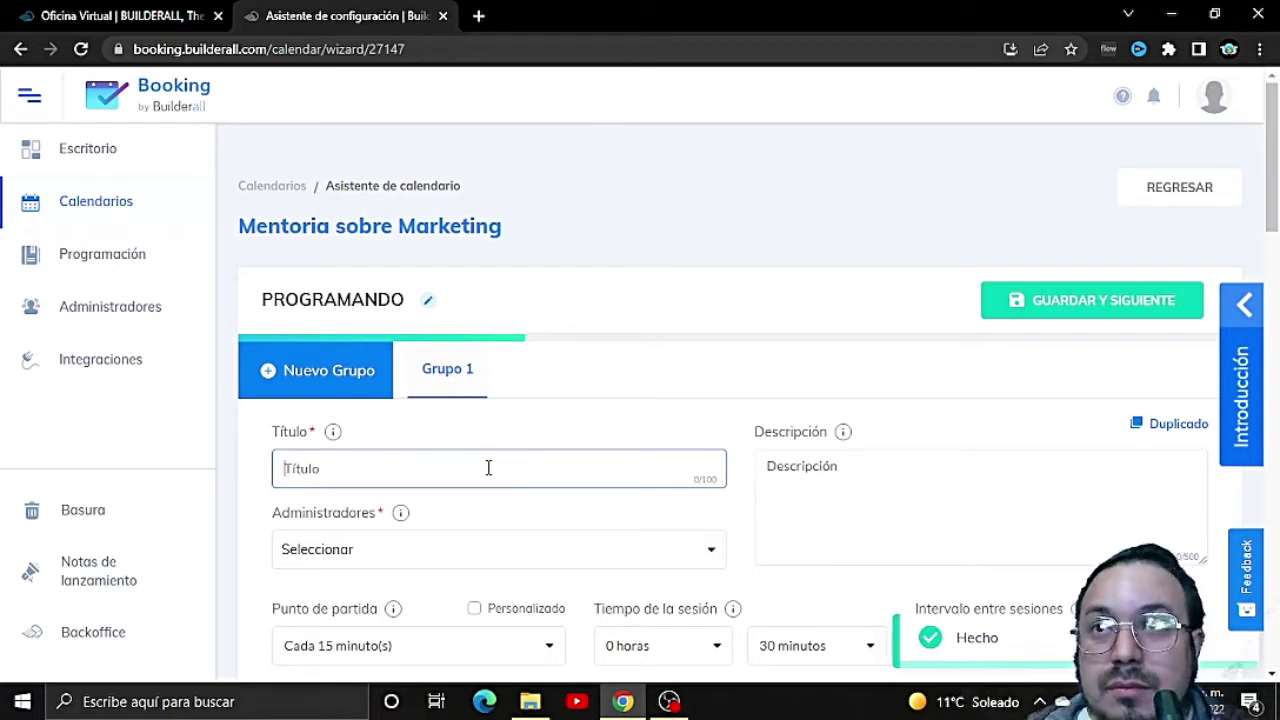
pyautogui.write('A')
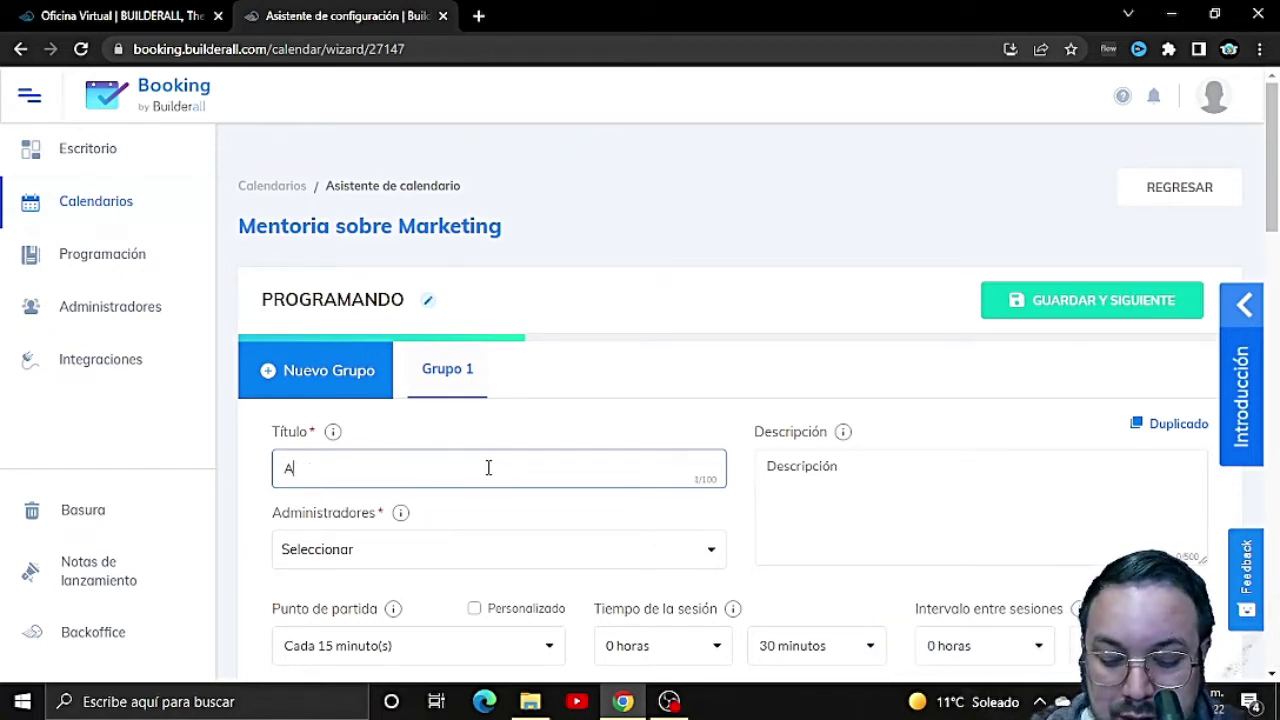
pyautogui.write('sesoria Sobr')
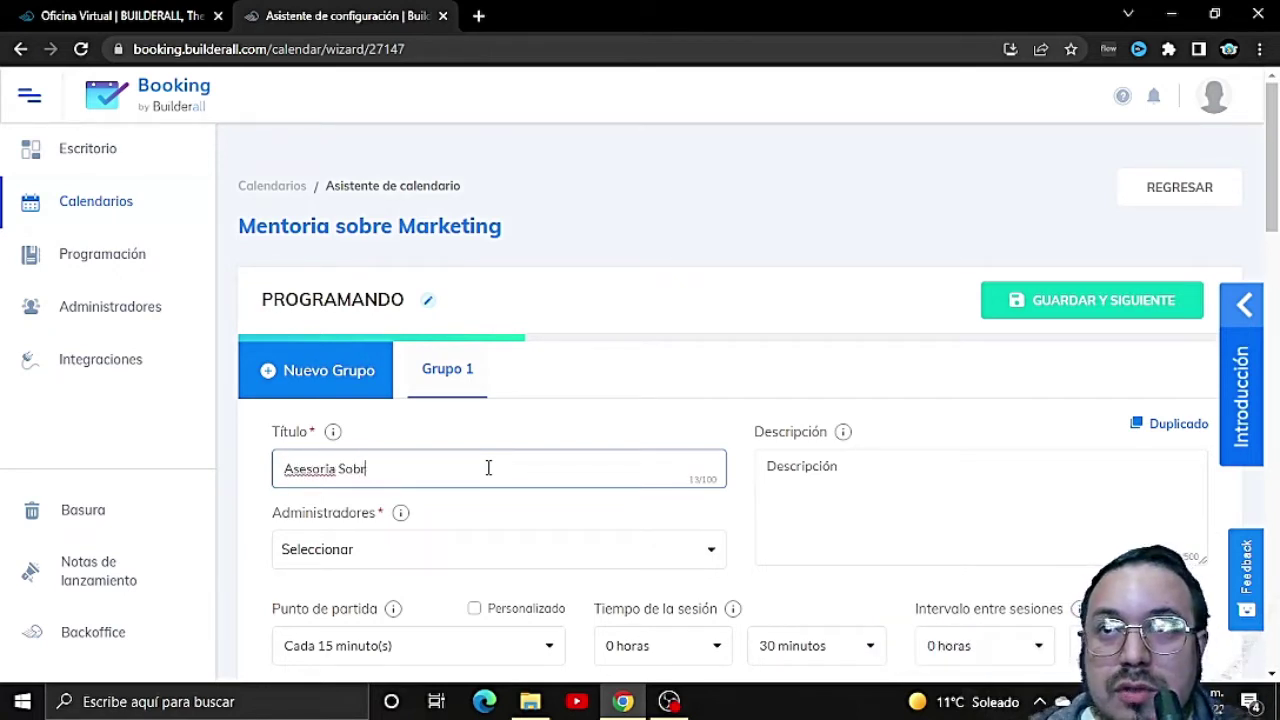
pyautogui.write('e Market')
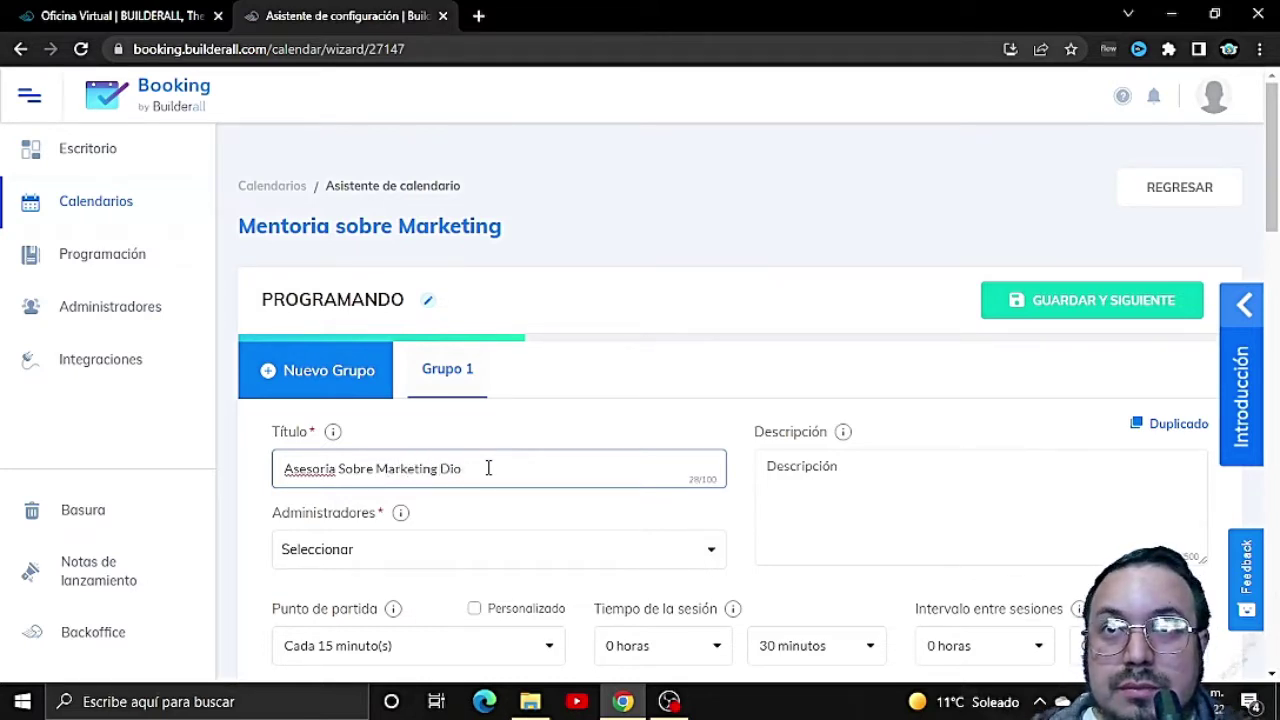
pyautogui.write('ing Digital')
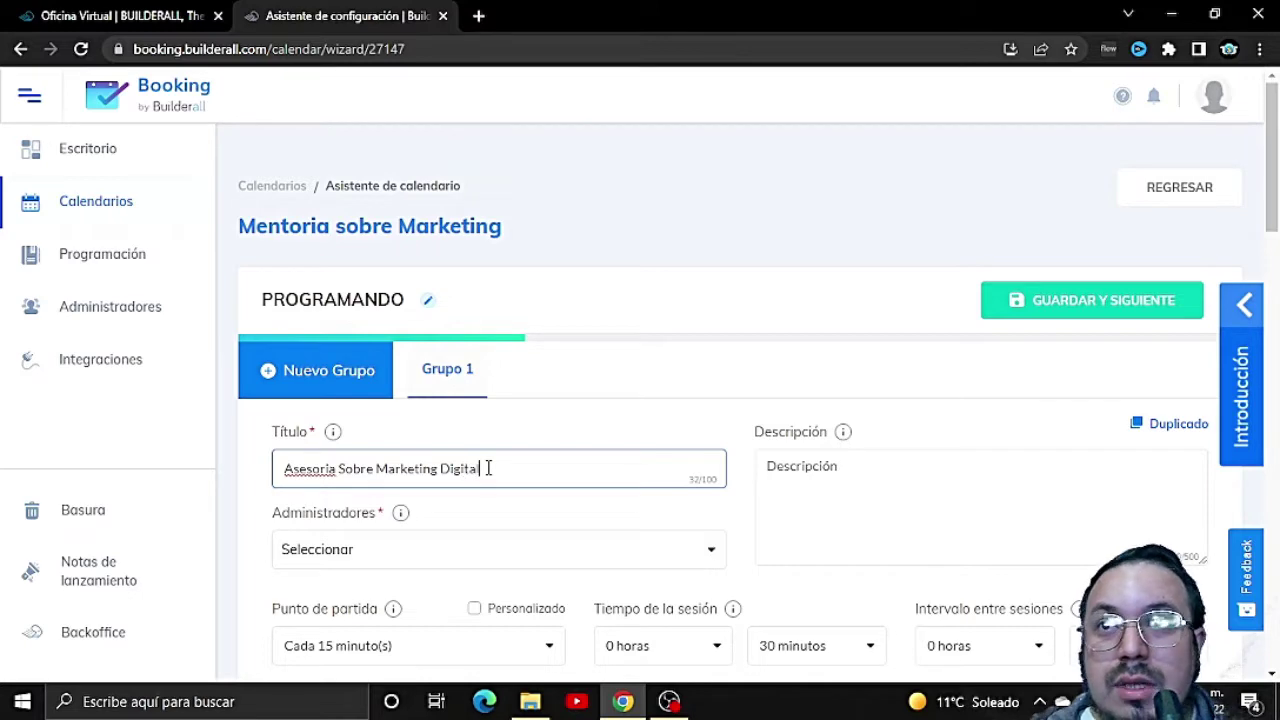
pyautogui.click(585, 553)
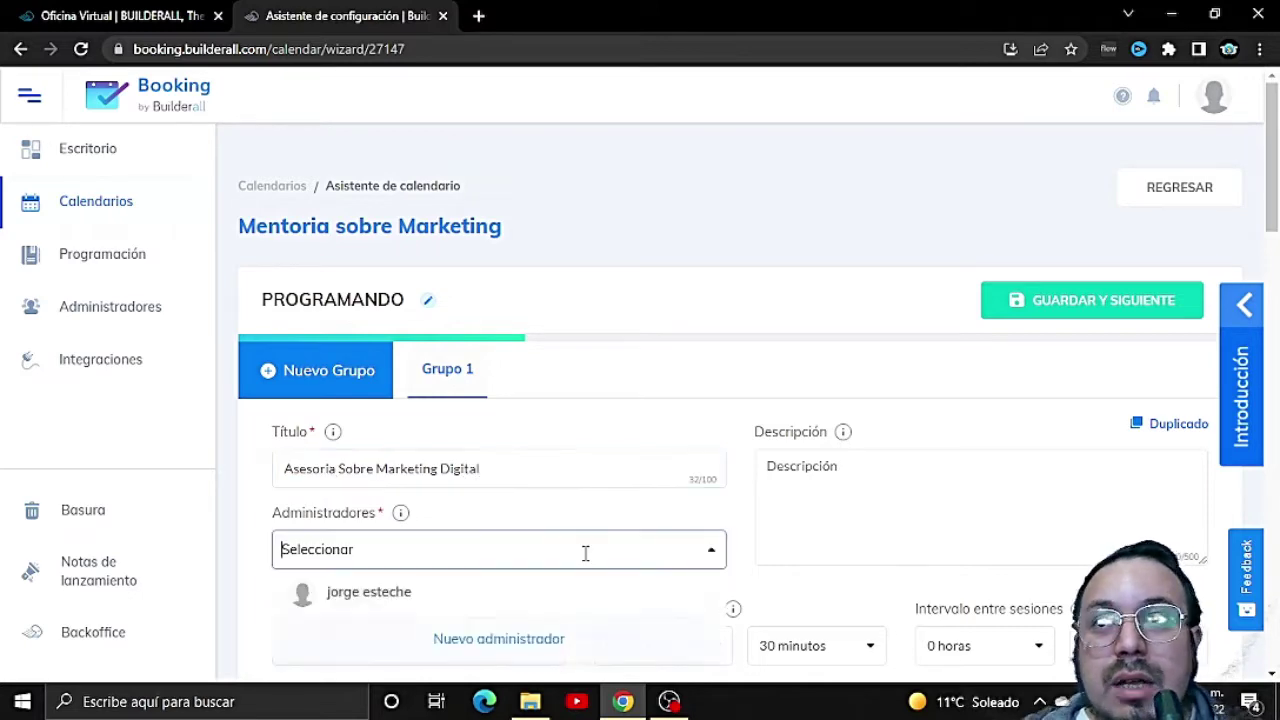
pyautogui.click(488, 594)
pyautogui.scroll(-2, 543, 617)
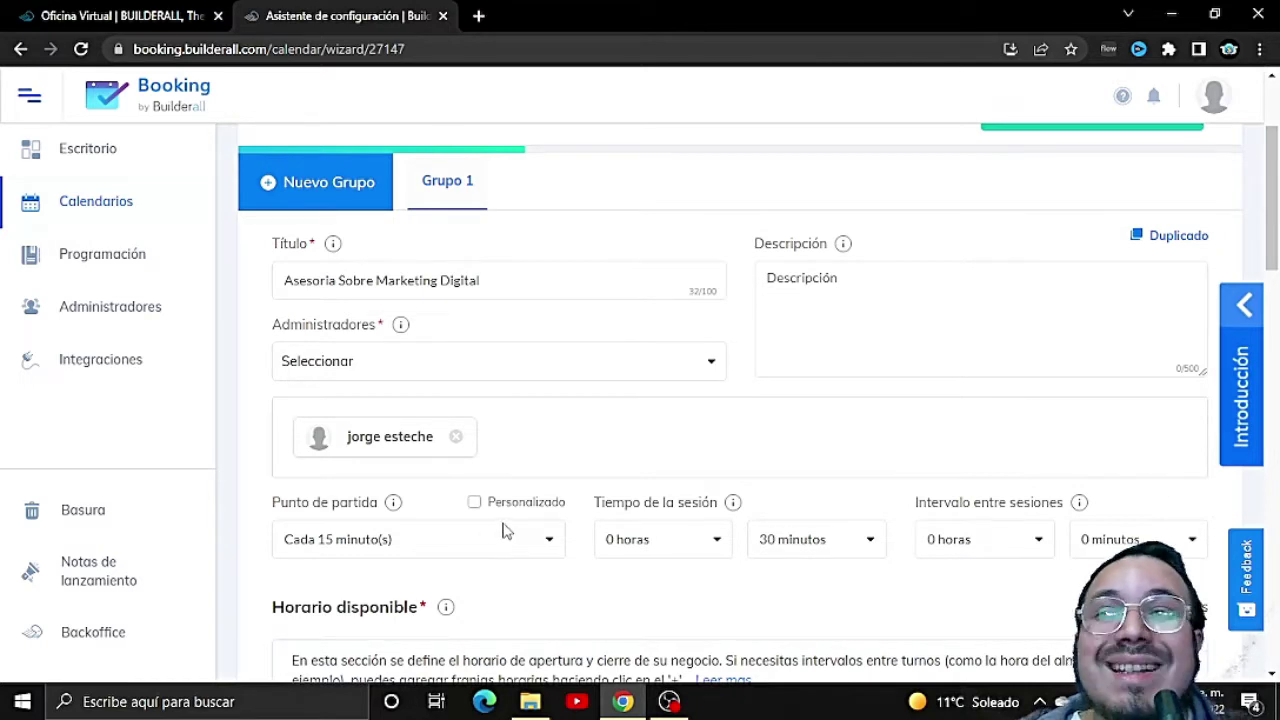
pyautogui.moveTo(394, 504)
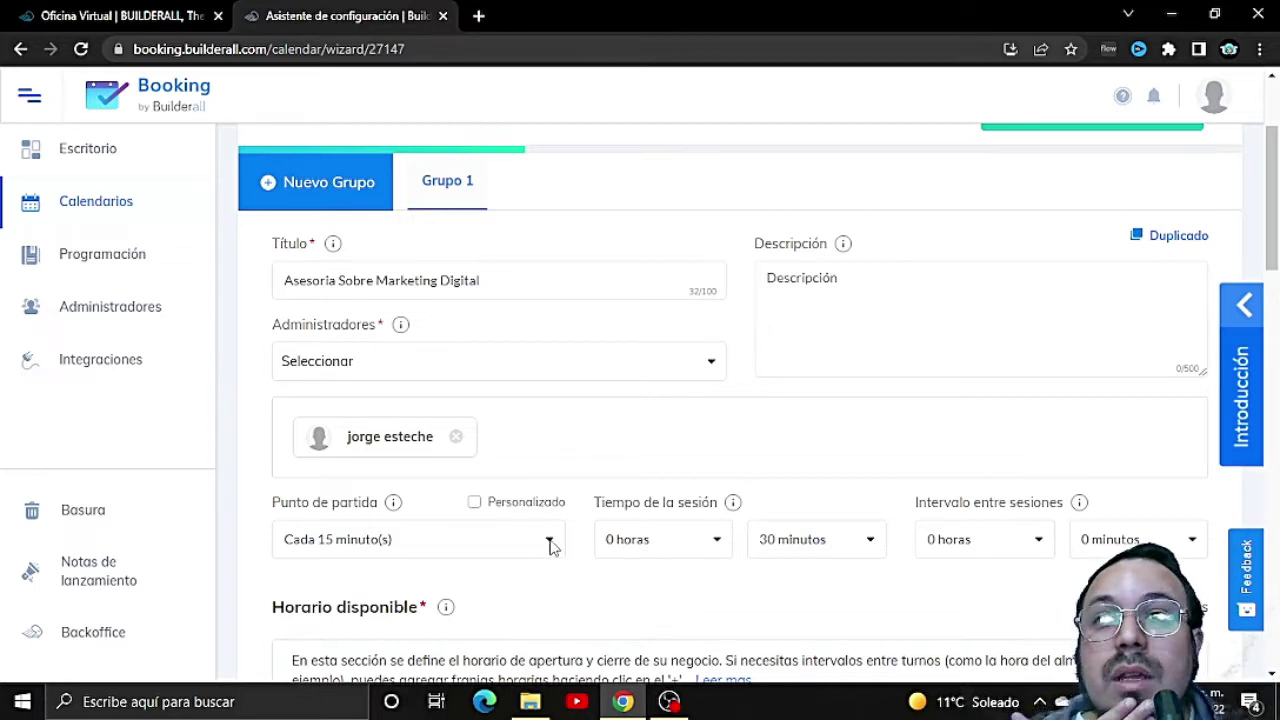
# Step: Set starting points every 90 minutes, sessions of 1 h 0 min, and a 0 h 30 min break
pyautogui.click(550, 543)
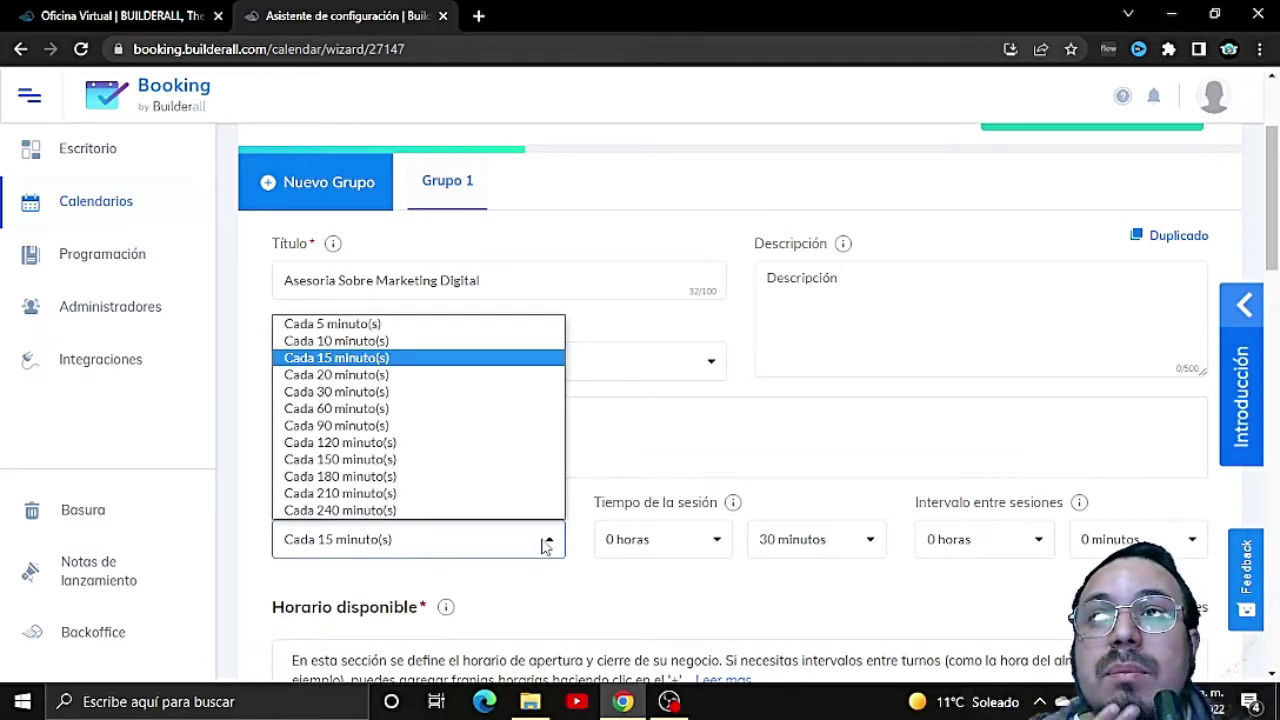
pyautogui.click(392, 426)
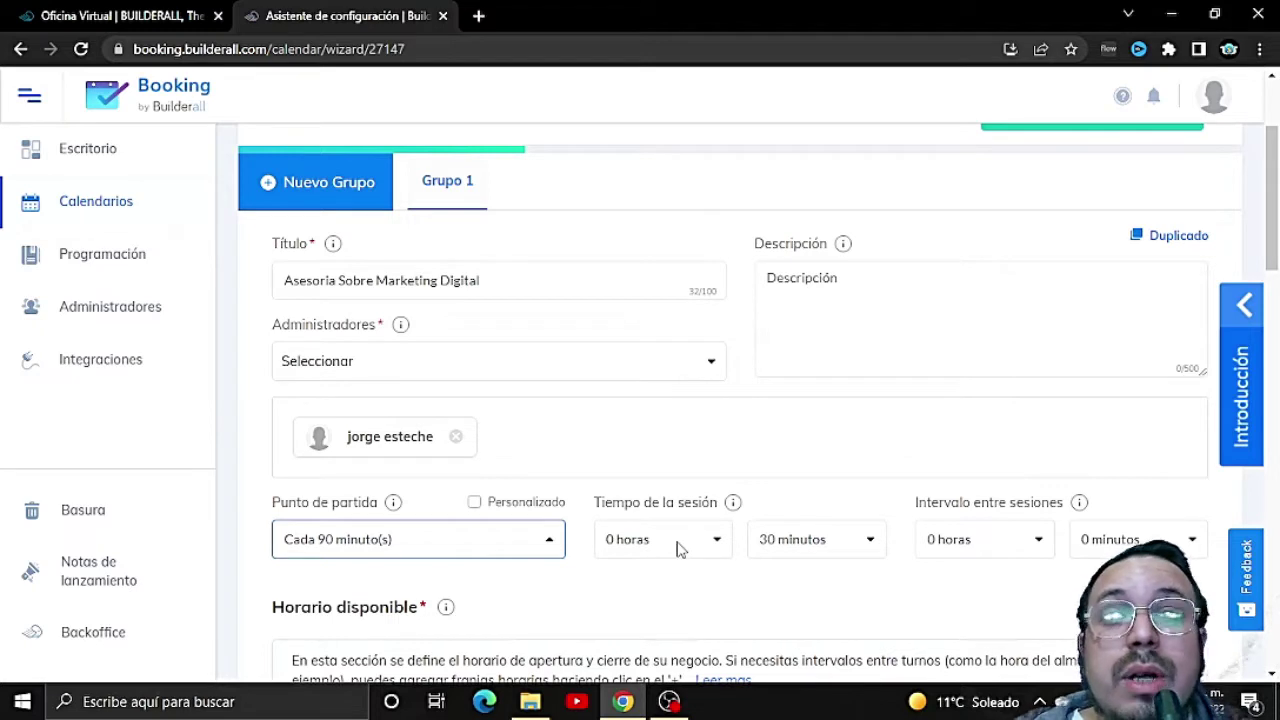
pyautogui.click(677, 548)
pyautogui.click(655, 206)
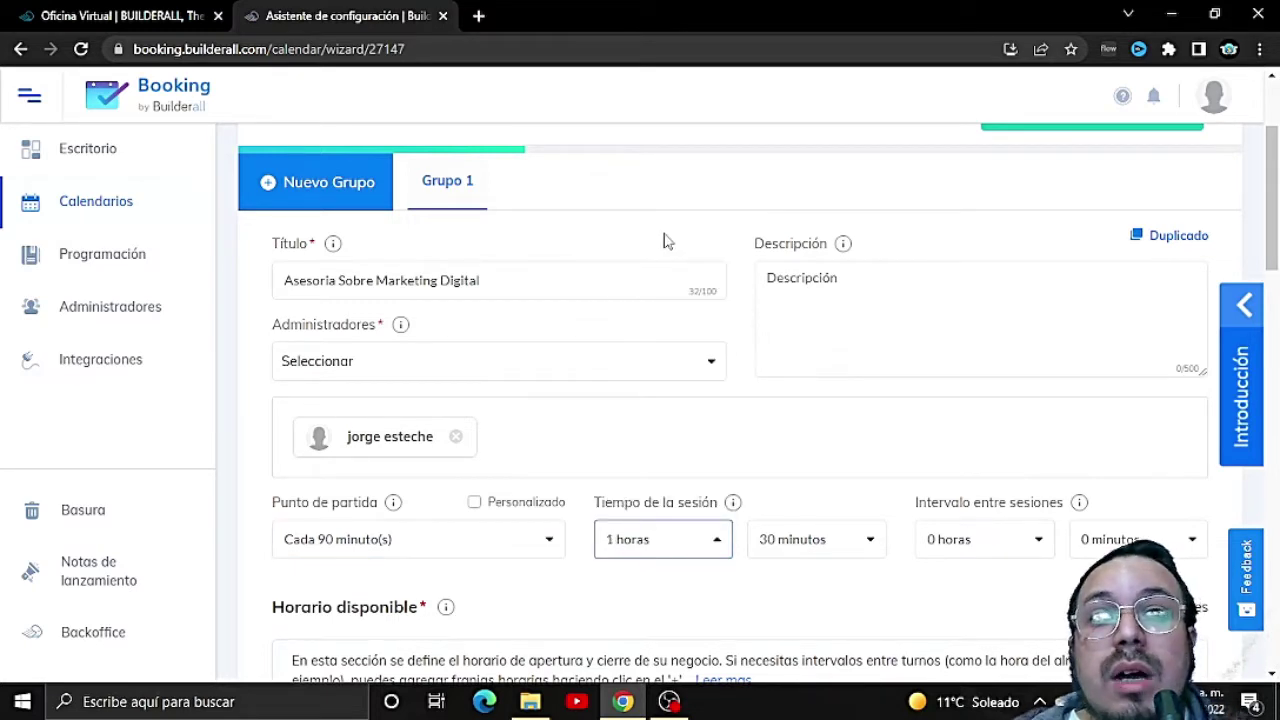
pyautogui.click(850, 550)
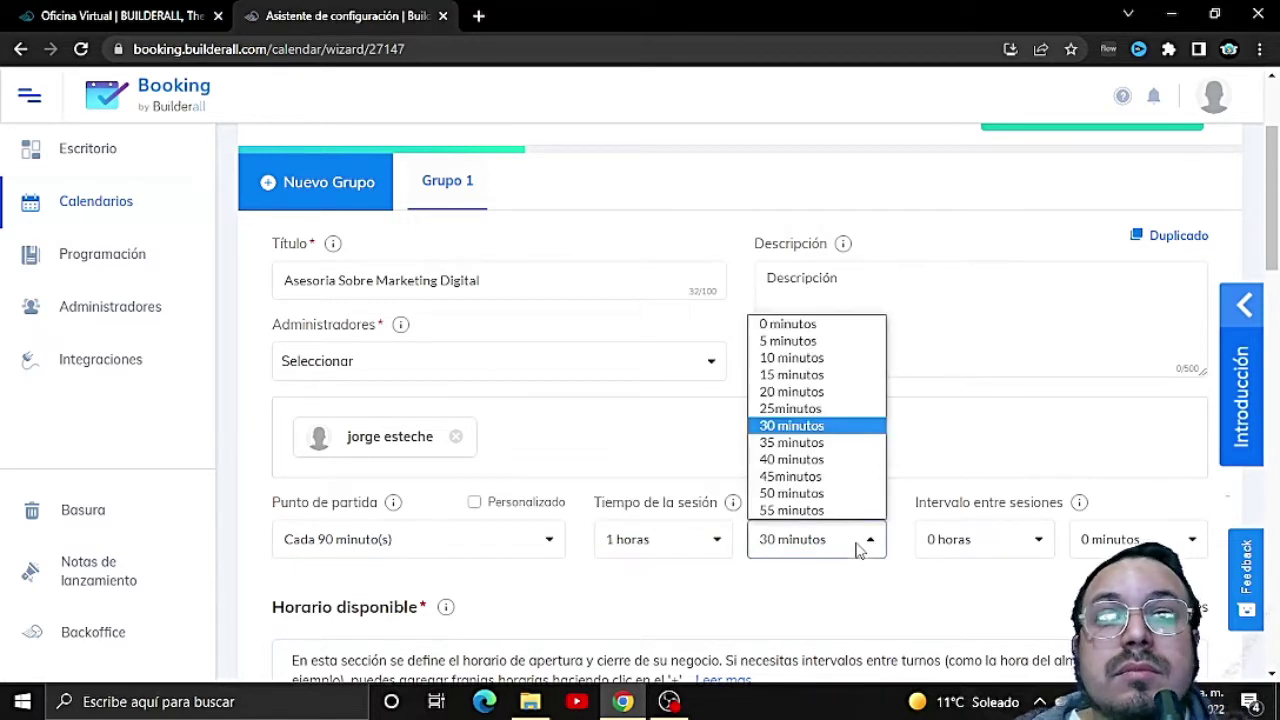
pyautogui.click(789, 327)
pyautogui.click(1028, 548)
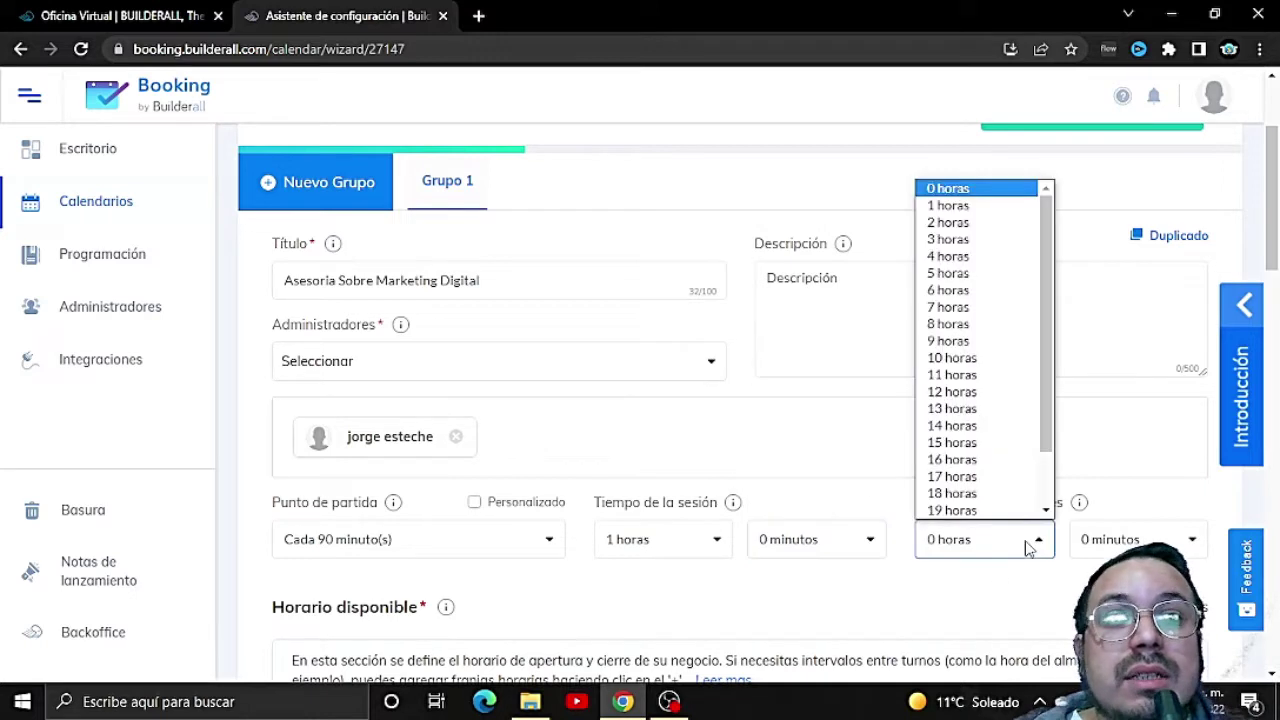
pyautogui.click(959, 199)
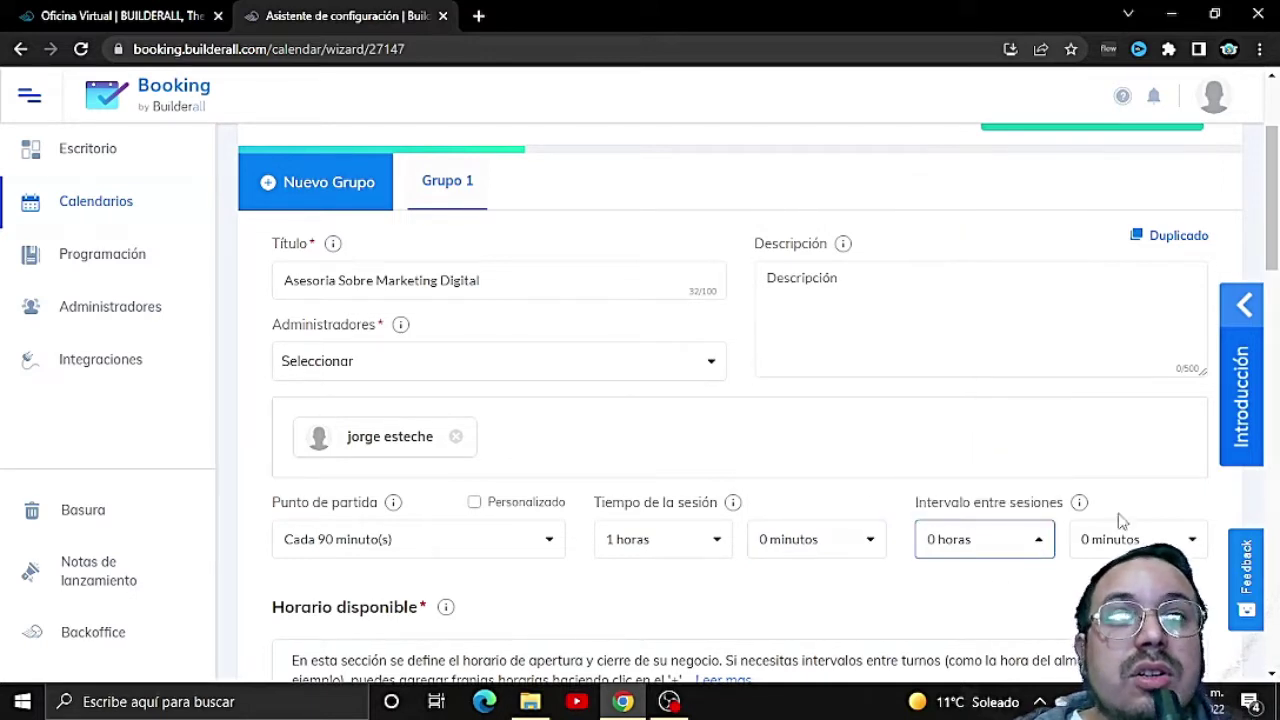
pyautogui.click(1128, 537)
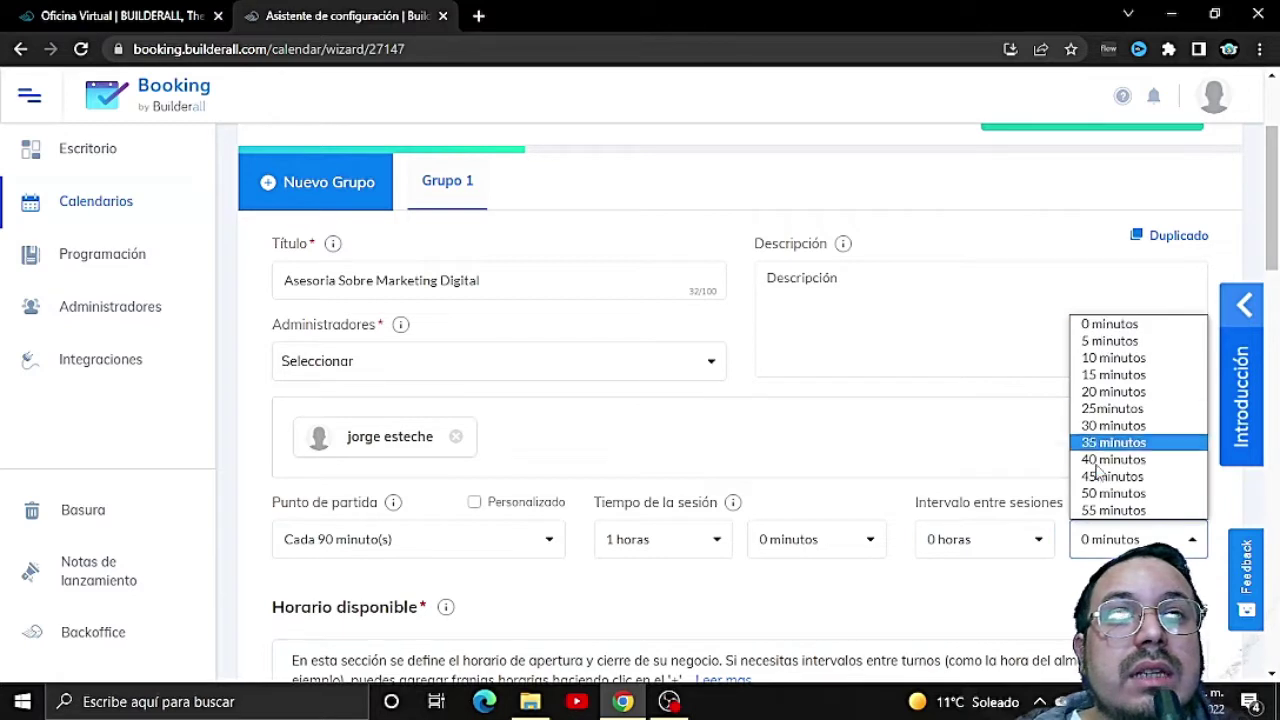
pyautogui.click(1110, 425)
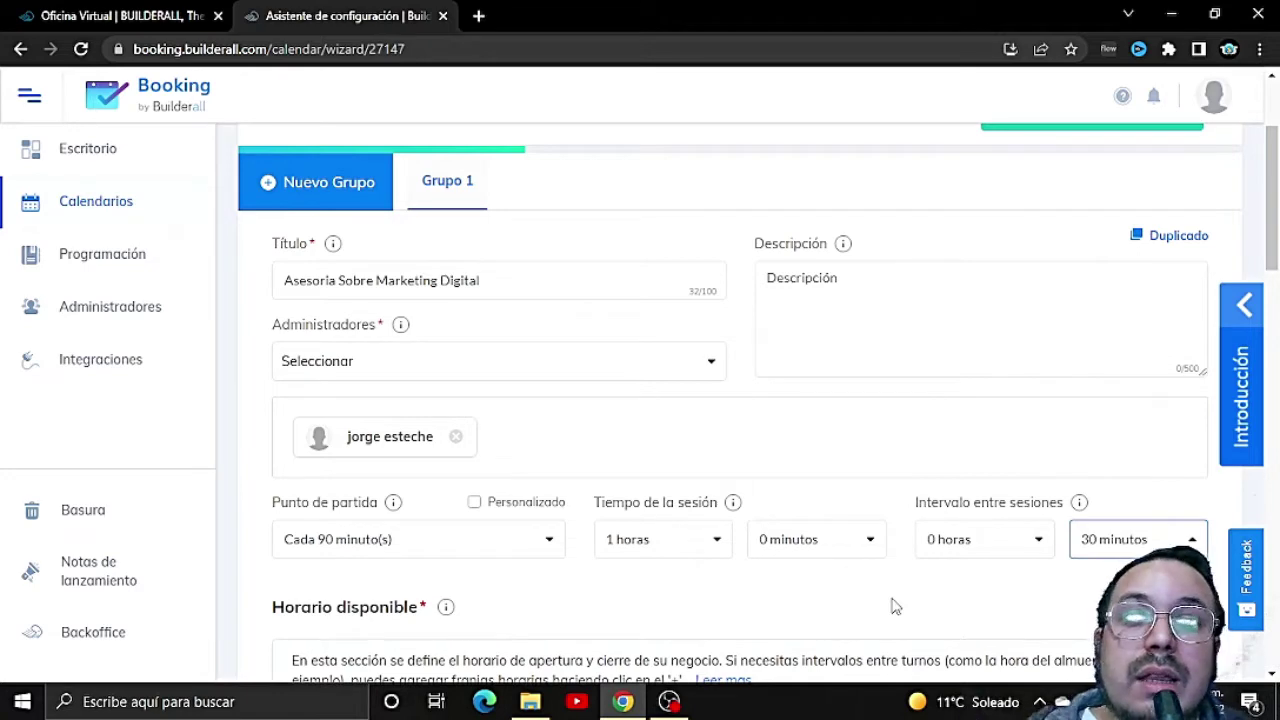
# Step: Uncheck Domingo under Horario disponible, leaving Monday to Saturday open 8:00–17:00
pyautogui.scroll(-2, 895, 605)
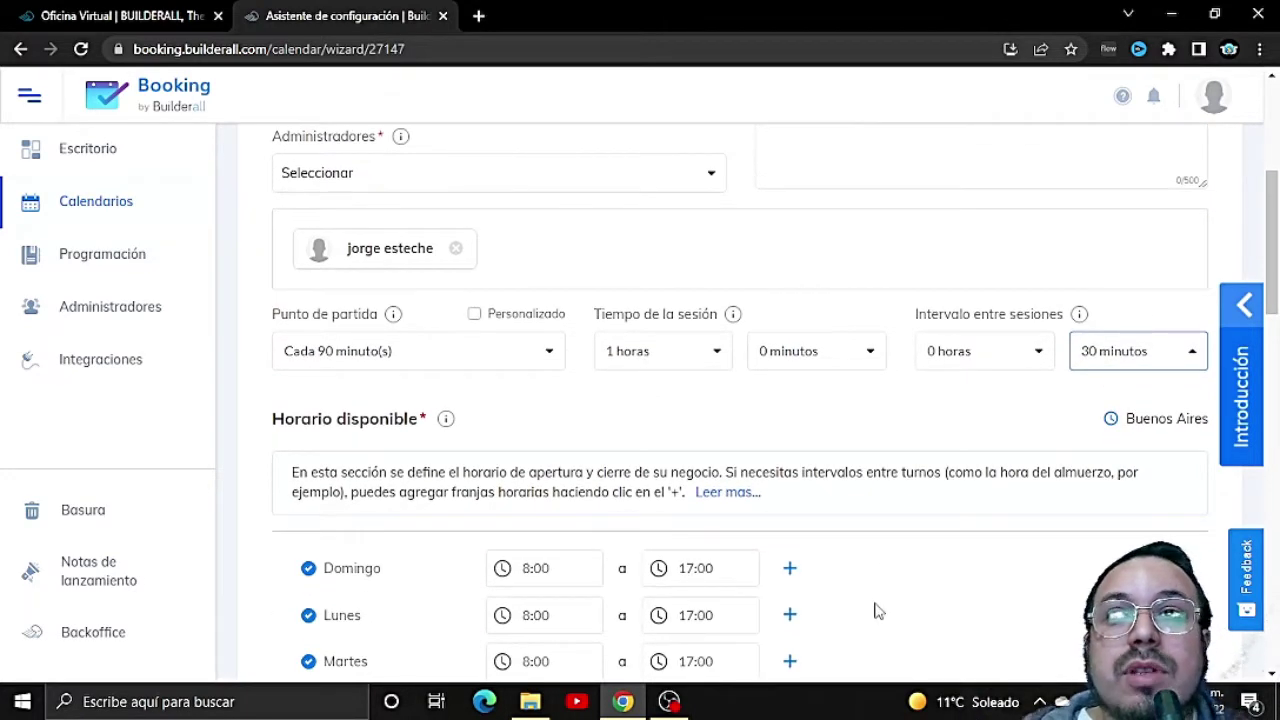
pyautogui.scroll(-2, 875, 611)
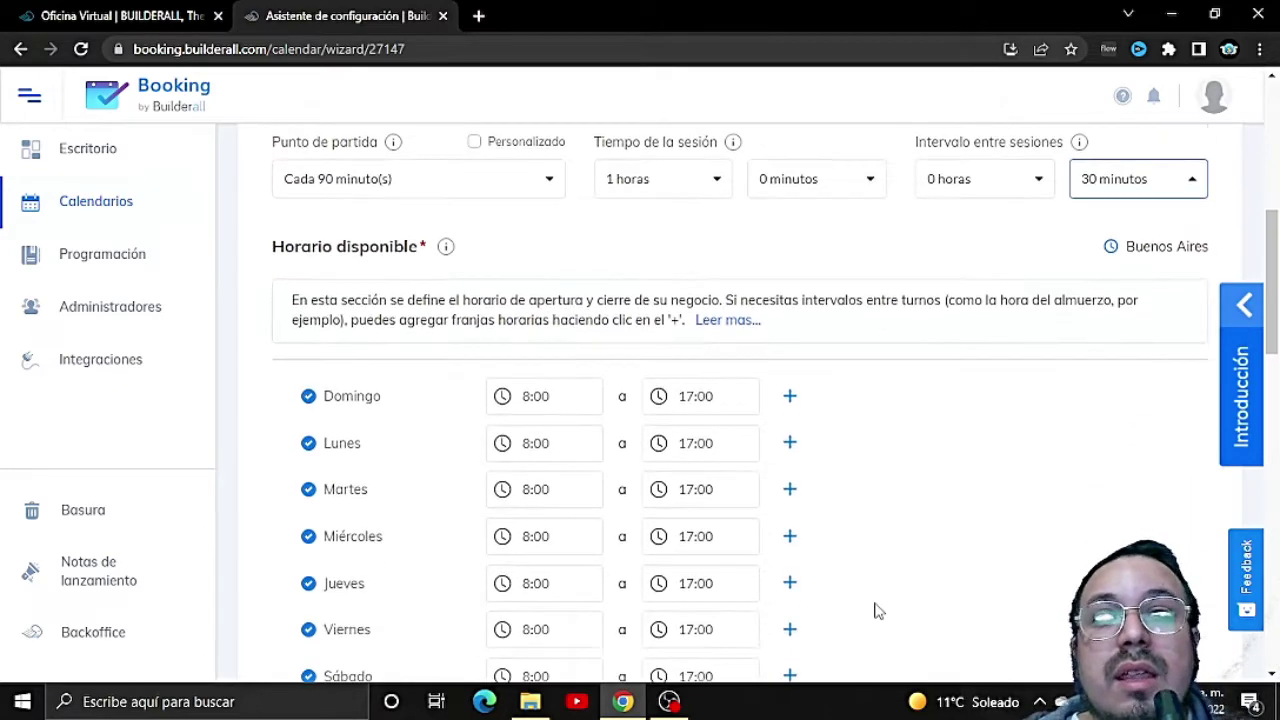
pyautogui.scroll(-2, 526, 420)
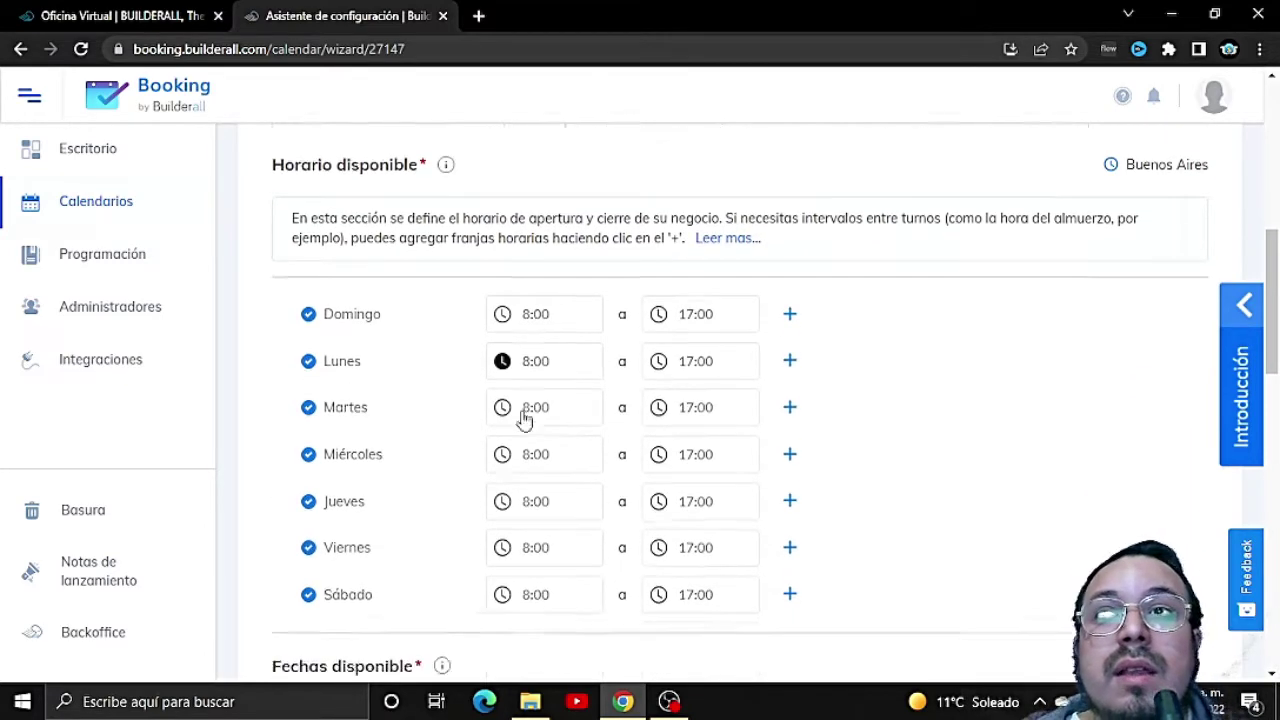
pyautogui.scroll(1, 660, 470)
pyautogui.scroll(1, 741, 452)
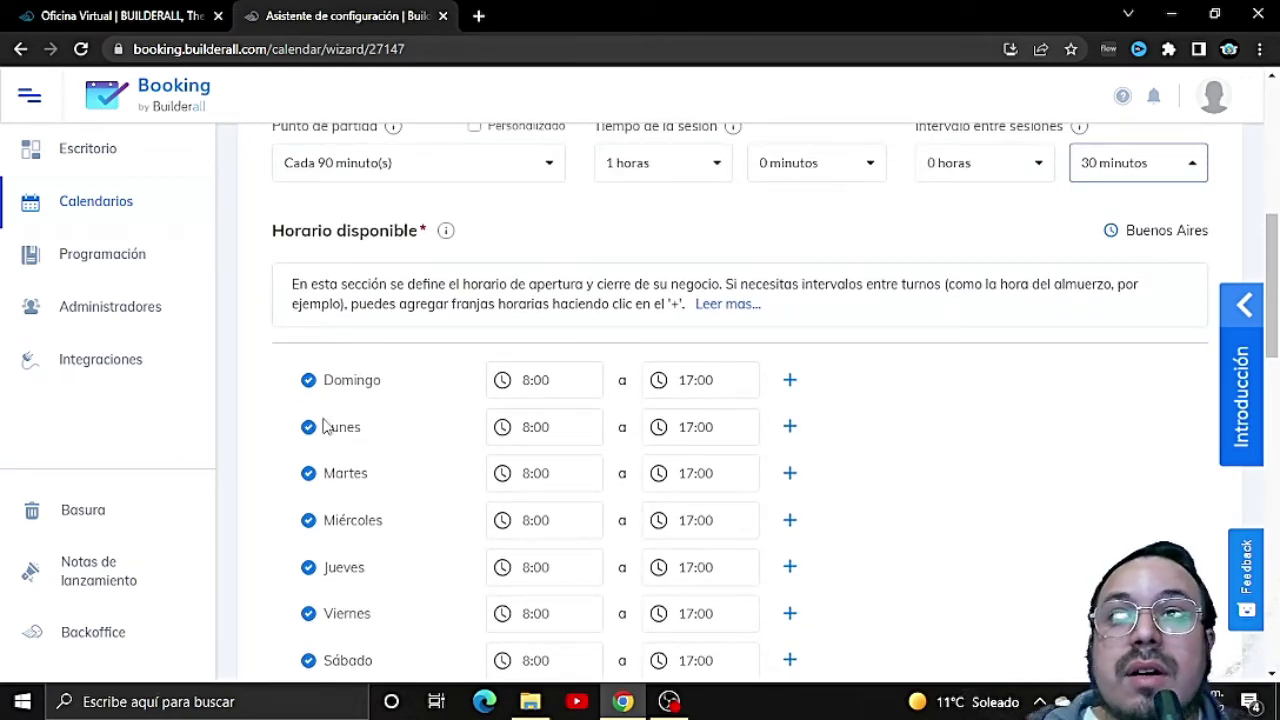
pyautogui.click(308, 380)
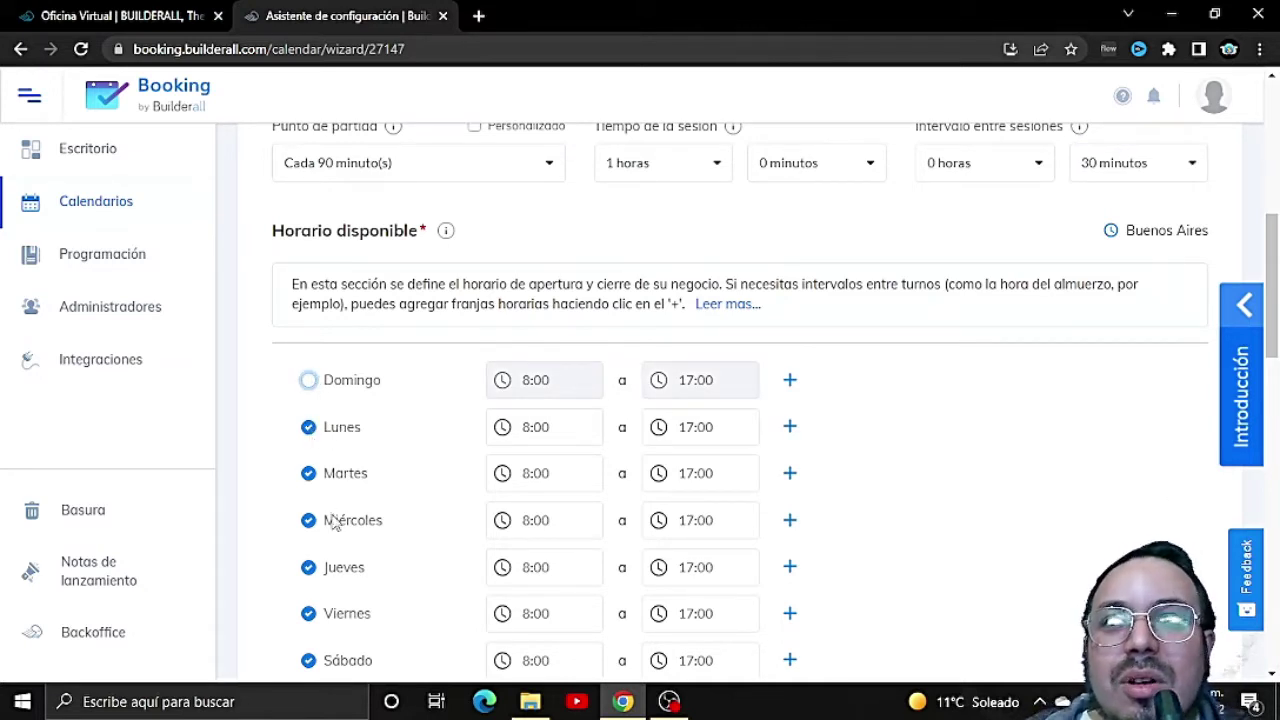
# Step: Uncheck Sábado as well so only Lunes to Viernes stay available
pyautogui.scroll(-1, 333, 578)
pyautogui.click(309, 567)
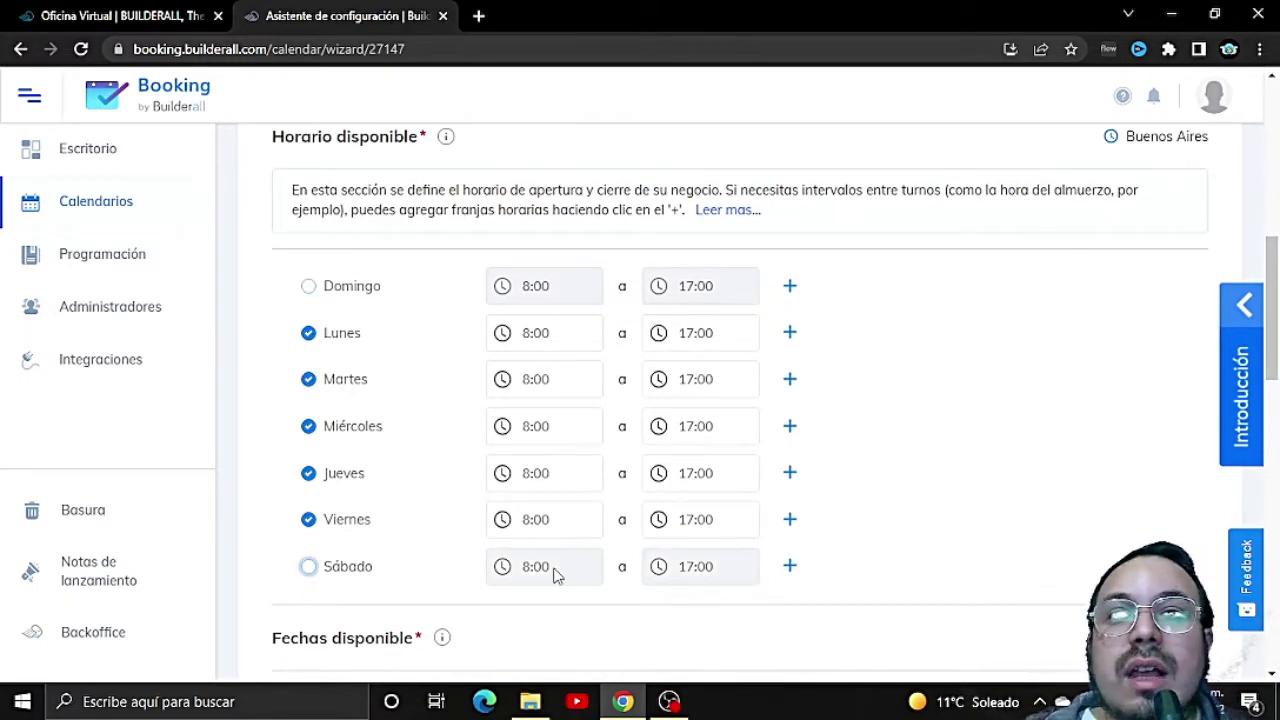
pyautogui.scroll(1, 700, 398)
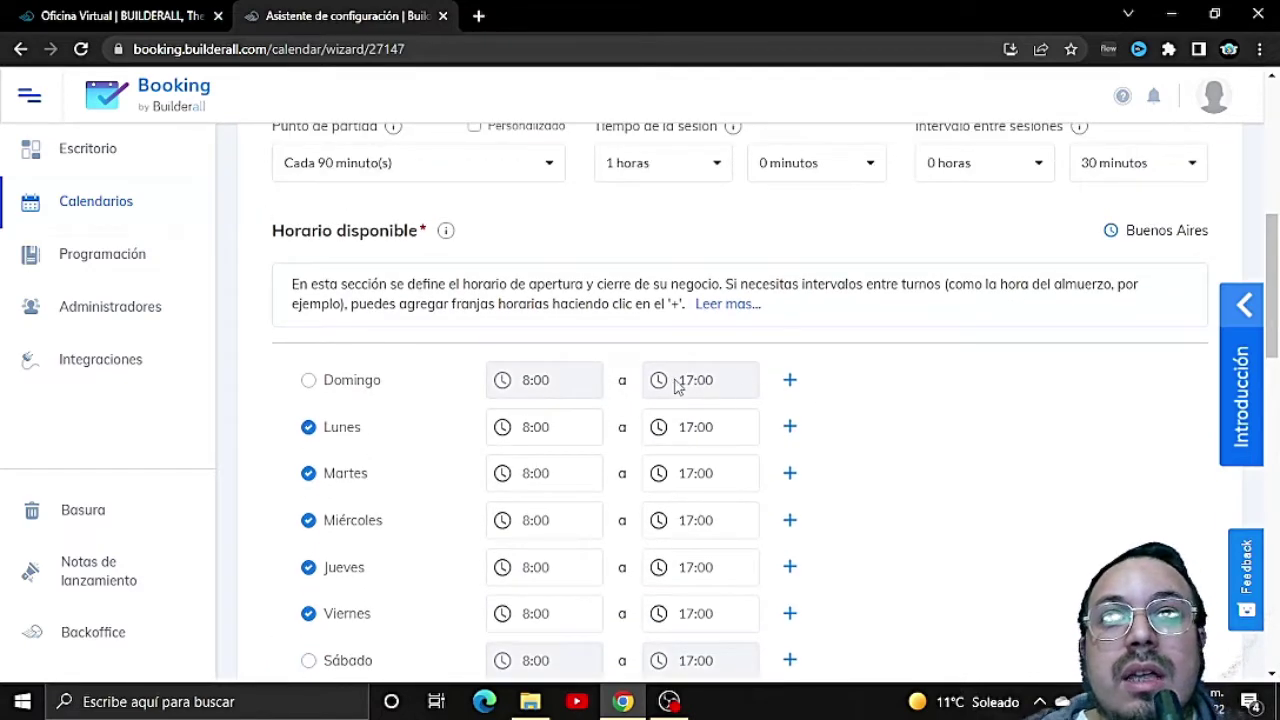
# Step: Set the closing time of Lunes, Martes, Miércoles and Jueves to 20:00
pyautogui.click(659, 429)
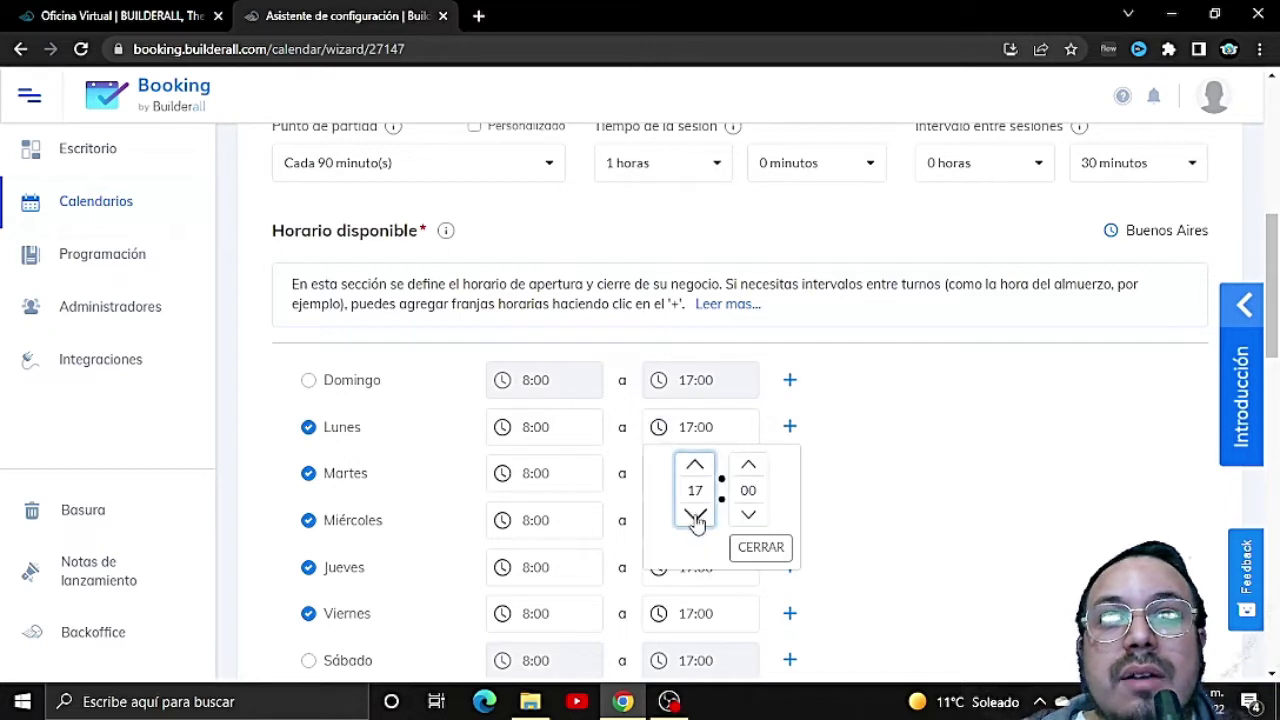
pyautogui.click(695, 466)
pyautogui.click(695, 466)
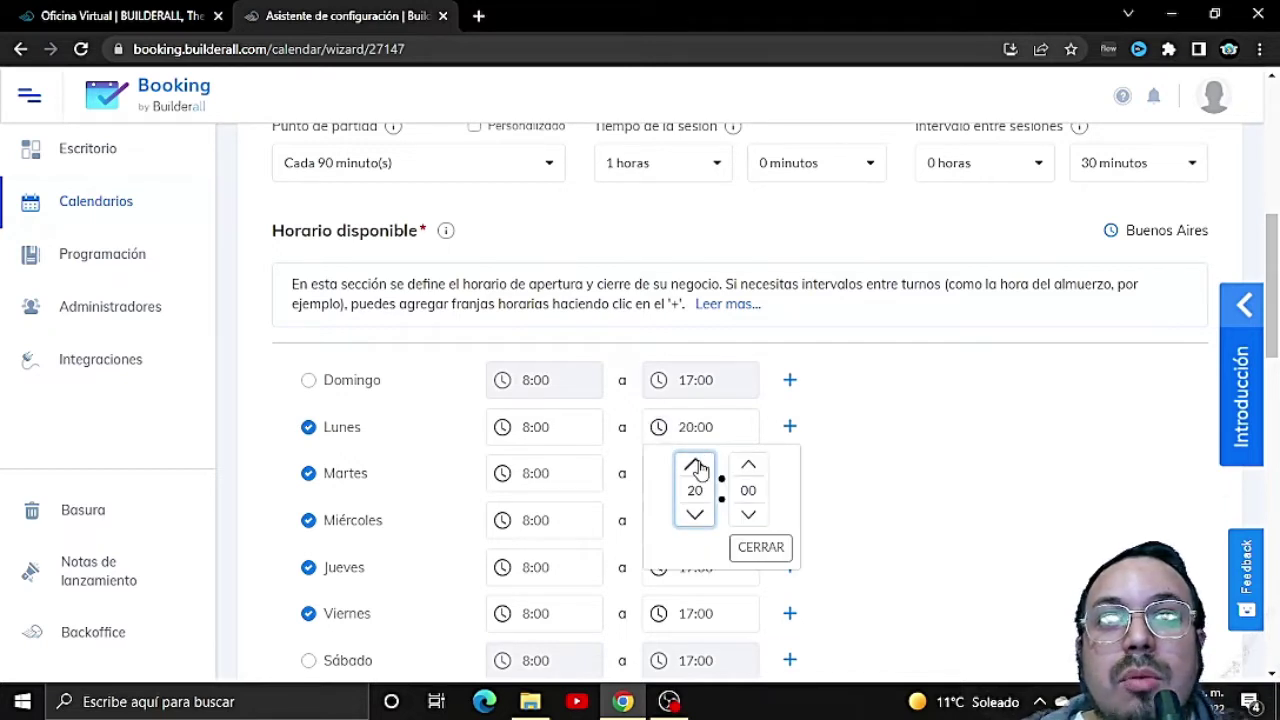
pyautogui.click(742, 550)
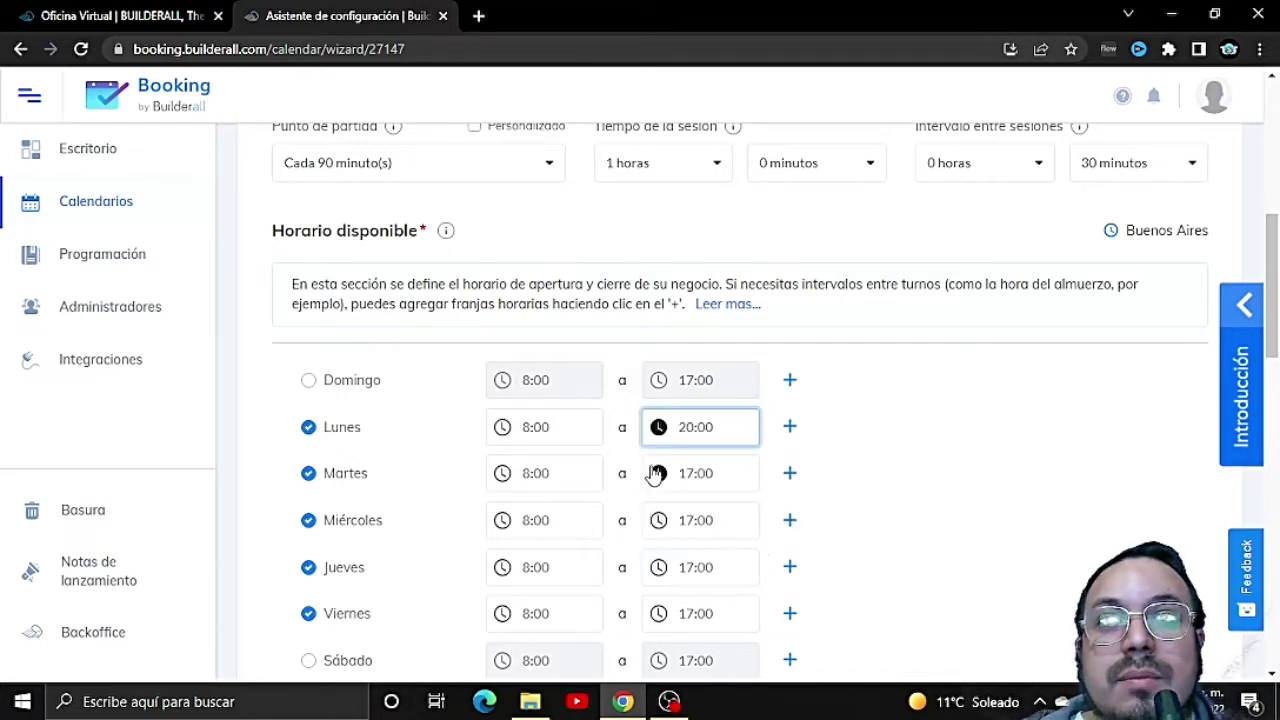
pyautogui.click(659, 473)
pyautogui.click(702, 510)
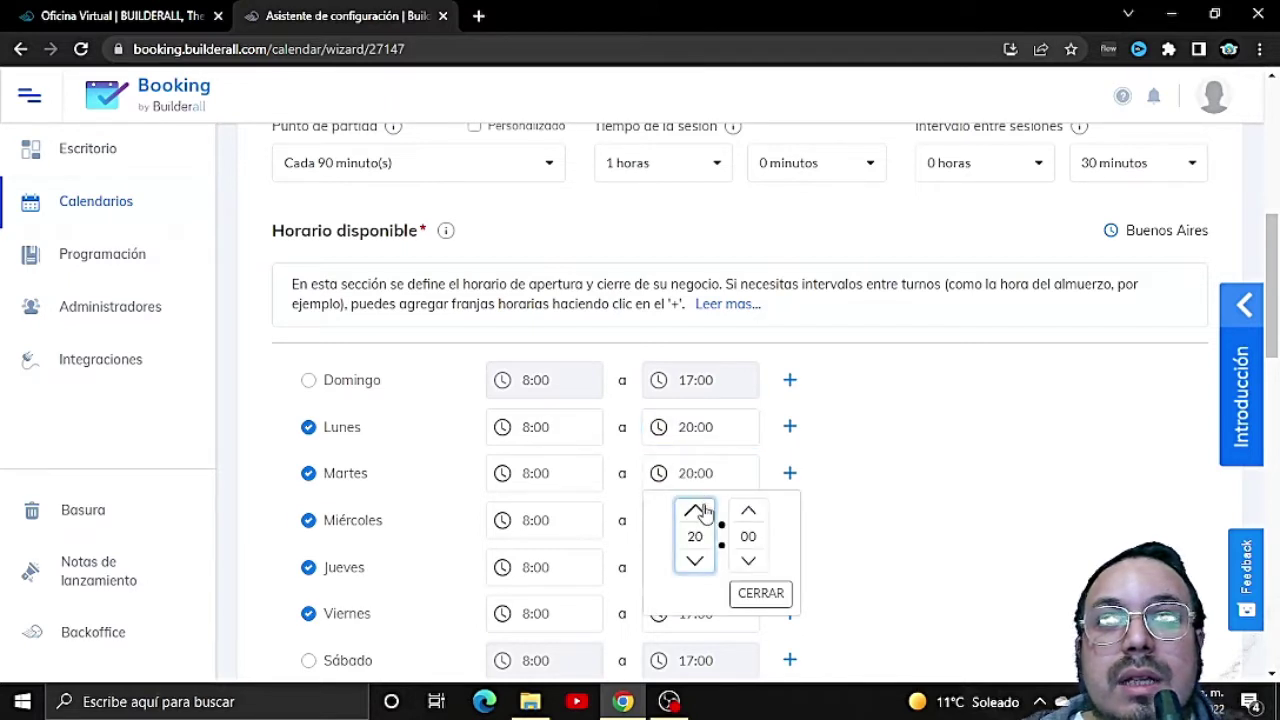
pyautogui.click(756, 593)
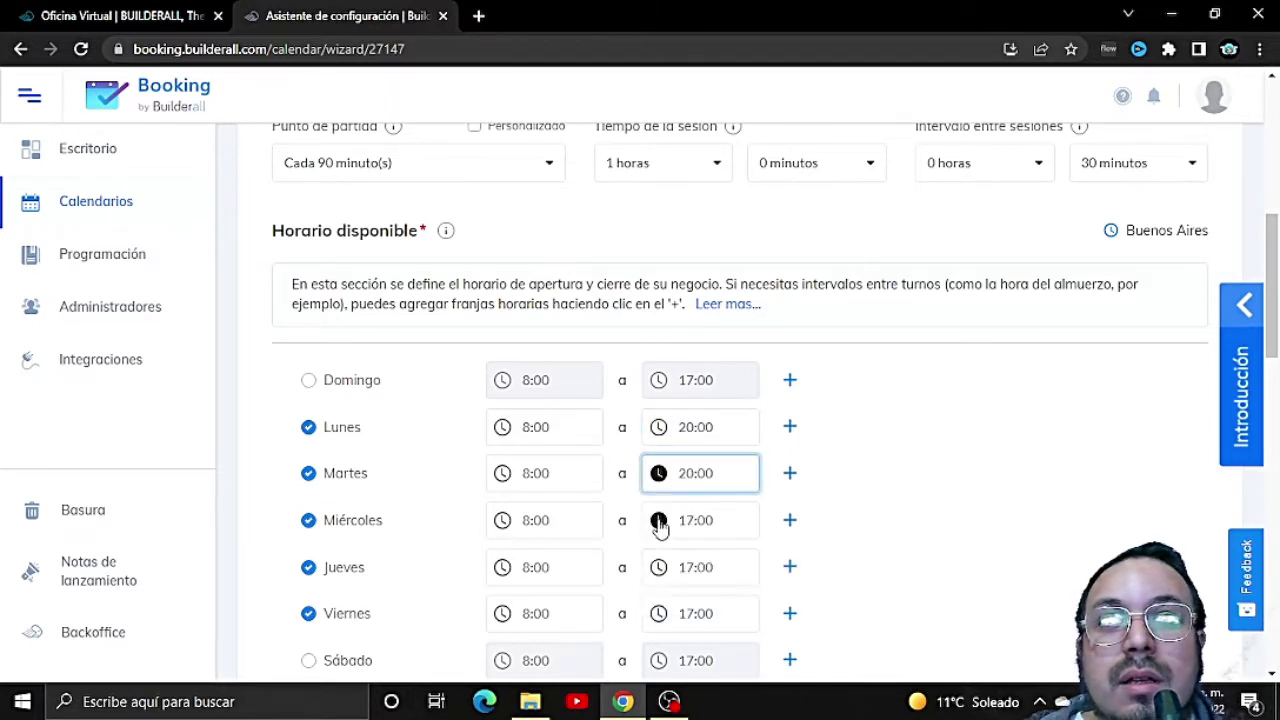
pyautogui.click(660, 520)
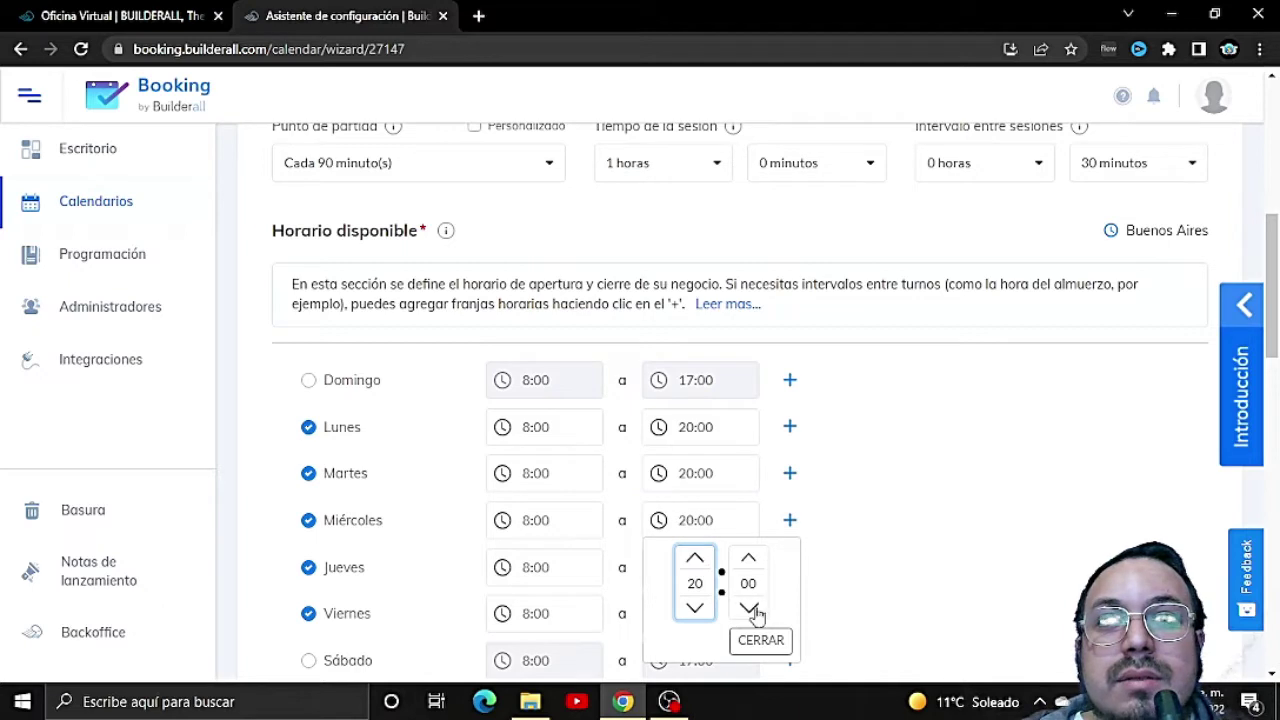
pyautogui.click(758, 640)
pyautogui.click(662, 567)
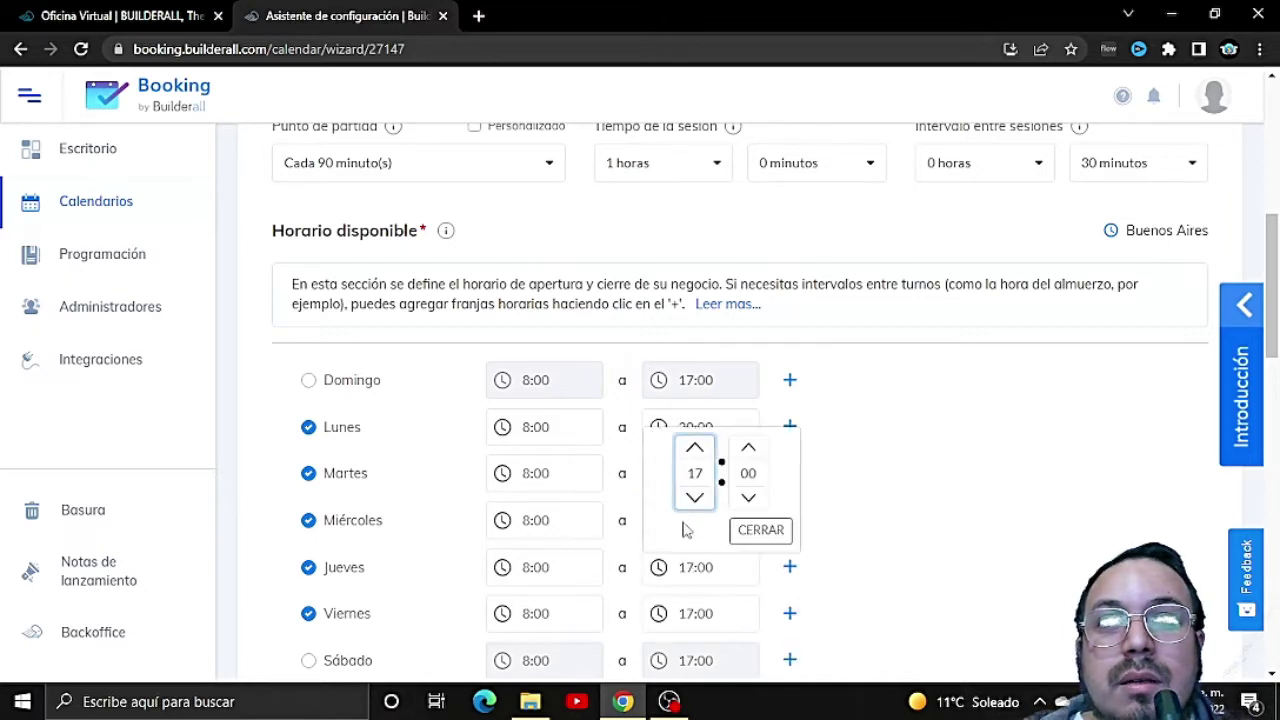
pyautogui.click(695, 451)
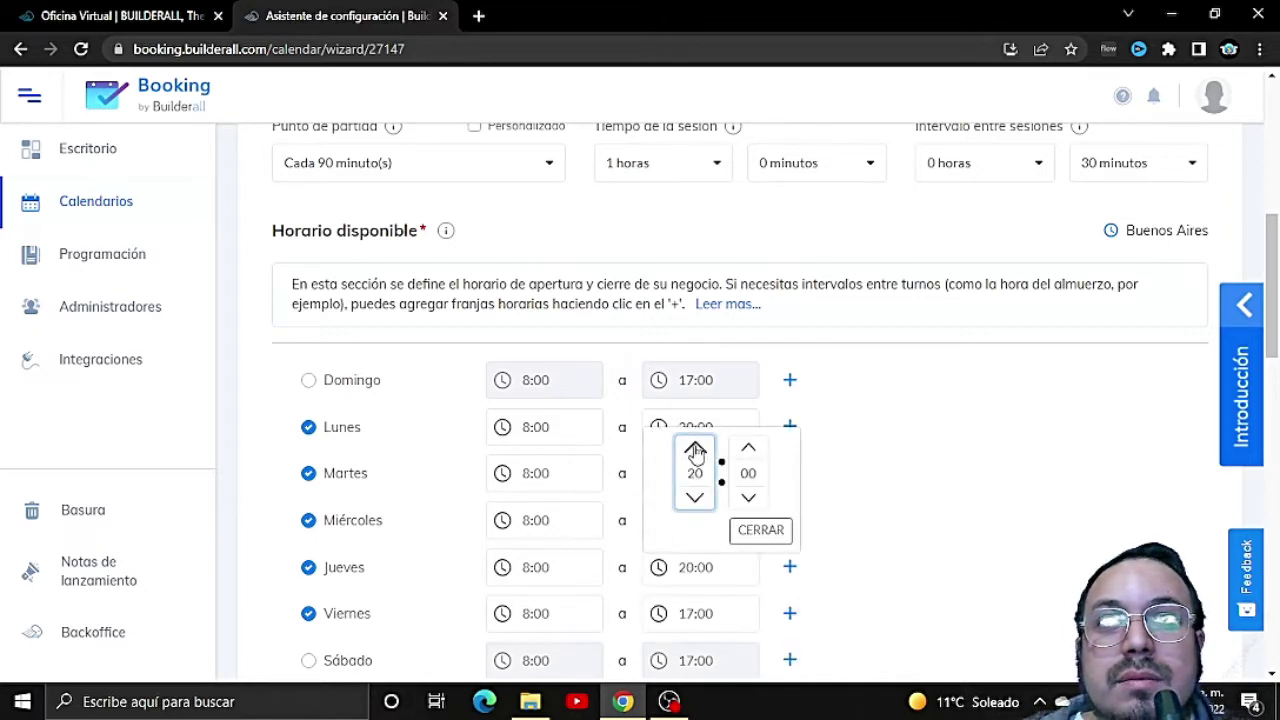
pyautogui.click(759, 532)
# Step: Set Viernes to close at 14:00 and add an extra Lunes time slot
pyautogui.click(672, 616)
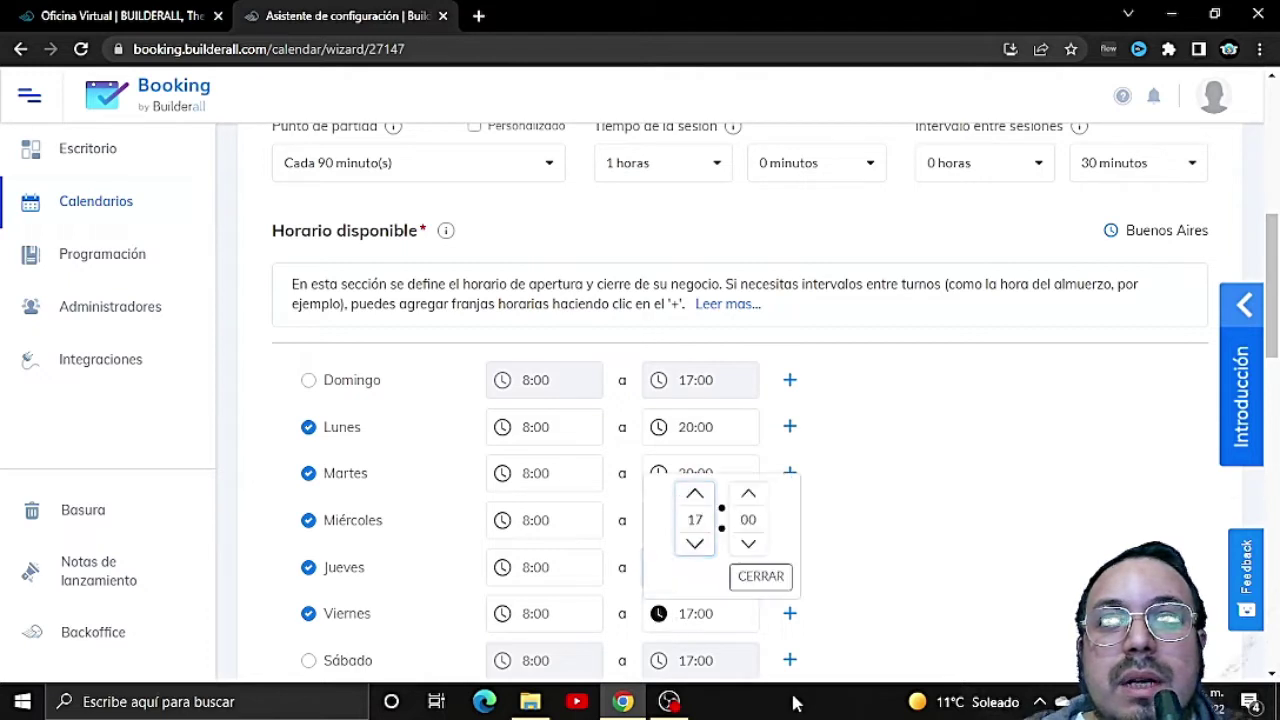
pyautogui.click(698, 544)
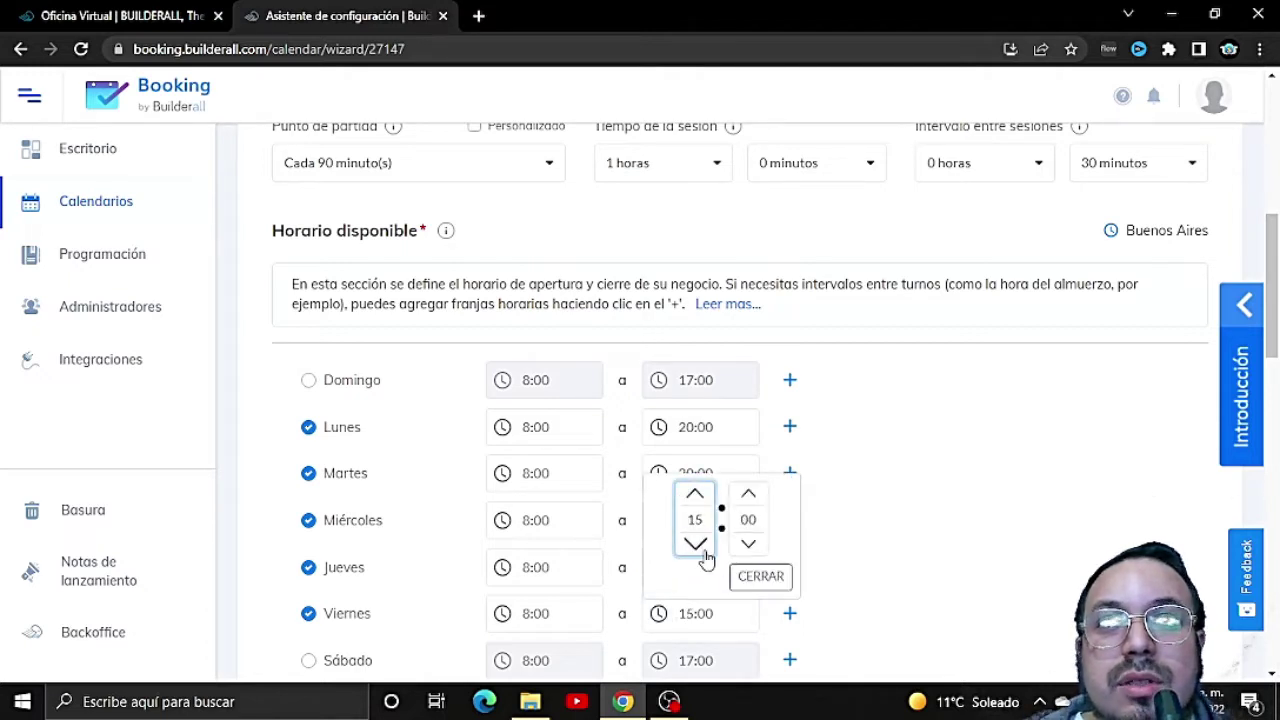
pyautogui.click(698, 544)
pyautogui.click(750, 580)
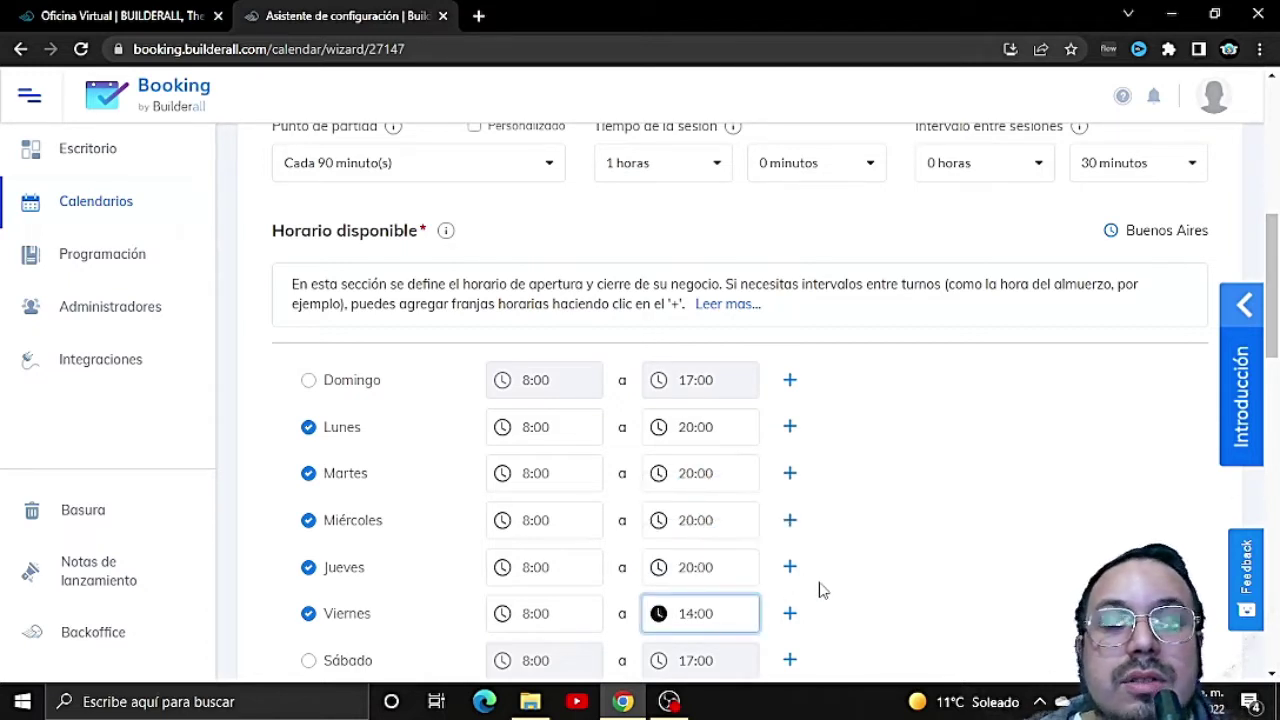
pyautogui.click(791, 432)
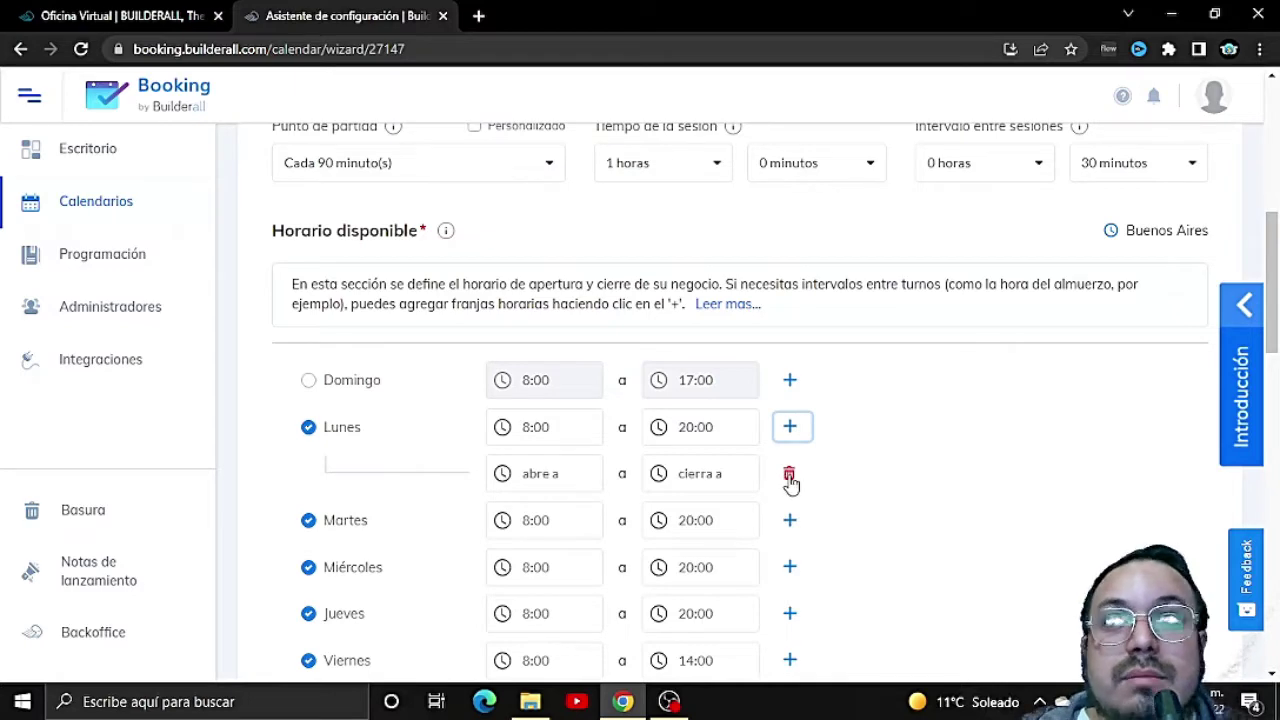
# Step: Remove the empty extra time slot under Lunes
pyautogui.click(789, 478)
pyautogui.scroll(-1, 694, 506)
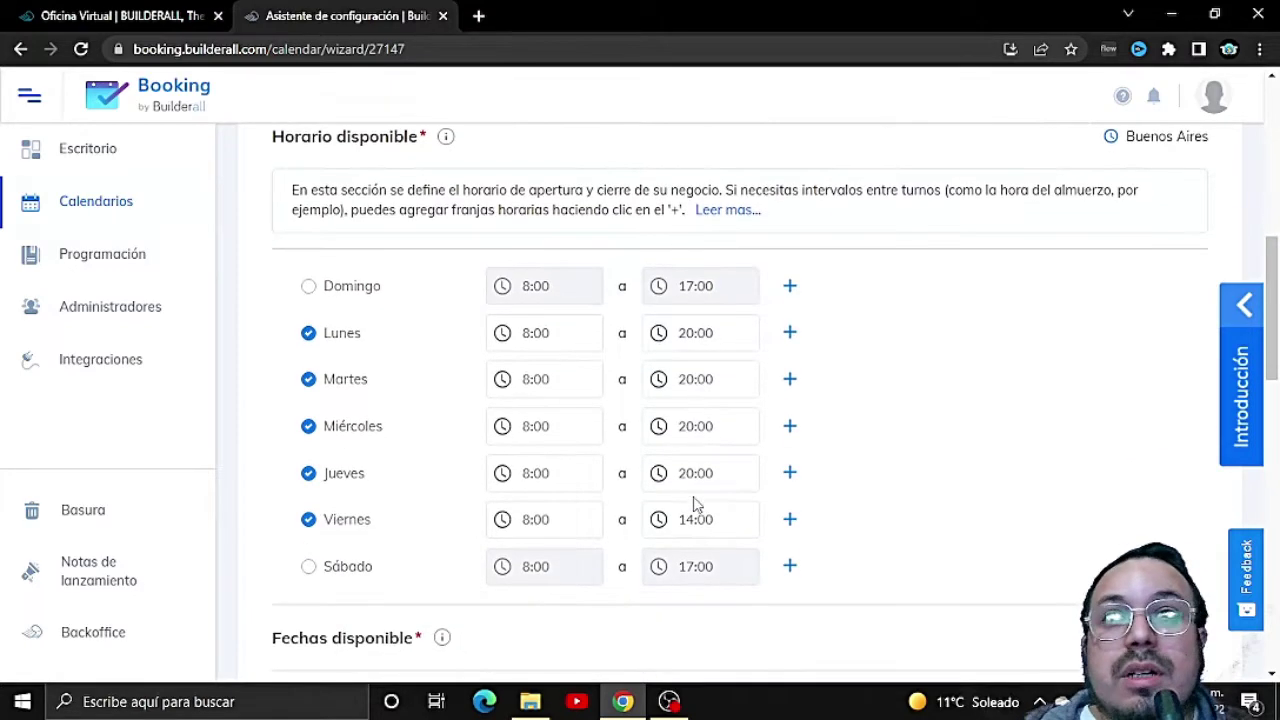
pyautogui.scroll(1, 711, 474)
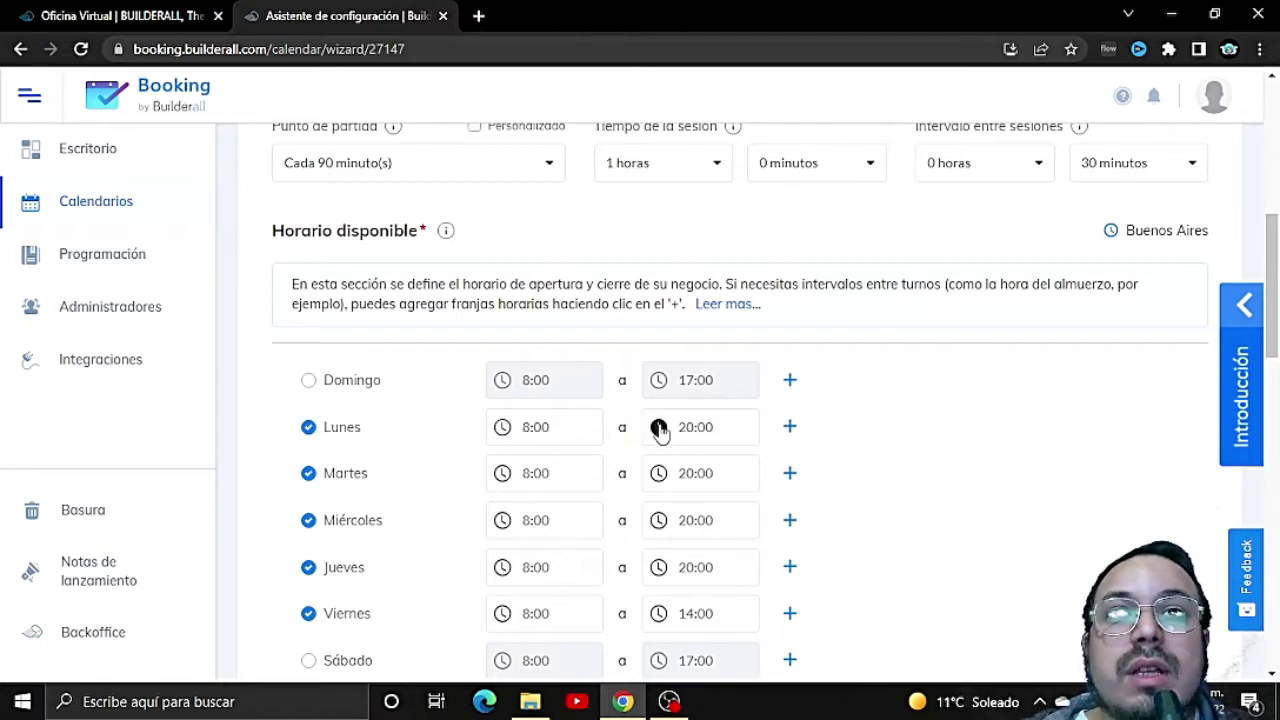
# Step: Change the Lunes closing time from 20:00 to 12:00
pyautogui.click(660, 427)
pyautogui.click(695, 513)
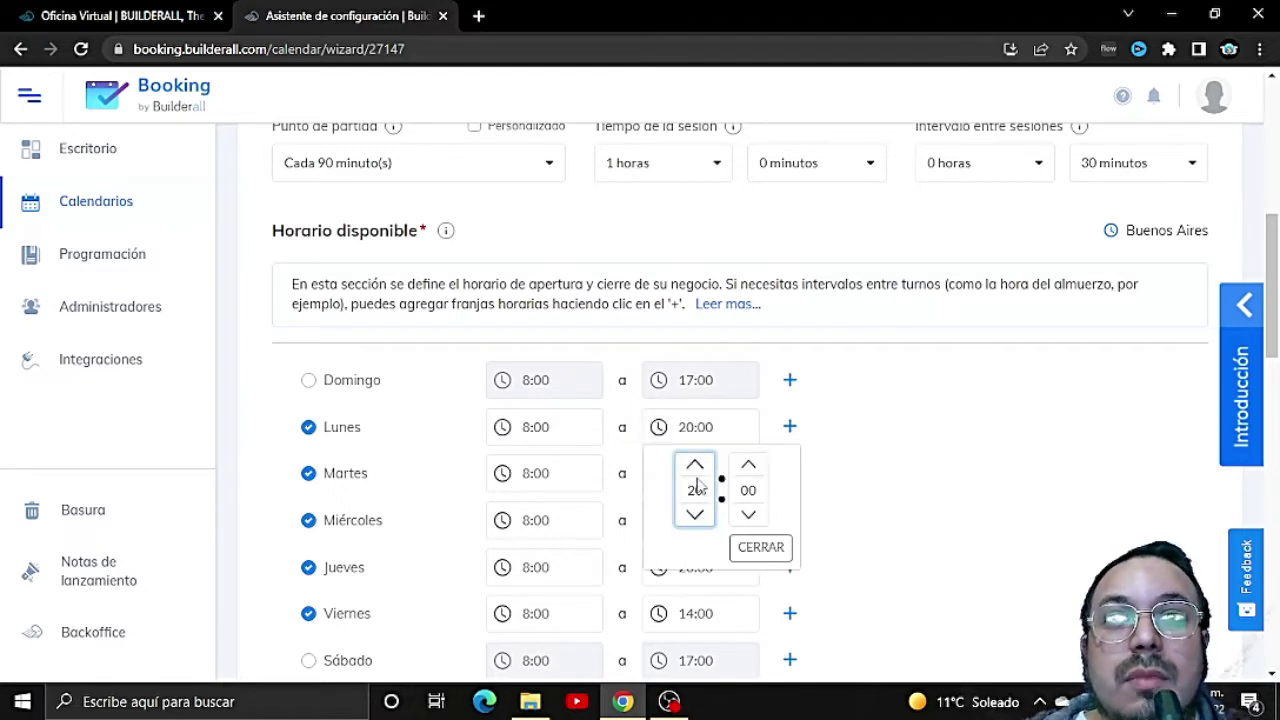
pyautogui.click(694, 465)
pyautogui.click(695, 514)
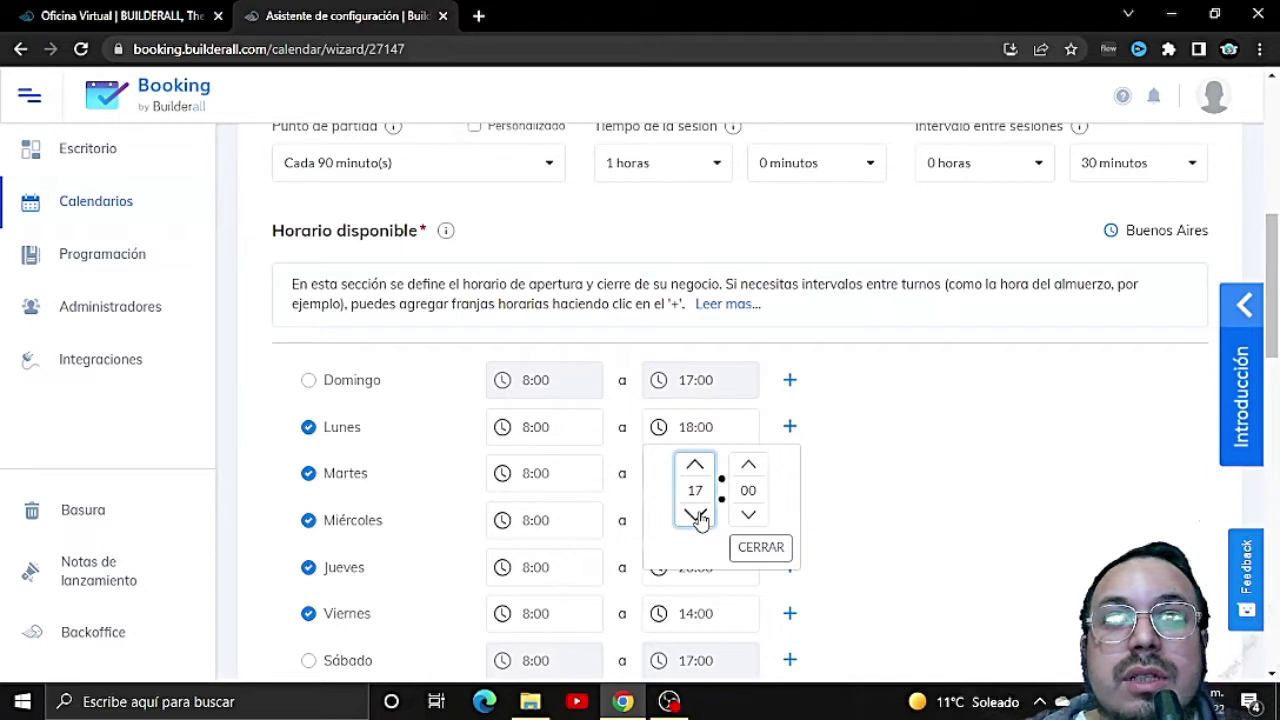
pyautogui.click(695, 514)
pyautogui.click(695, 514)
pyautogui.click(695, 514)
pyautogui.click(695, 465)
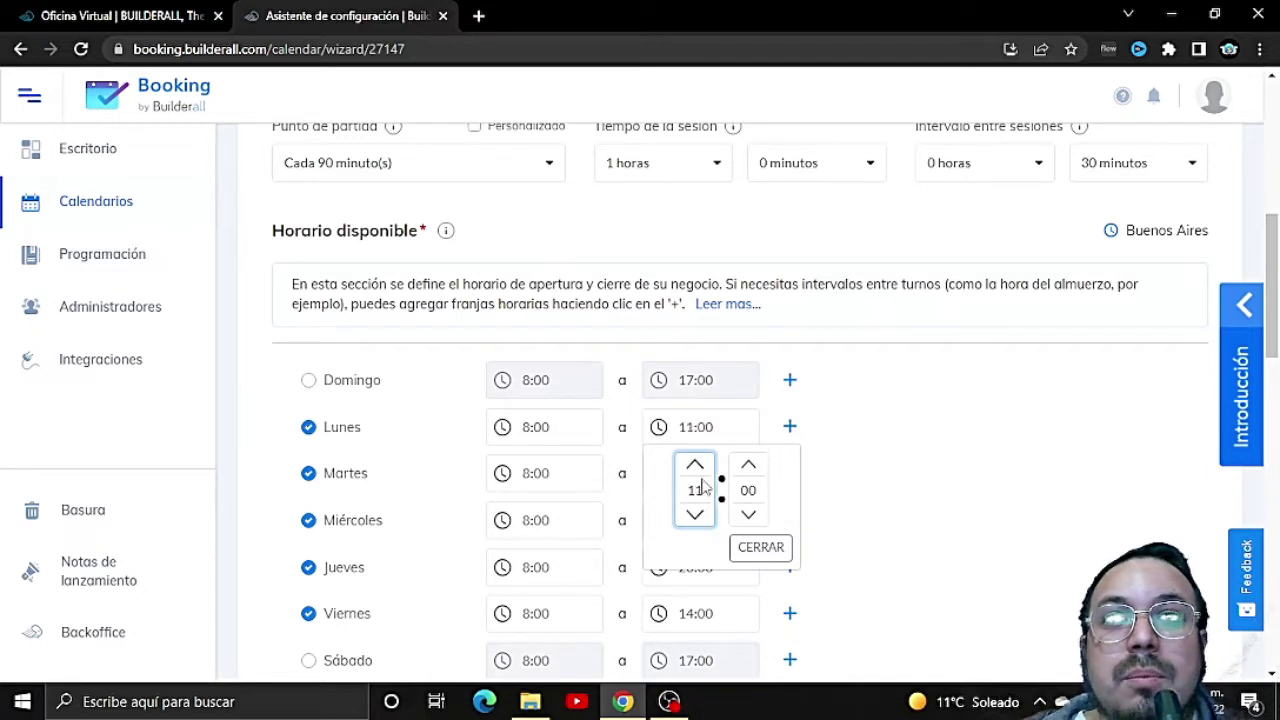
pyautogui.click(695, 465)
pyautogui.click(695, 514)
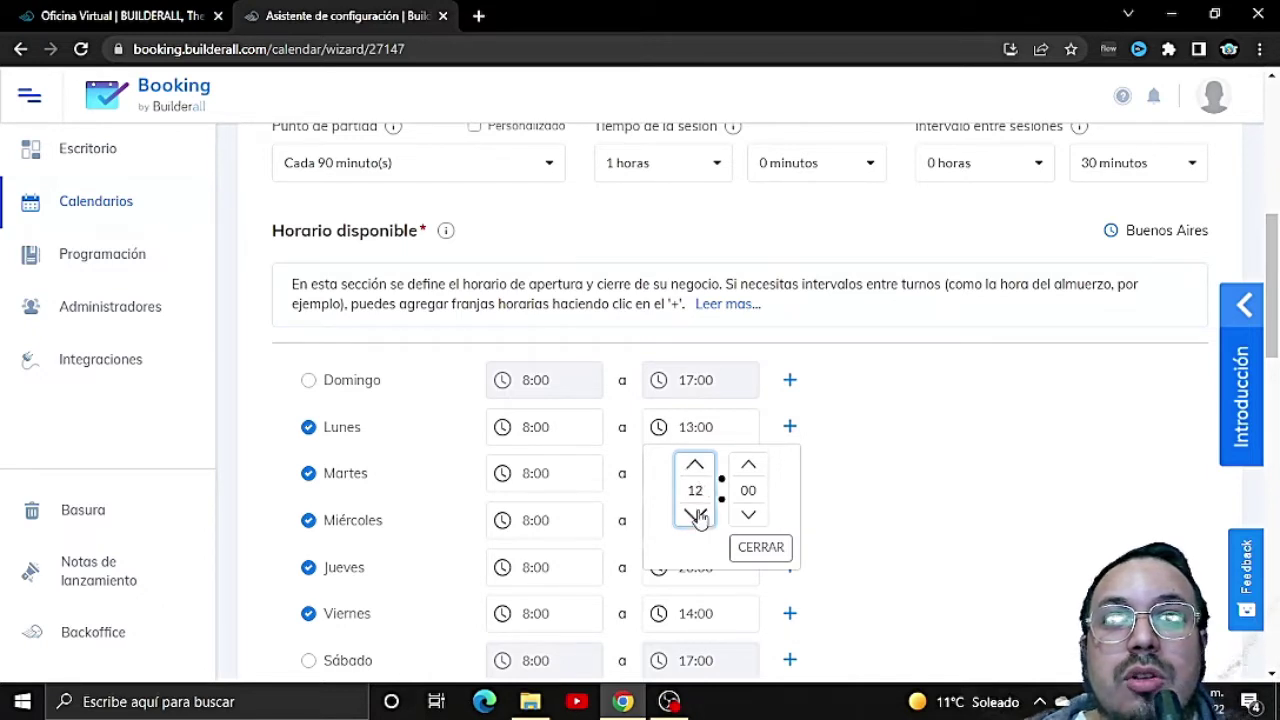
pyautogui.click(762, 546)
# Step: Add a second Lunes time slot opening at 16:00
pyautogui.click(790, 430)
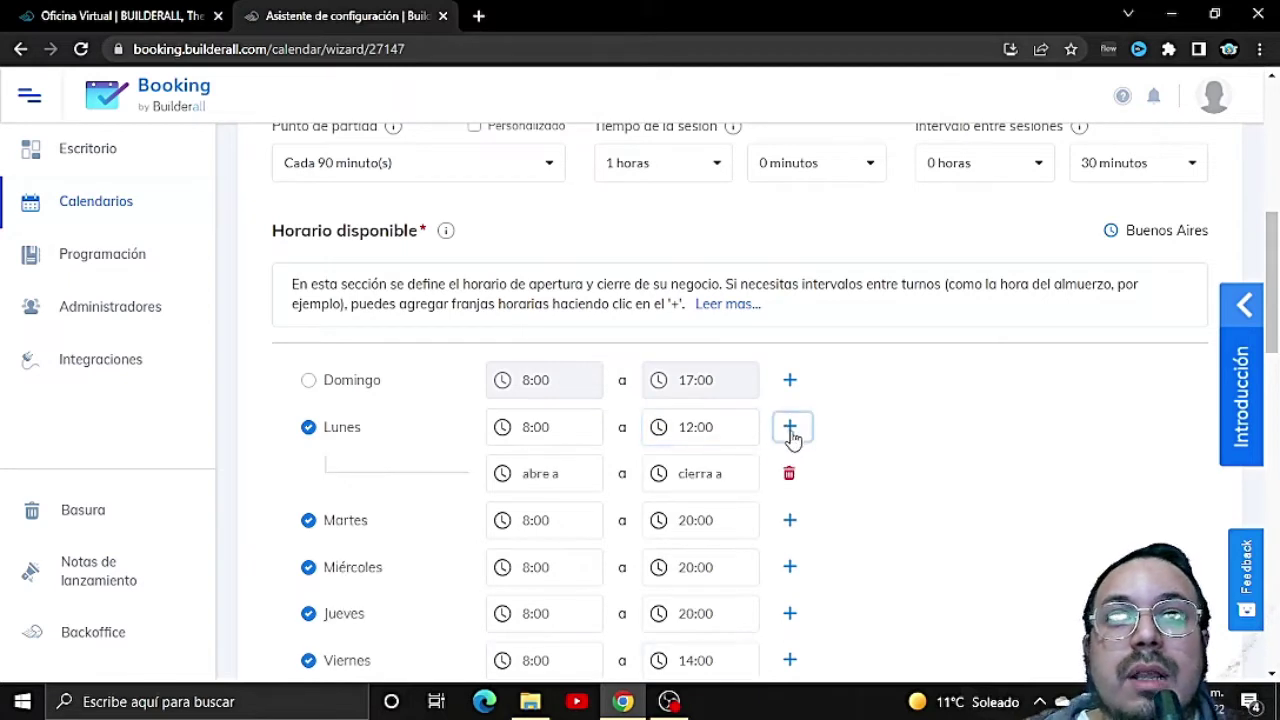
pyautogui.click(522, 478)
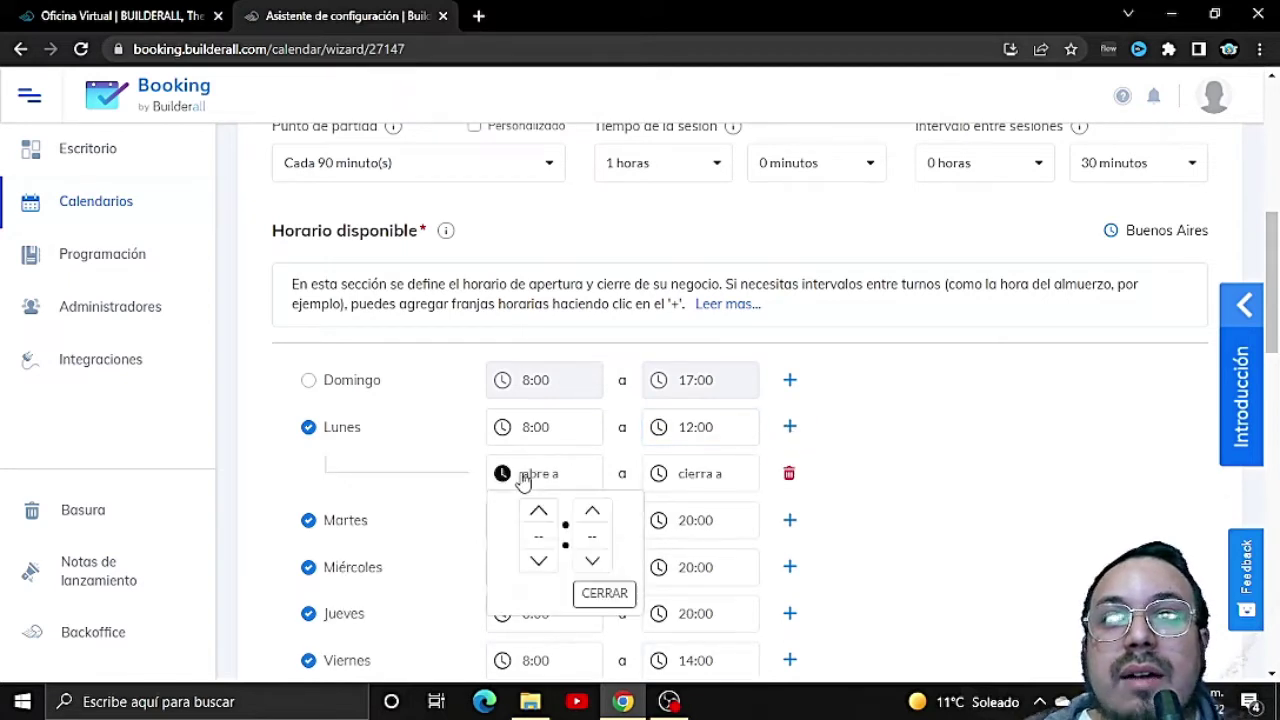
pyautogui.click(538, 512)
pyautogui.tripleClick(538, 512)
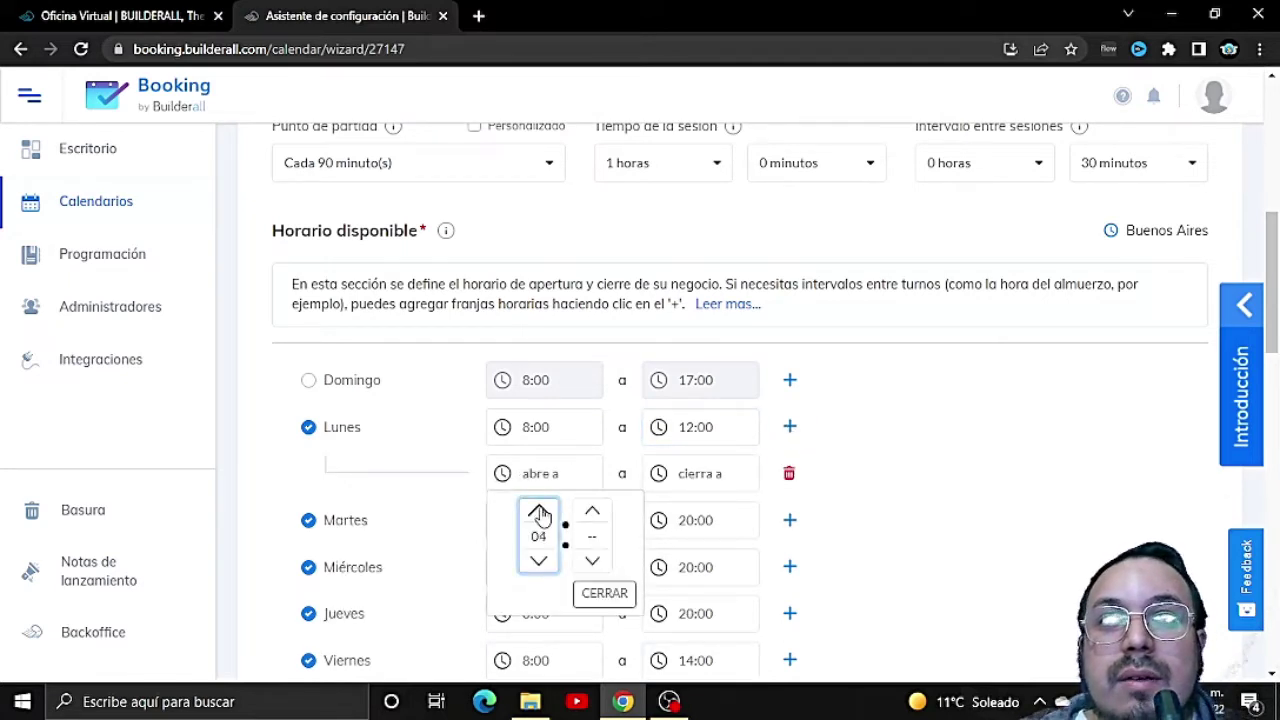
pyautogui.tripleClick(538, 512)
pyautogui.tripleClick(538, 512)
pyautogui.doubleClick(538, 512)
pyautogui.doubleClick(538, 512)
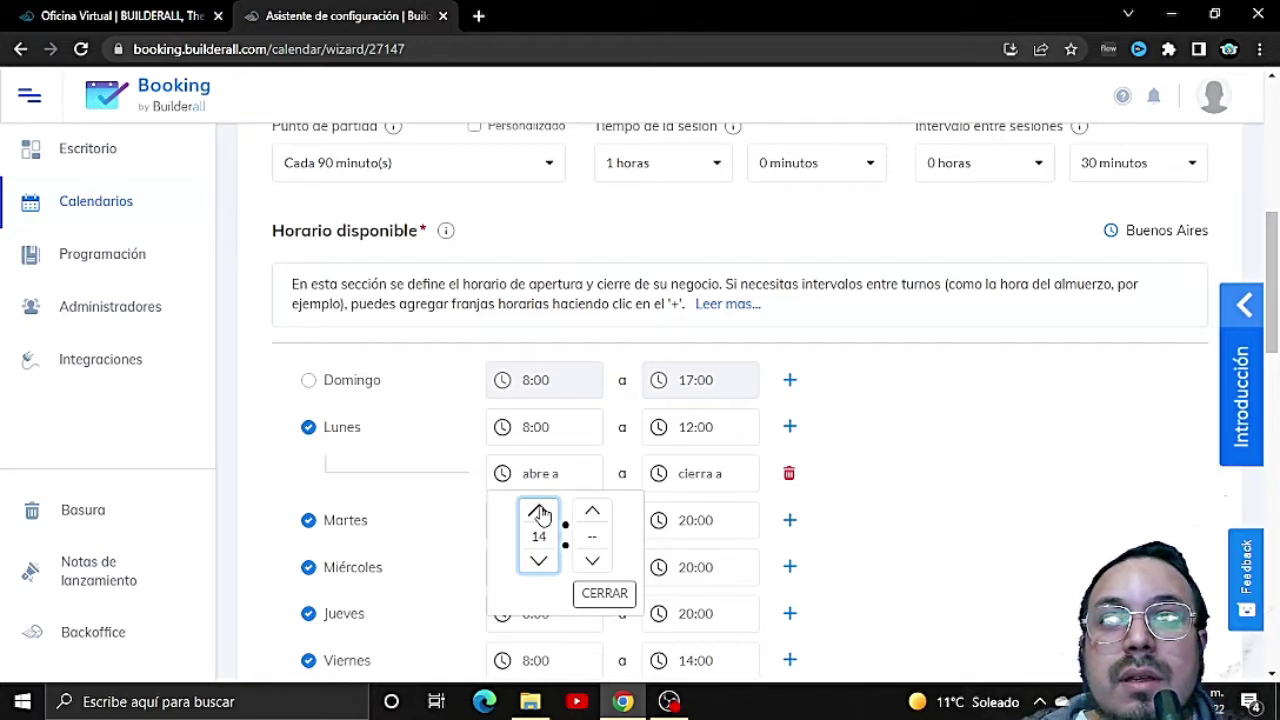
pyautogui.doubleClick(538, 512)
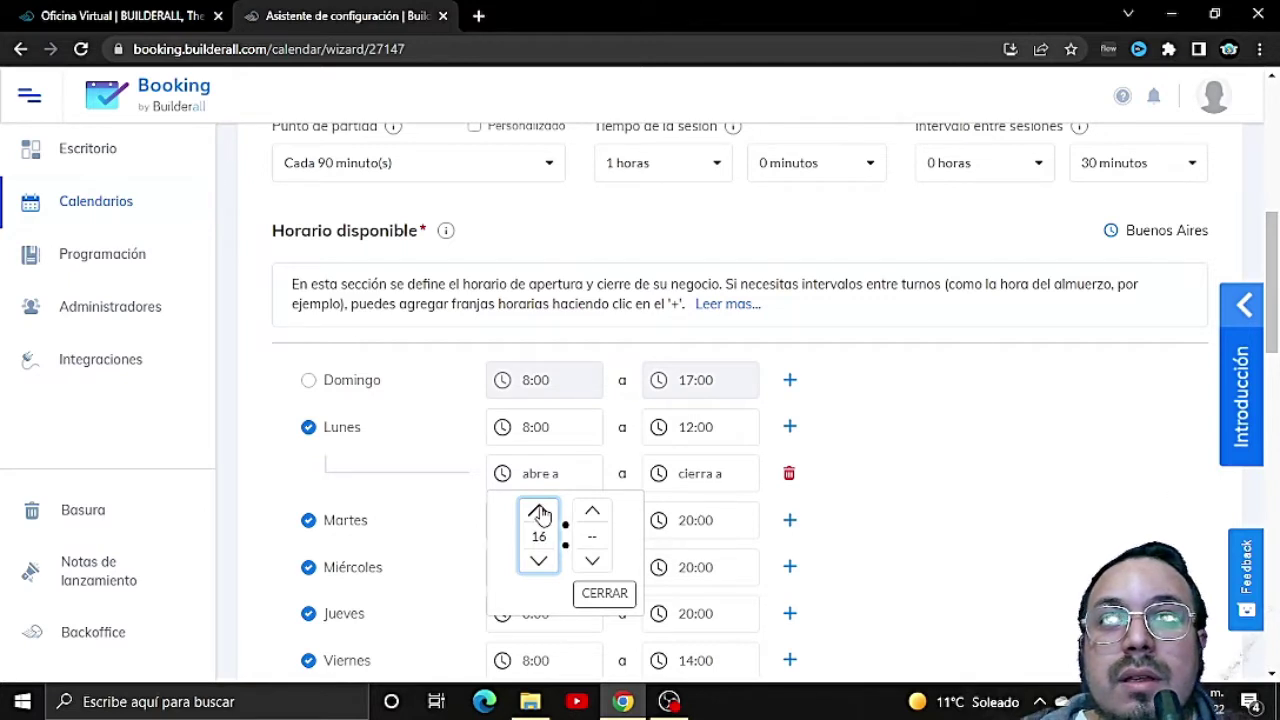
pyautogui.click(592, 511)
pyautogui.click(592, 511)
pyautogui.click(593, 561)
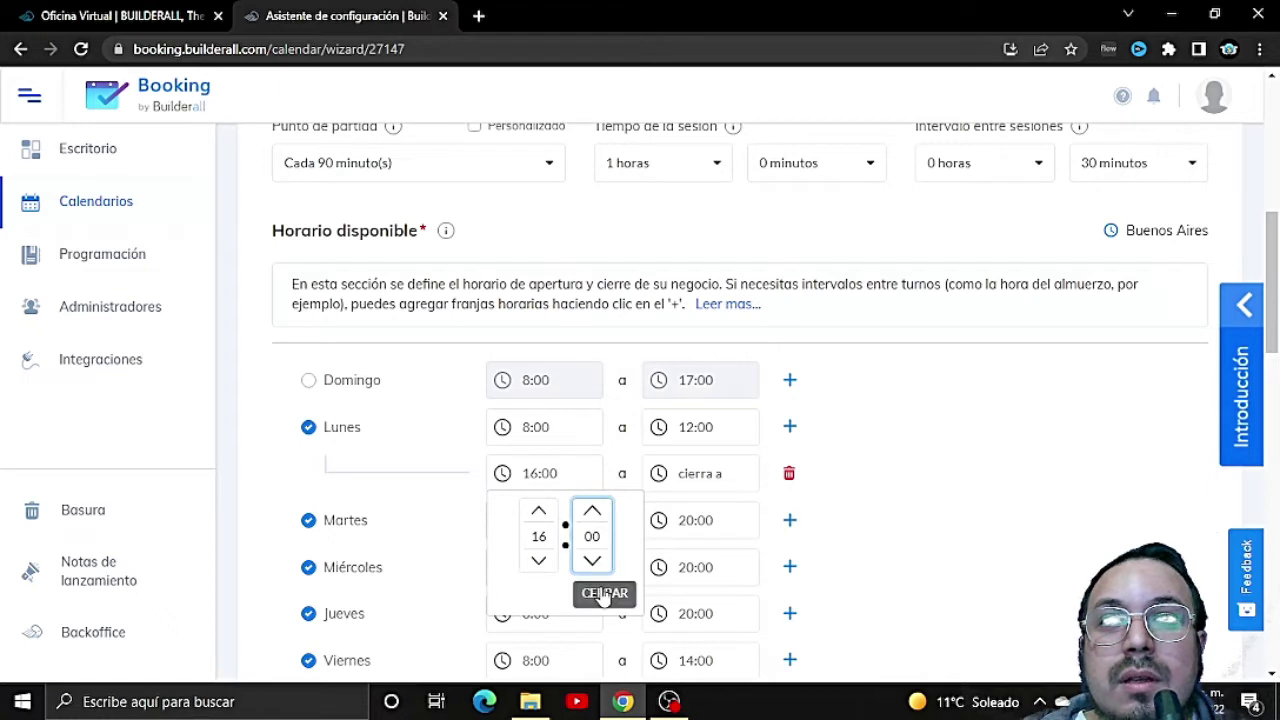
pyautogui.click(596, 592)
# Step: Set the new Lunes slot to close at 21:00
pyautogui.click(668, 488)
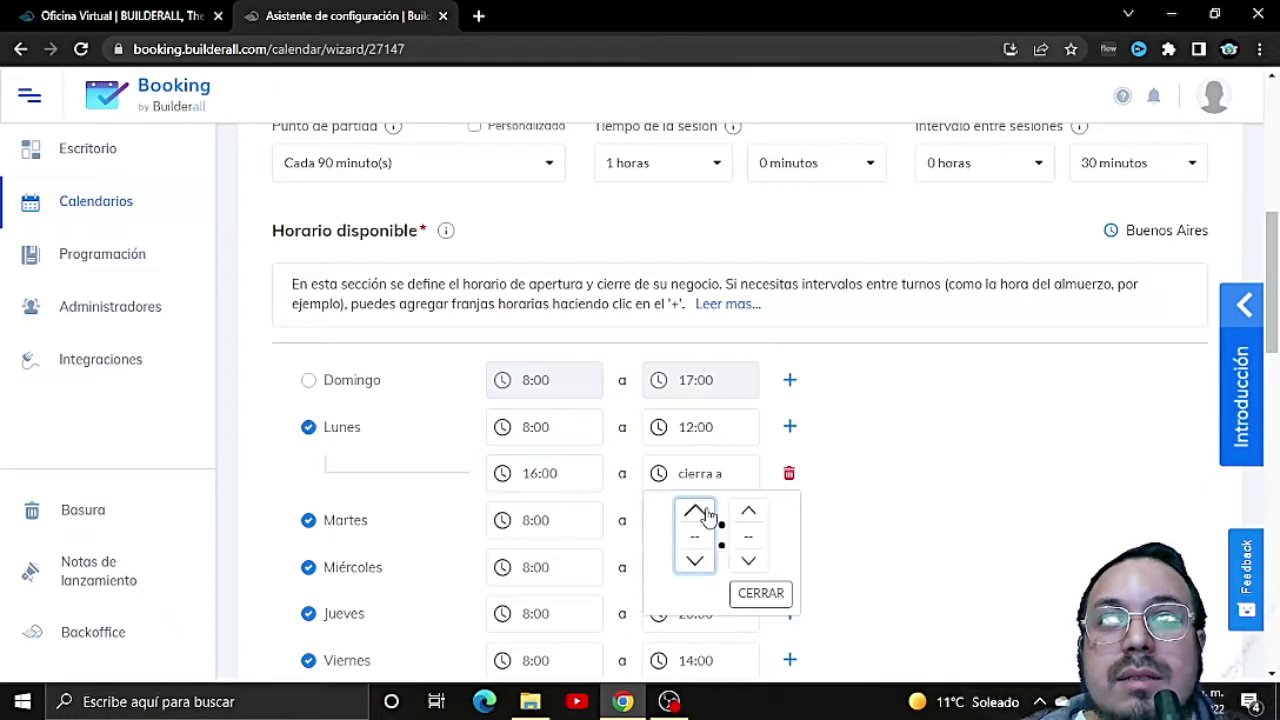
pyautogui.click(704, 513)
pyautogui.doubleClick(704, 513)
pyautogui.doubleClick(704, 513)
pyautogui.doubleClick(704, 513)
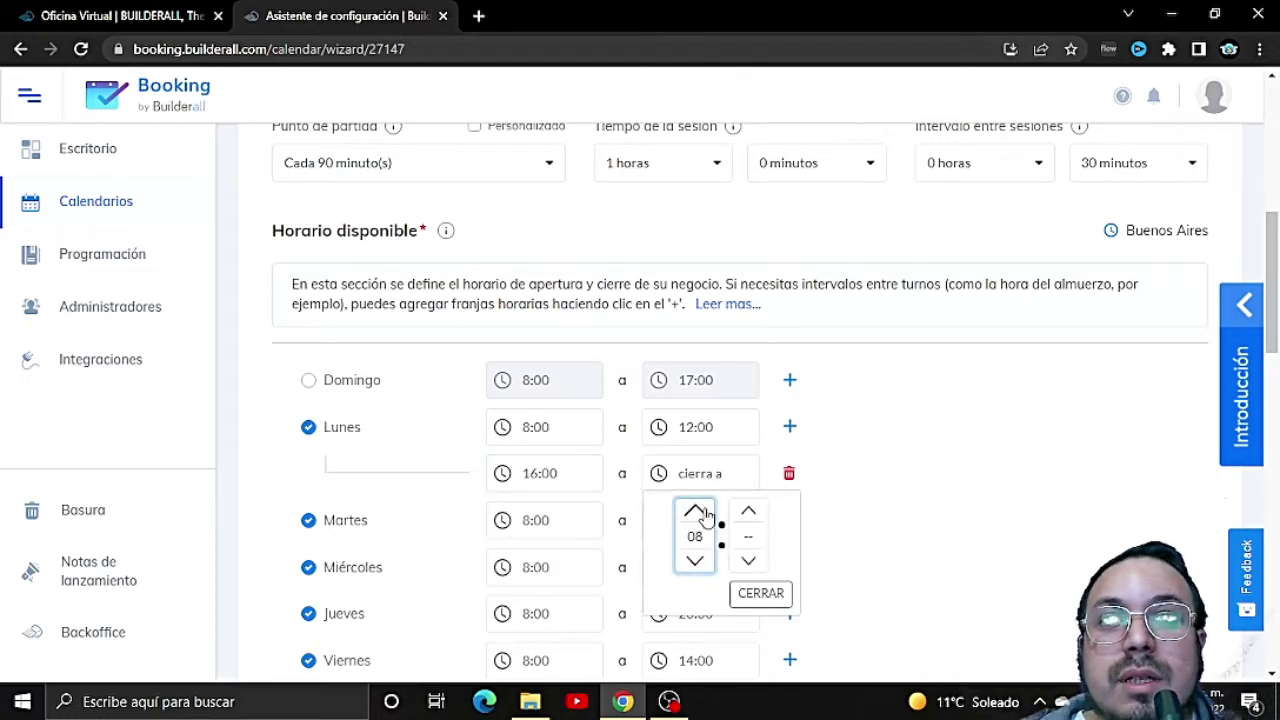
pyautogui.doubleClick(704, 513)
pyautogui.doubleClick(704, 513)
pyautogui.click(704, 513)
pyautogui.doubleClick(704, 513)
pyautogui.click(704, 513)
pyautogui.doubleClick(704, 513)
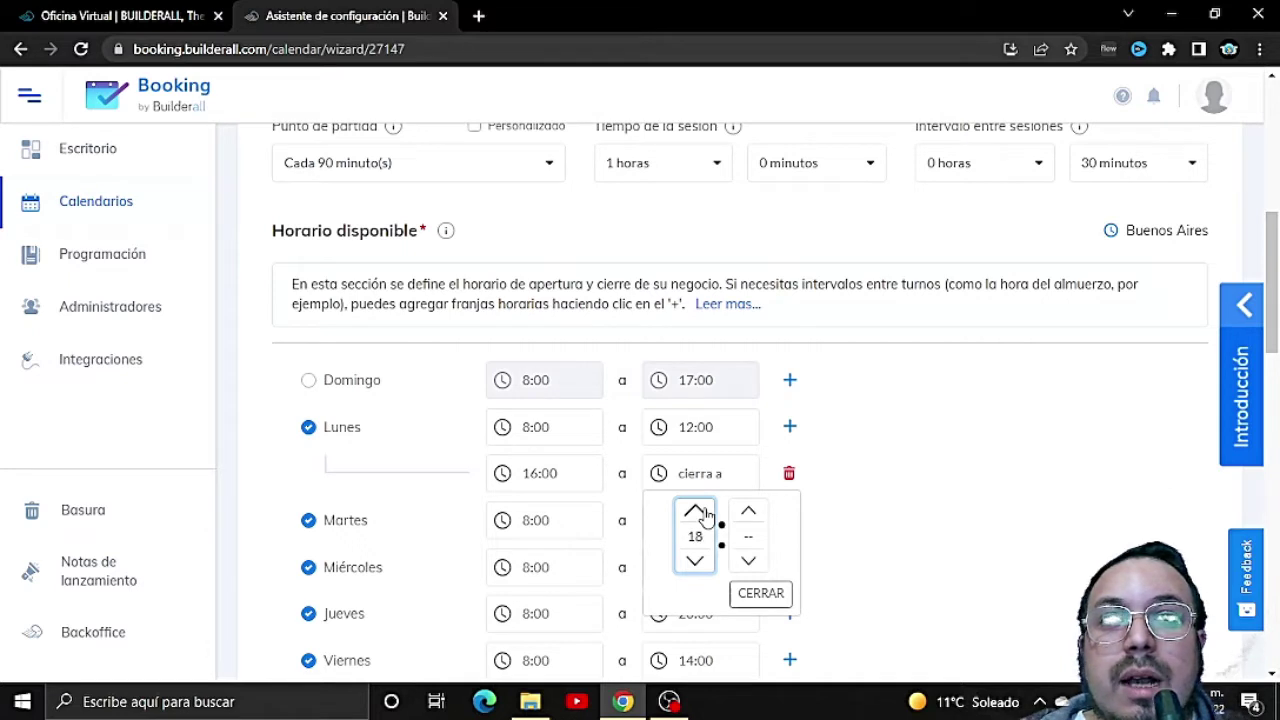
pyautogui.click(704, 513)
pyautogui.click(704, 513)
pyautogui.click(704, 513)
pyautogui.click(748, 511)
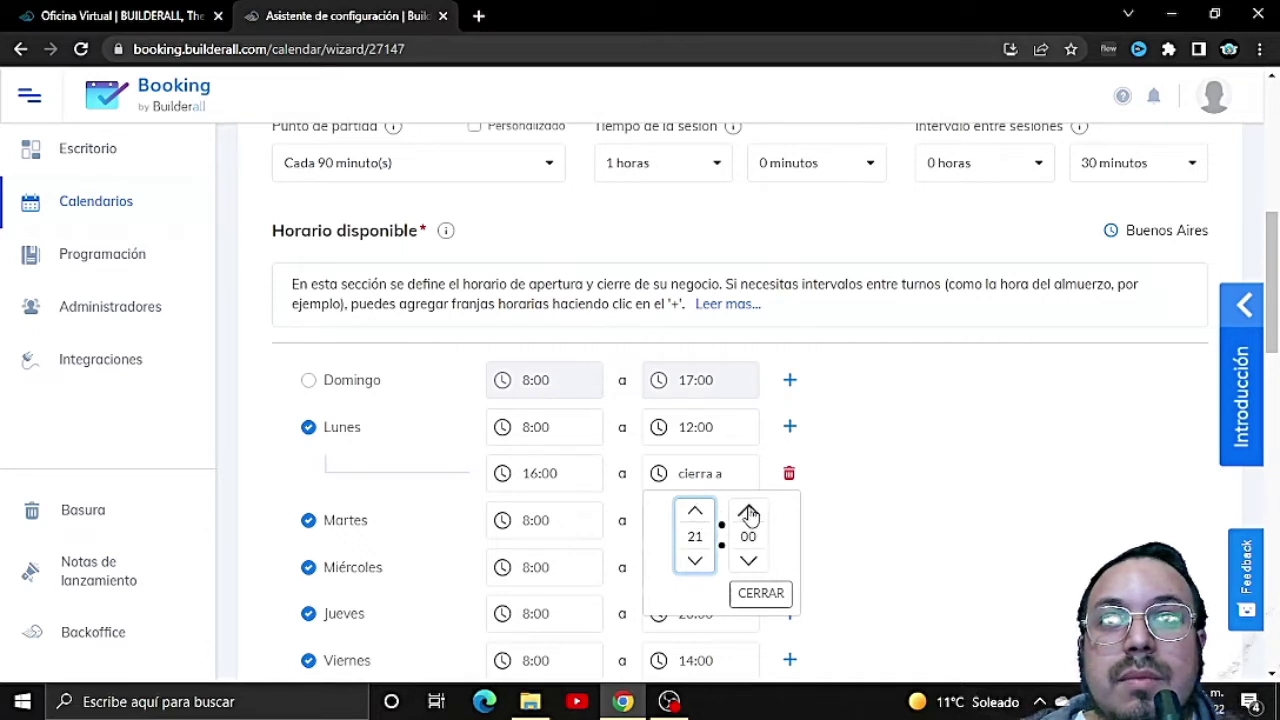
pyautogui.click(777, 600)
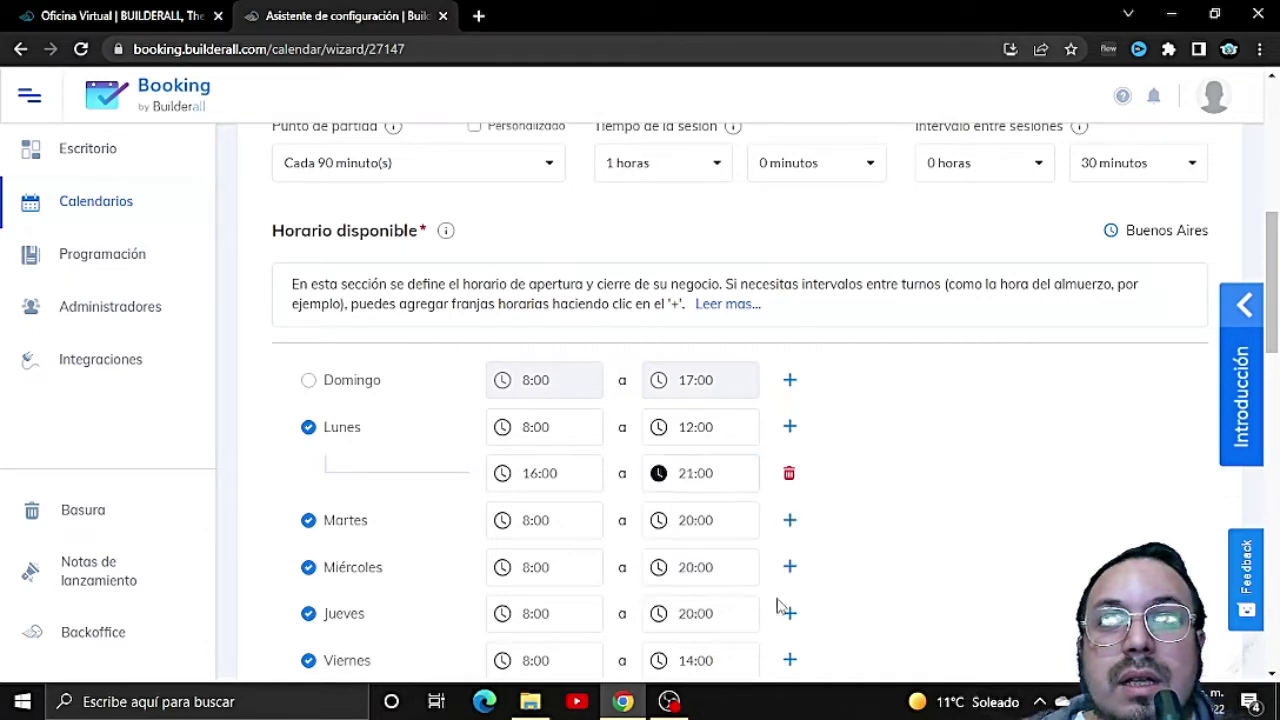
pyautogui.click(947, 585)
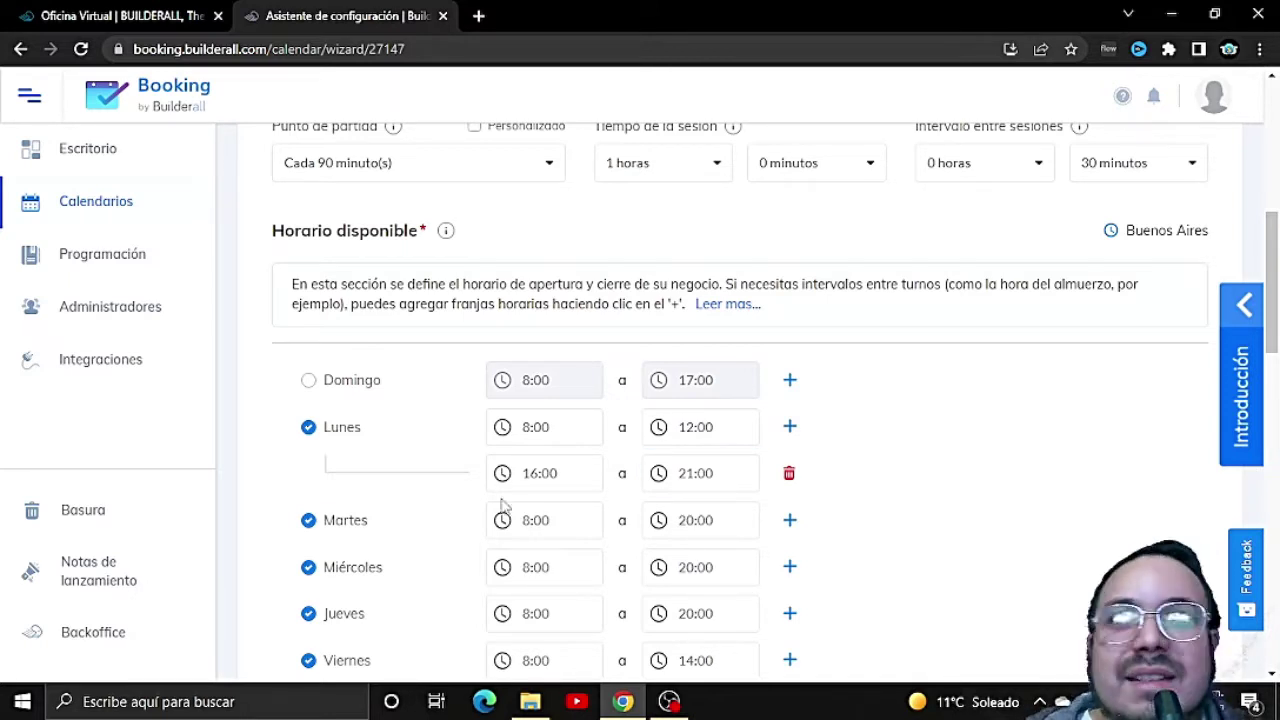
# Step: Under Fechas disponible, end Diciembre's available dates on day 23
pyautogui.scroll(-3, 806, 534)
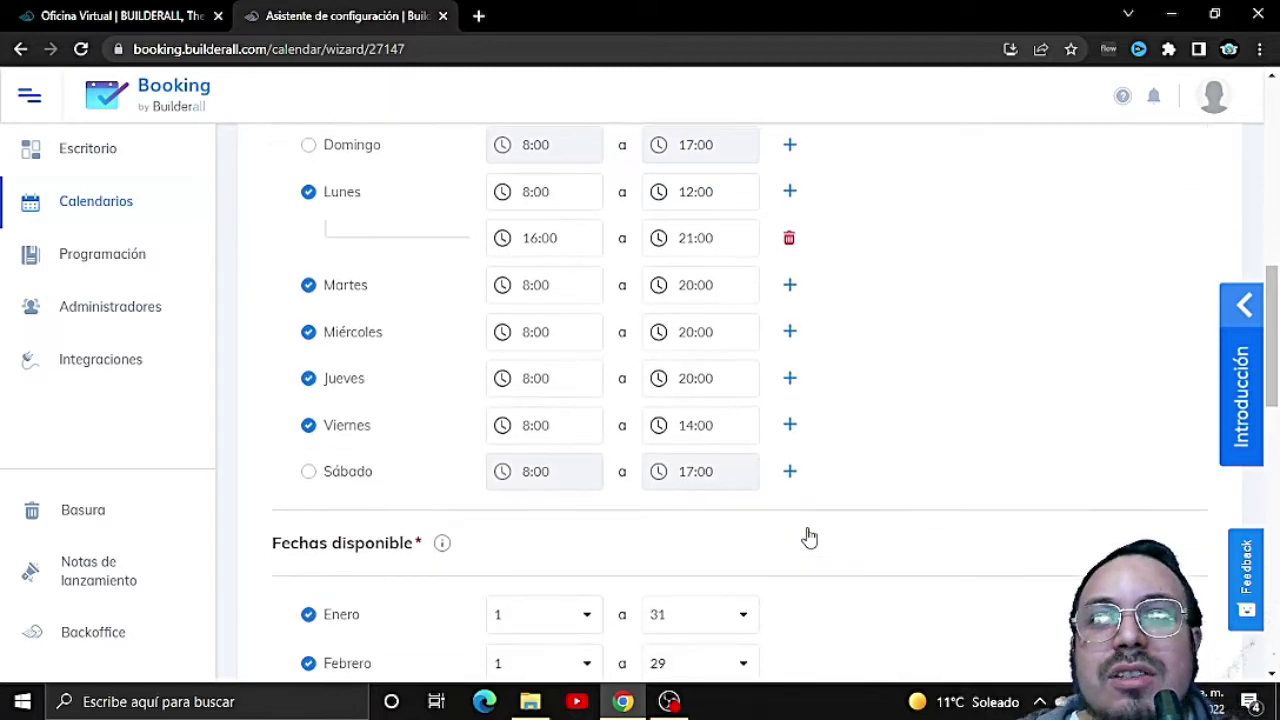
pyautogui.scroll(-3, 807, 536)
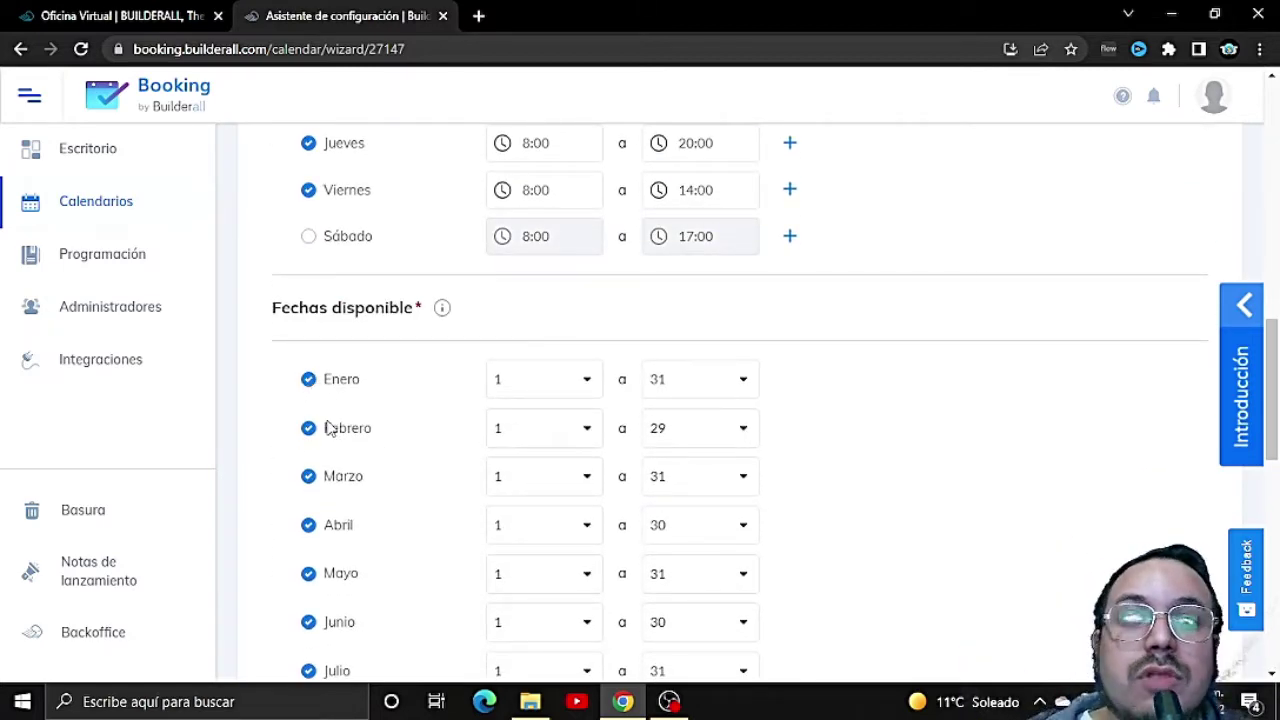
pyautogui.scroll(-3, 346, 514)
pyautogui.scroll(-2, 346, 514)
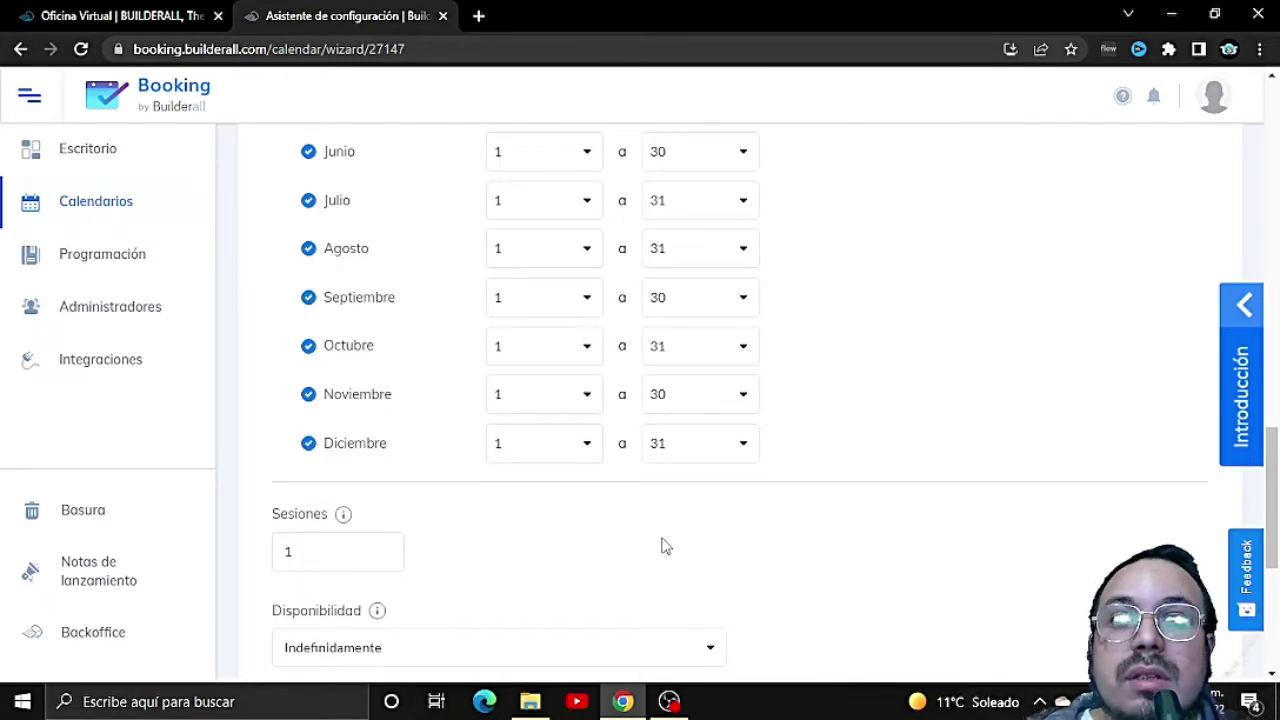
pyautogui.scroll(3, 391, 486)
pyautogui.scroll(-1, 390, 483)
pyautogui.scroll(-1, 391, 484)
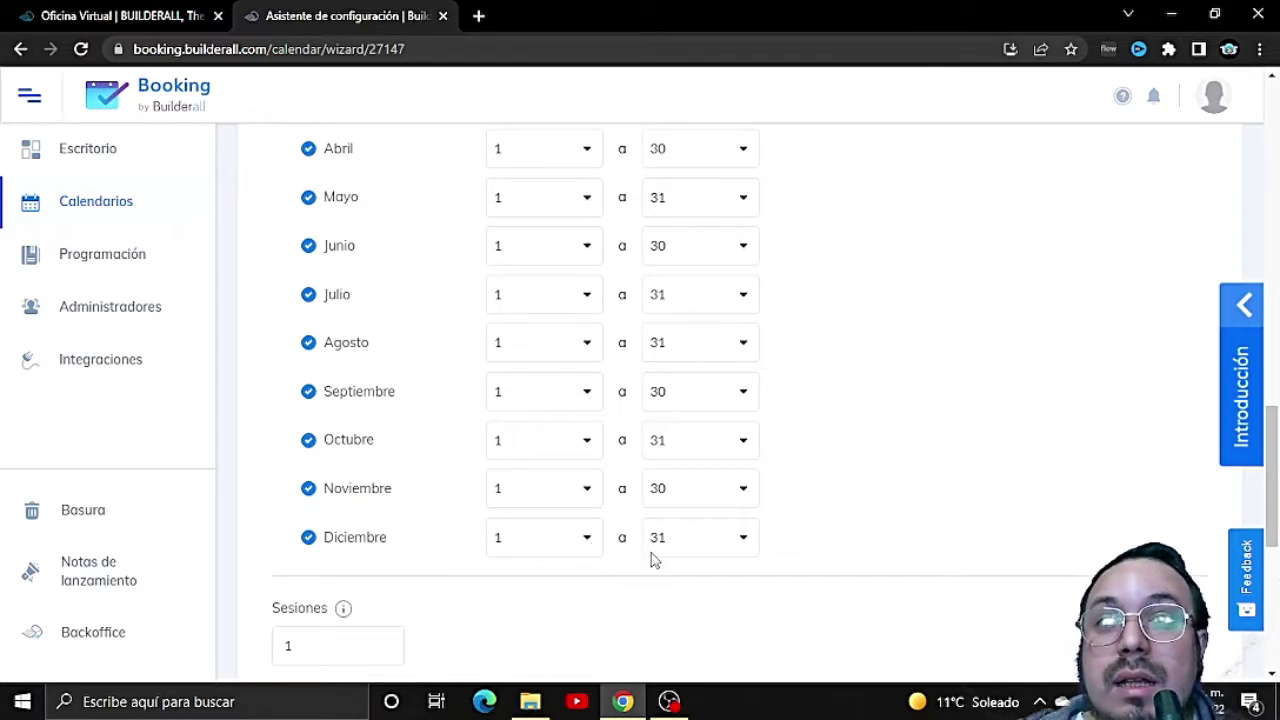
pyautogui.click(745, 540)
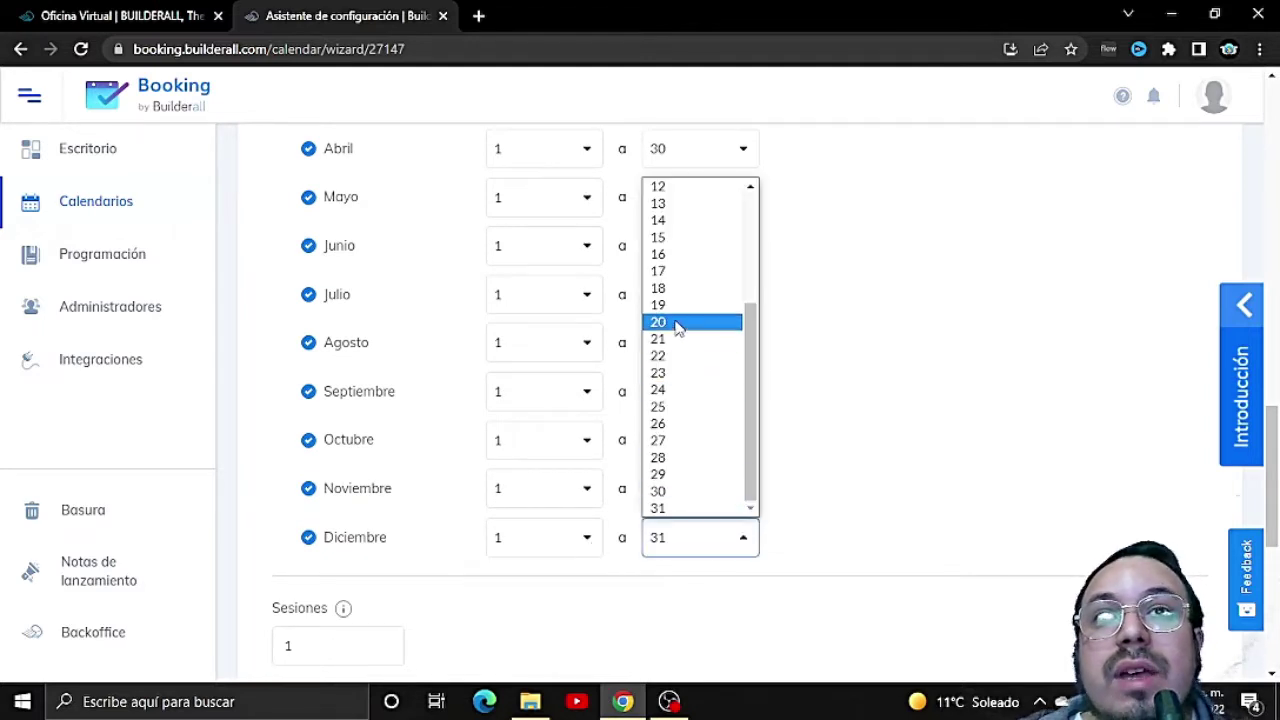
pyautogui.click(675, 374)
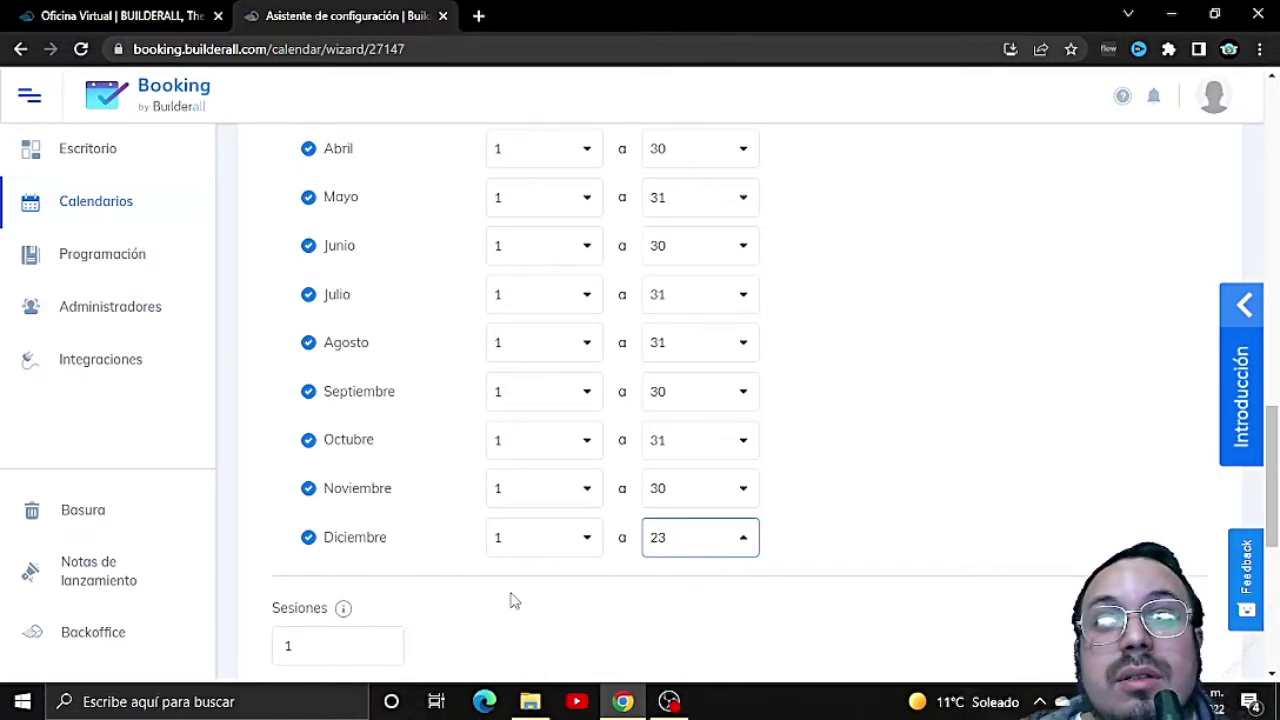
# Step: Uncheck Enero and Febrero to make both months unavailable
pyautogui.scroll(2, 368, 600)
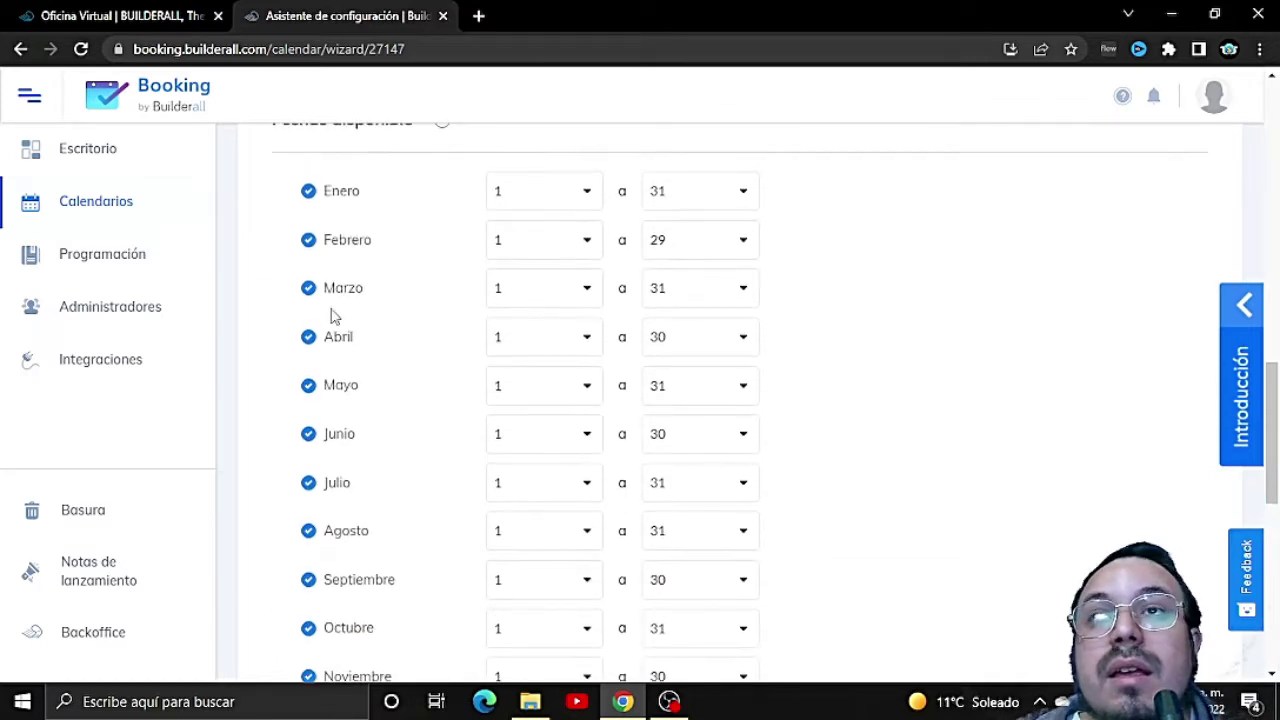
pyautogui.click(309, 192)
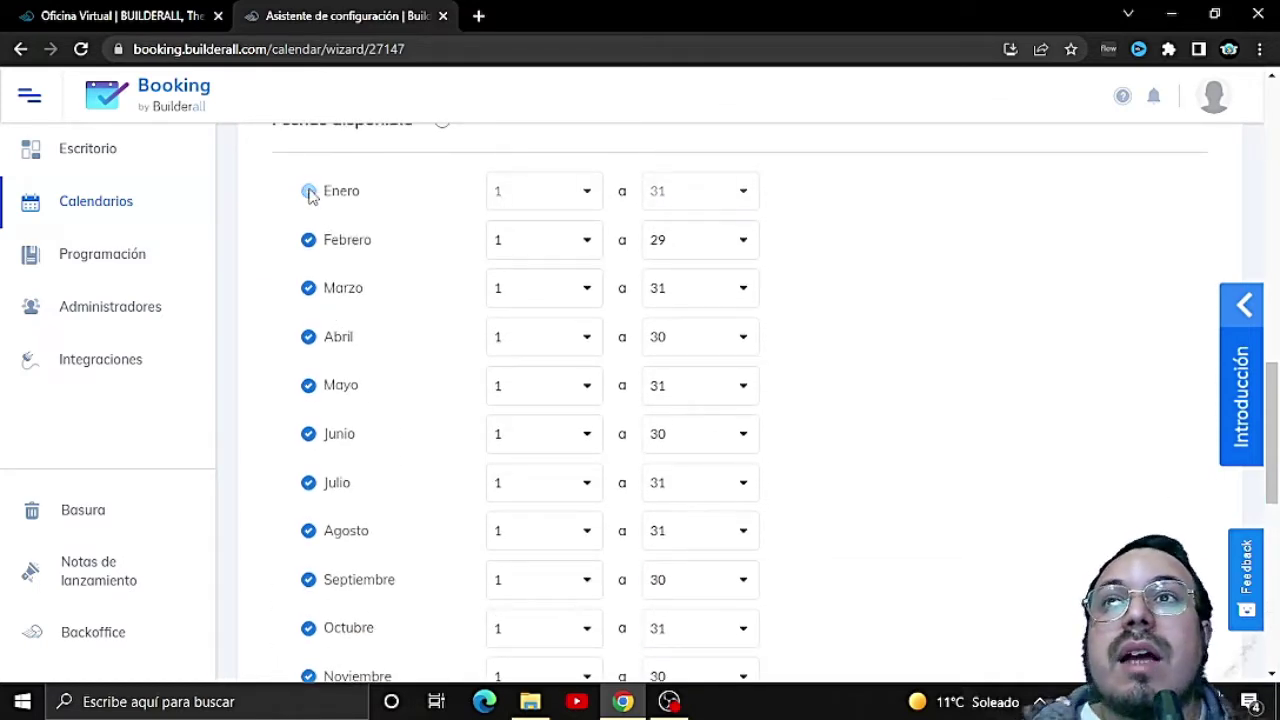
pyautogui.click(312, 248)
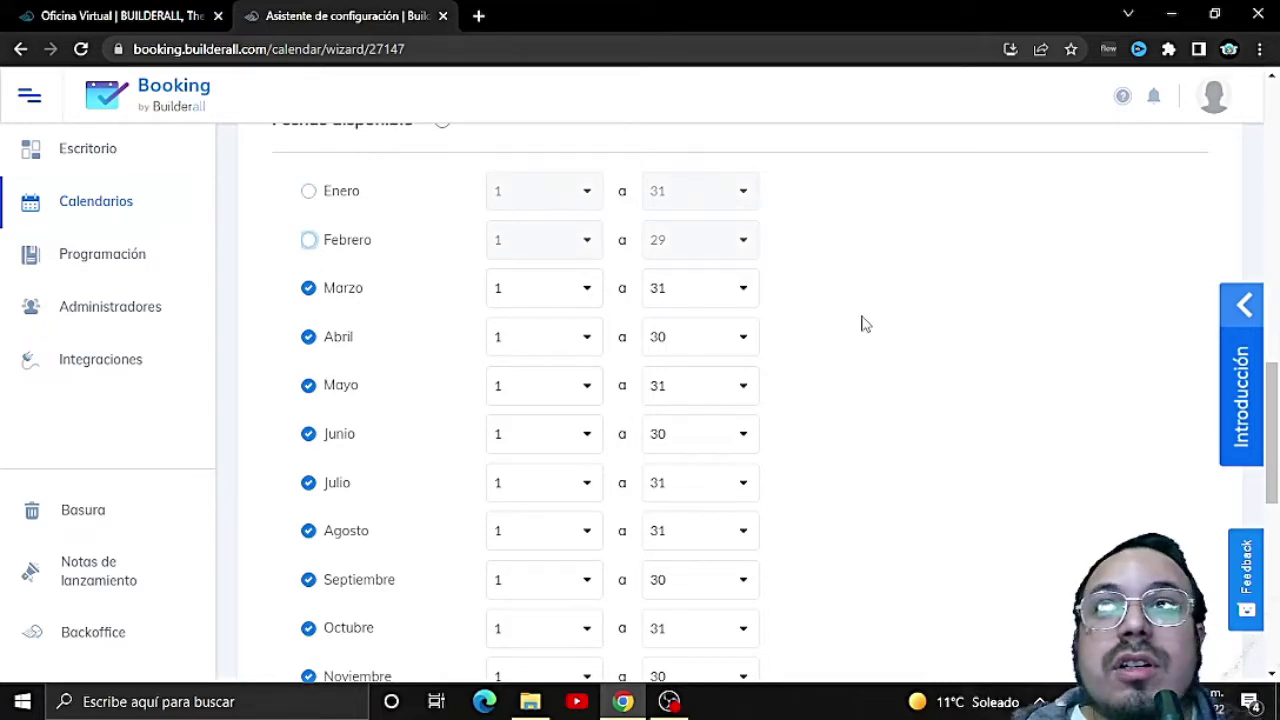
pyautogui.scroll(-1, 865, 335)
pyautogui.scroll(-3, 865, 335)
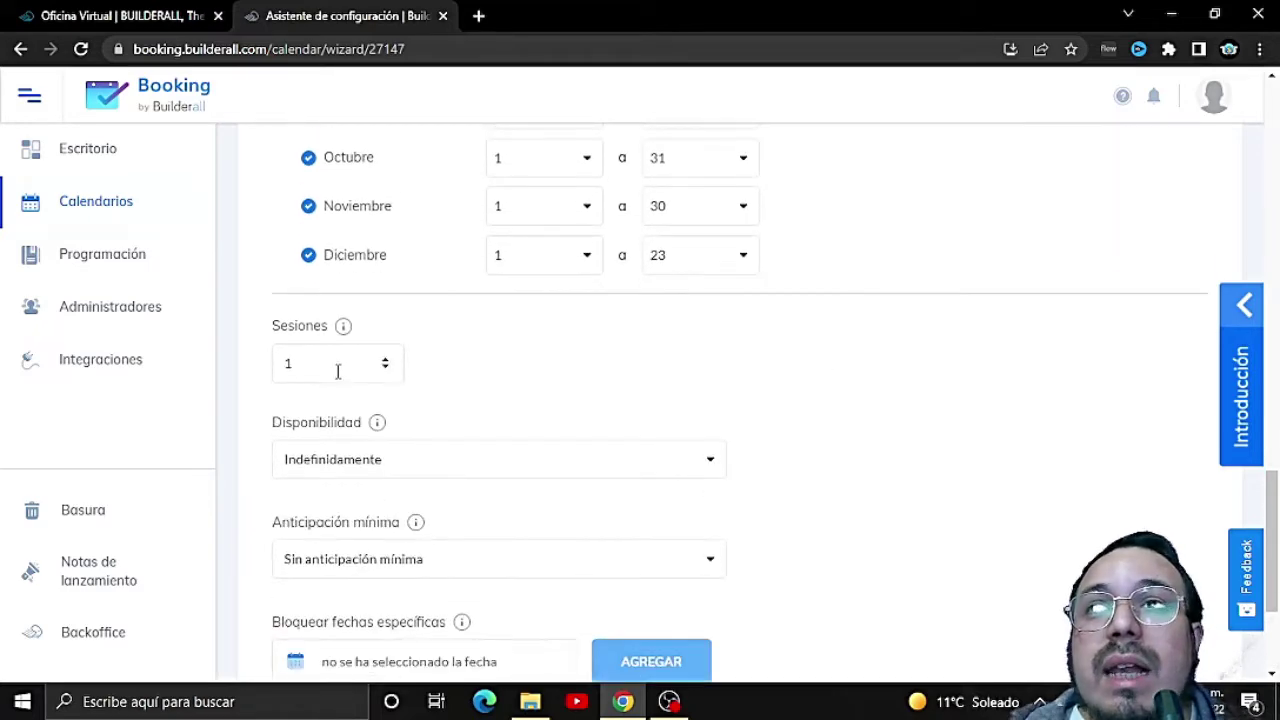
pyautogui.moveTo(345, 333)
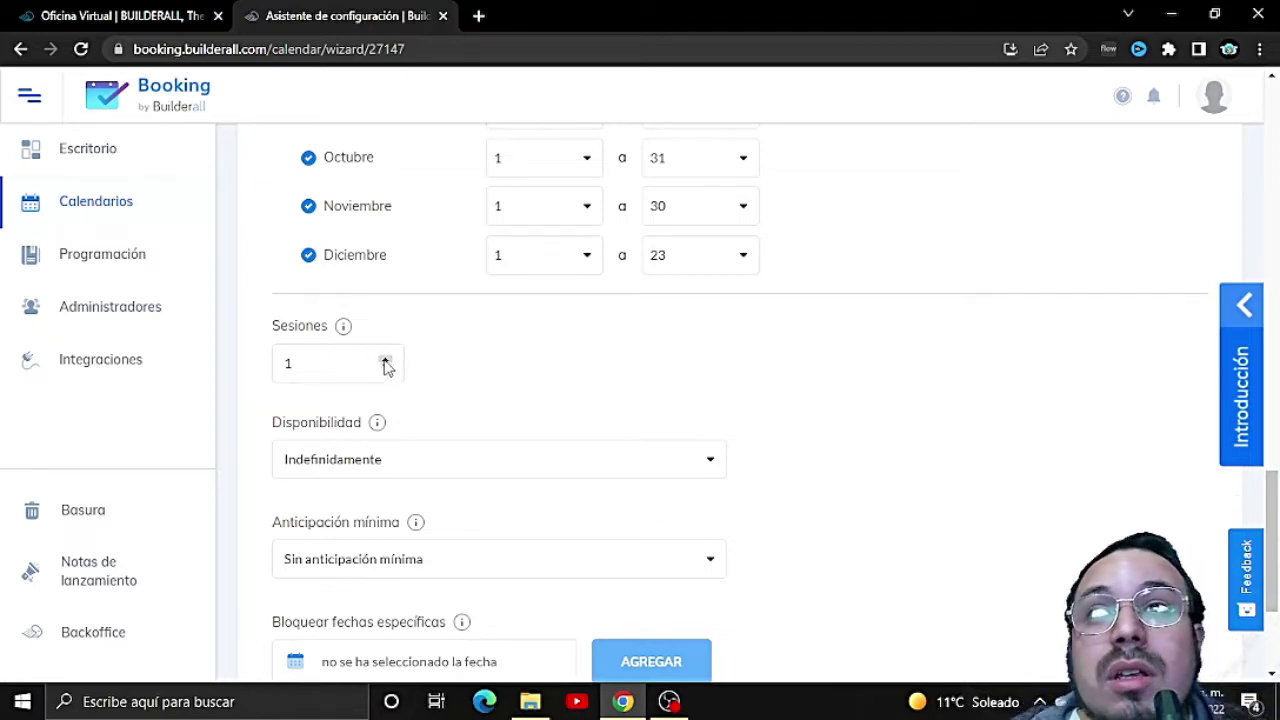
# Step: Keep Disponibilidad on Indefinidamente, then bring up the Anticipación mínima choices
pyautogui.click(710, 464)
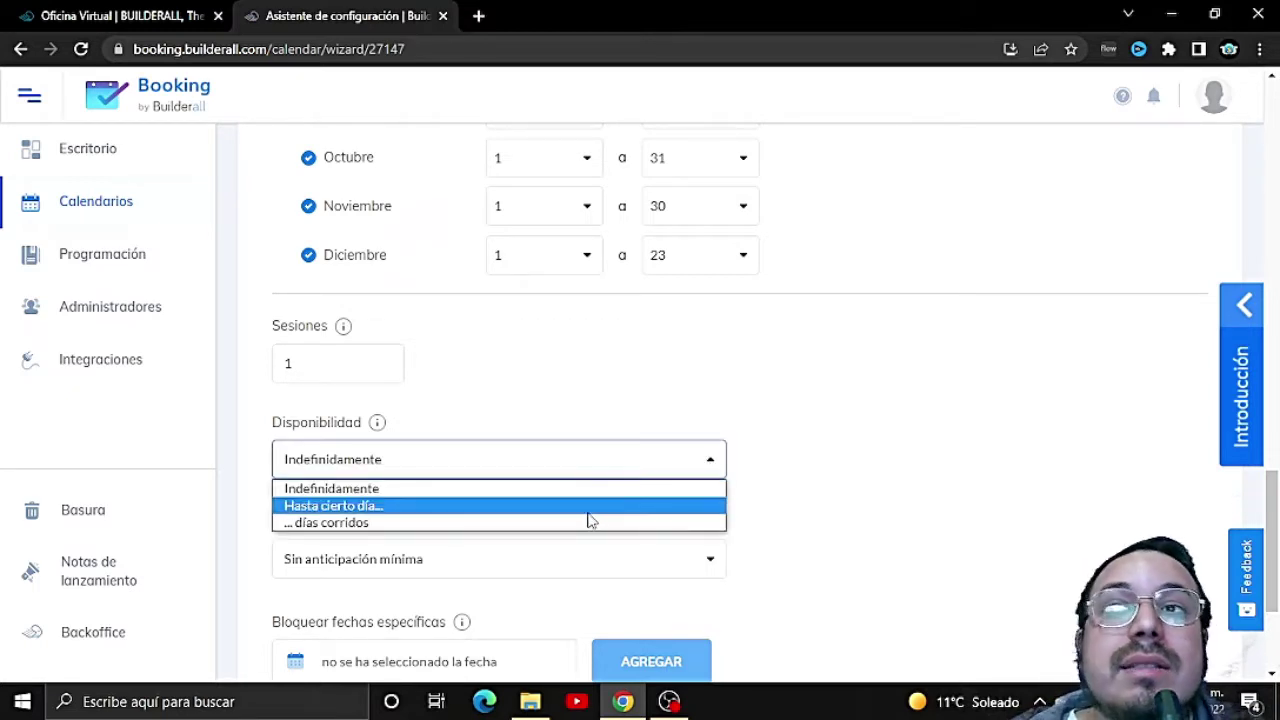
pyautogui.click(554, 414)
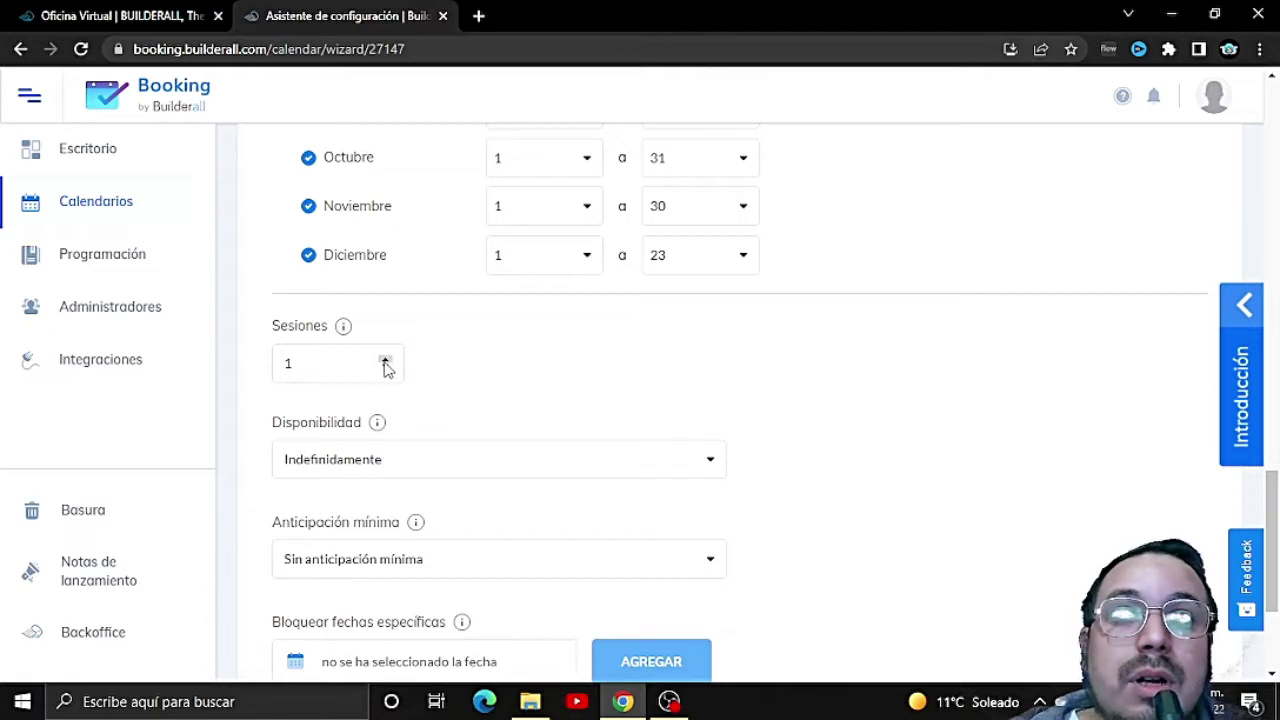
pyautogui.click(711, 466)
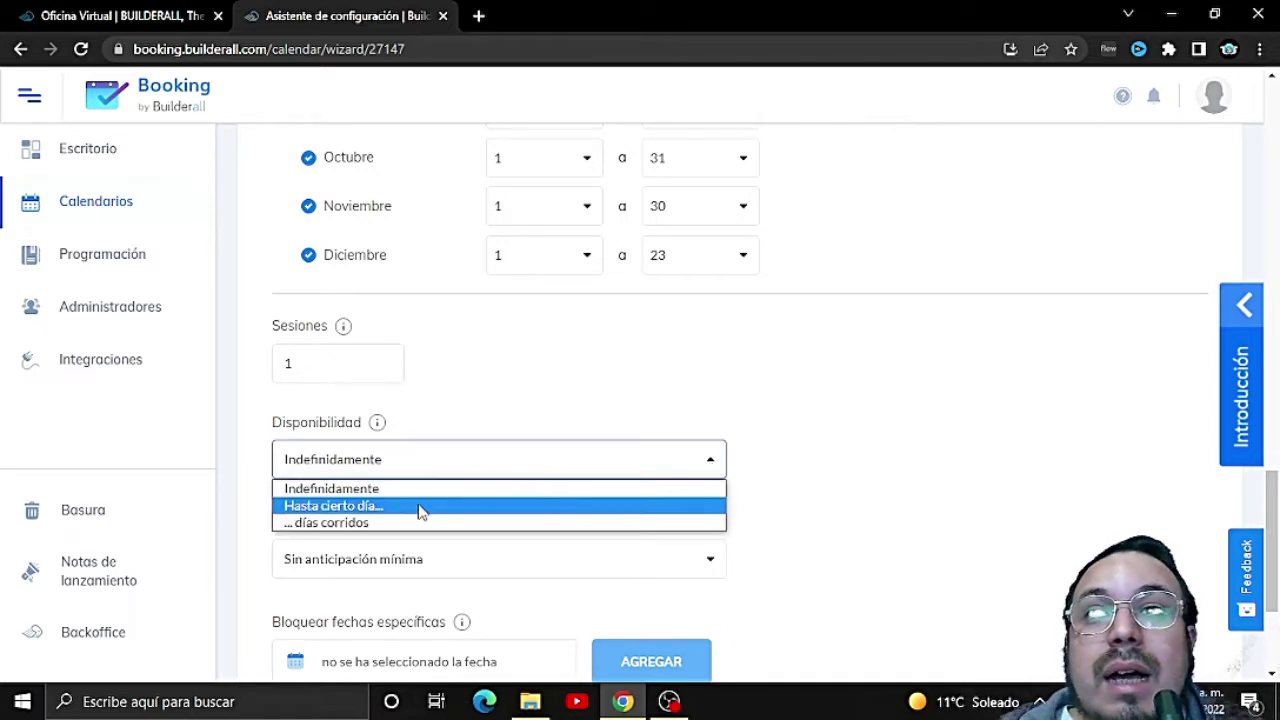
pyautogui.click(711, 464)
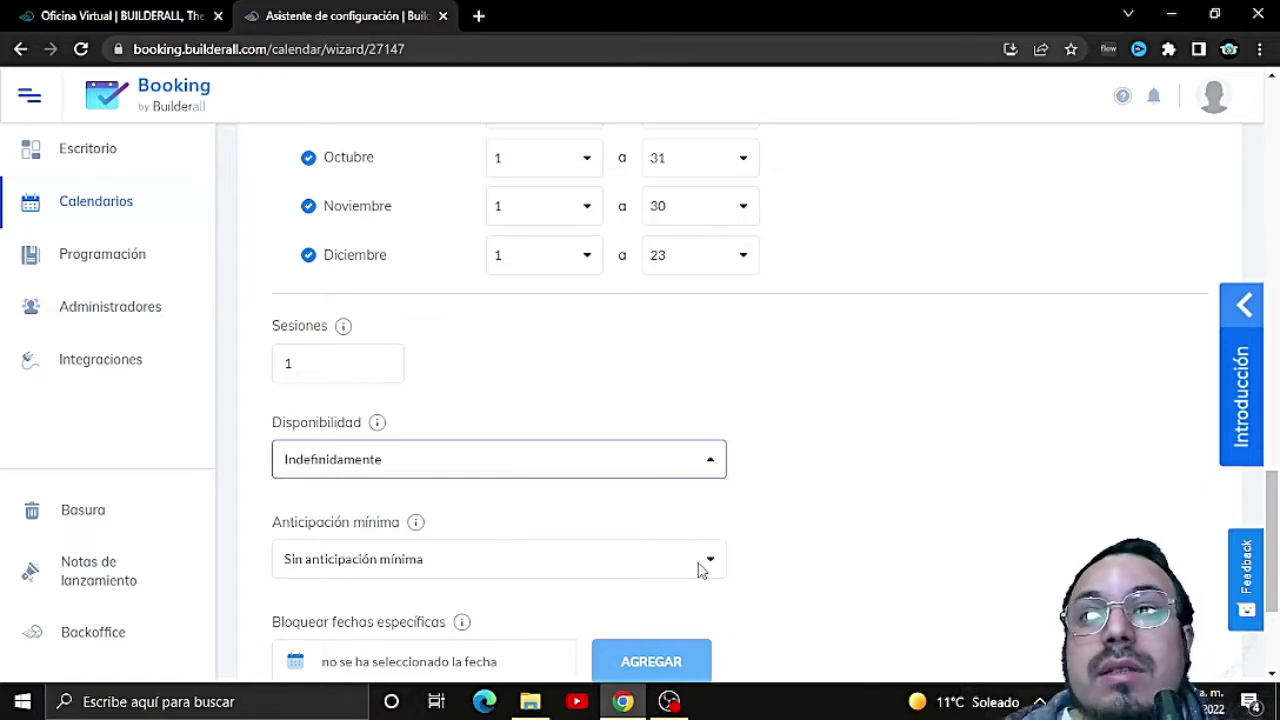
pyautogui.click(704, 562)
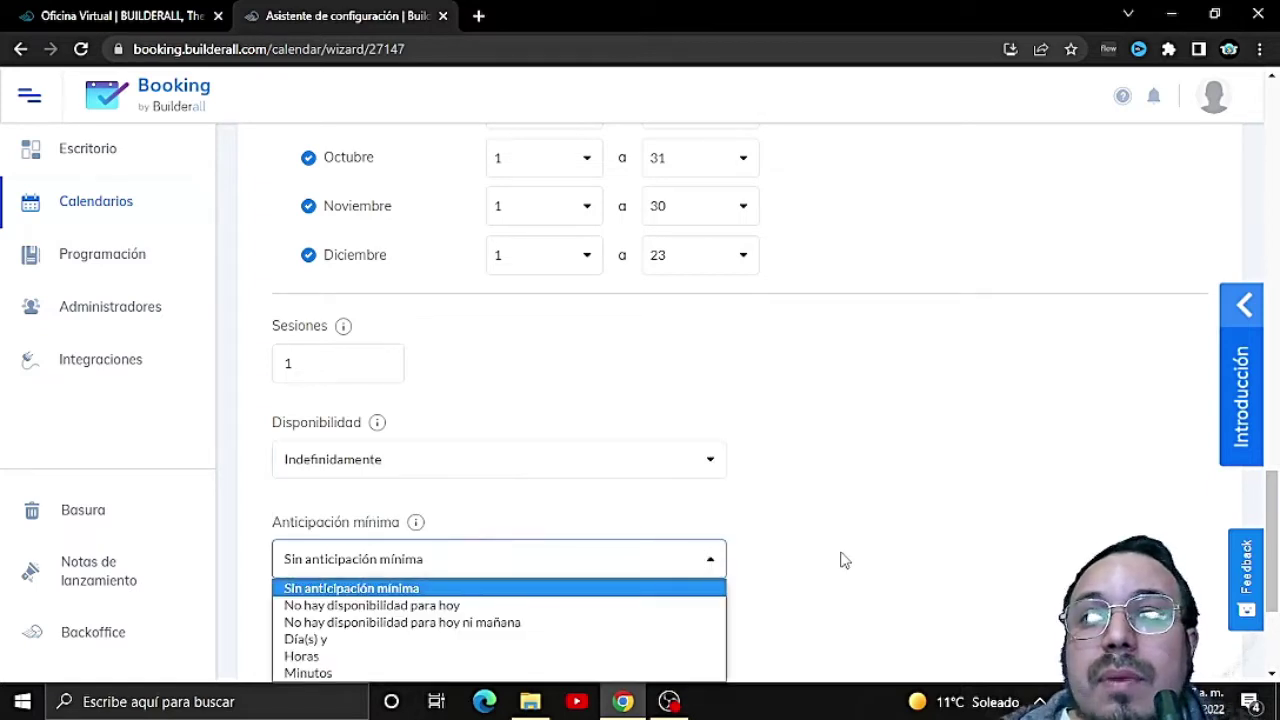
# Step: Set Anticipación mínima to 1, keeping the unit on Día(s)
pyautogui.scroll(-2, 840, 560)
pyautogui.click(711, 374)
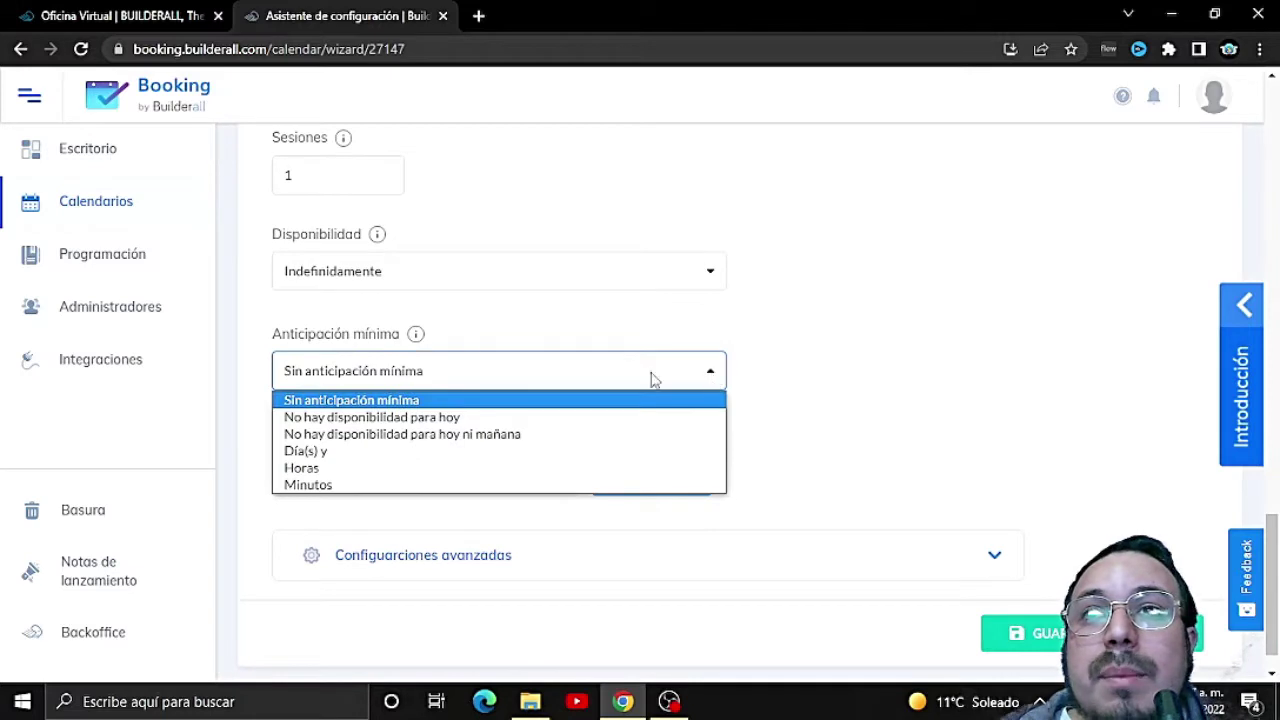
pyautogui.moveTo(418, 340)
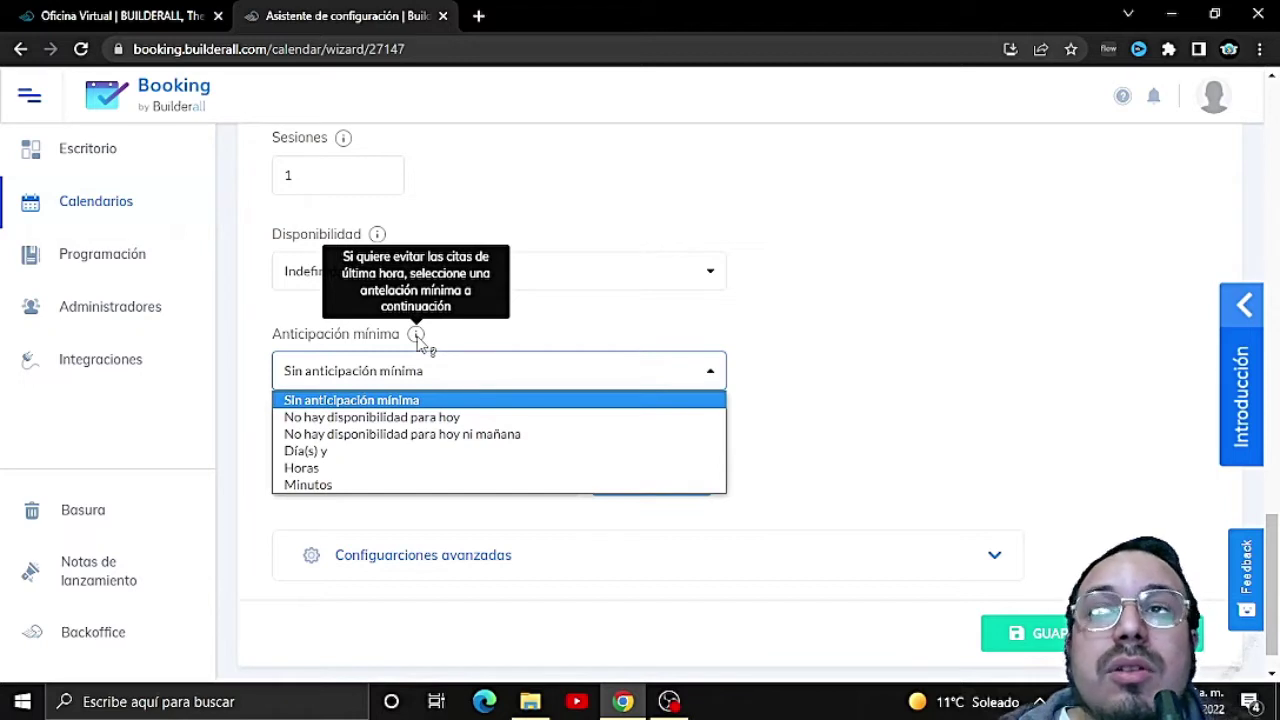
pyautogui.click(715, 371)
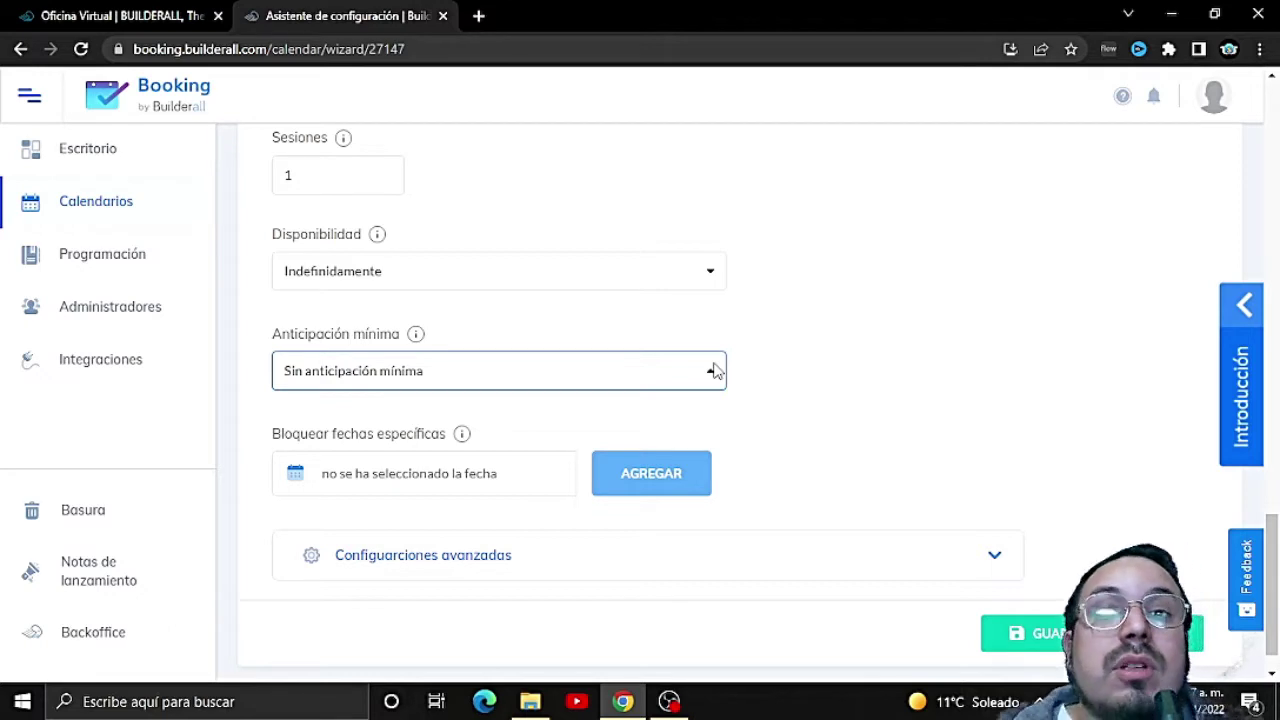
pyautogui.click(714, 371)
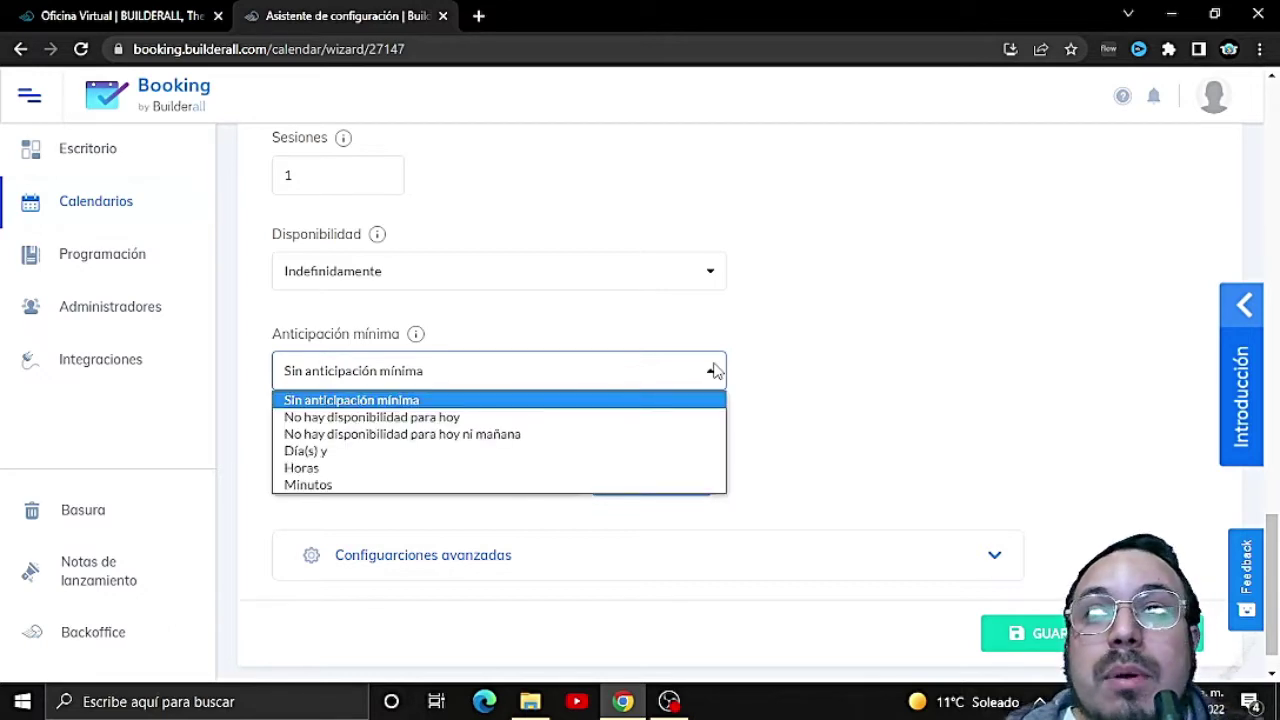
pyautogui.click(300, 452)
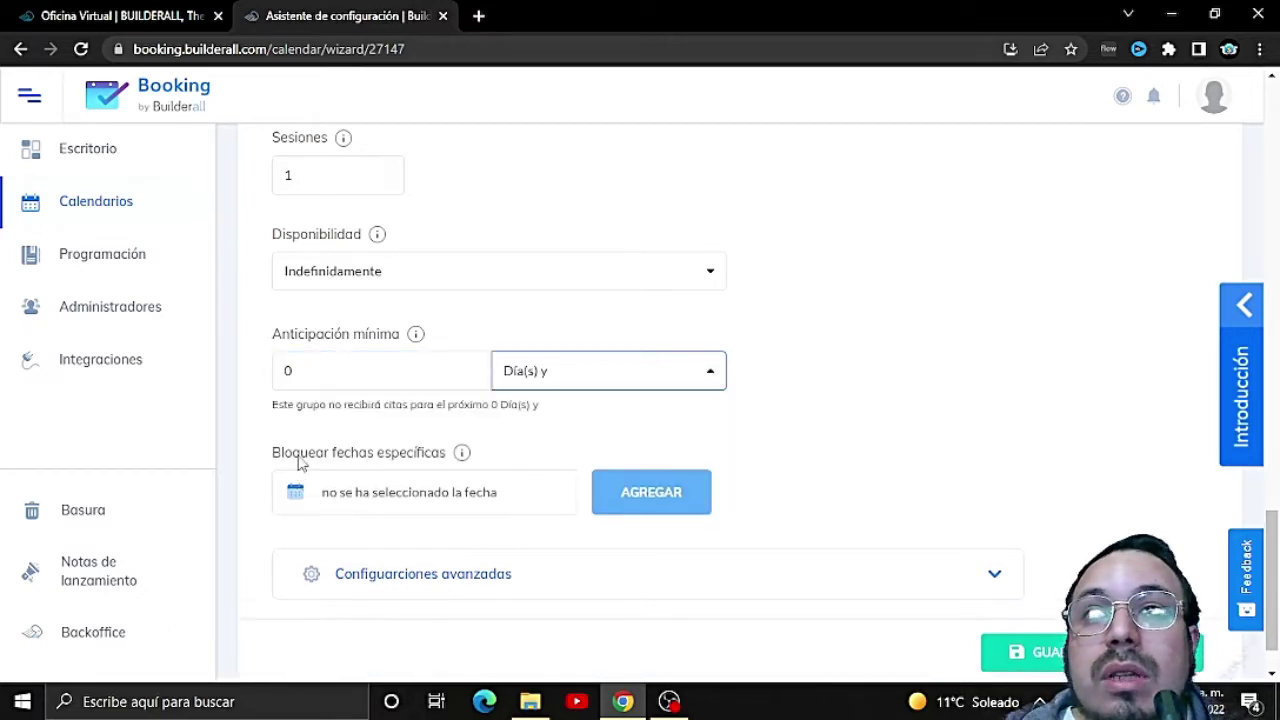
pyautogui.click(403, 372)
pyautogui.press('Left')
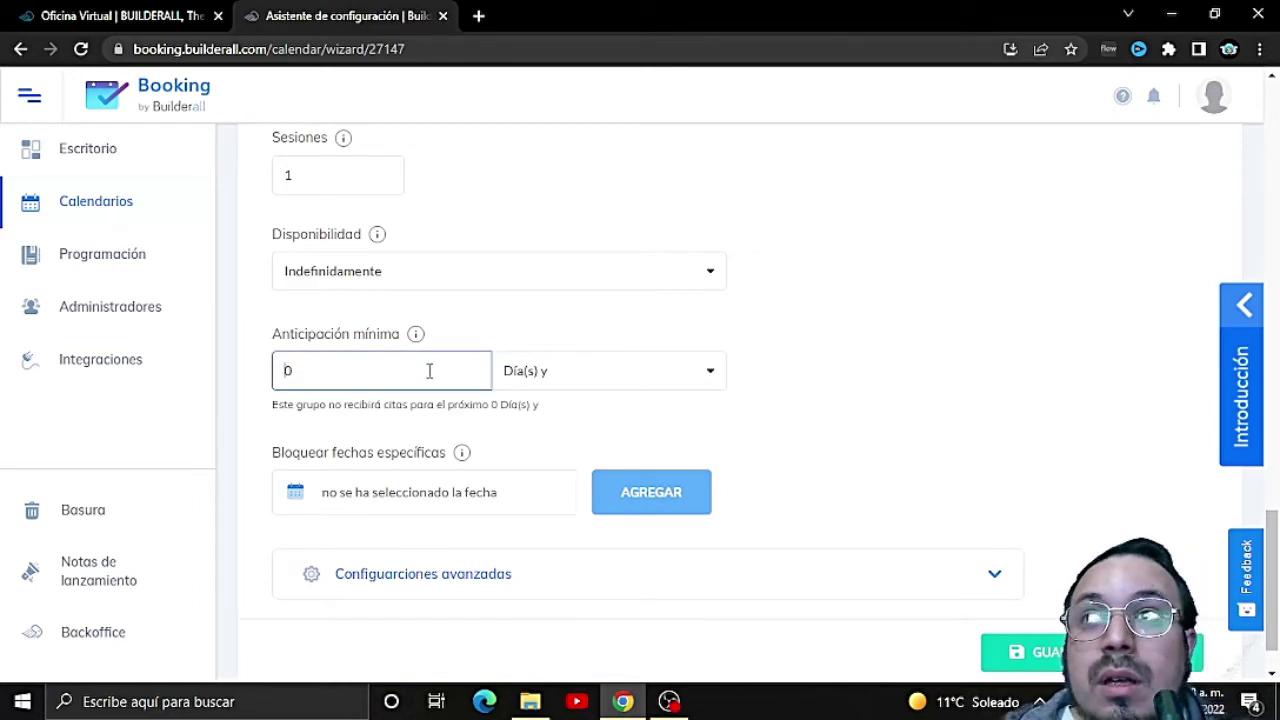
pyautogui.write('1')
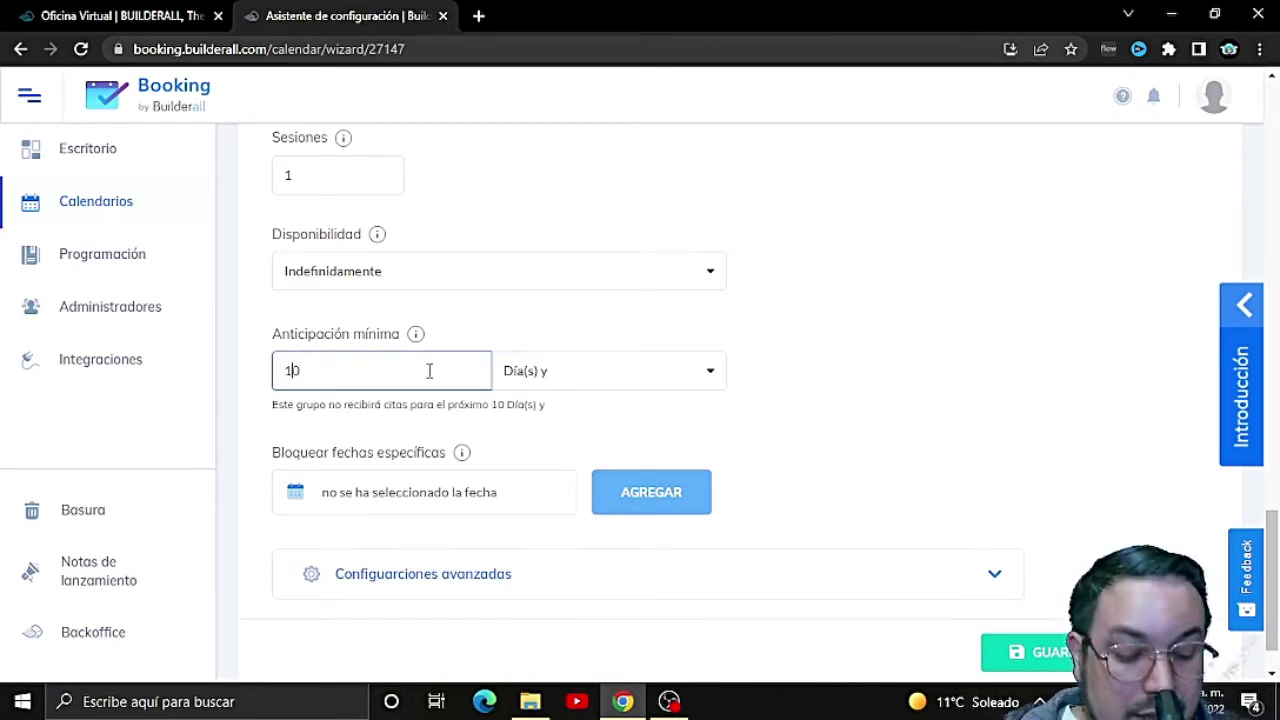
pyautogui.press('Delete')
pyautogui.click(641, 378)
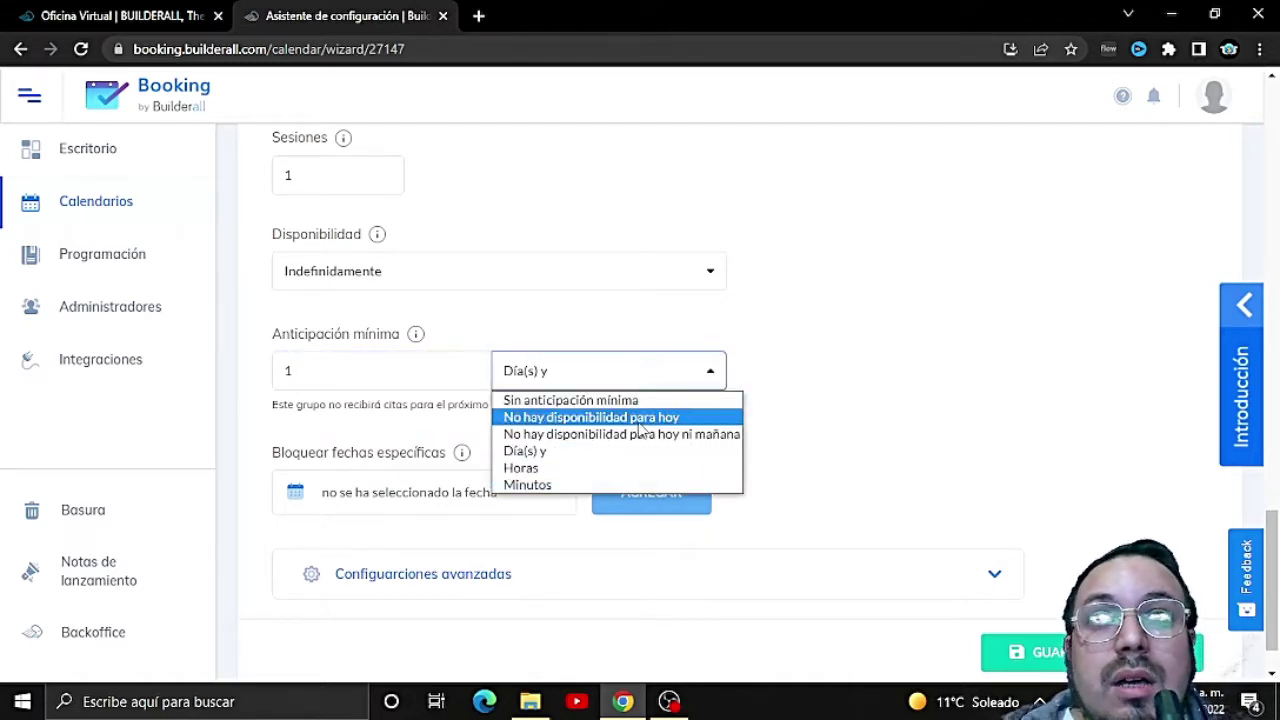
pyautogui.click(840, 440)
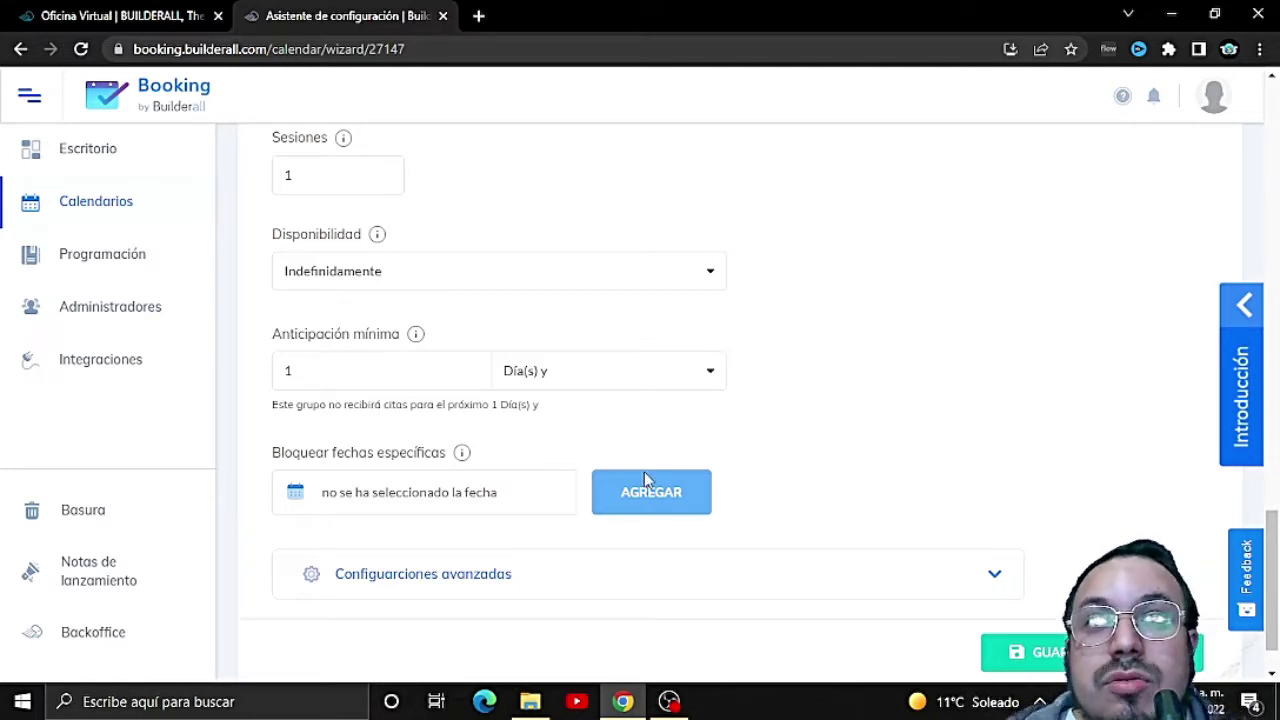
# Step: In the Bloquear fechas específicas date picker, browse to diciembre de 2022
pyautogui.click(290, 493)
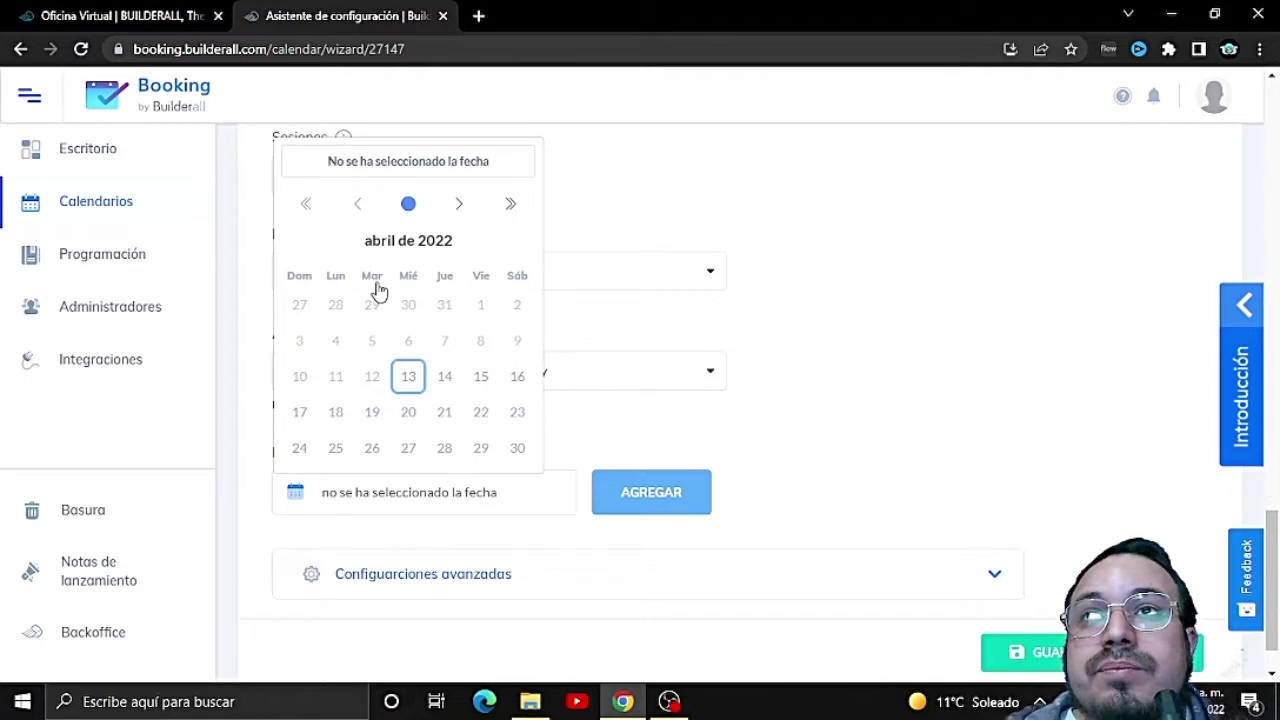
pyautogui.click(462, 206)
pyautogui.click(462, 206)
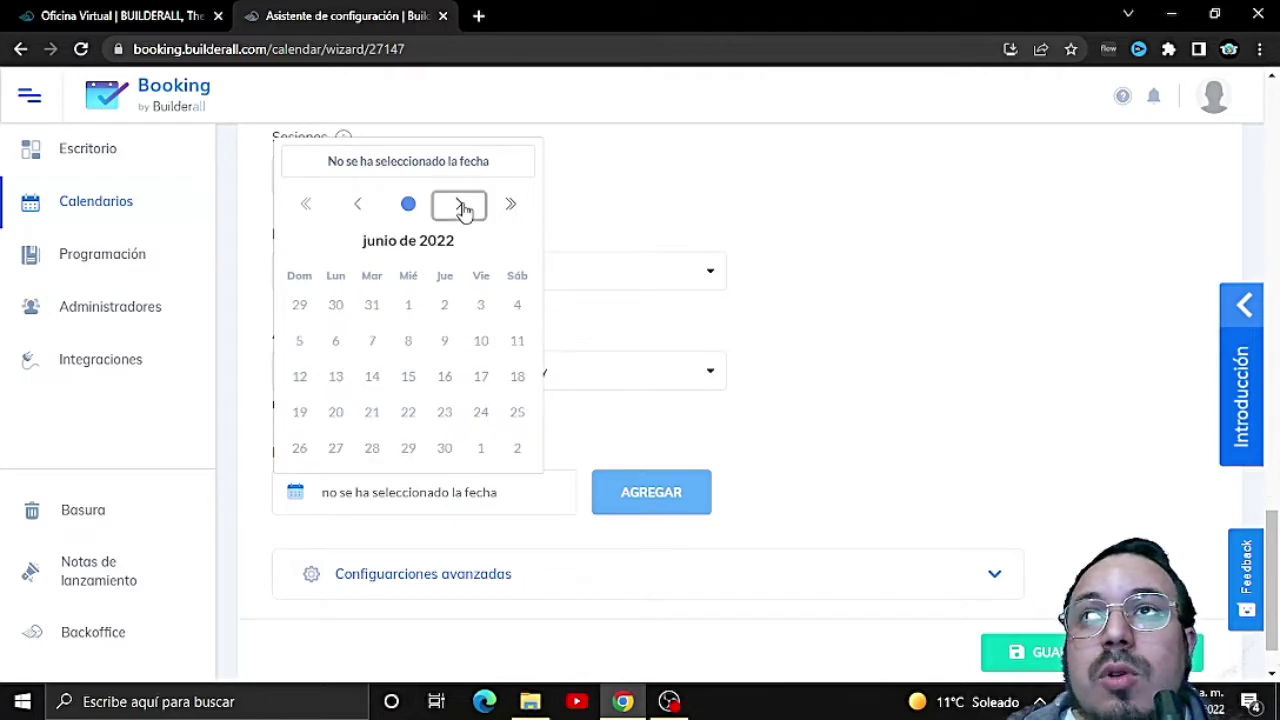
pyautogui.doubleClick(462, 206)
pyautogui.click(462, 172)
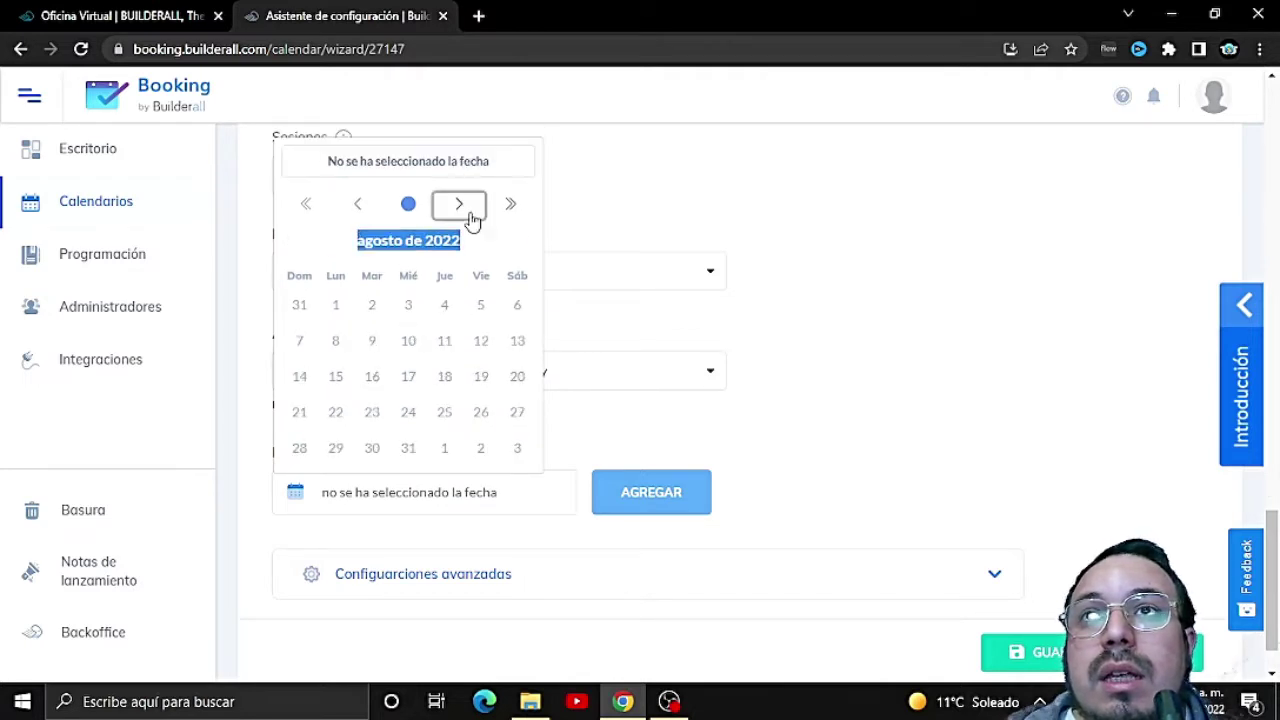
pyautogui.click(468, 207)
pyautogui.click(470, 209)
pyautogui.click(462, 170)
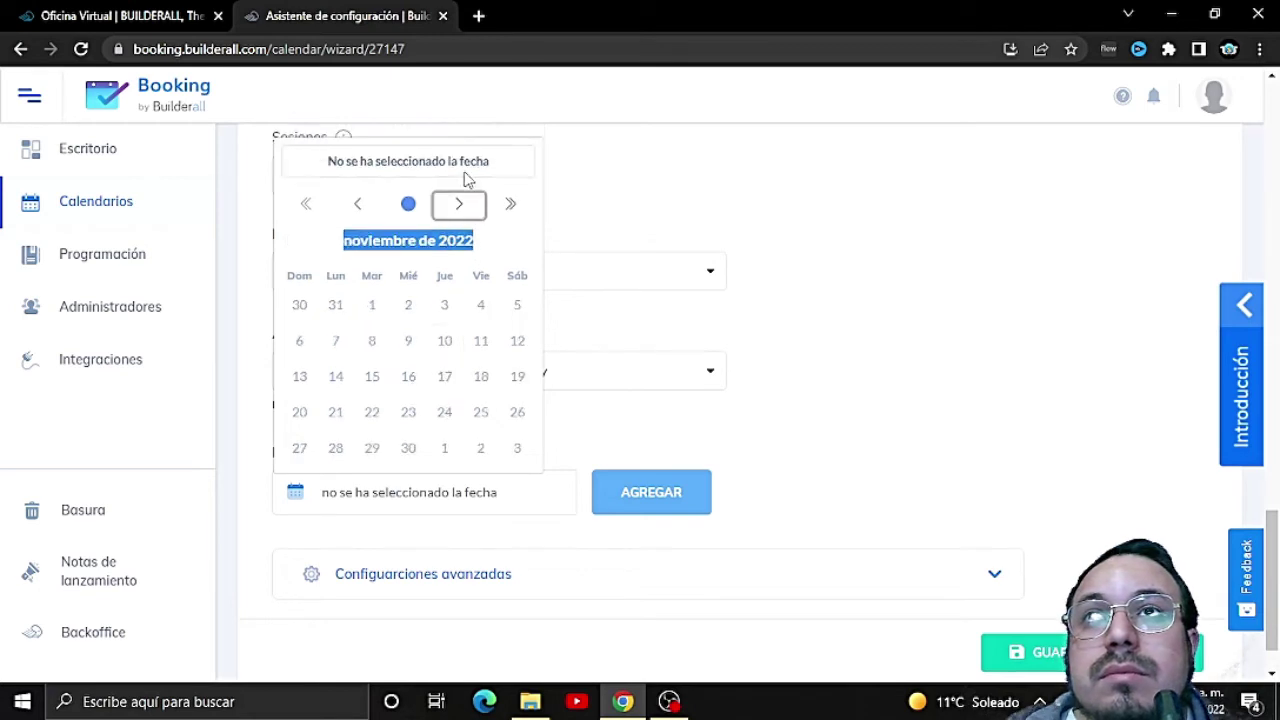
pyautogui.click(460, 206)
pyautogui.click(459, 206)
pyautogui.click(459, 206)
pyautogui.click(458, 207)
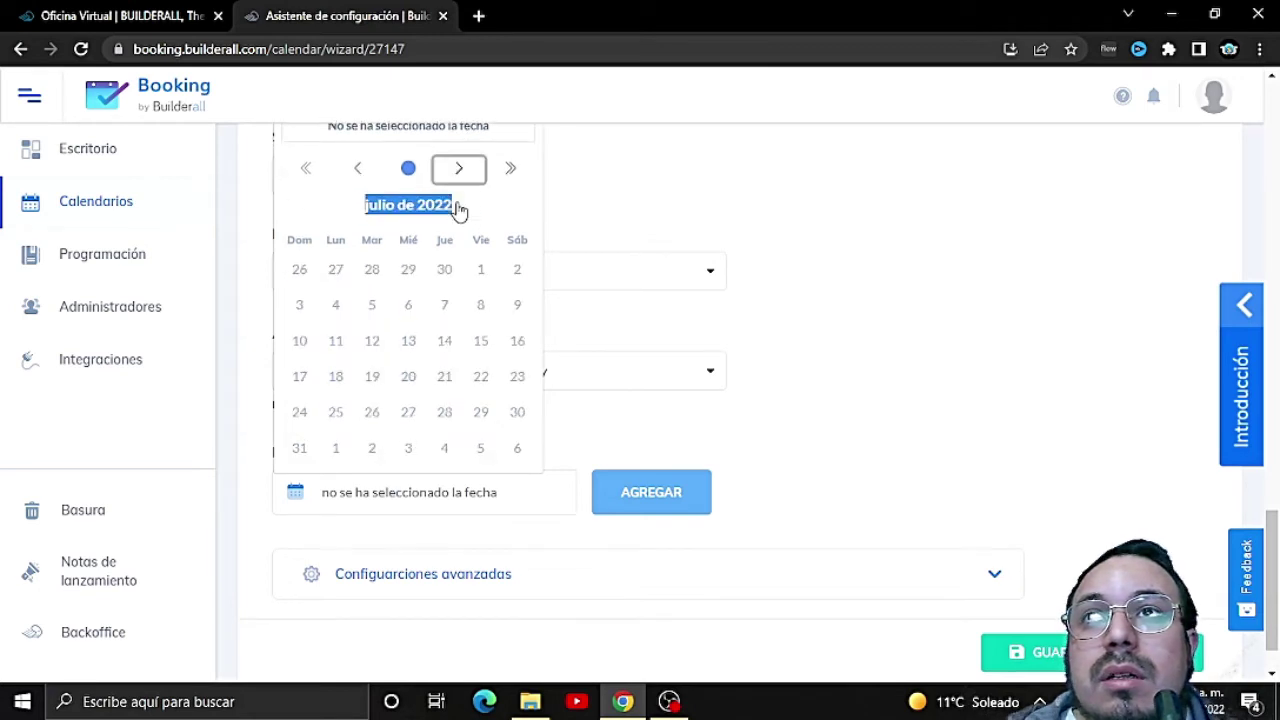
pyautogui.click(459, 170)
pyautogui.click(509, 204)
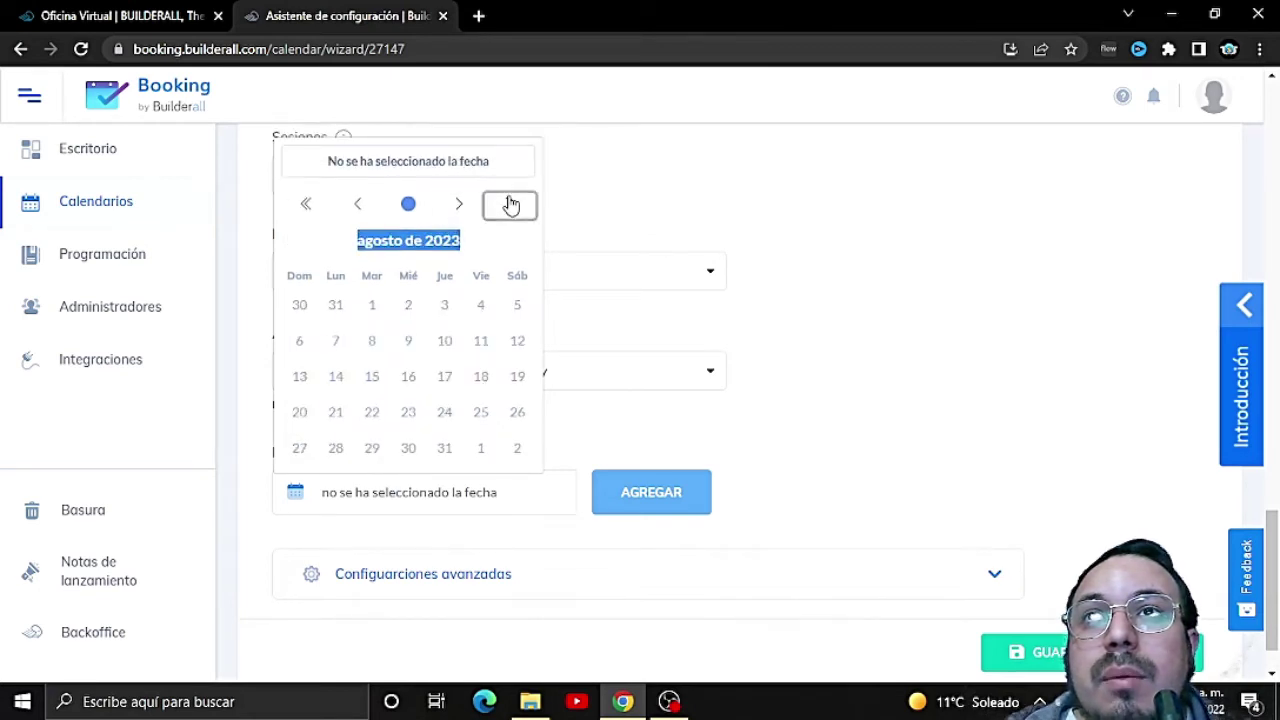
pyautogui.click(352, 204)
pyautogui.click(357, 170)
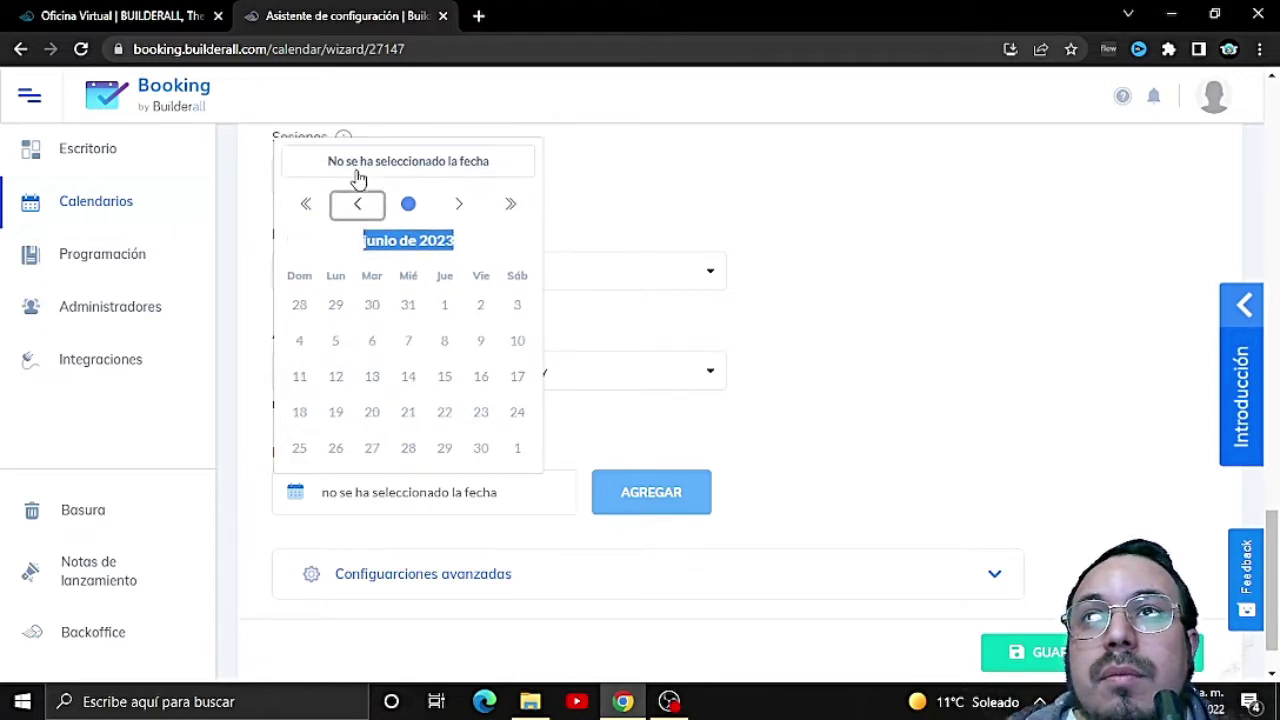
pyautogui.click(360, 205)
pyautogui.click(361, 206)
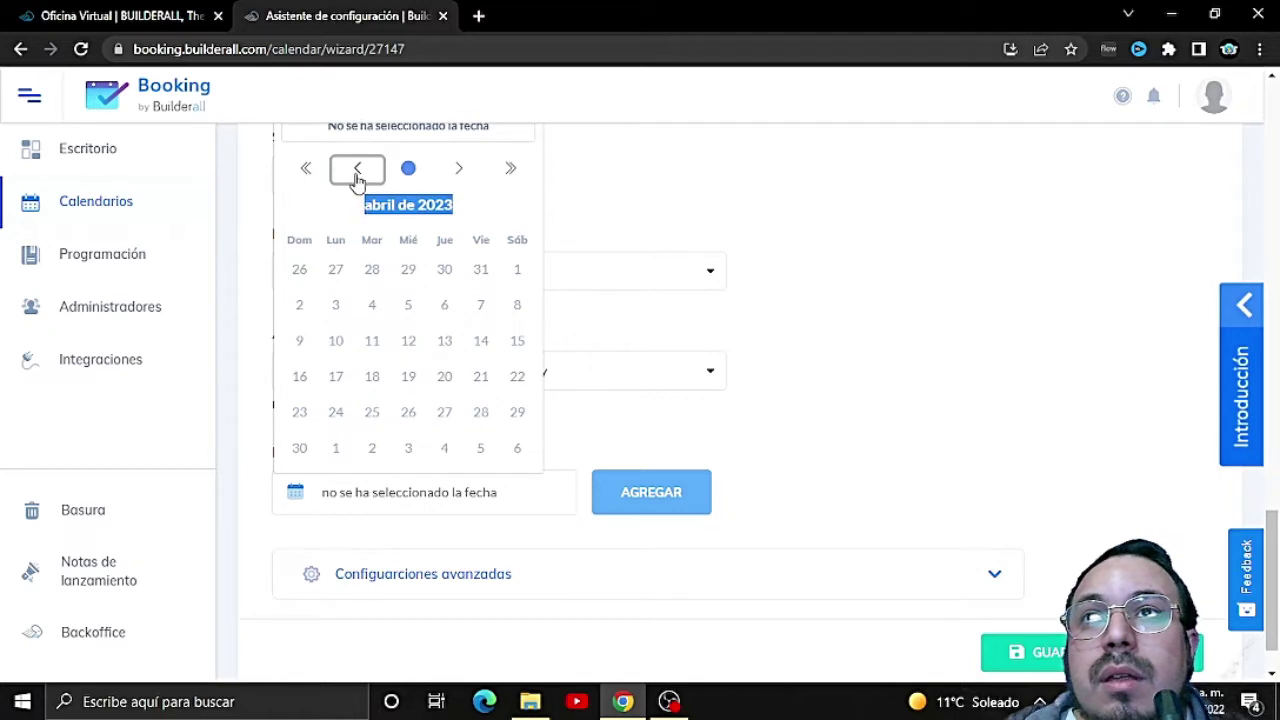
pyautogui.click(357, 172)
pyautogui.click(358, 208)
pyautogui.click(358, 210)
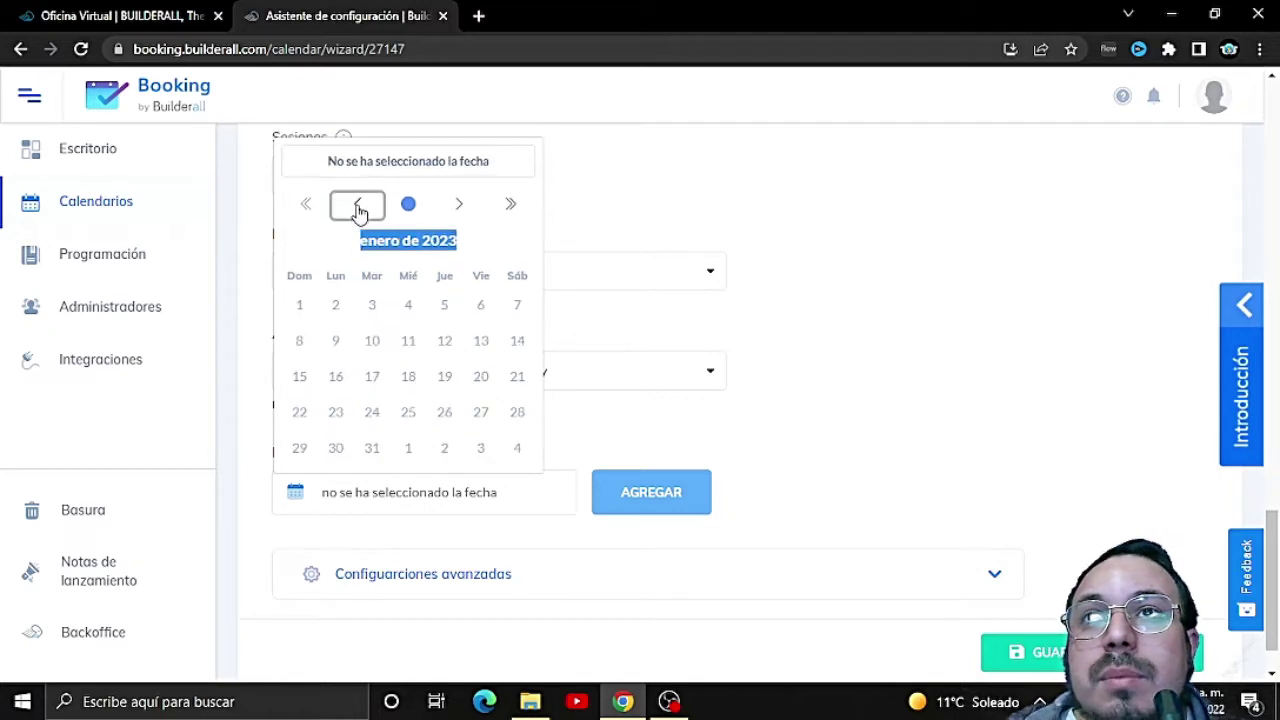
pyautogui.click(358, 210)
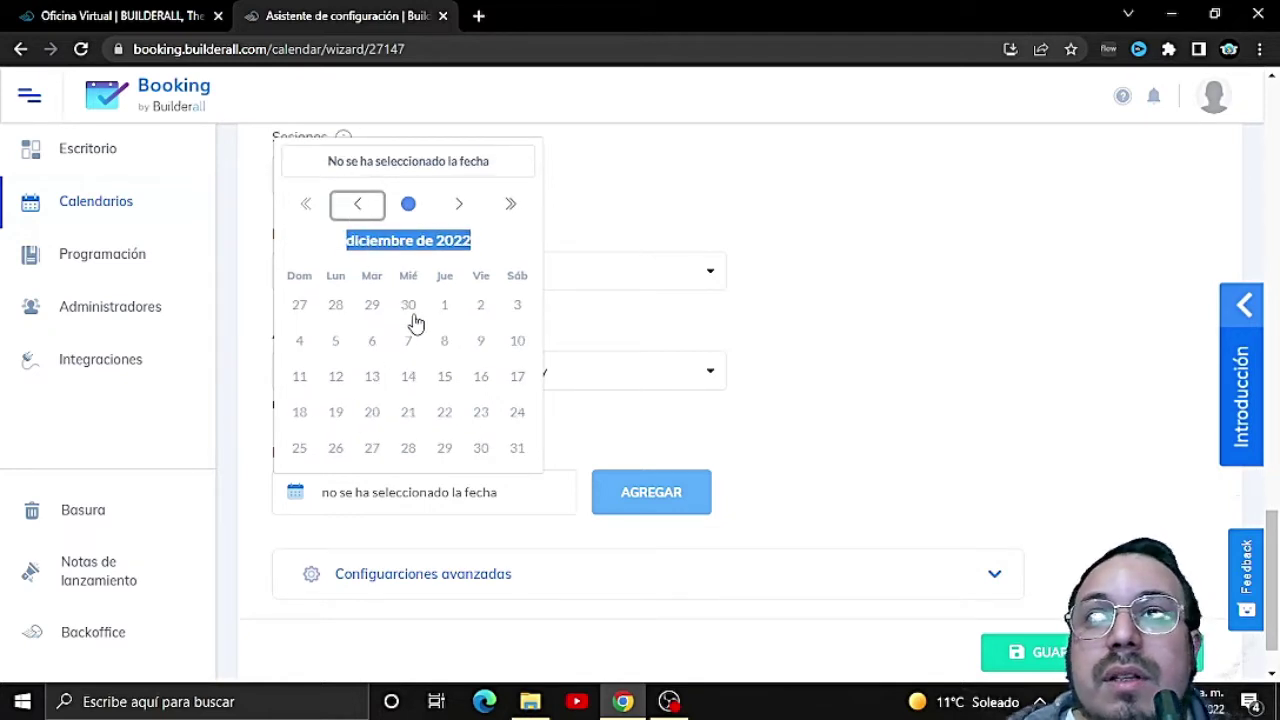
# Step: Select 9 December and add 09/12/2022 to the blocked dates
pyautogui.click(479, 341)
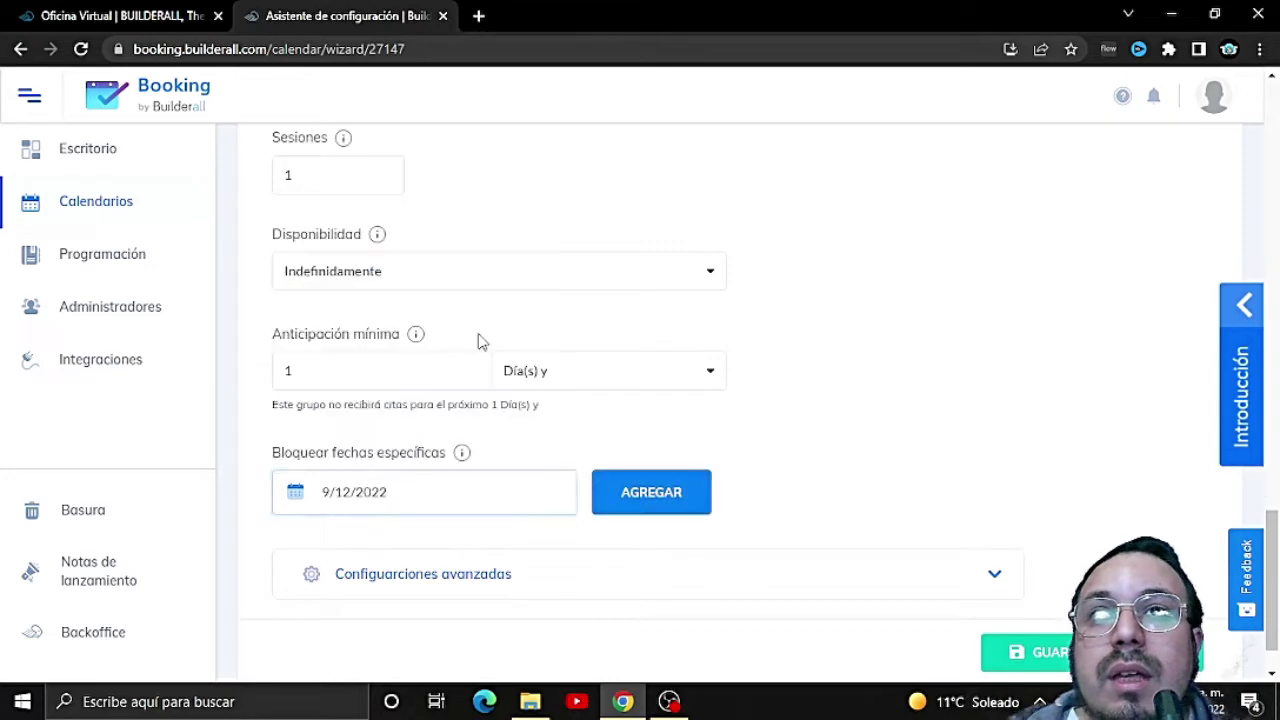
pyautogui.click(638, 497)
pyautogui.scroll(-1, 640, 508)
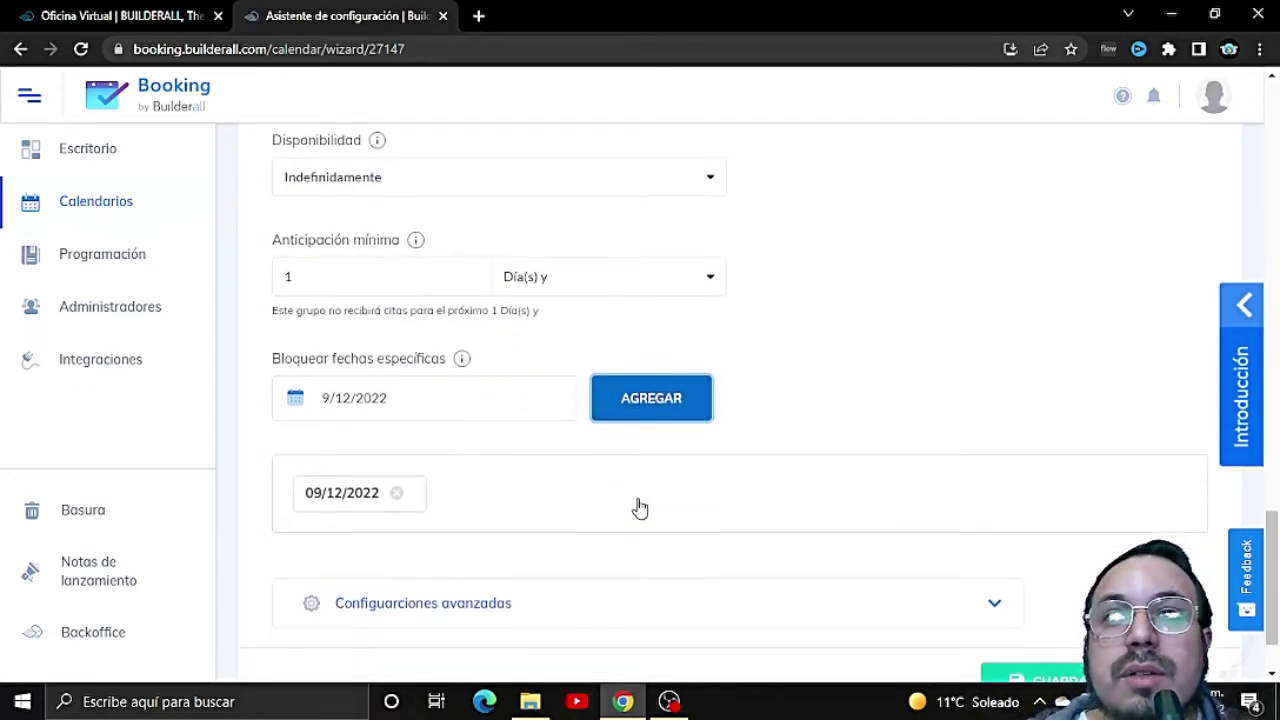
# Step: End December availability on day 31 and remove the duplicate 09/12/2022 blocked date
pyautogui.scroll(6, 640, 508)
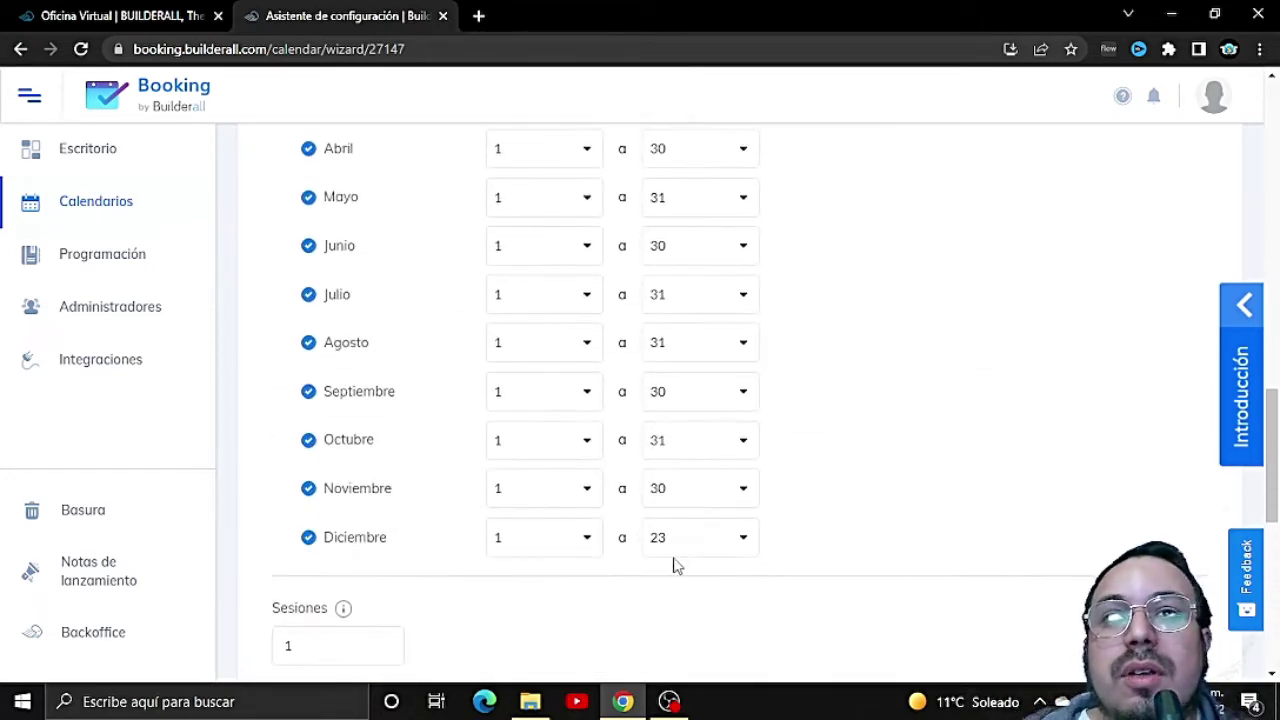
pyautogui.click(742, 543)
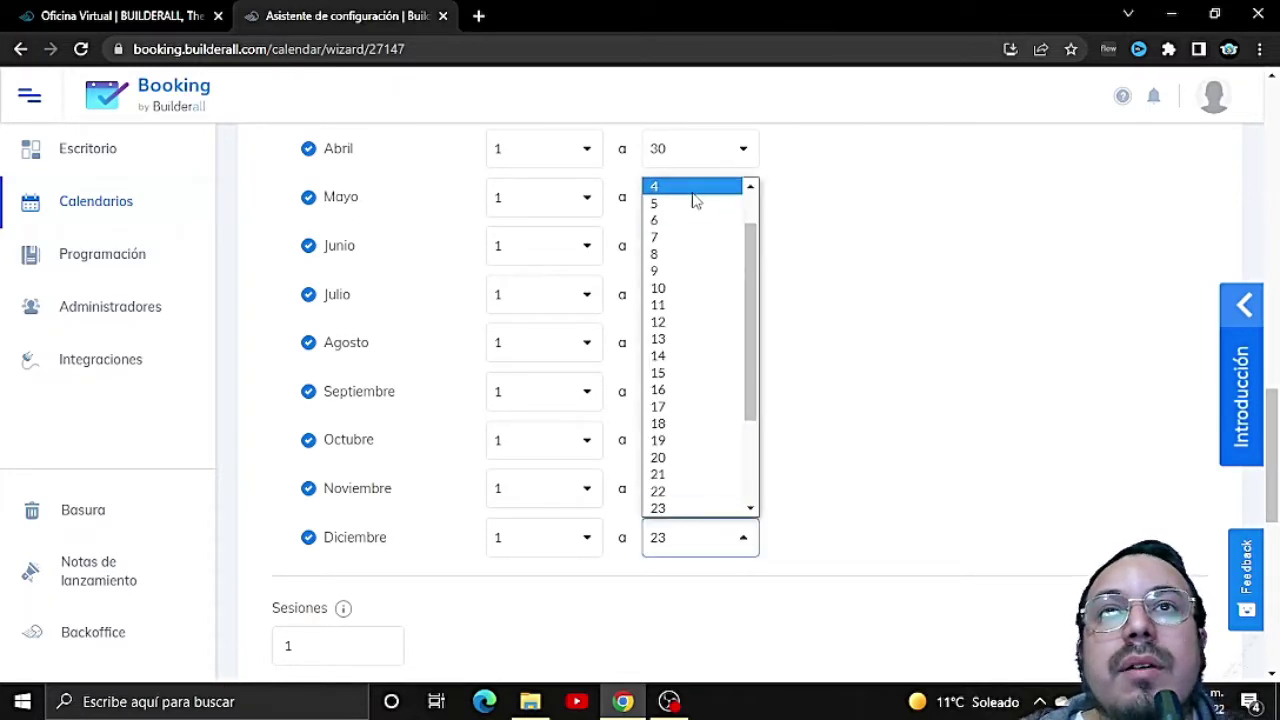
pyautogui.scroll(-3, 724, 493)
pyautogui.click(694, 508)
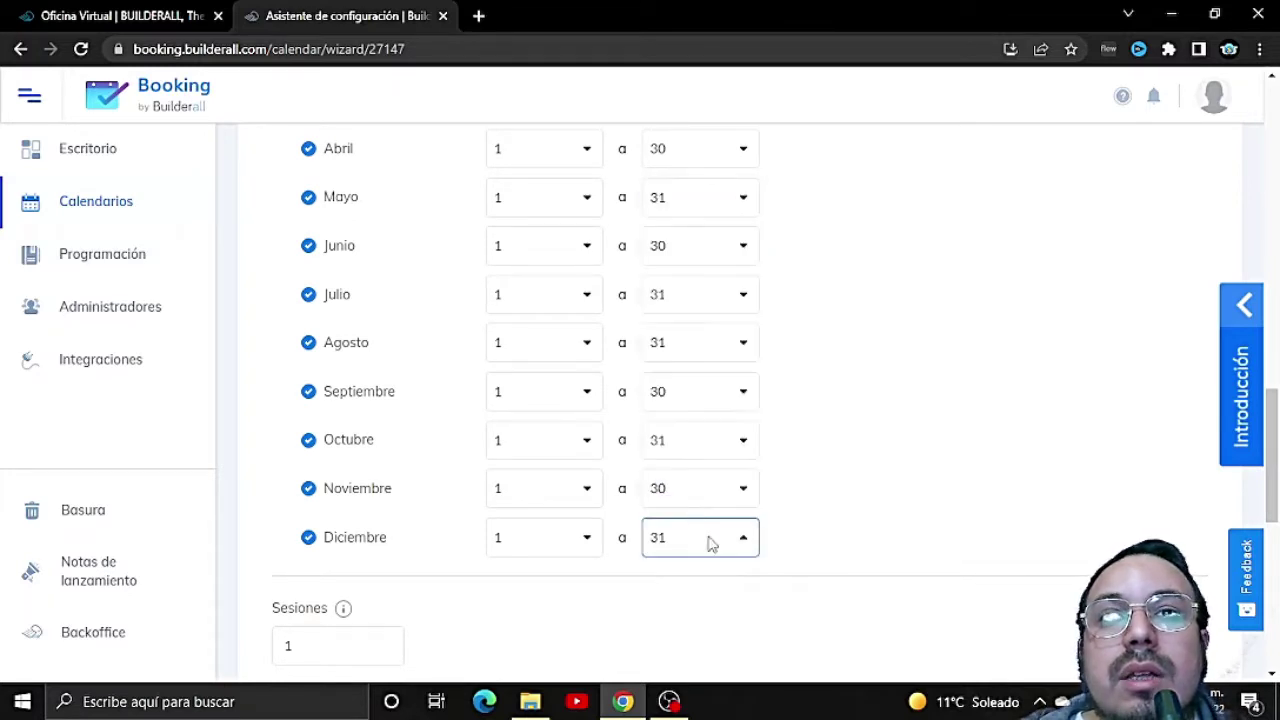
pyautogui.scroll(-4, 714, 576)
pyautogui.scroll(-3, 700, 570)
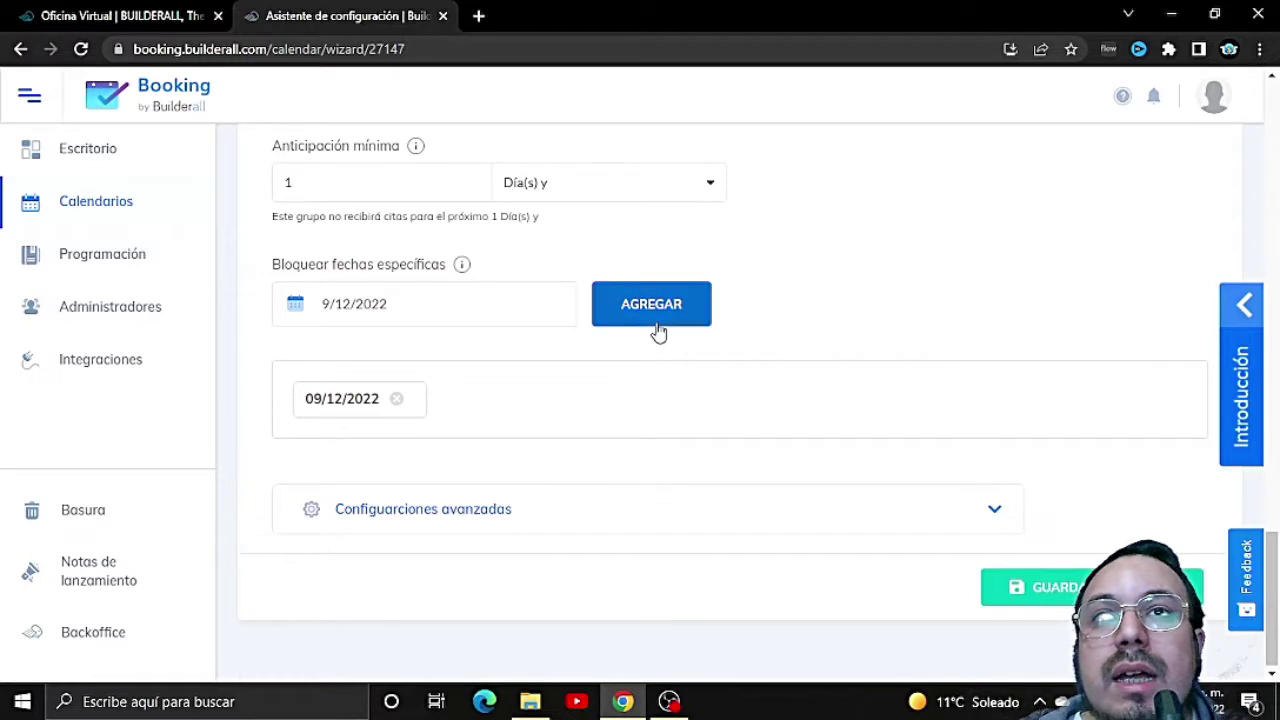
pyautogui.click(649, 311)
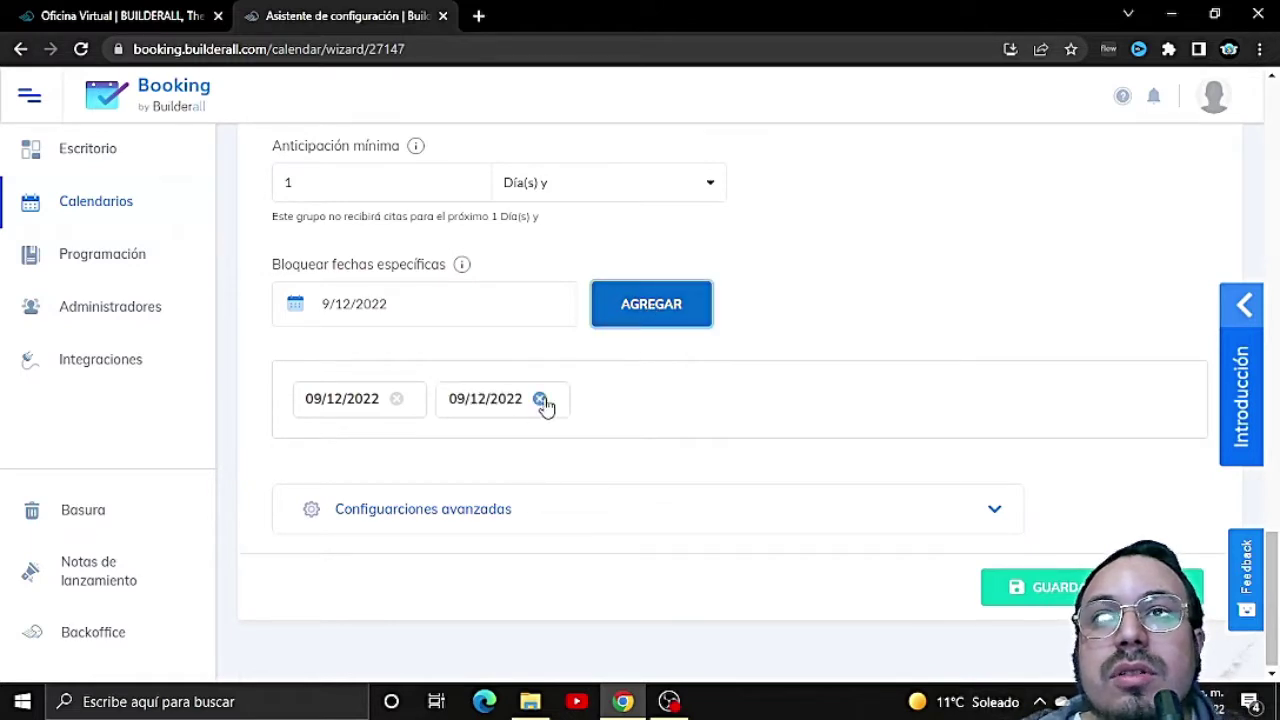
pyautogui.click(295, 304)
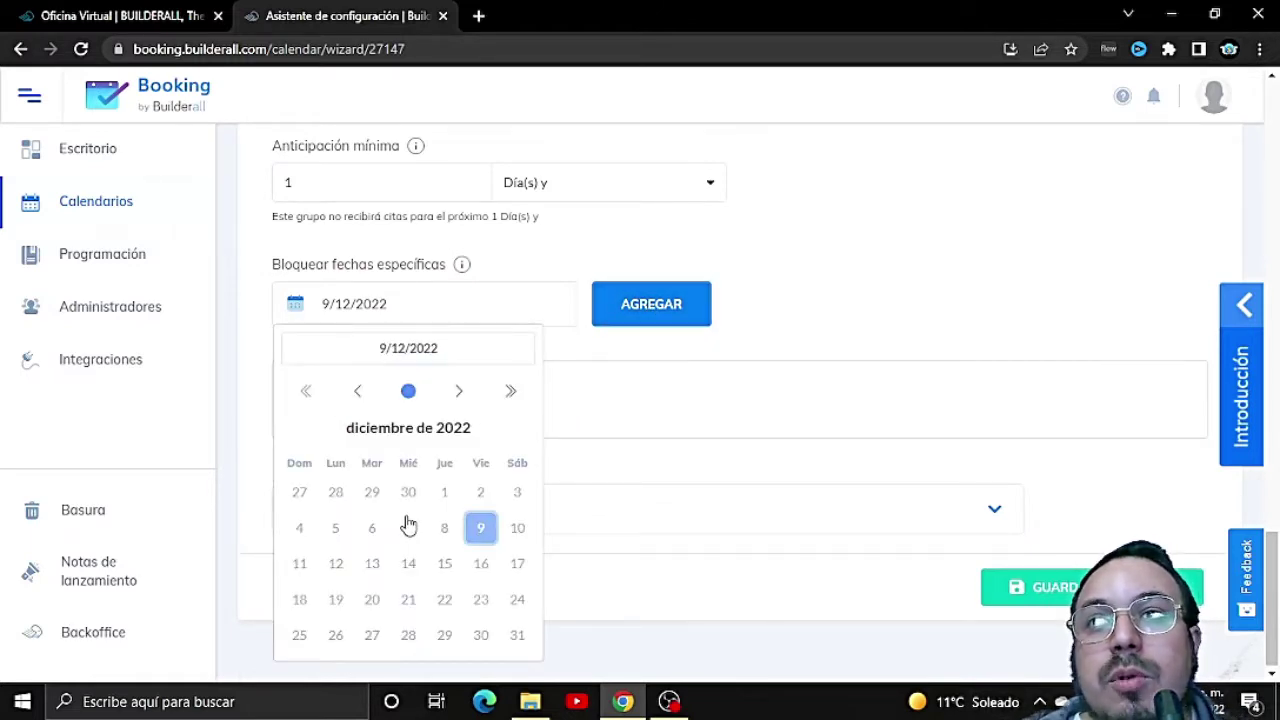
# Step: Block the specific dates 24/12/2022, 25/12/2022 and 31/12/2022
pyautogui.click(517, 600)
pyautogui.click(654, 299)
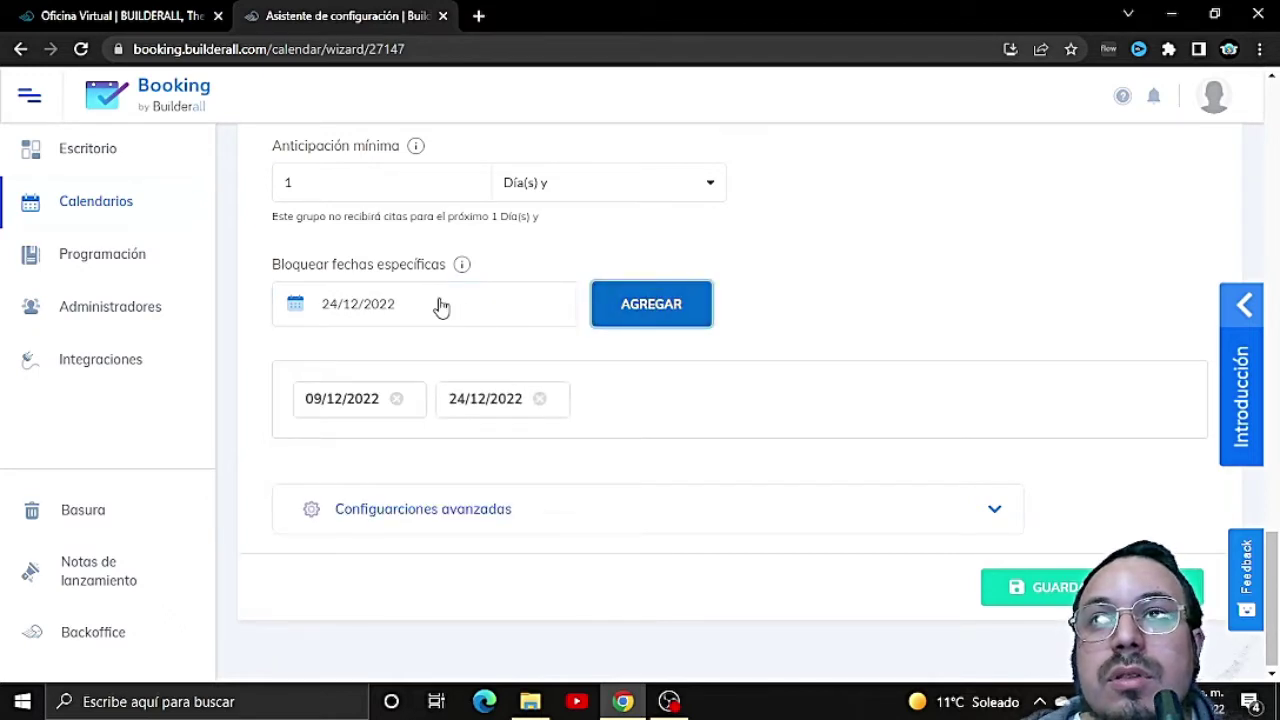
pyautogui.click(298, 304)
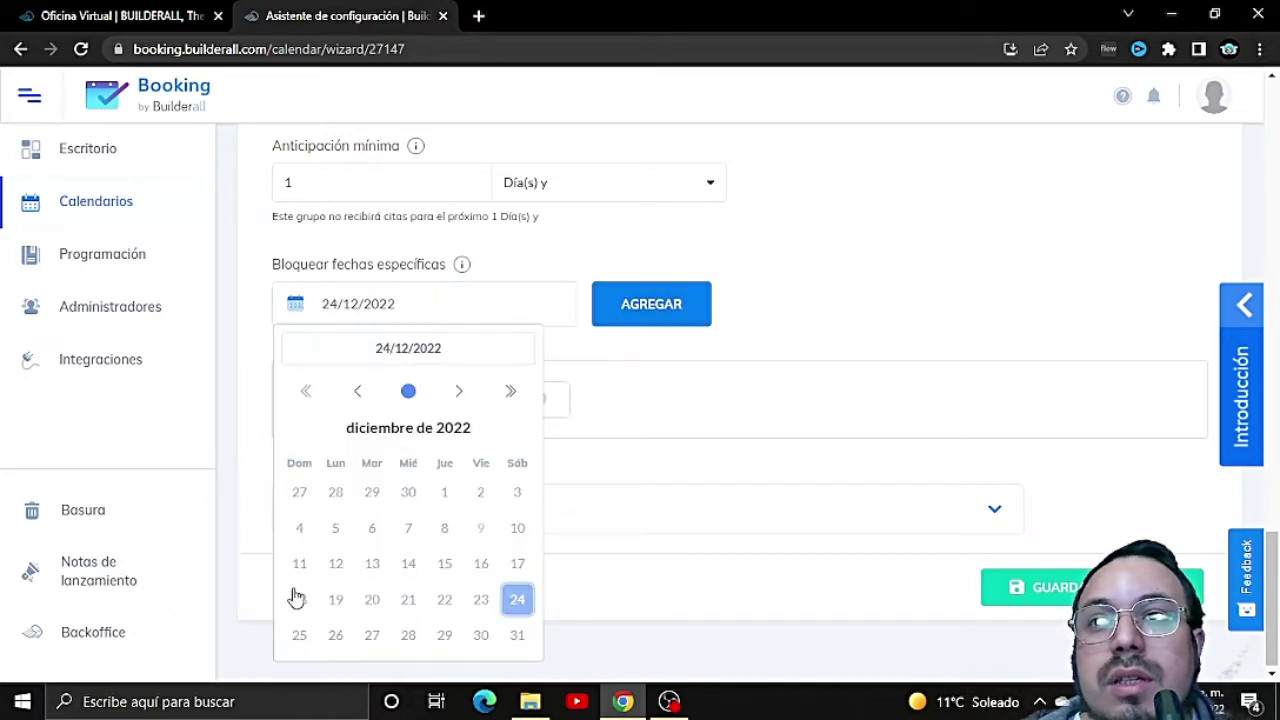
pyautogui.click(302, 638)
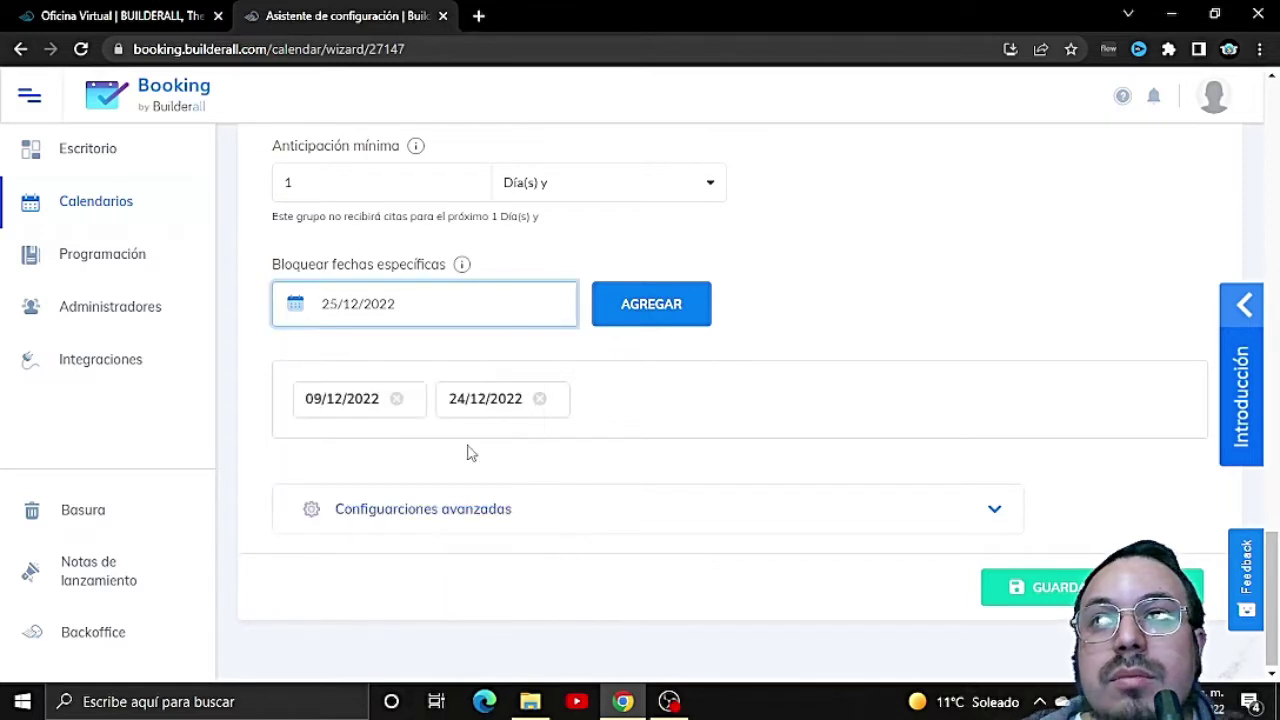
pyautogui.click(636, 320)
pyautogui.click(346, 312)
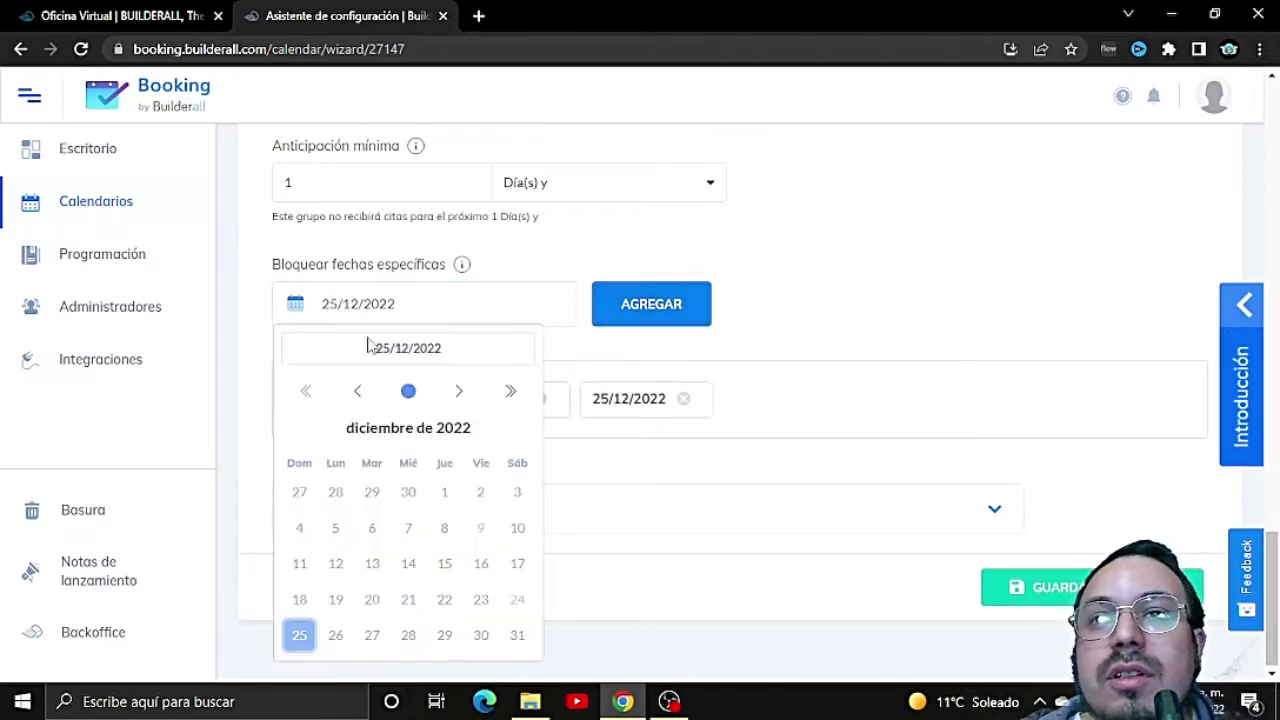
pyautogui.click(520, 636)
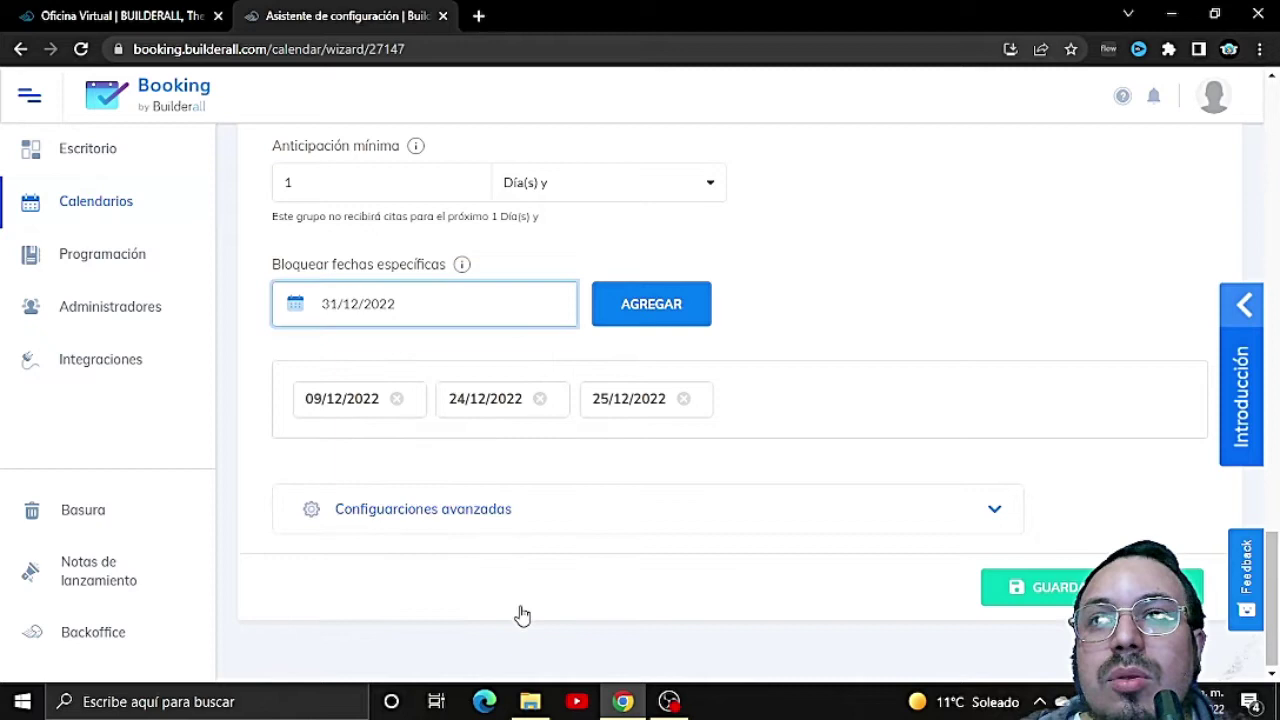
pyautogui.click(651, 317)
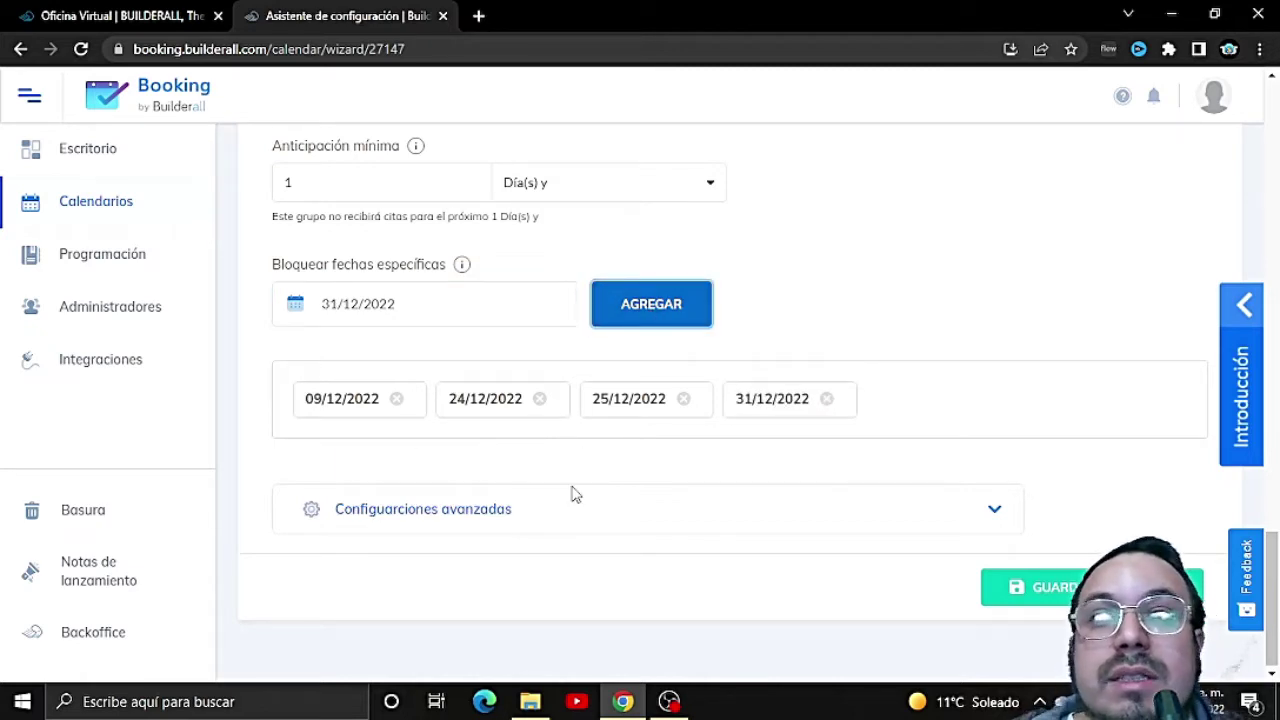
pyautogui.click(662, 518)
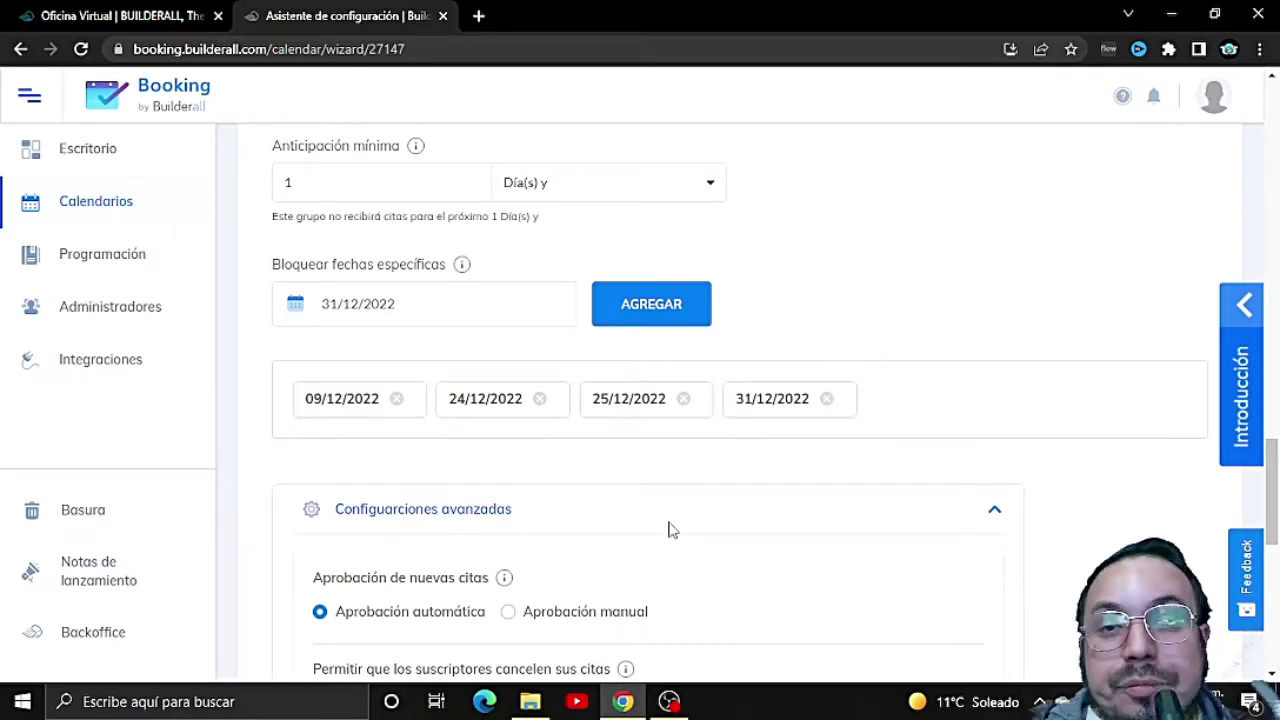
pyautogui.scroll(-2, 670, 530)
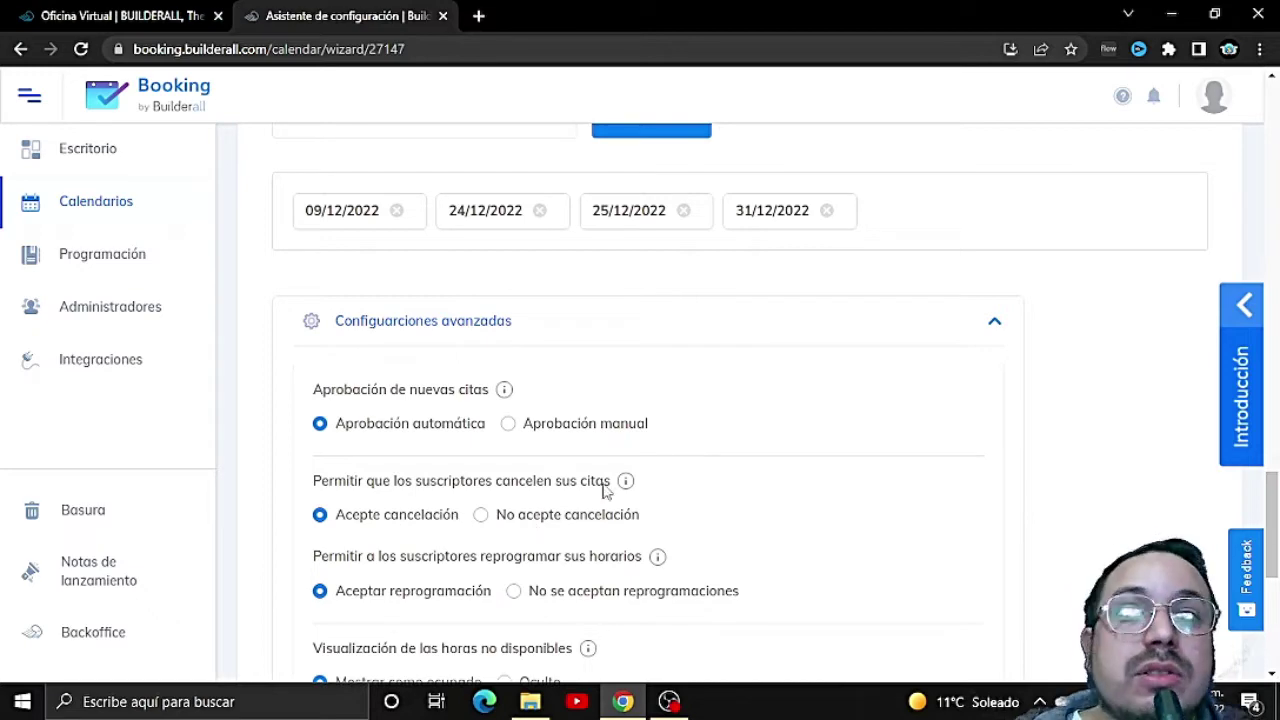
pyautogui.moveTo(630, 484)
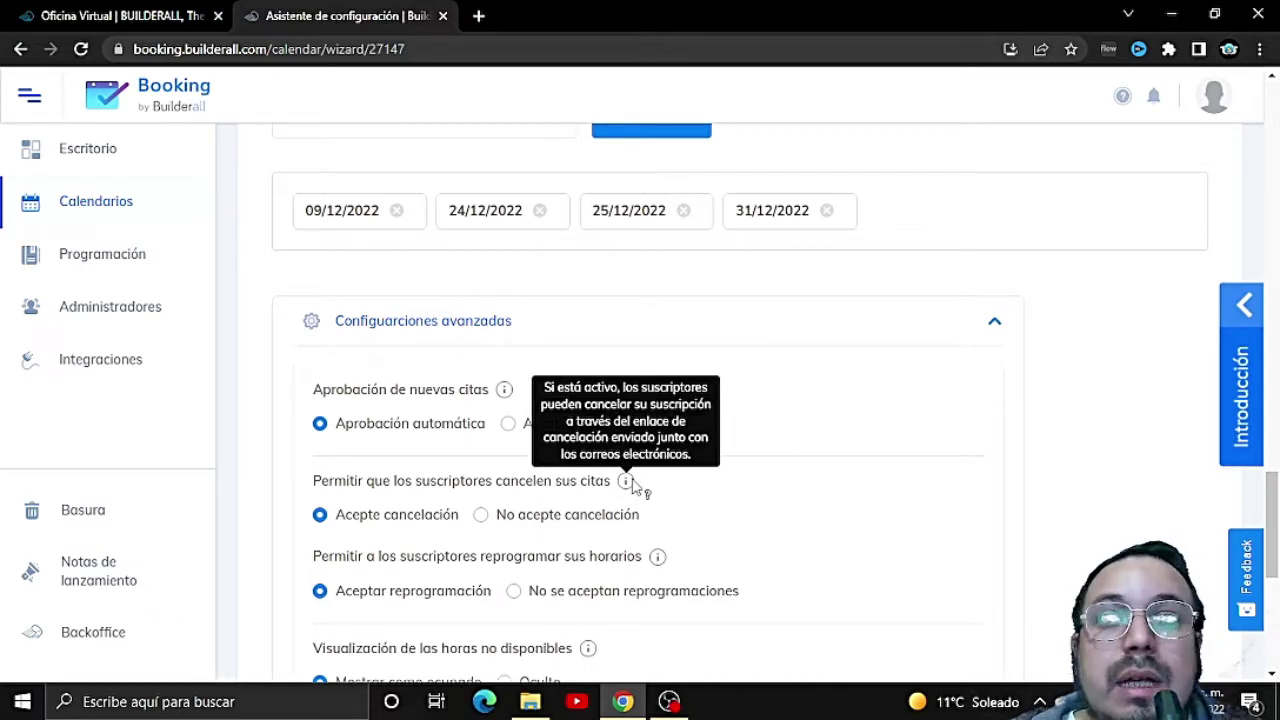
pyautogui.scroll(-1, 632, 485)
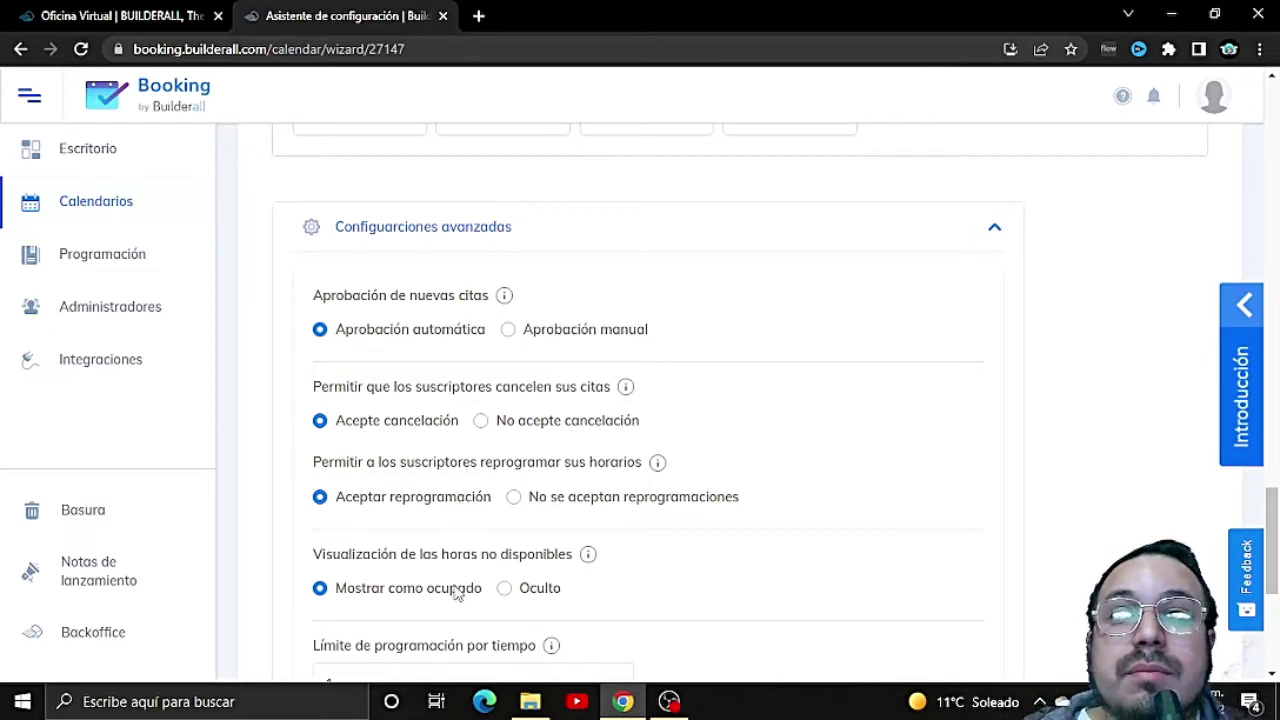
pyautogui.scroll(-1, 455, 593)
pyautogui.scroll(-1, 455, 593)
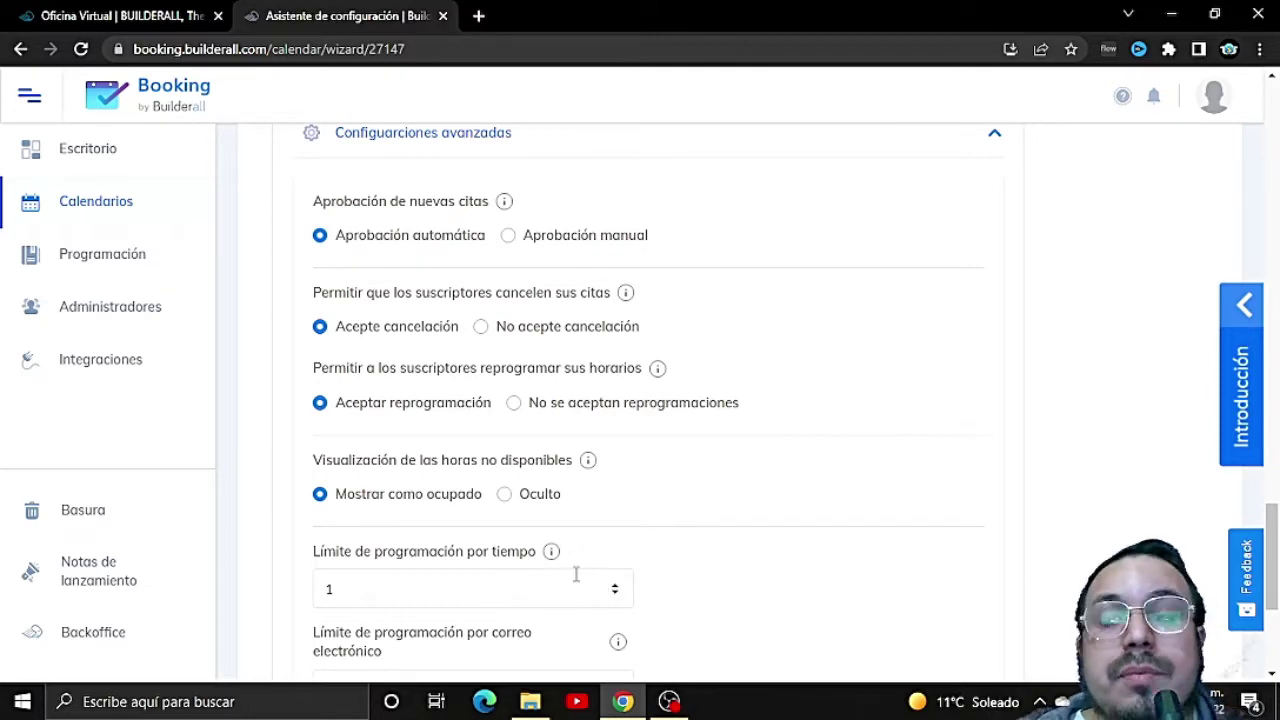
pyautogui.moveTo(553, 556)
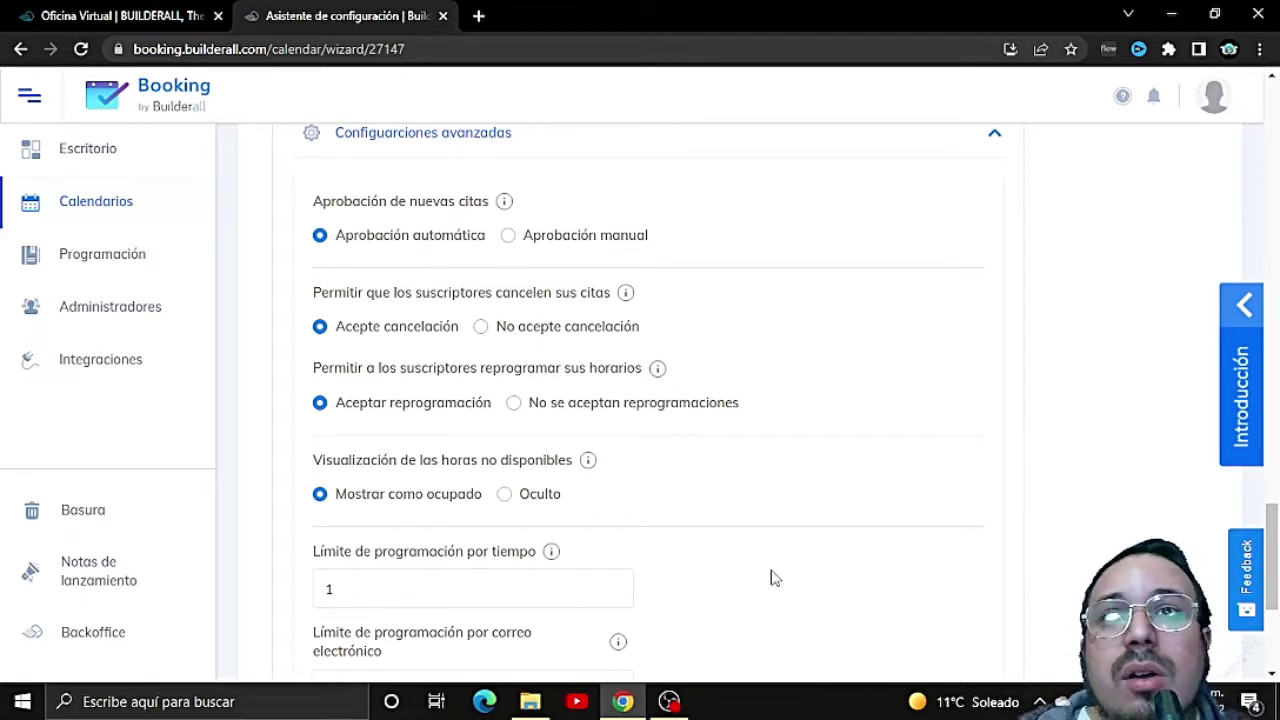
pyautogui.scroll(-2, 770, 578)
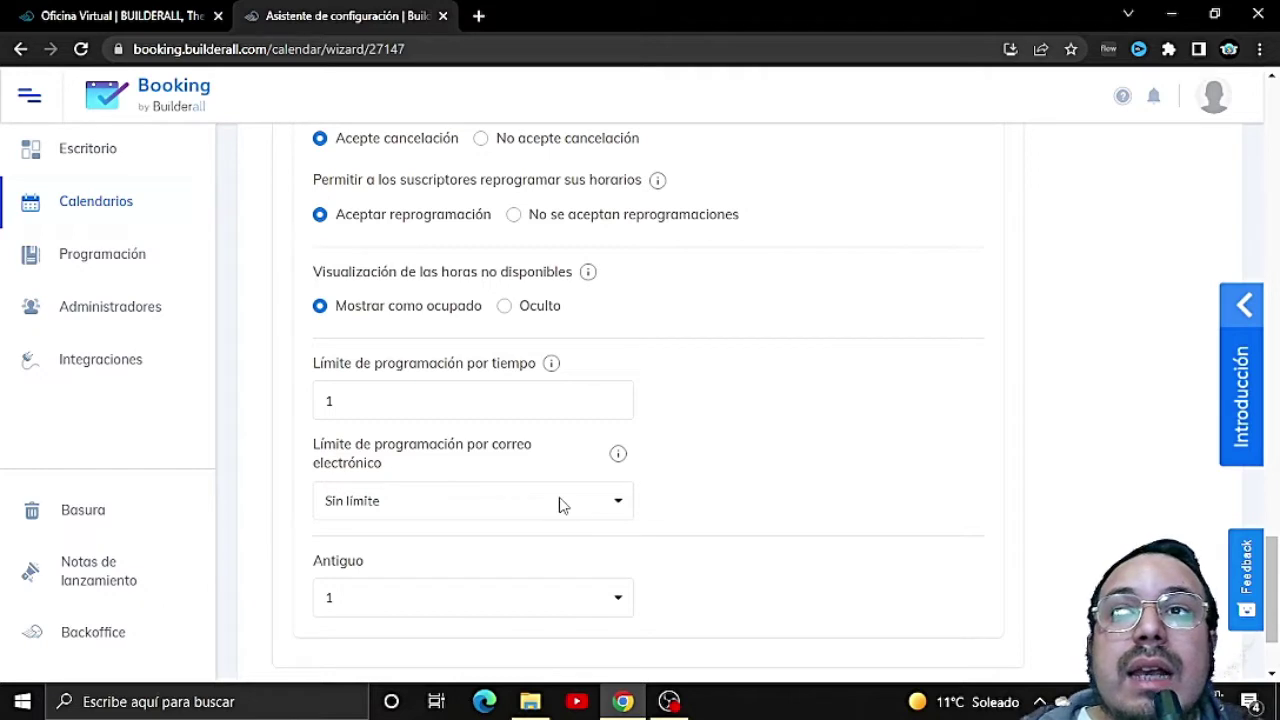
# Step: Keep the per-email booking limit at Sin límite and Antiguo at 1
pyautogui.click(615, 503)
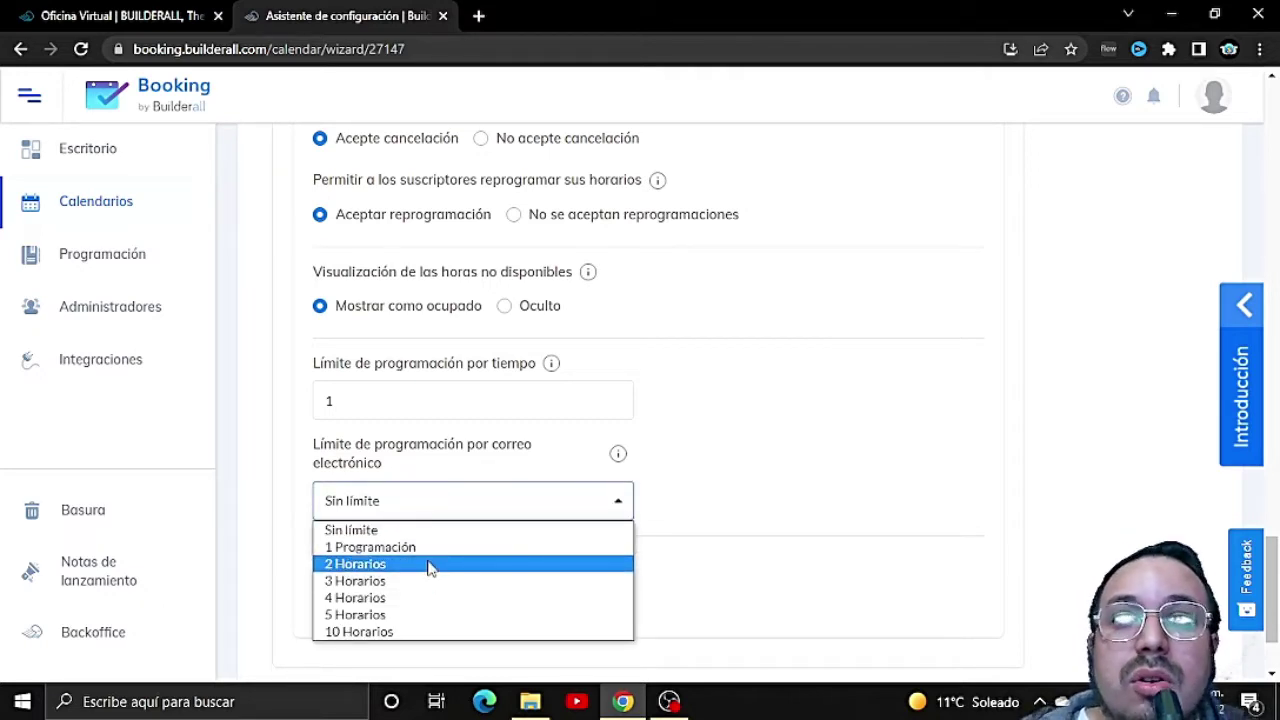
pyautogui.moveTo(621, 456)
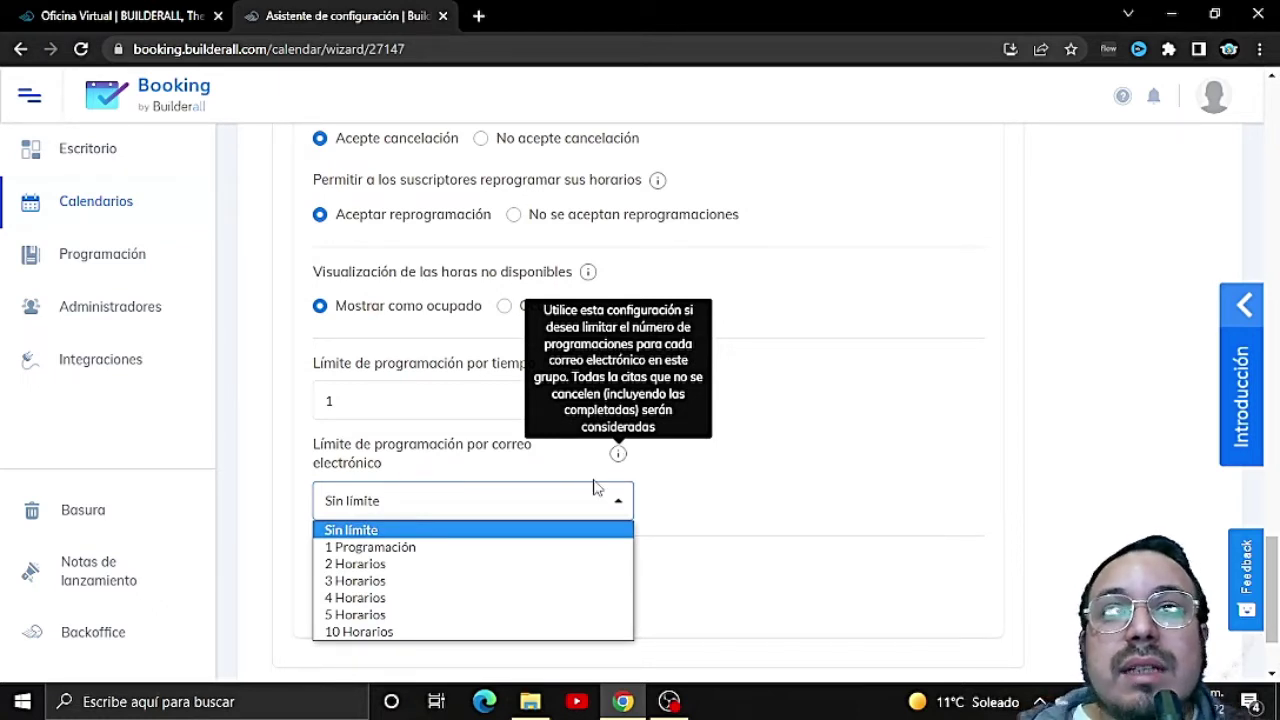
pyautogui.click(709, 514)
pyautogui.scroll(-1, 618, 533)
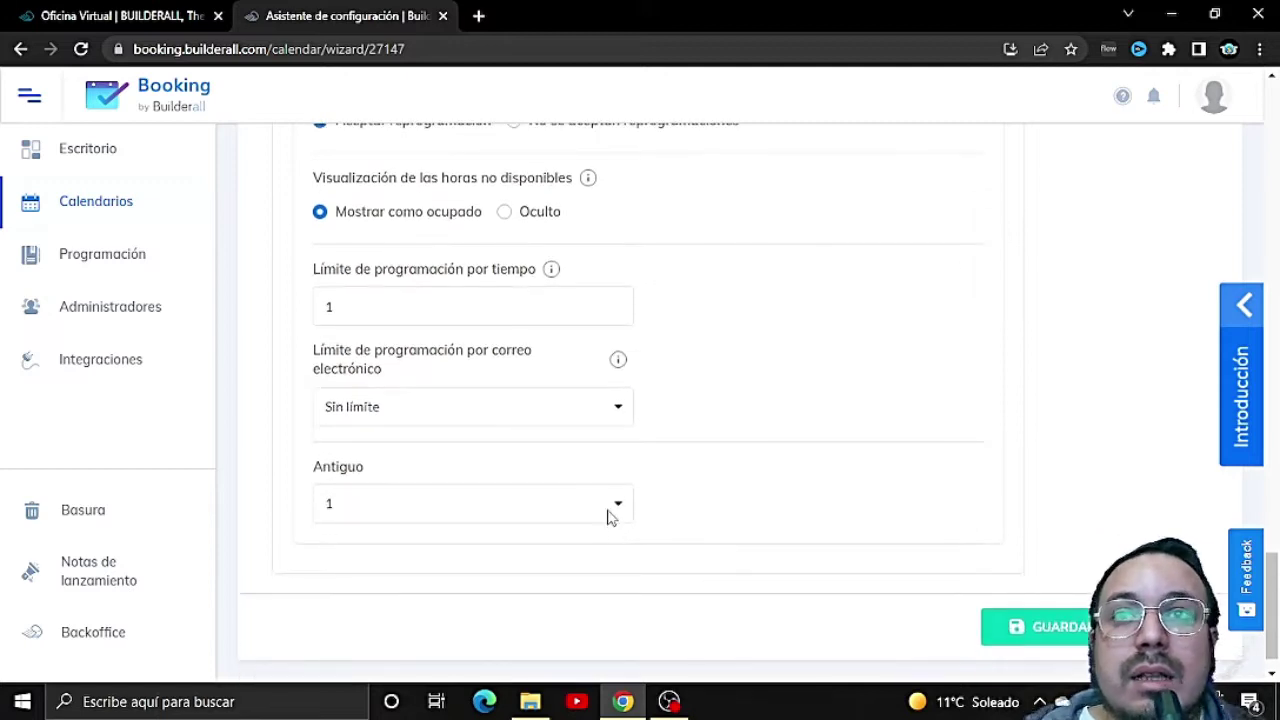
pyautogui.click(605, 507)
pyautogui.click(616, 510)
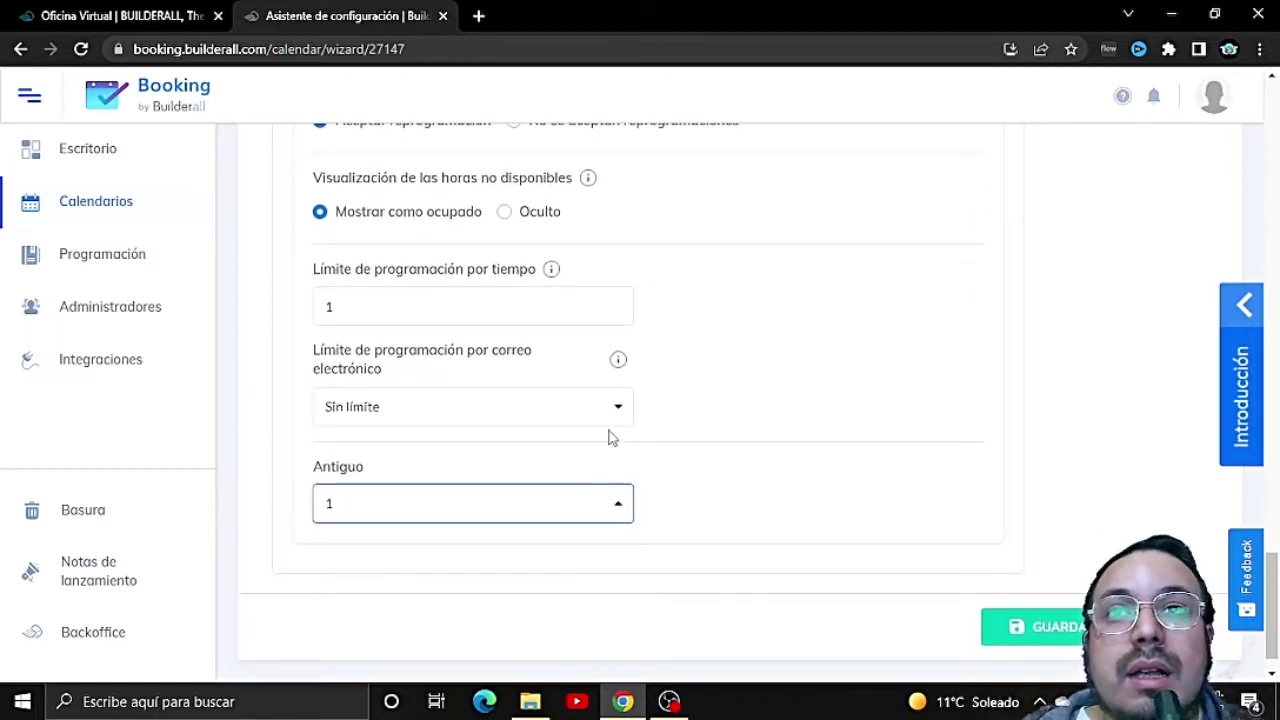
pyautogui.click(583, 510)
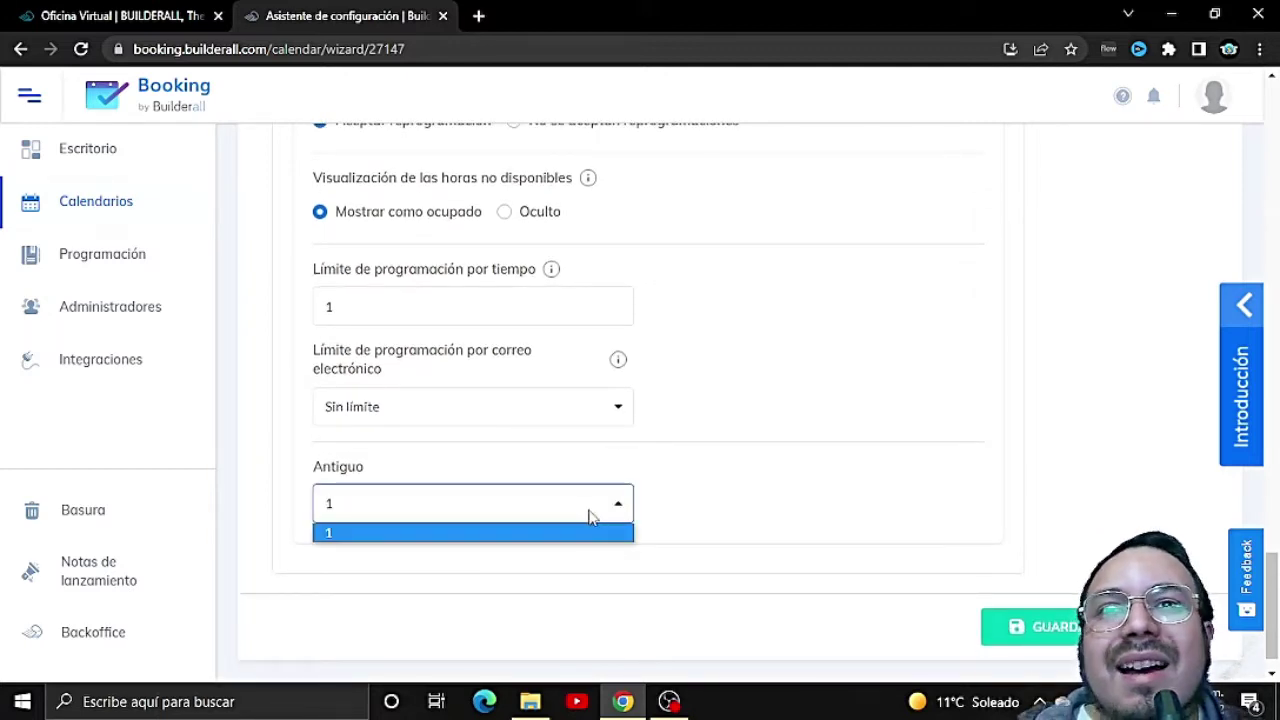
pyautogui.click(609, 514)
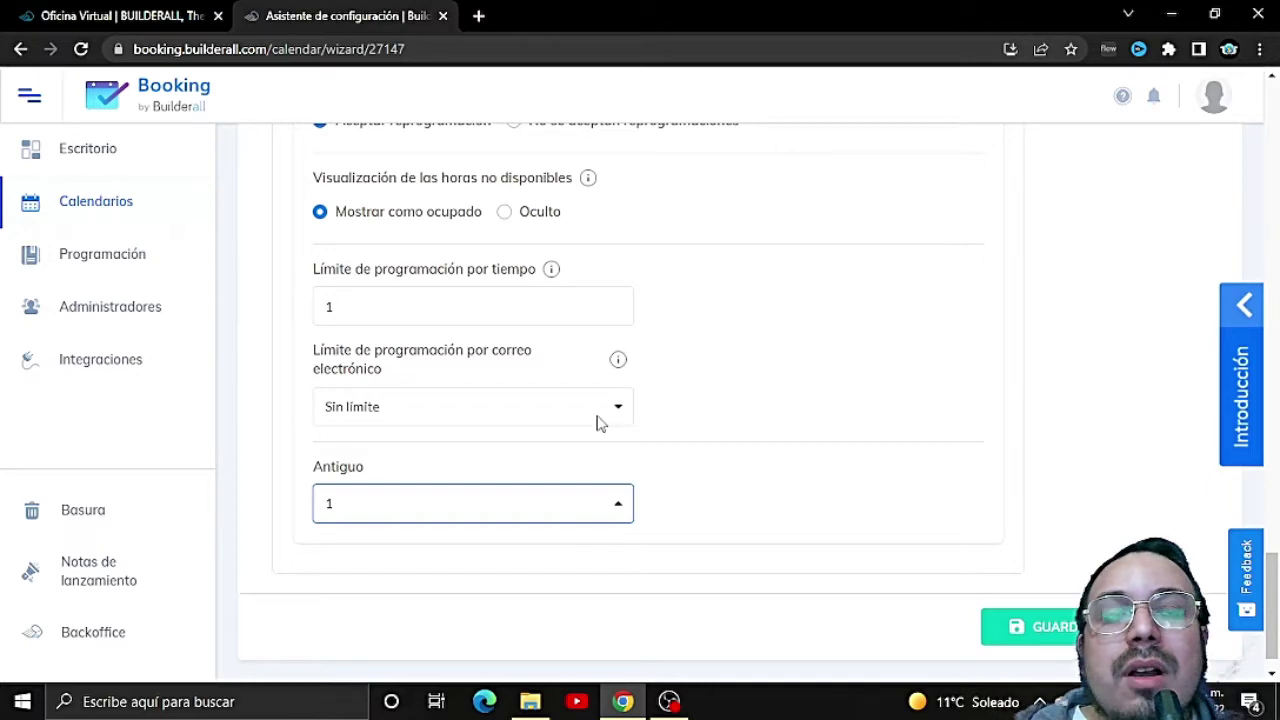
# Step: Save the scheduling step to advance to Formularios & Redirecciones
pyautogui.scroll(2, 727, 474)
pyautogui.scroll(15, 728, 474)
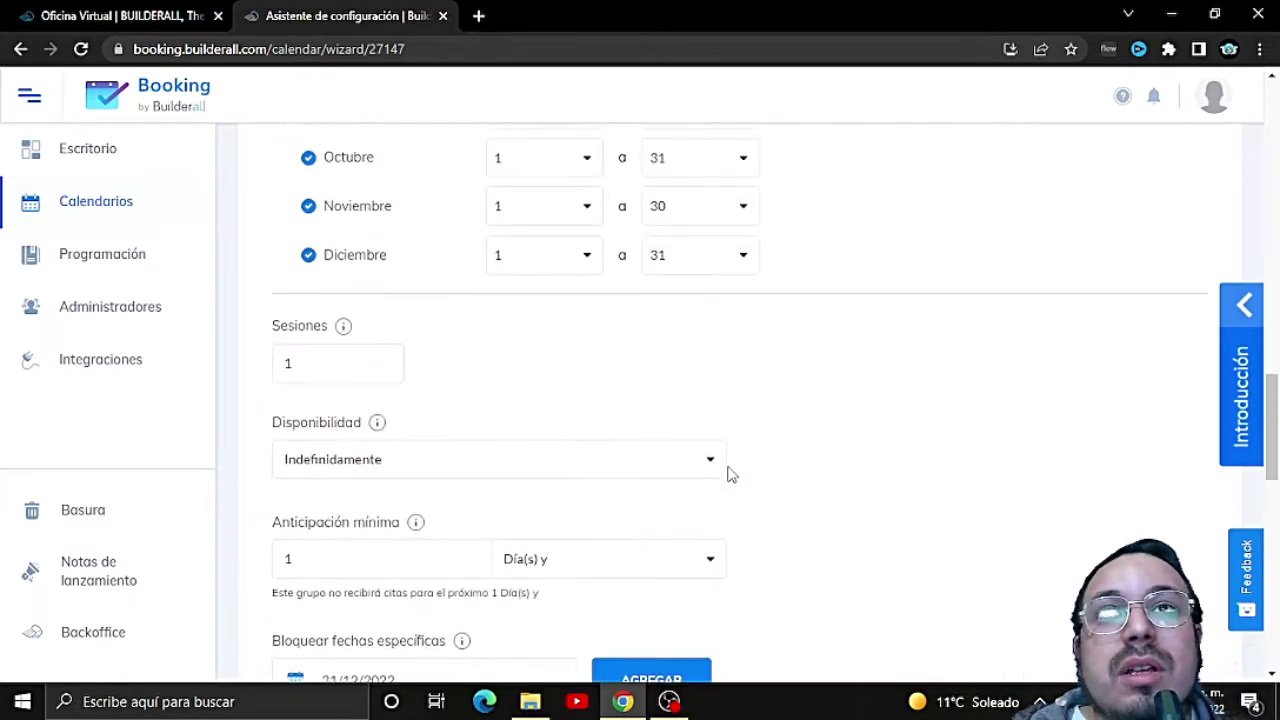
pyautogui.scroll(7, 728, 474)
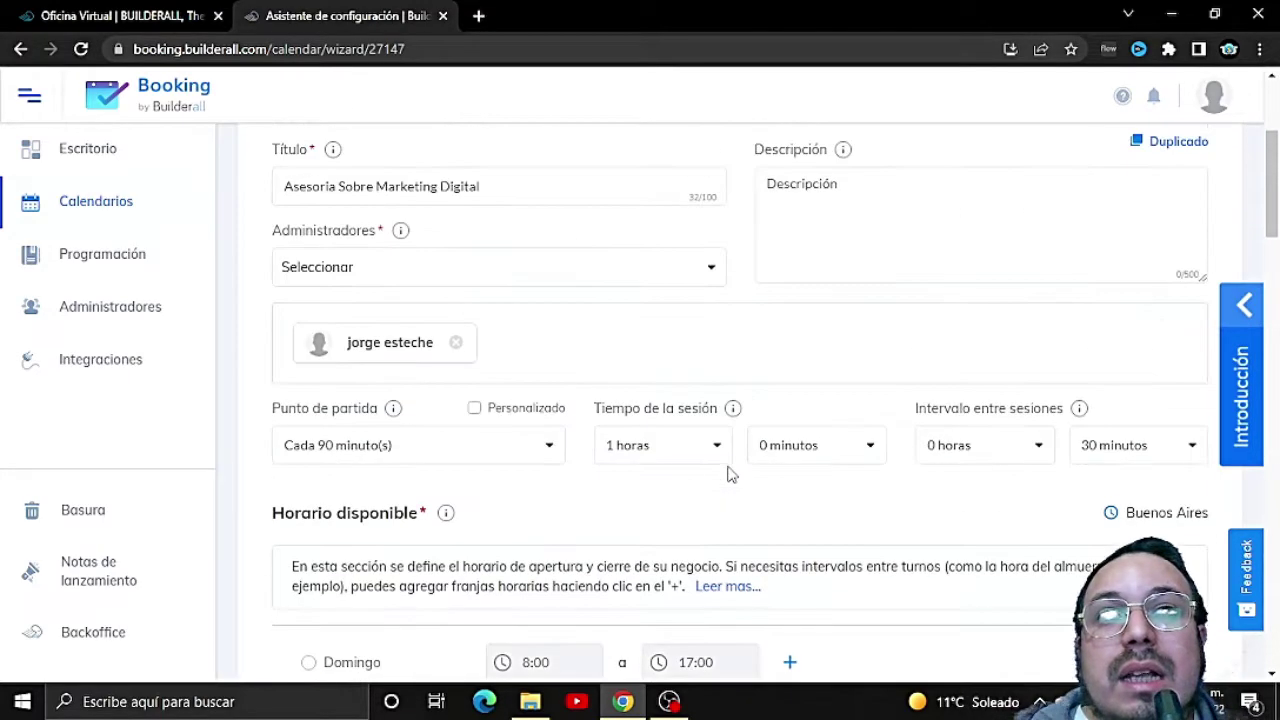
pyautogui.scroll(-2, 728, 474)
pyautogui.scroll(3, 730, 474)
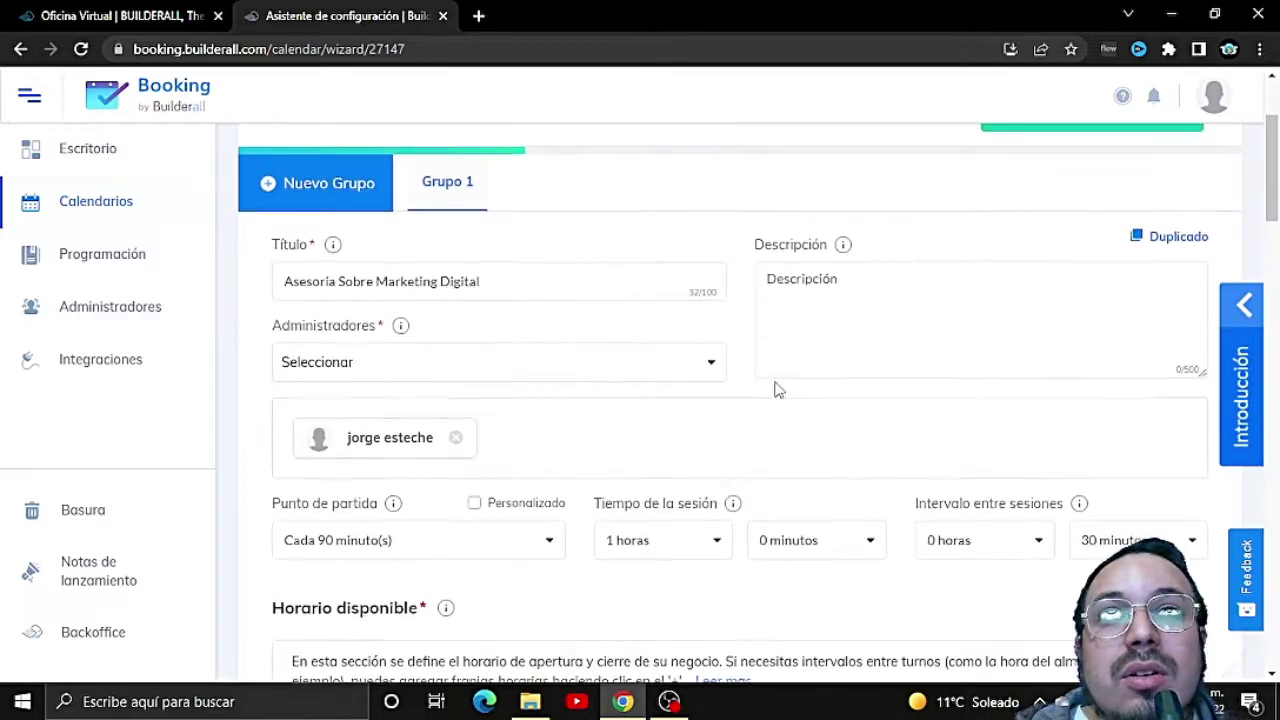
pyautogui.scroll(2, 774, 386)
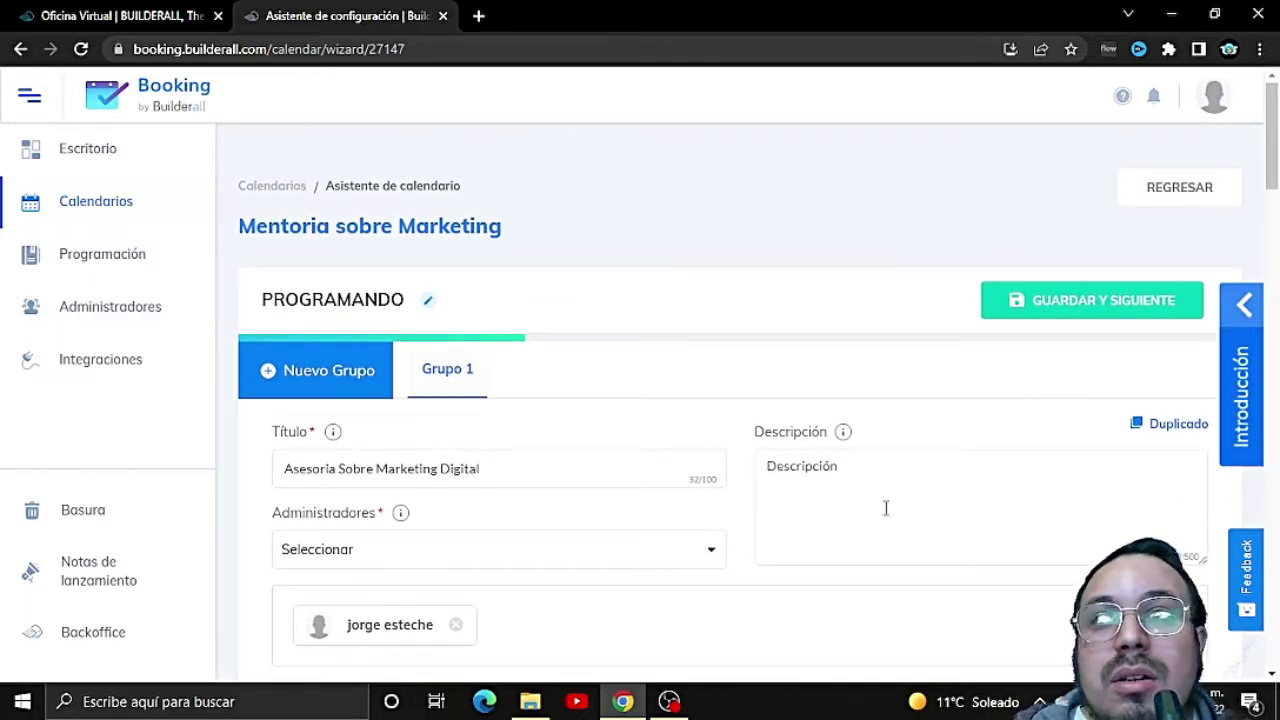
pyautogui.scroll(-15, 931, 486)
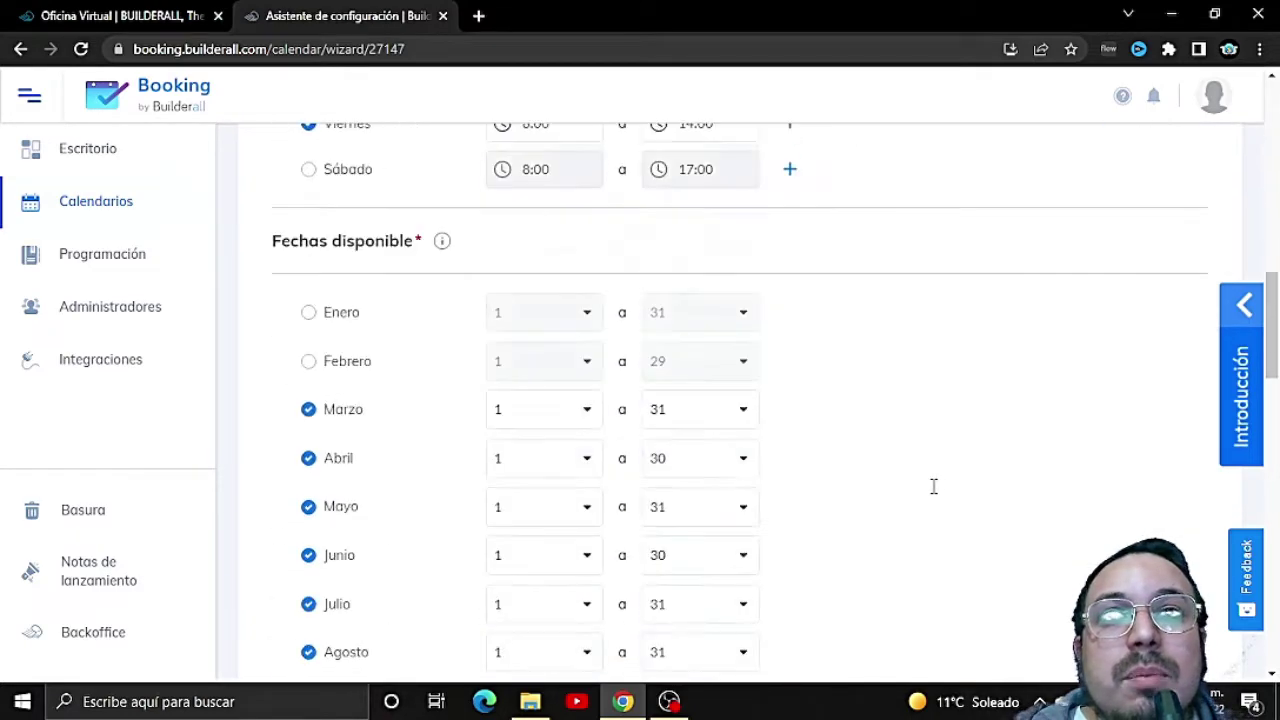
pyautogui.scroll(-10, 980, 503)
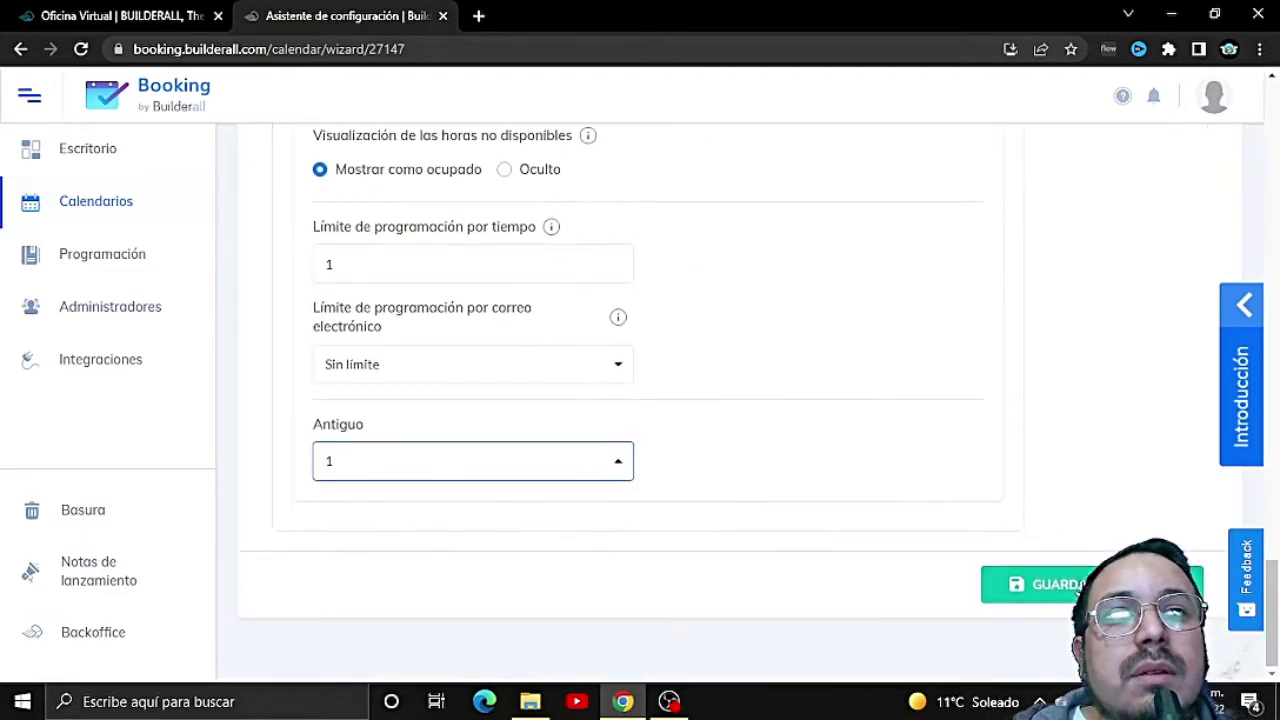
pyautogui.click(1045, 584)
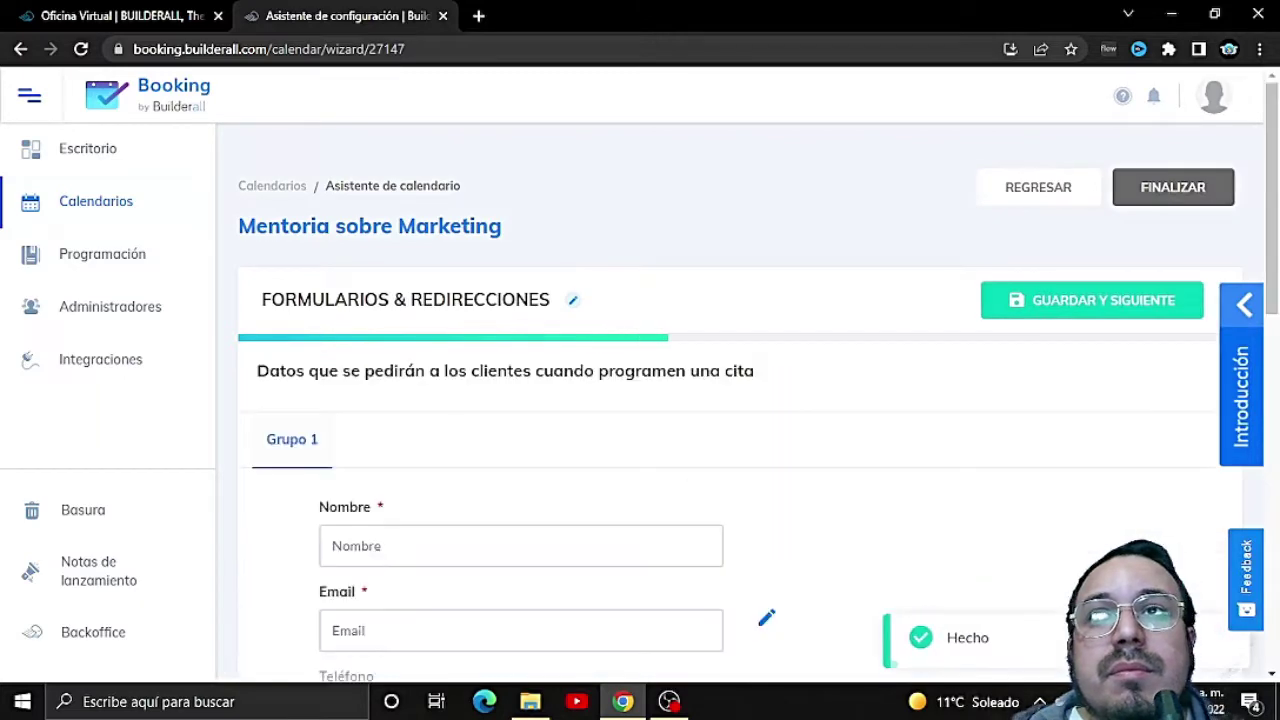
pyautogui.scroll(-1, 471, 477)
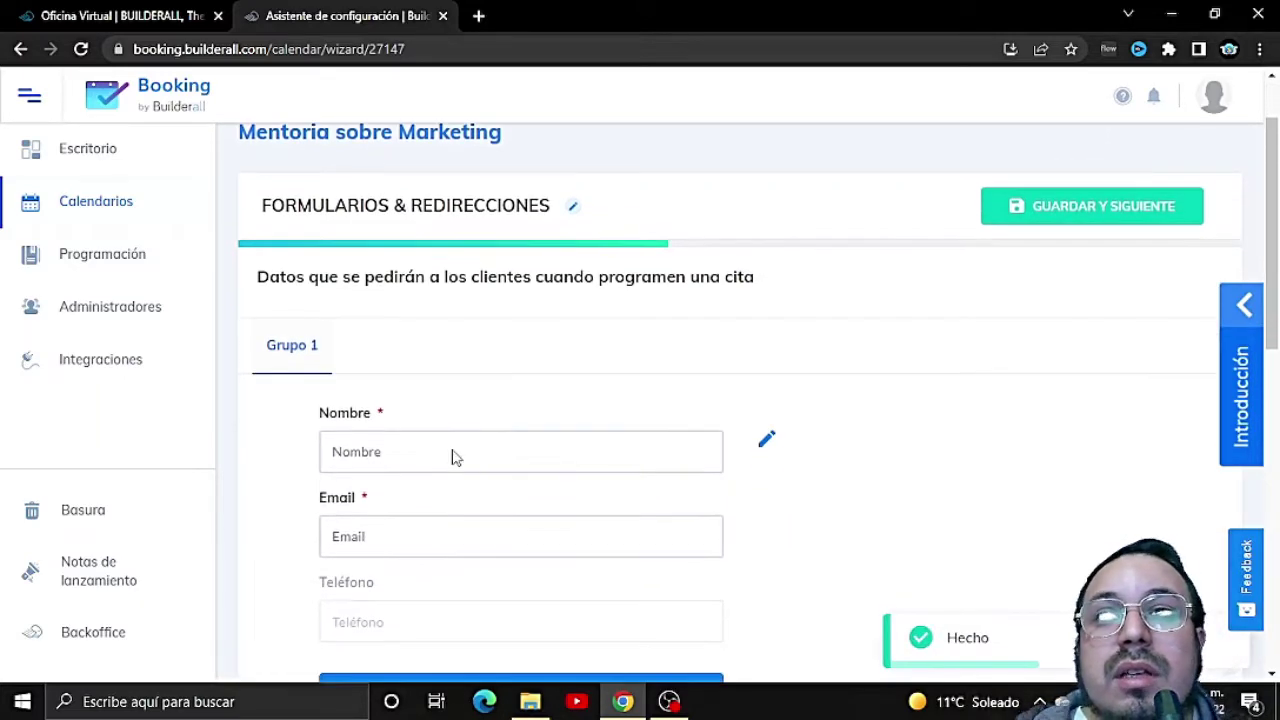
pyautogui.scroll(-1, 452, 456)
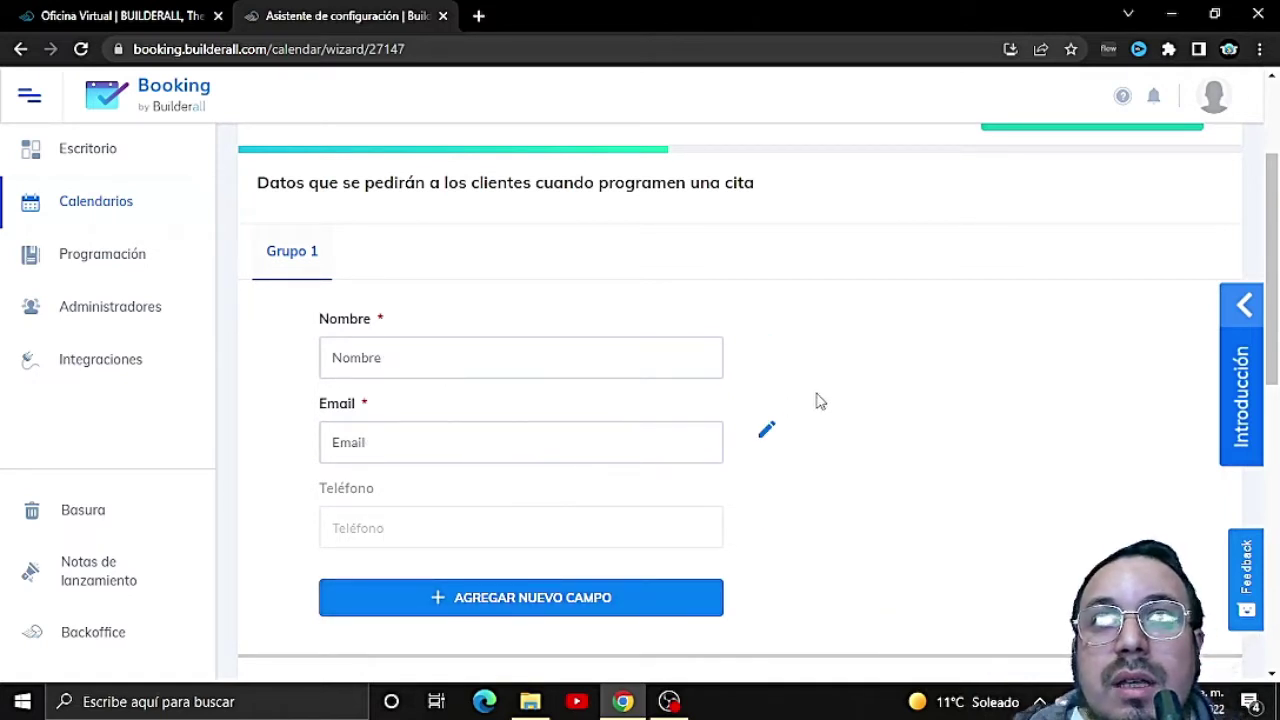
pyautogui.scroll(-4, 700, 490)
pyautogui.scroll(-1, 583, 560)
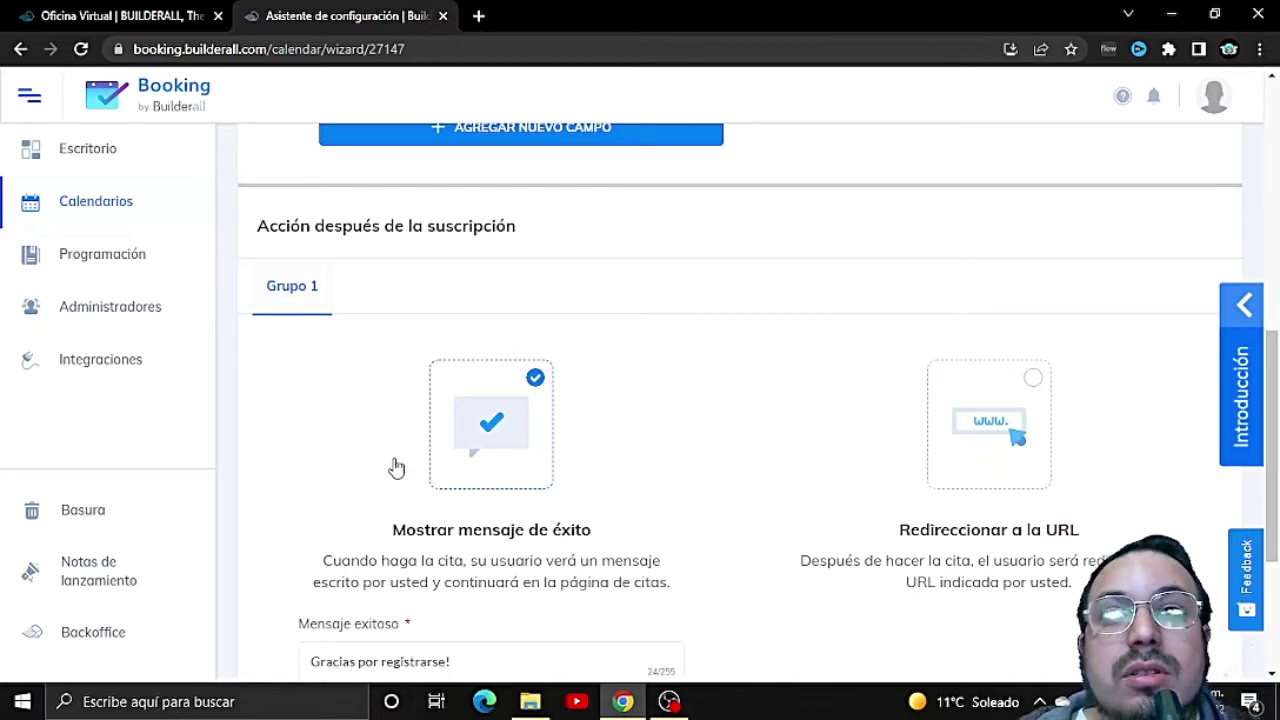
# Step: Try the after-booking redirect options: a Cheetah website page and a custom URL
pyautogui.click(972, 423)
pyautogui.scroll(-2, 900, 480)
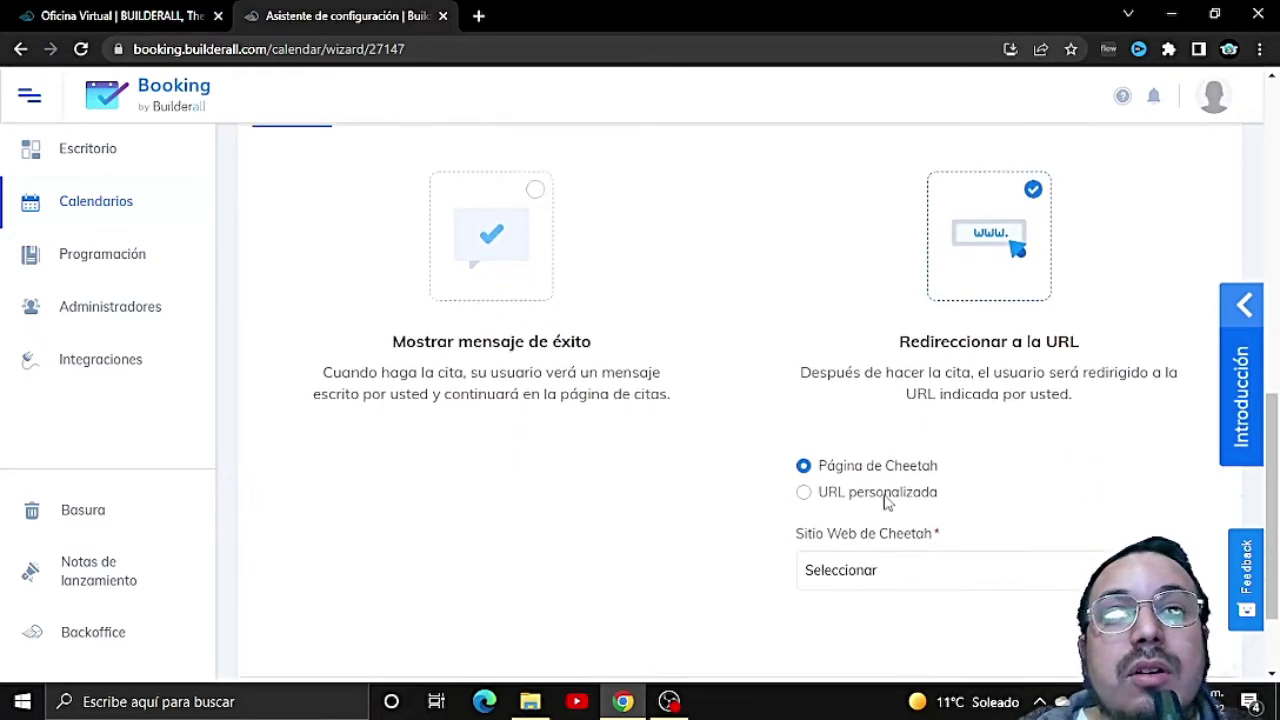
pyautogui.click(906, 564)
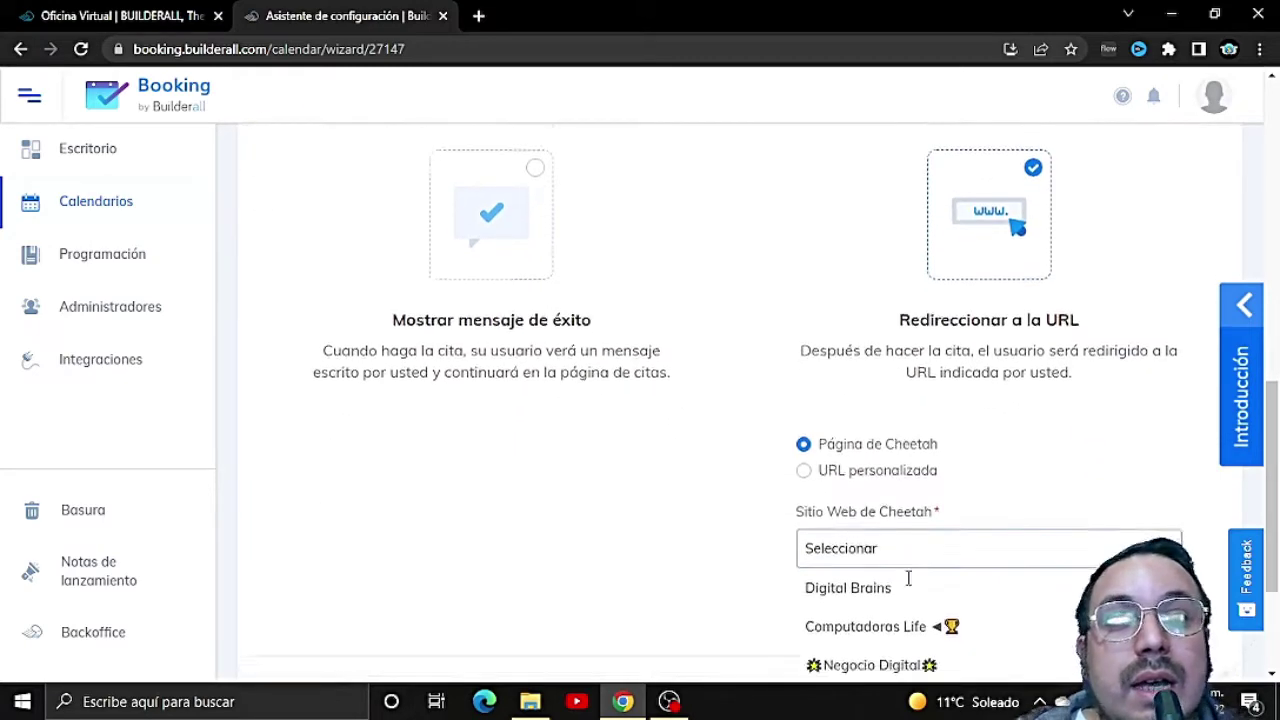
pyautogui.scroll(-3, 914, 588)
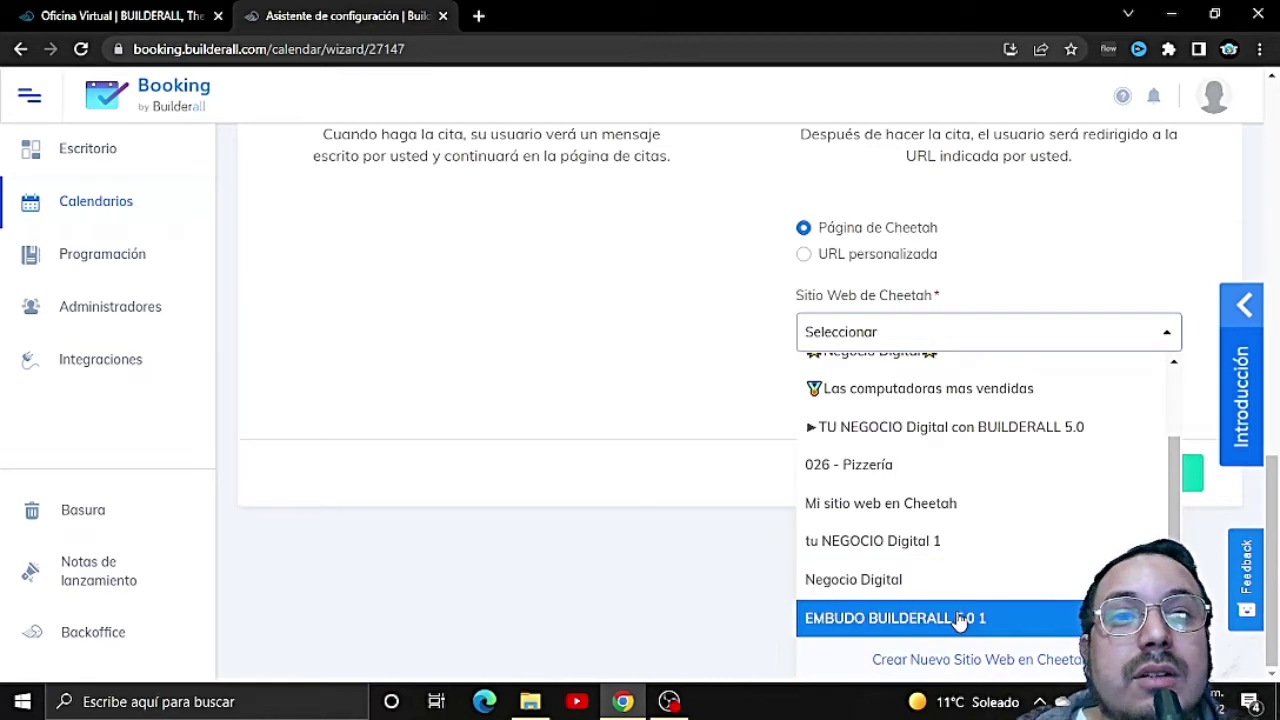
pyautogui.scroll(5, 955, 610)
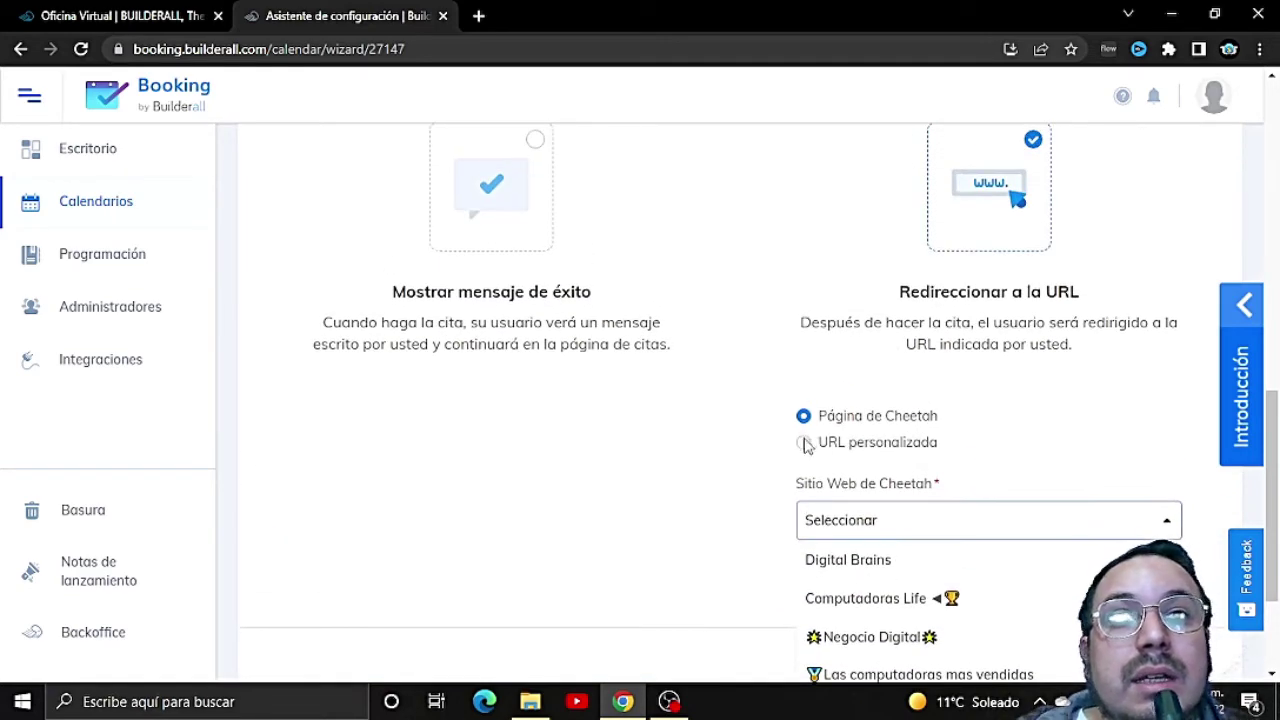
pyautogui.click(805, 443)
pyautogui.click(808, 417)
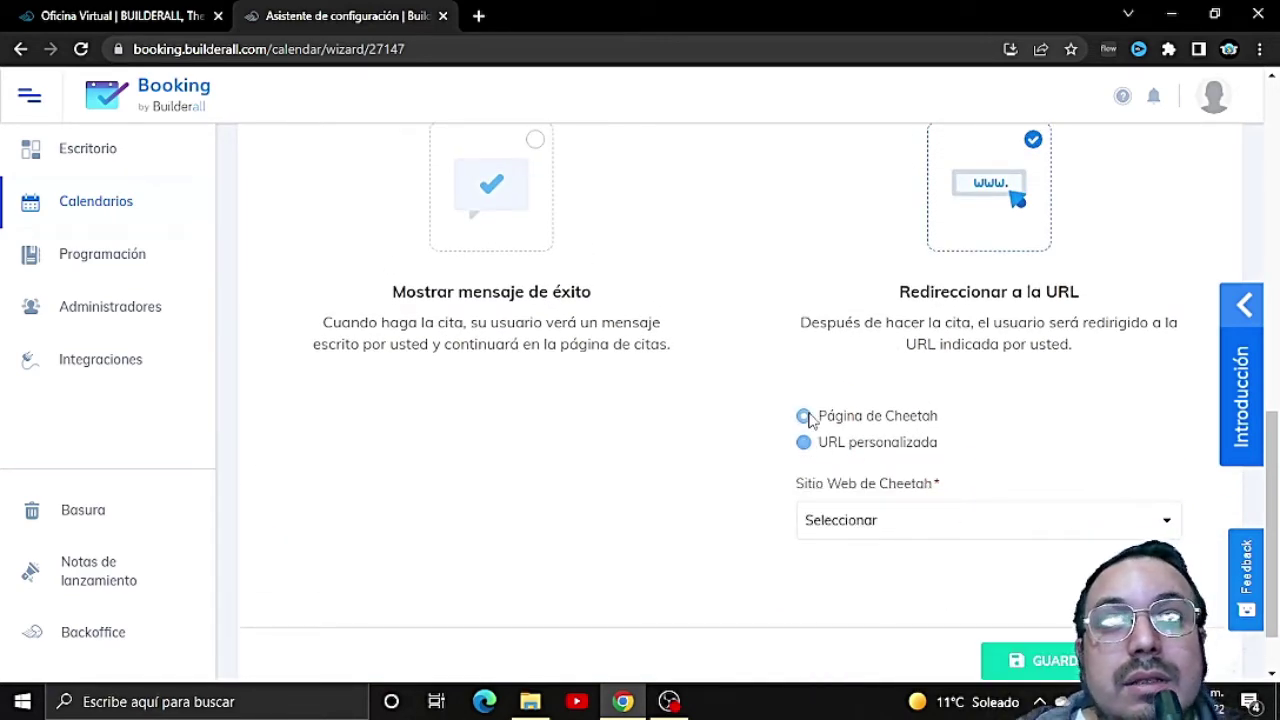
pyautogui.scroll(3, 520, 366)
# Step: Show the success message 'Tu Turno Fue Confirmado Con Exito!' after booking and save the step
pyautogui.click(527, 425)
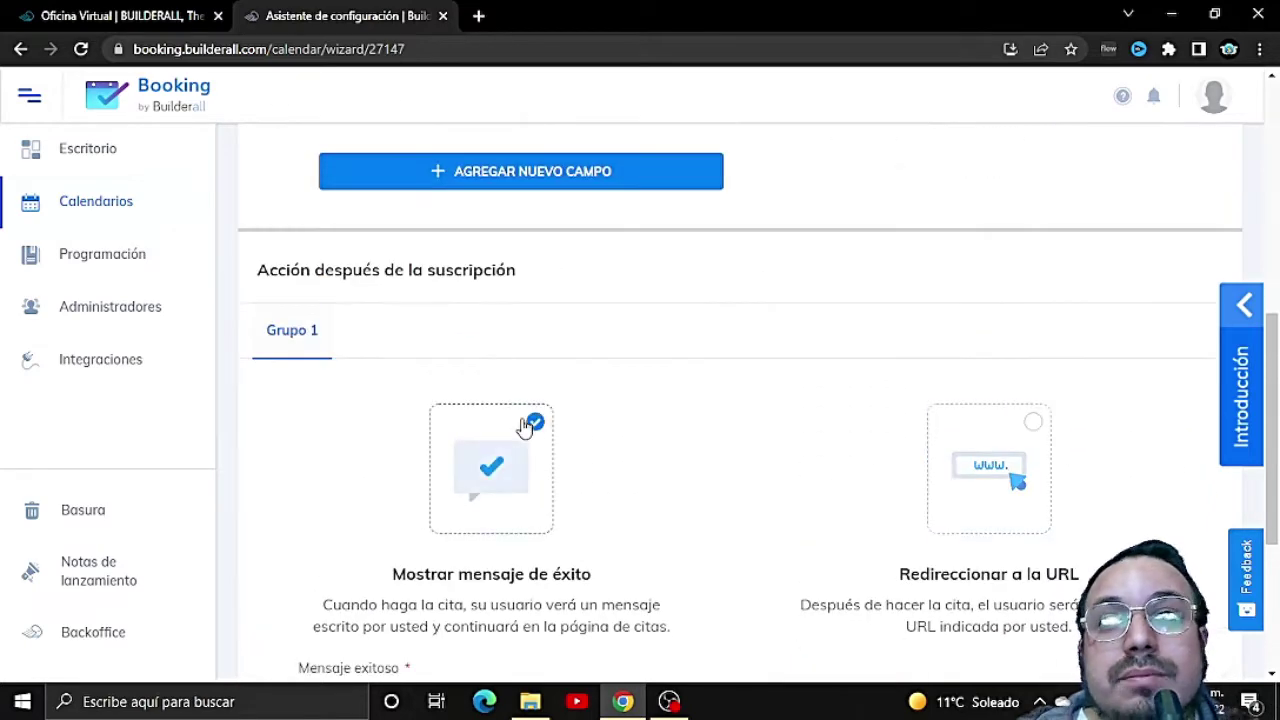
pyautogui.scroll(-3, 620, 520)
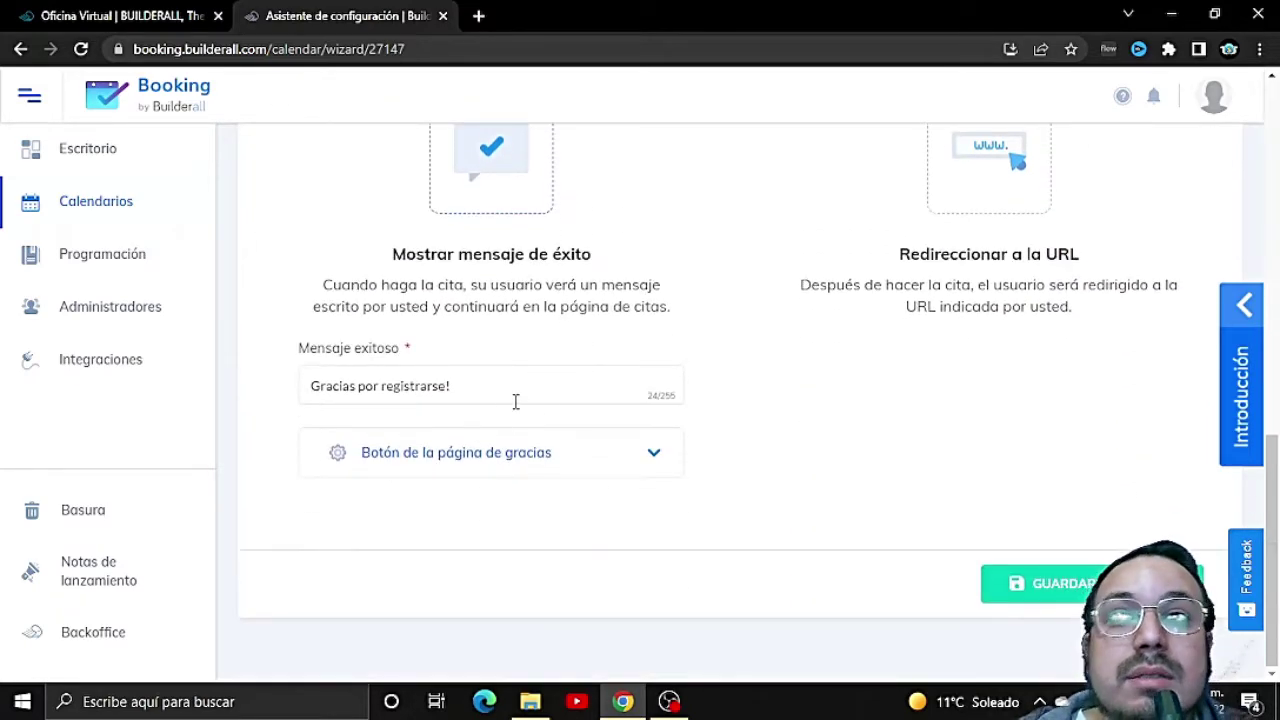
pyautogui.moveTo(509, 391); pyautogui.dragTo(305, 382)
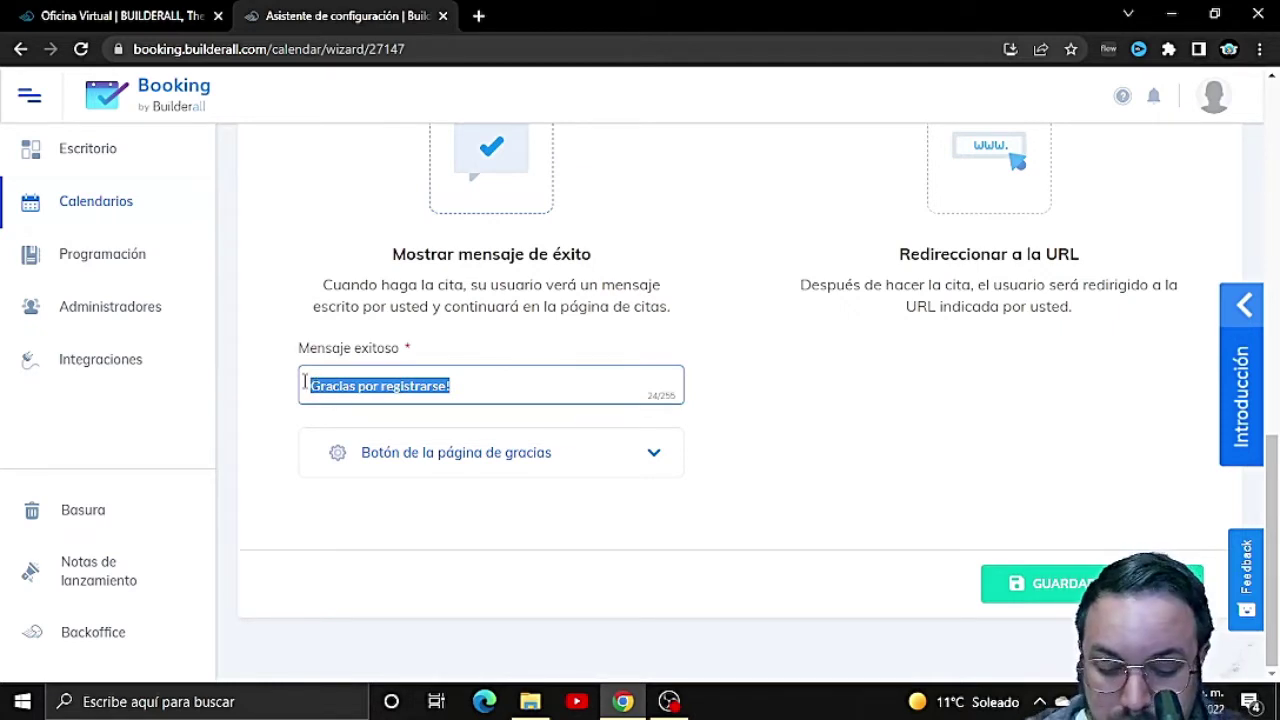
pyautogui.write('Tu Tur')
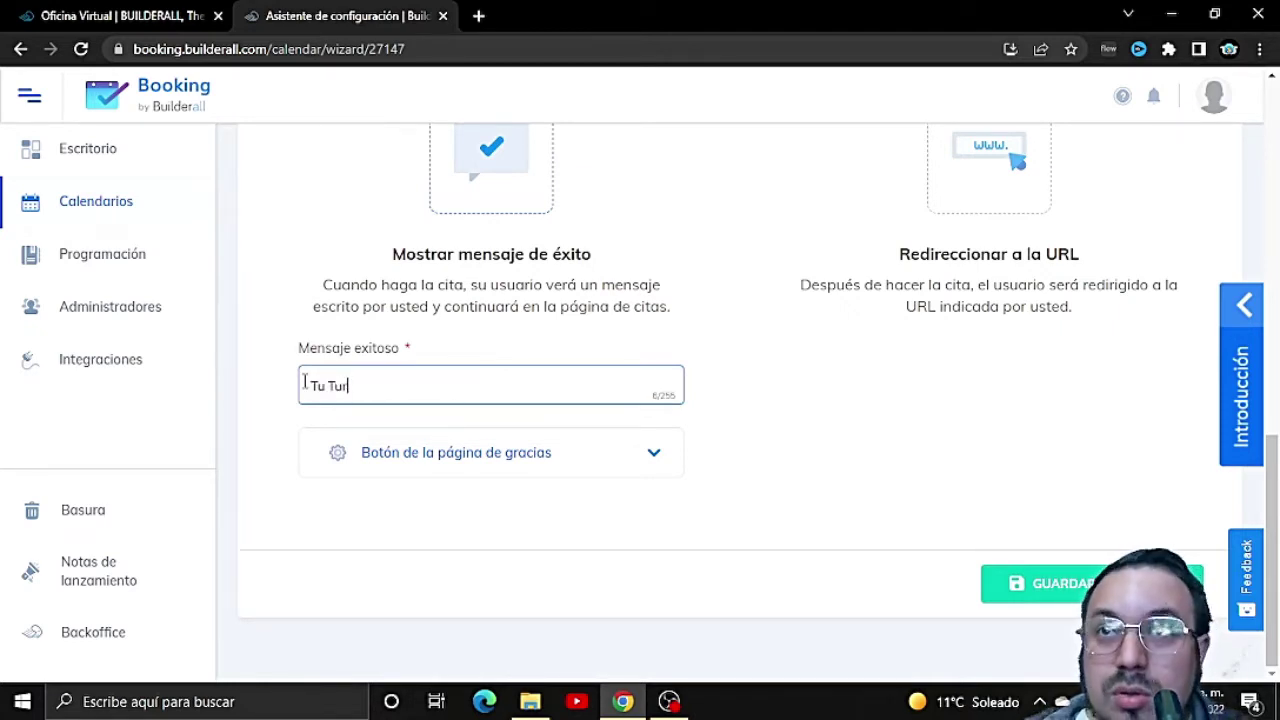
pyautogui.write('no Fue')
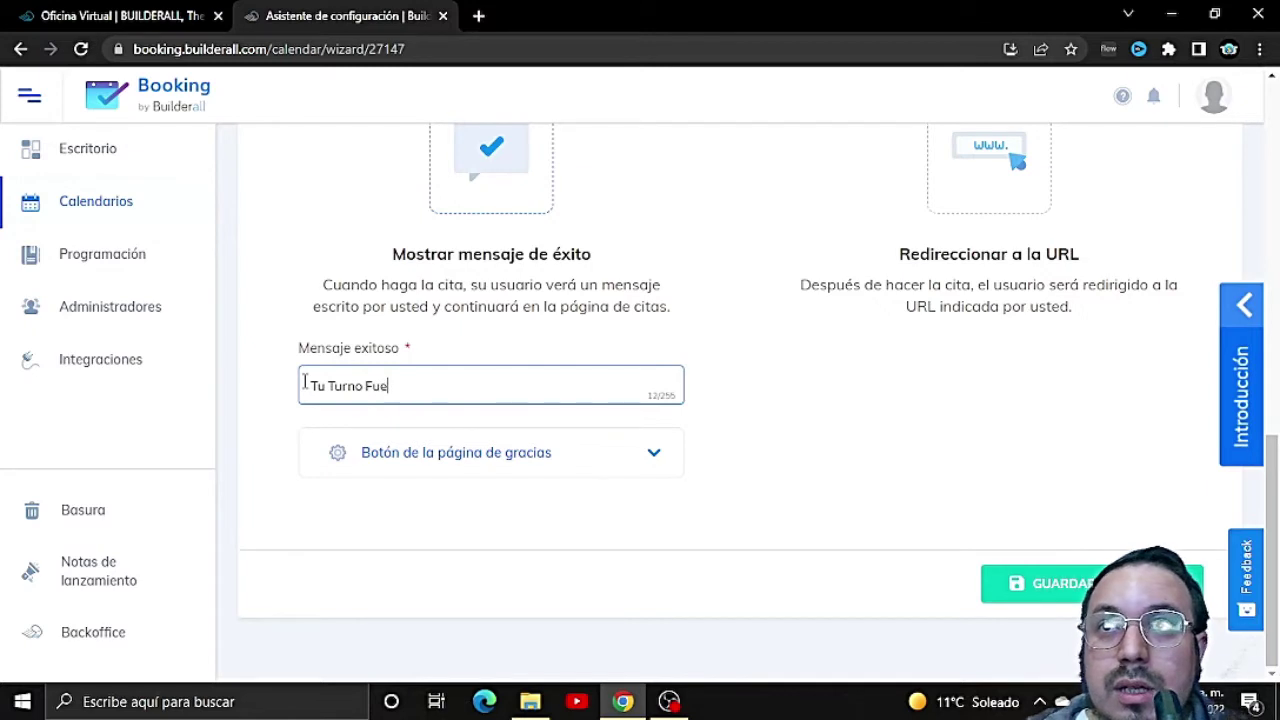
pyautogui.write(' Confirm')
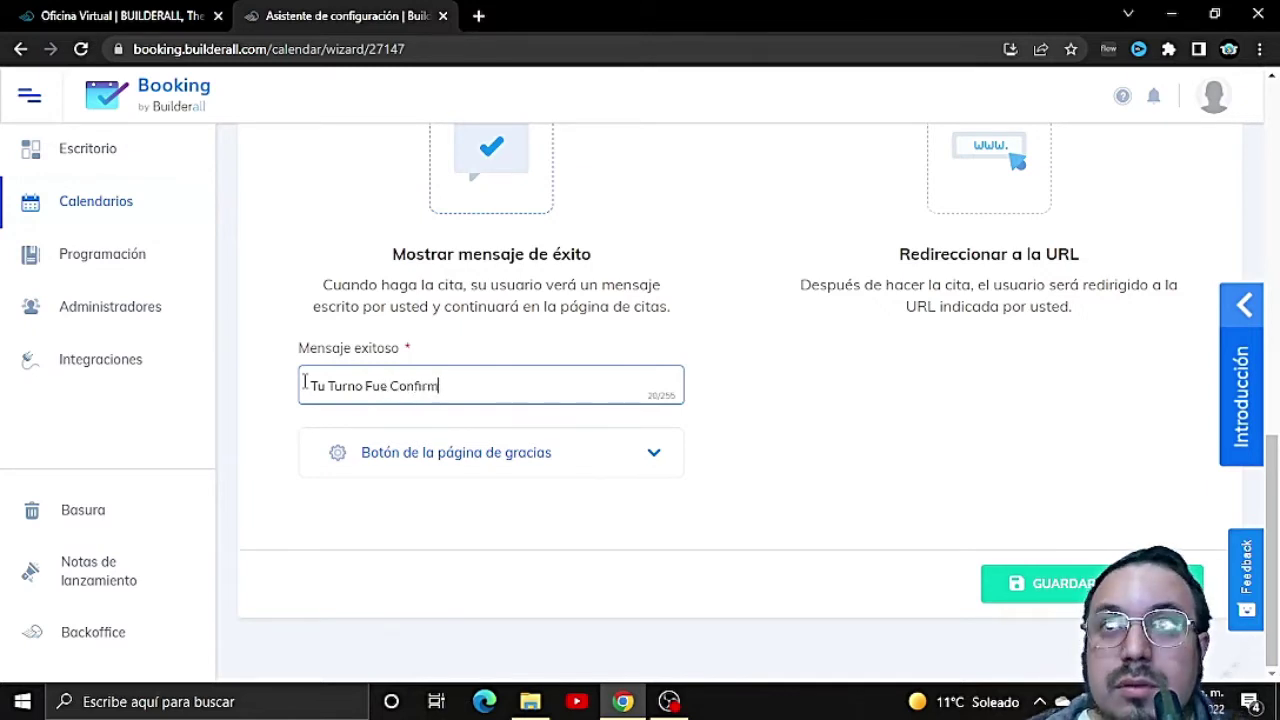
pyautogui.write('ado Con Exito!')
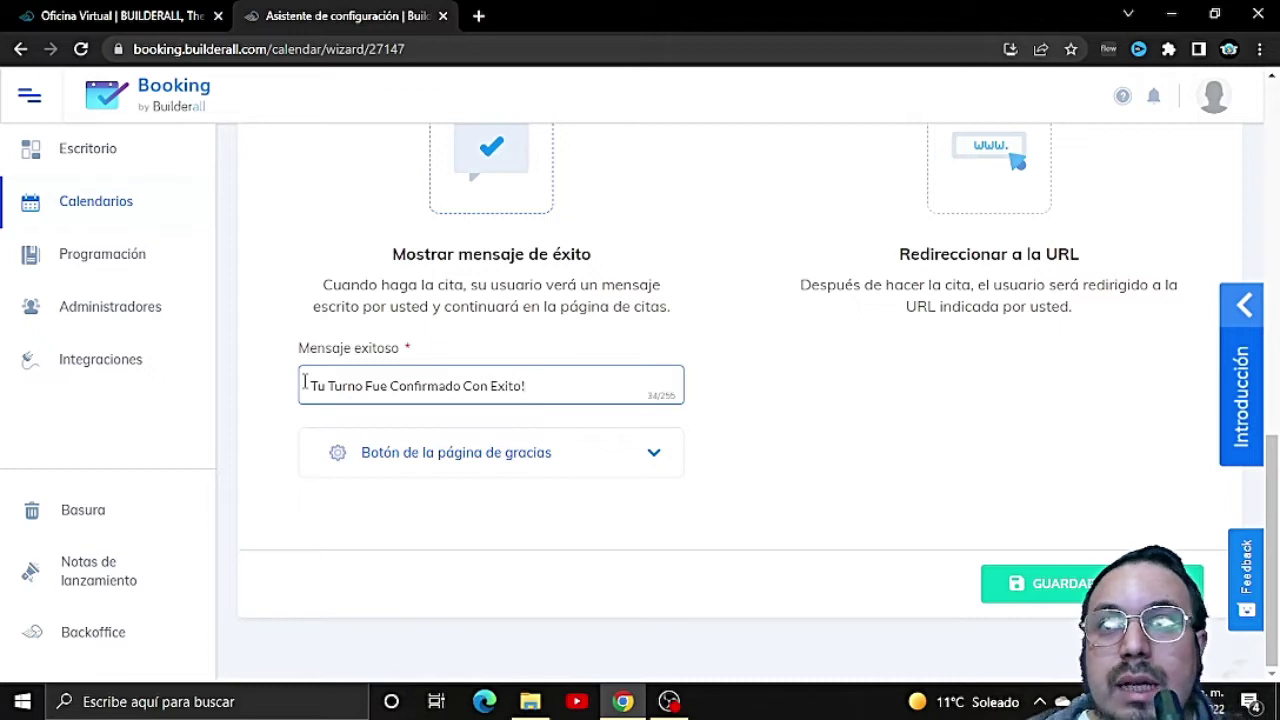
pyautogui.click(654, 457)
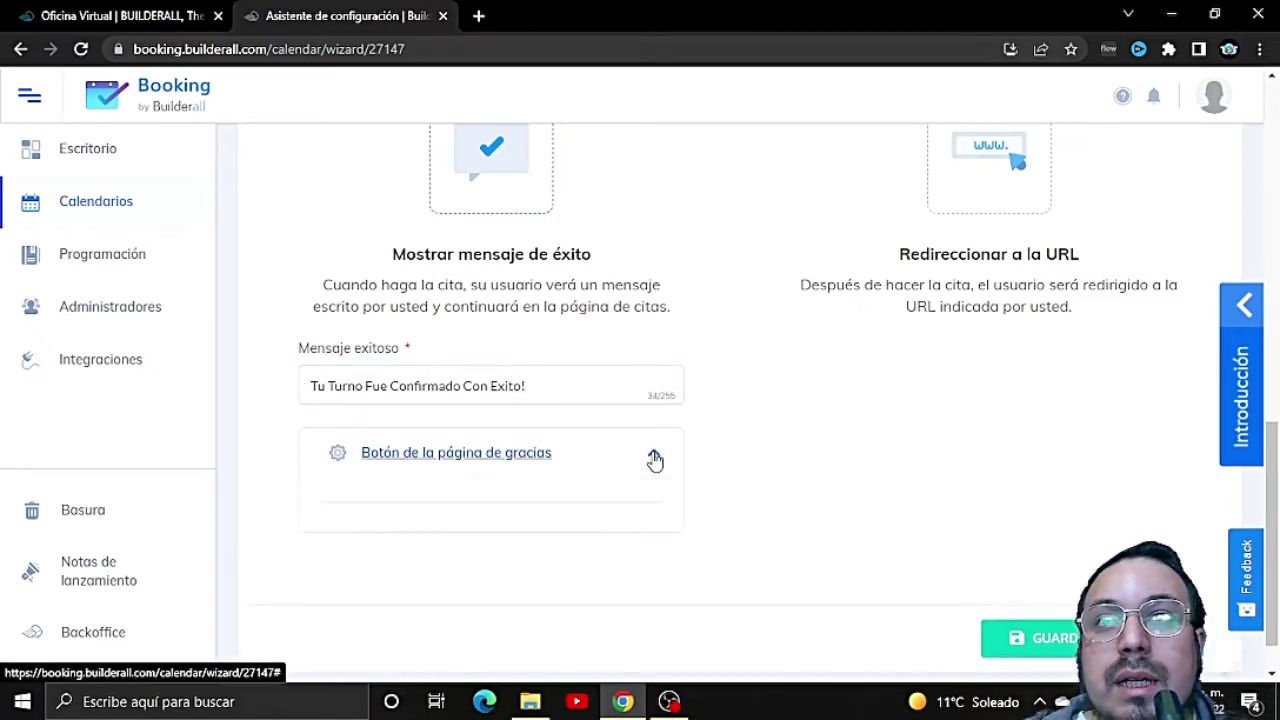
pyautogui.scroll(-1, 460, 563)
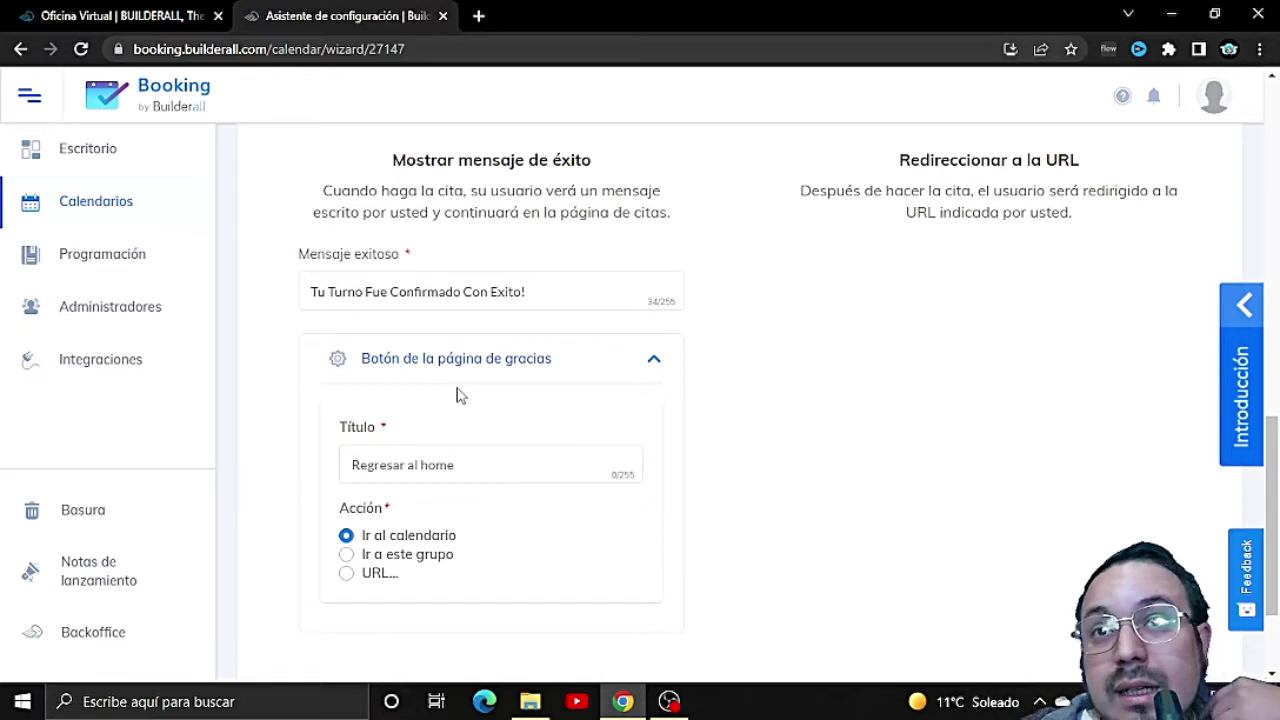
pyautogui.click(653, 360)
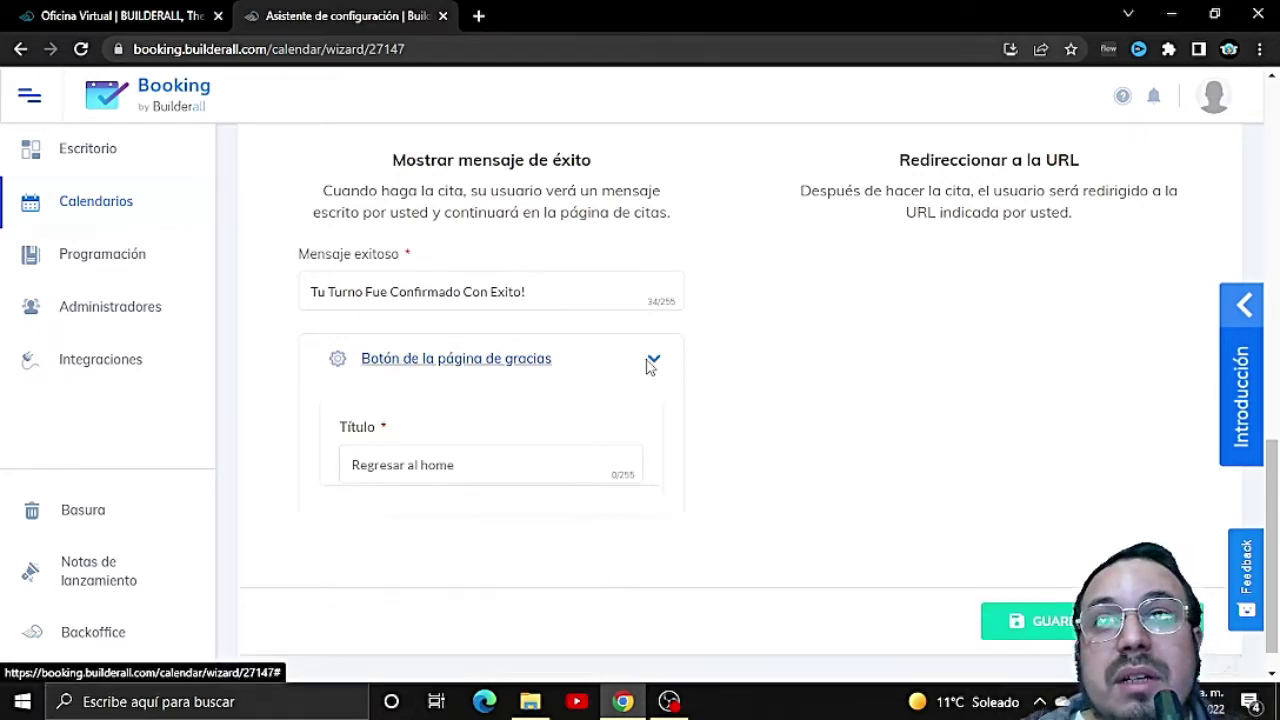
pyautogui.click(1015, 583)
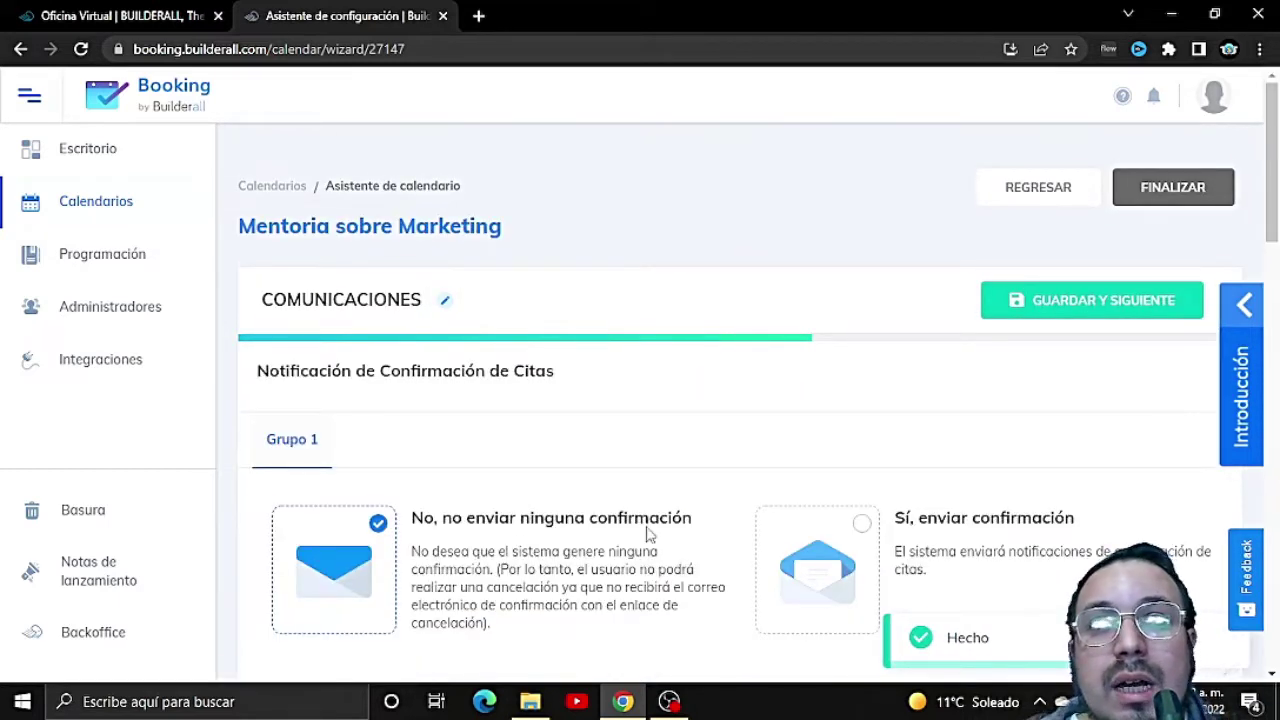
# Step: Choose 'Sí, enviar confirmación' under Notificación de Confirmación de Citas
pyautogui.scroll(-2, 651, 531)
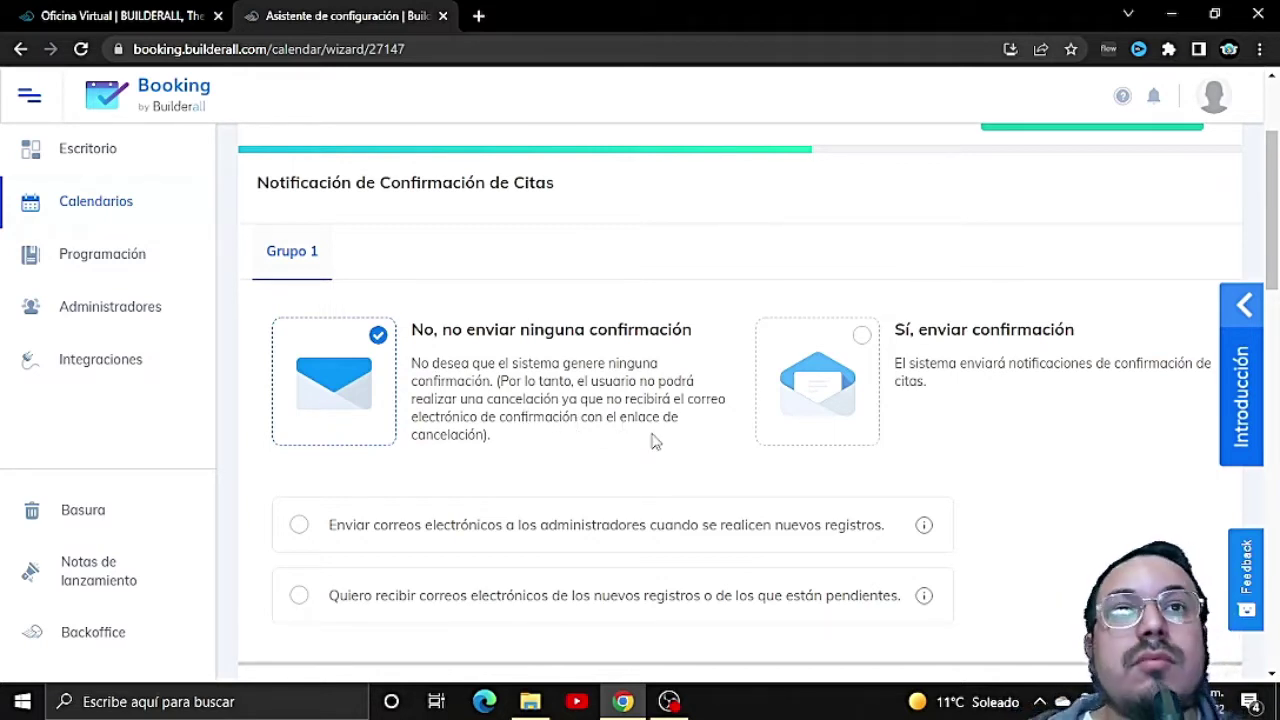
pyautogui.click(860, 340)
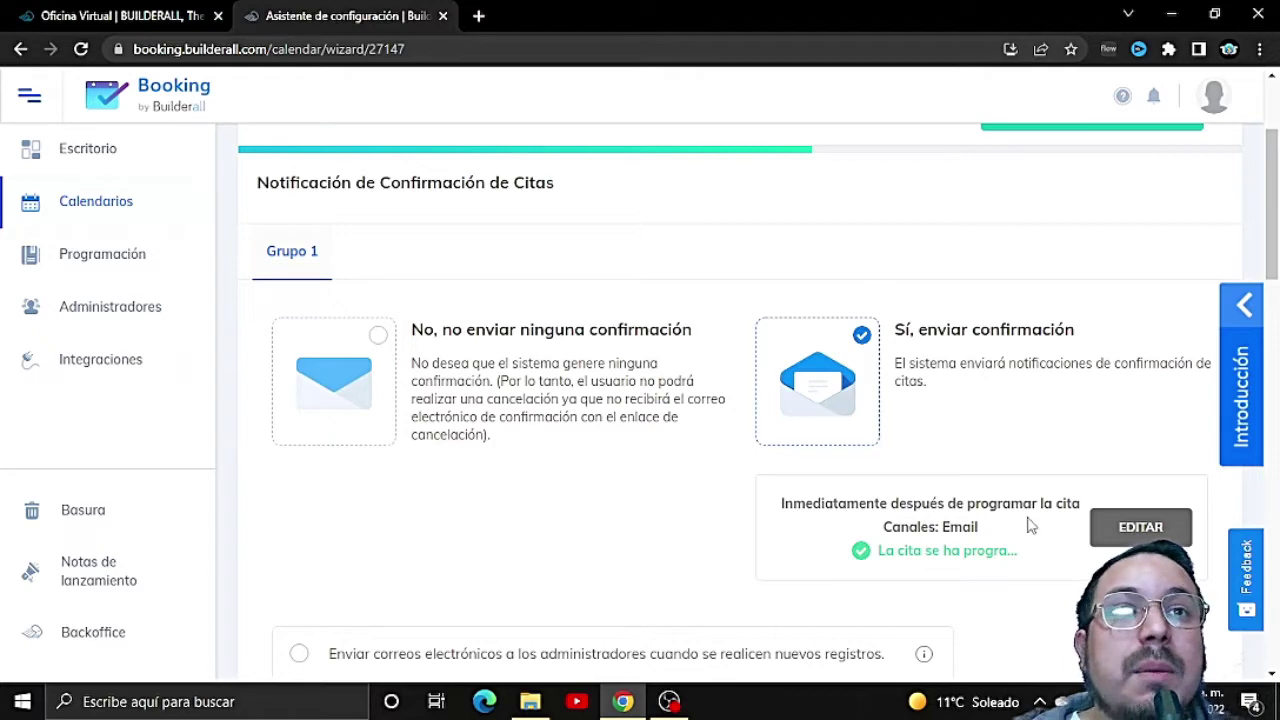
pyautogui.click(1140, 528)
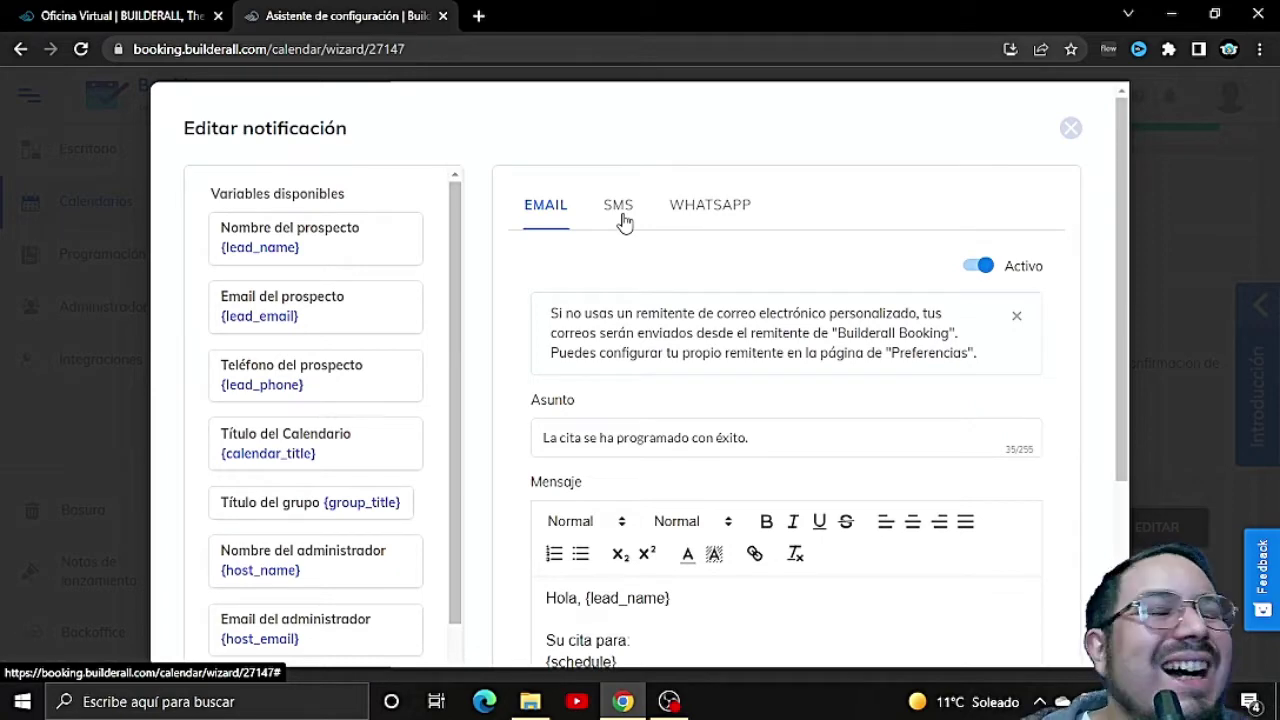
pyautogui.scroll(-3, 650, 360)
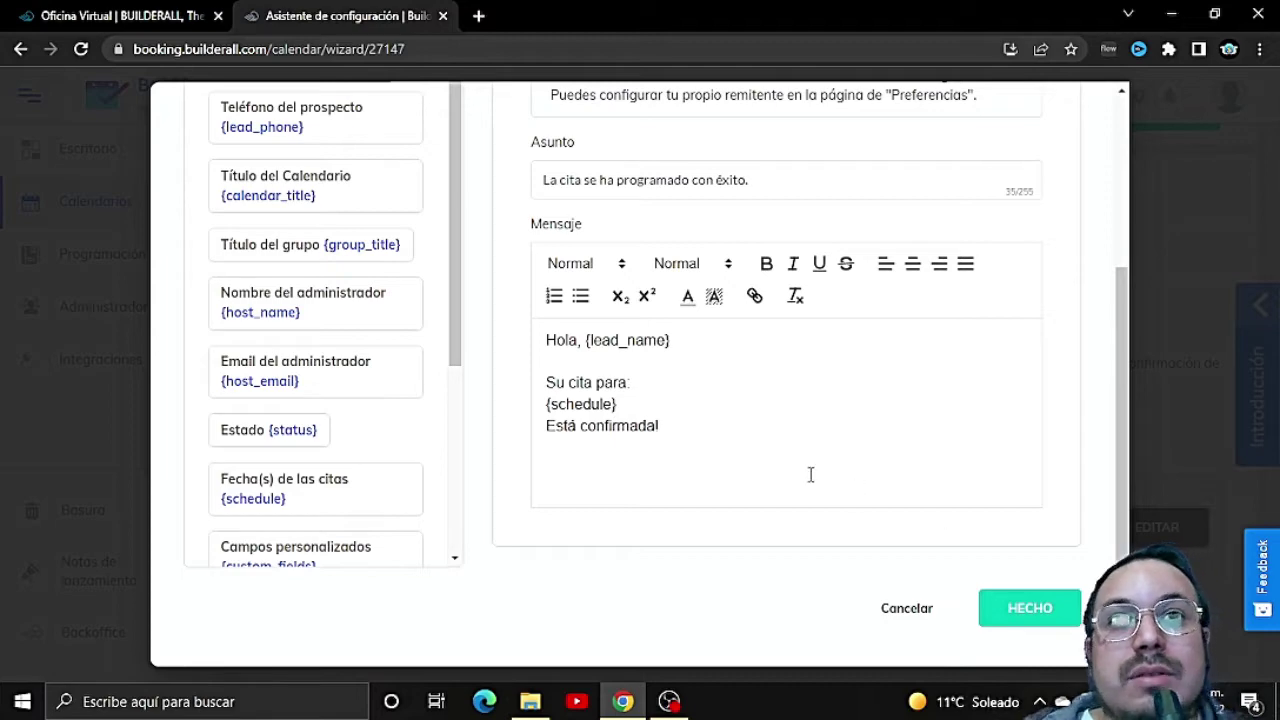
pyautogui.scroll(1, 843, 460)
pyautogui.scroll(-1, 843, 460)
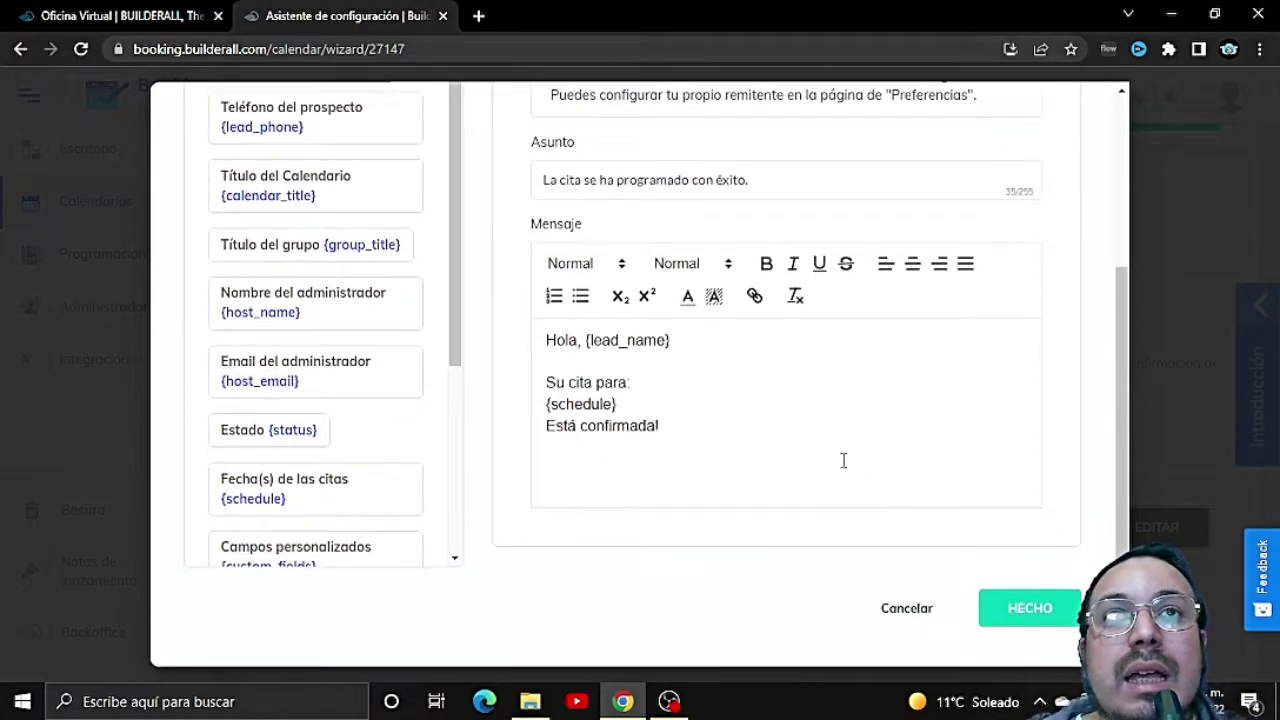
pyautogui.click(1016, 607)
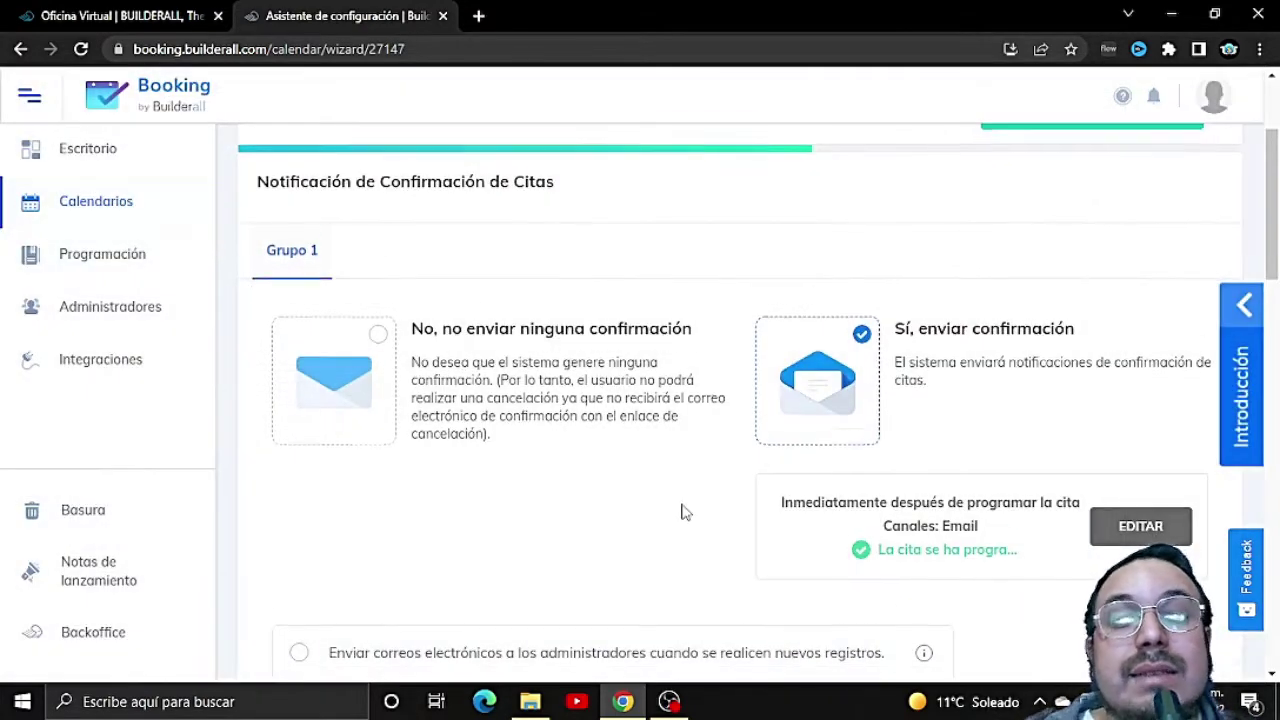
# Step: Choose 'Send cancellation notification' so canceled appointments trigger the 'Cita cancelada' email
pyautogui.scroll(-2, 682, 511)
pyautogui.scroll(1, 870, 430)
pyautogui.scroll(1, 870, 430)
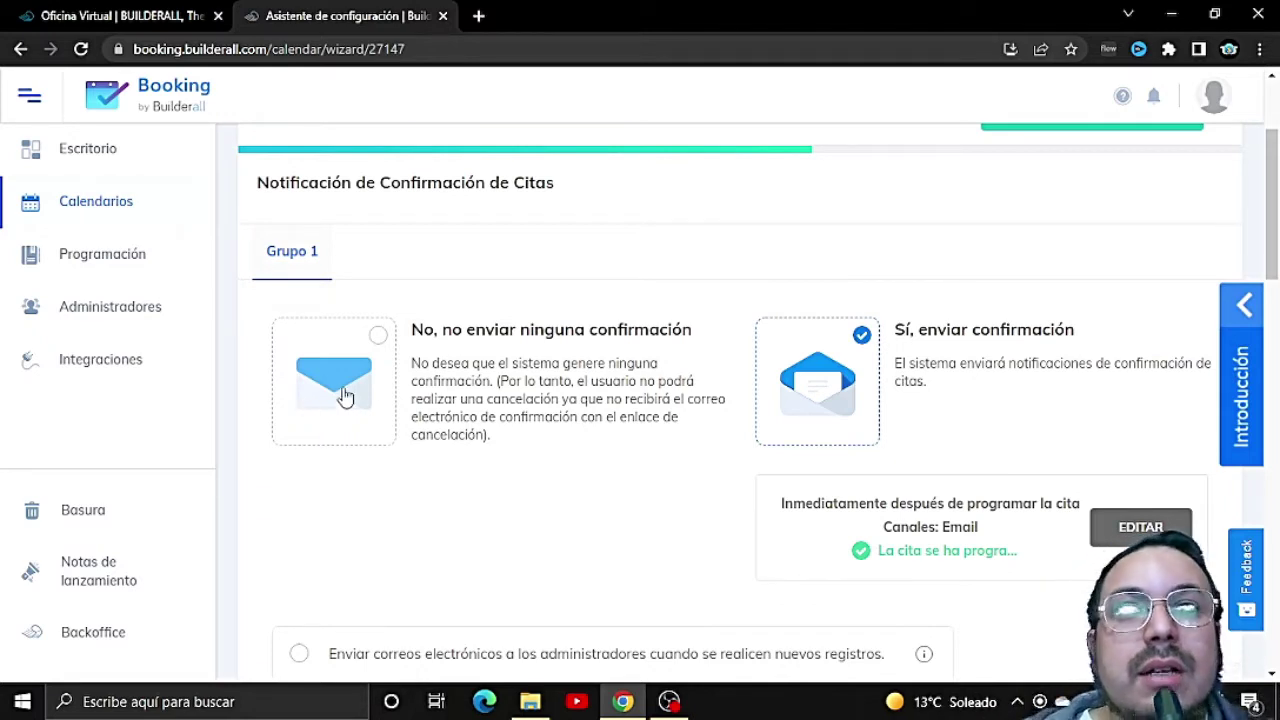
pyautogui.scroll(-3, 560, 425)
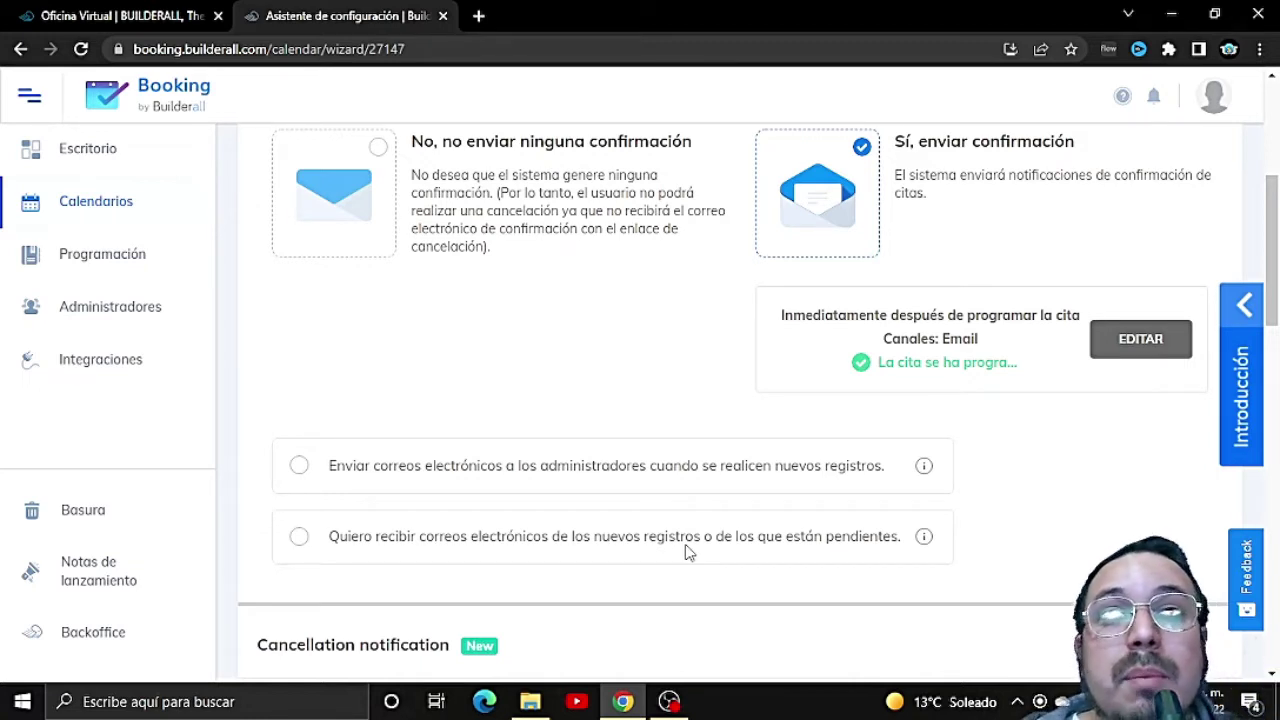
pyautogui.scroll(-2, 690, 545)
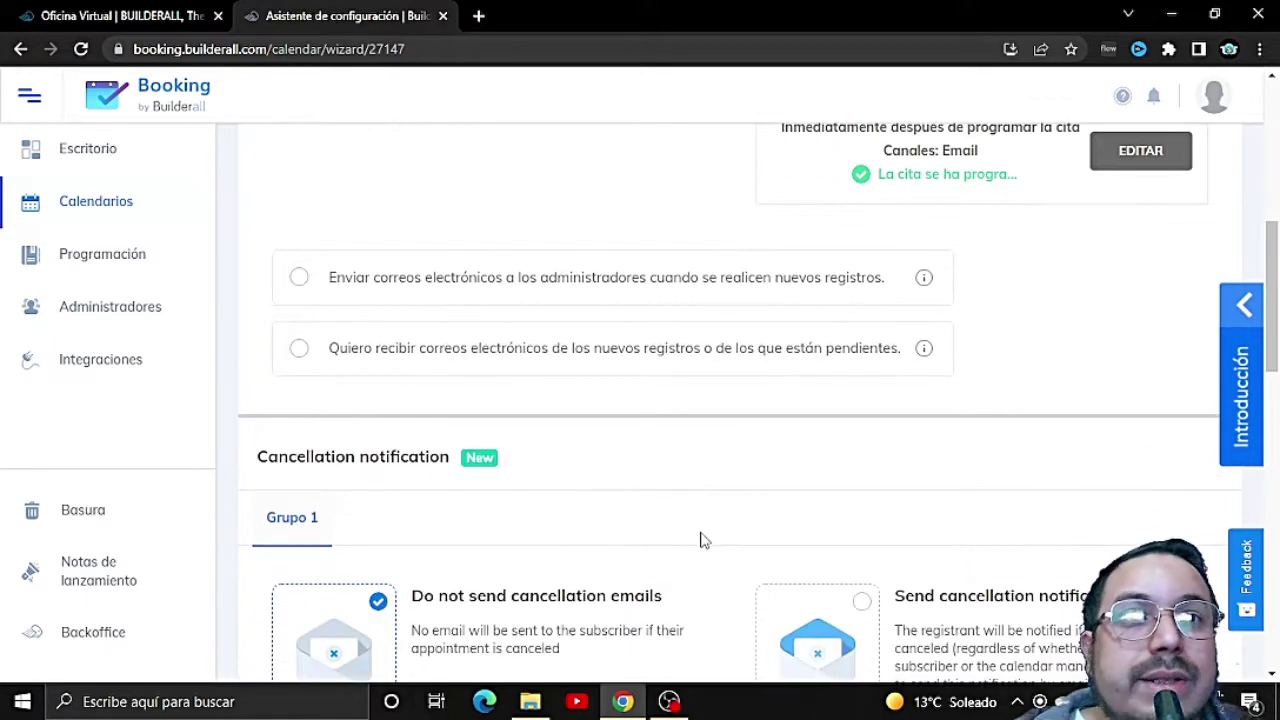
pyautogui.scroll(-1, 703, 539)
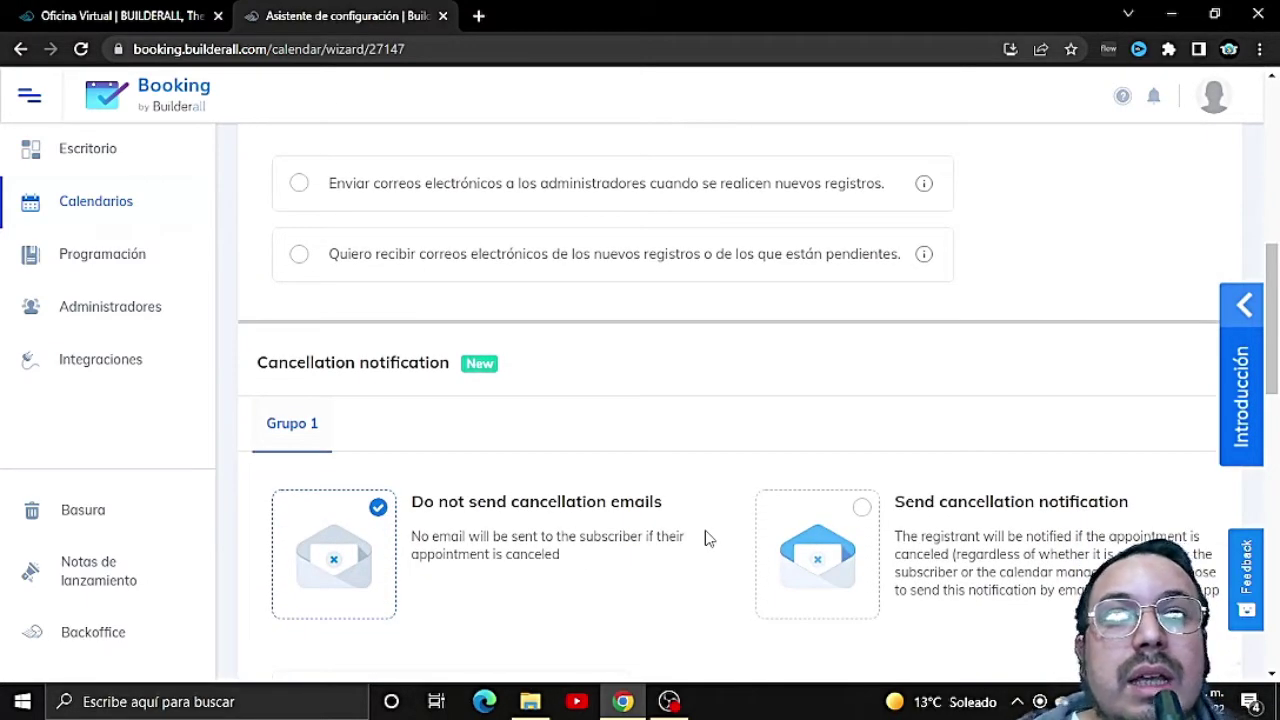
pyautogui.scroll(-1, 705, 538)
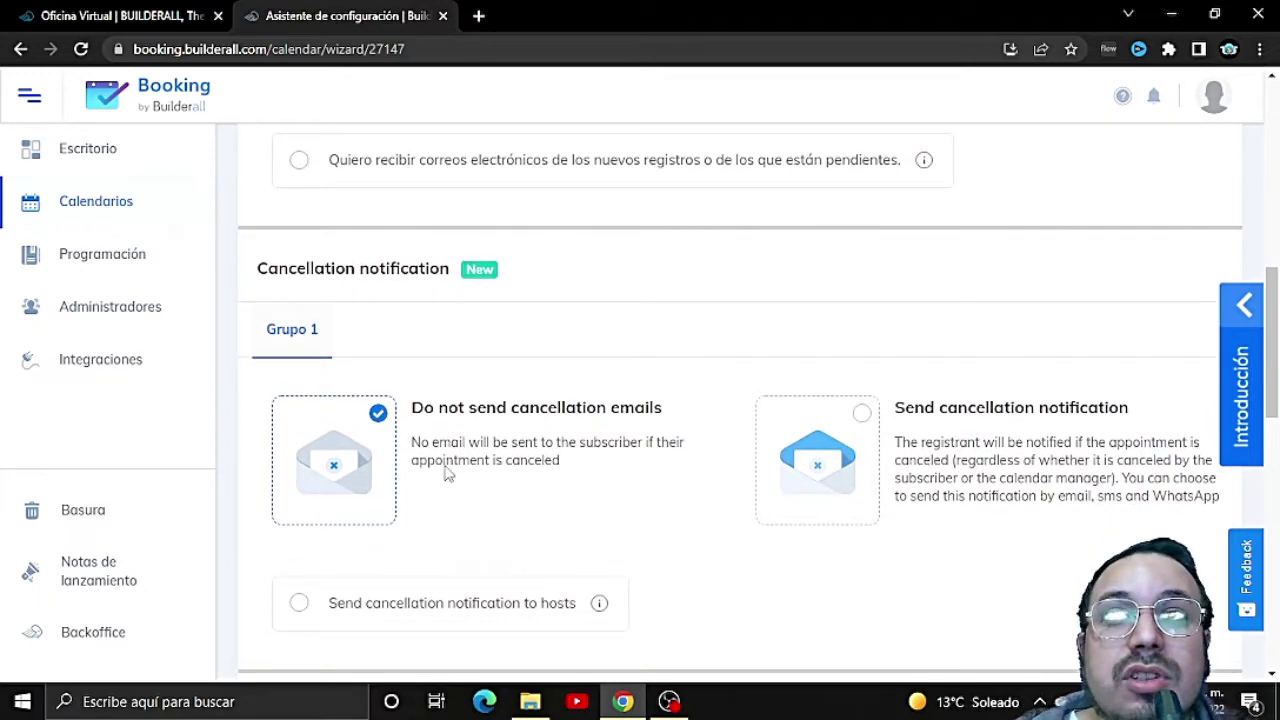
pyautogui.click(862, 418)
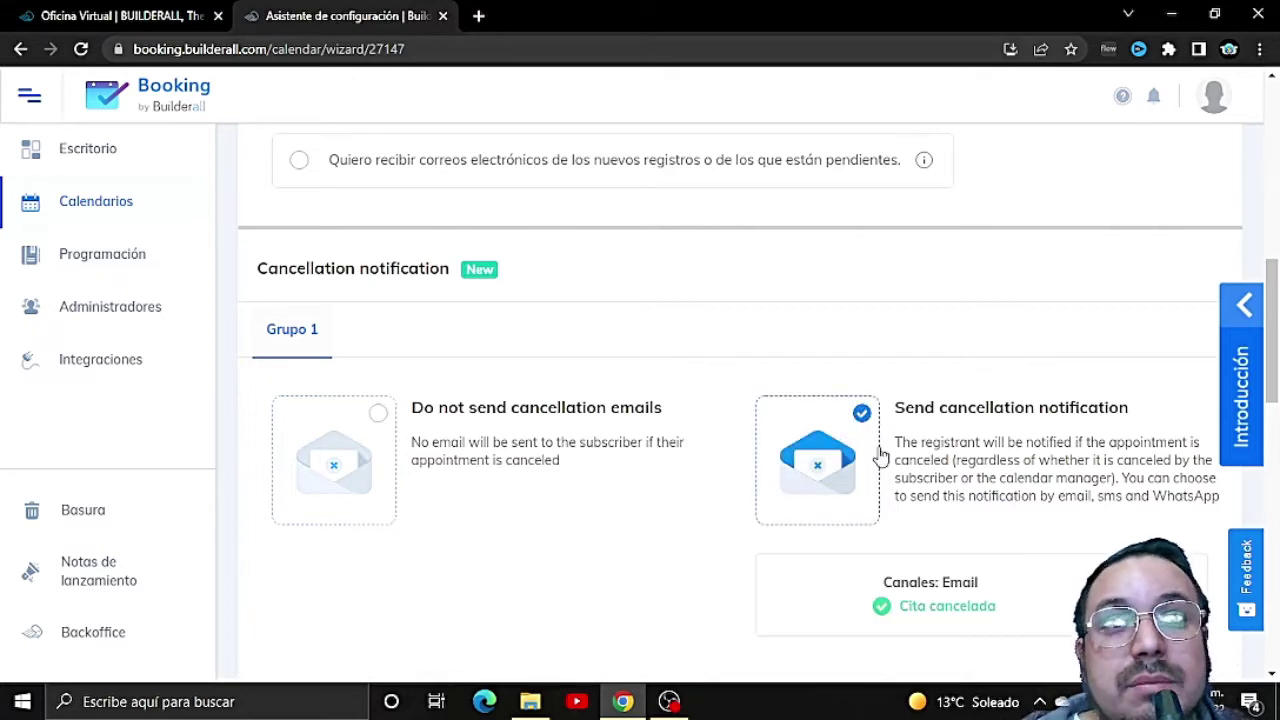
pyautogui.scroll(-1, 878, 455)
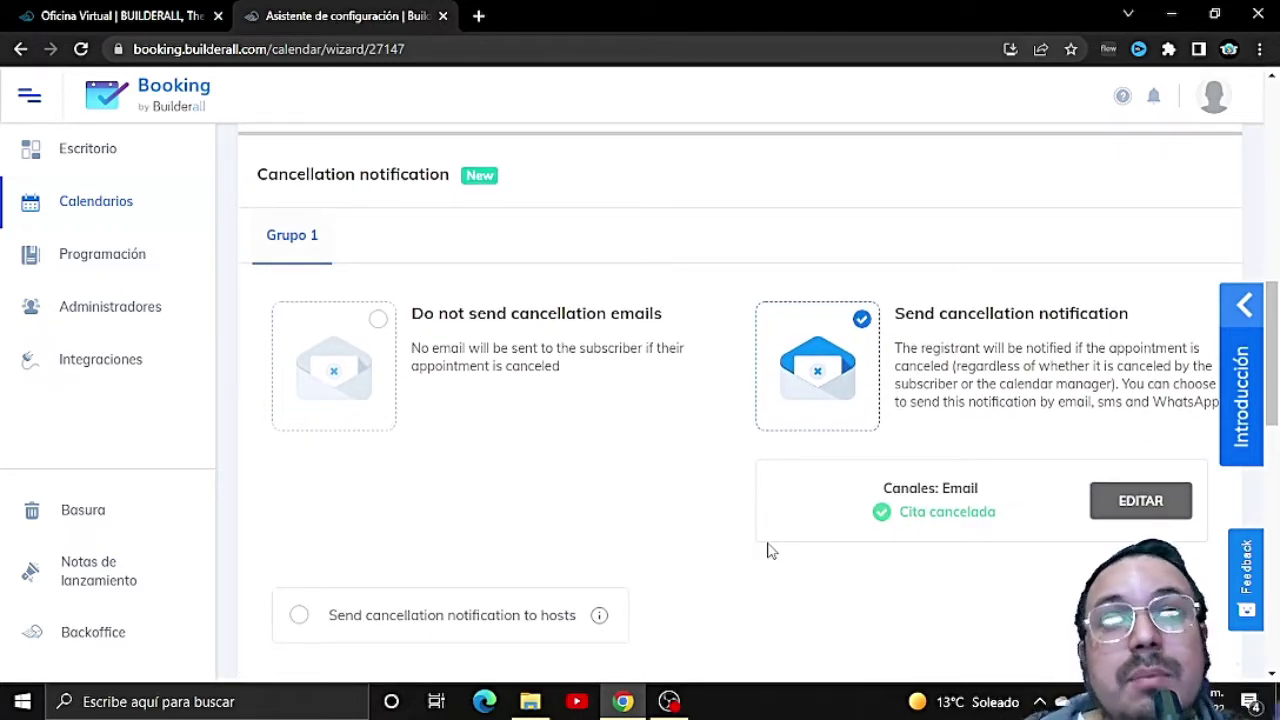
pyautogui.scroll(-2, 770, 551)
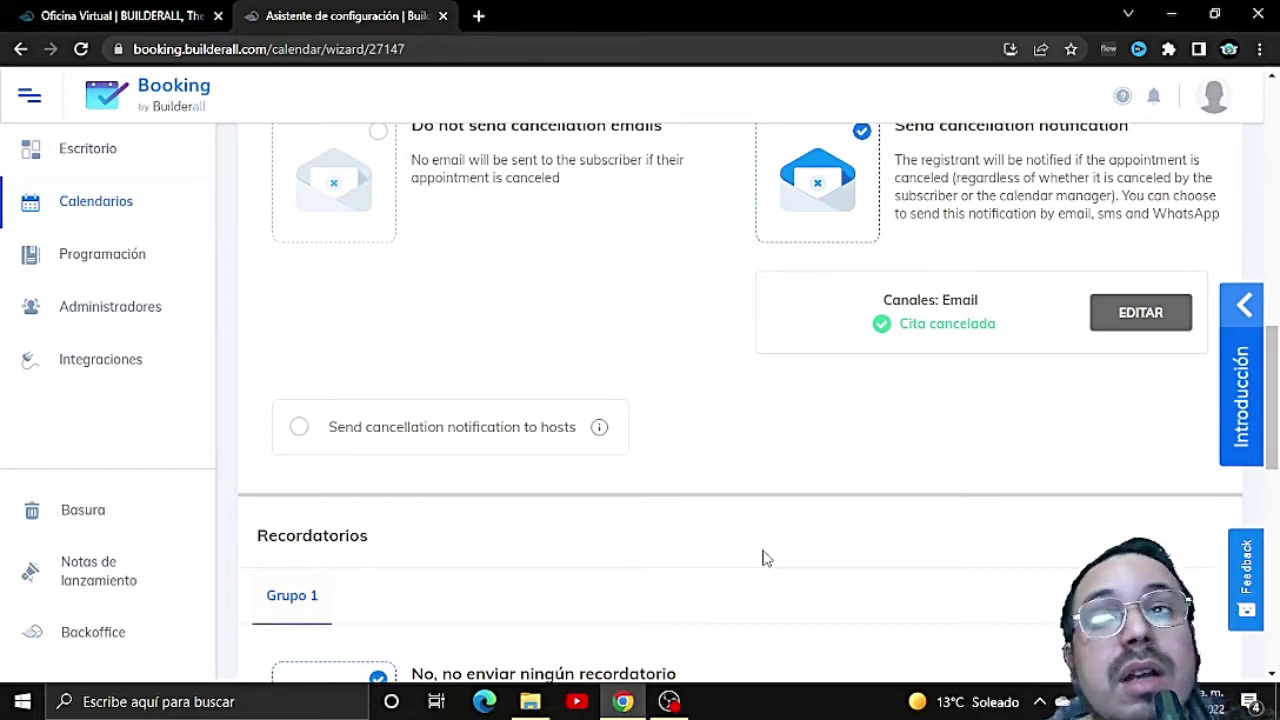
pyautogui.scroll(-2, 762, 557)
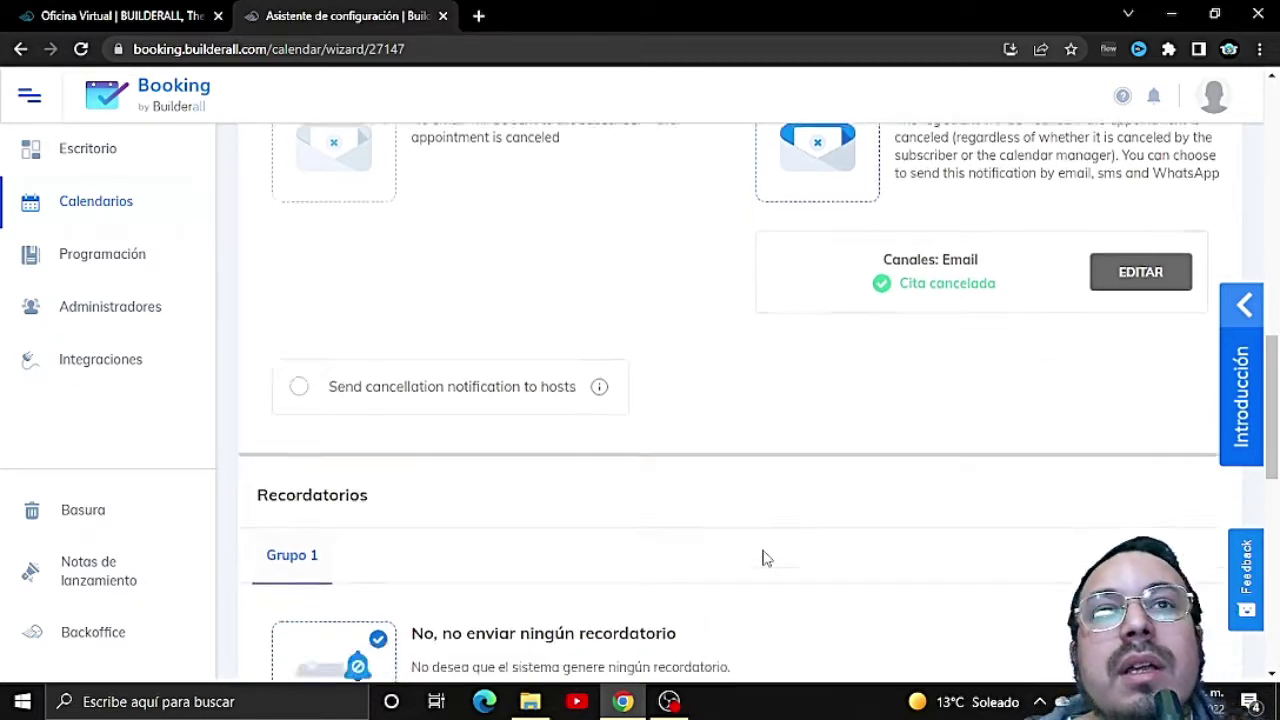
pyautogui.scroll(2, 857, 323)
pyautogui.scroll(-3, 900, 290)
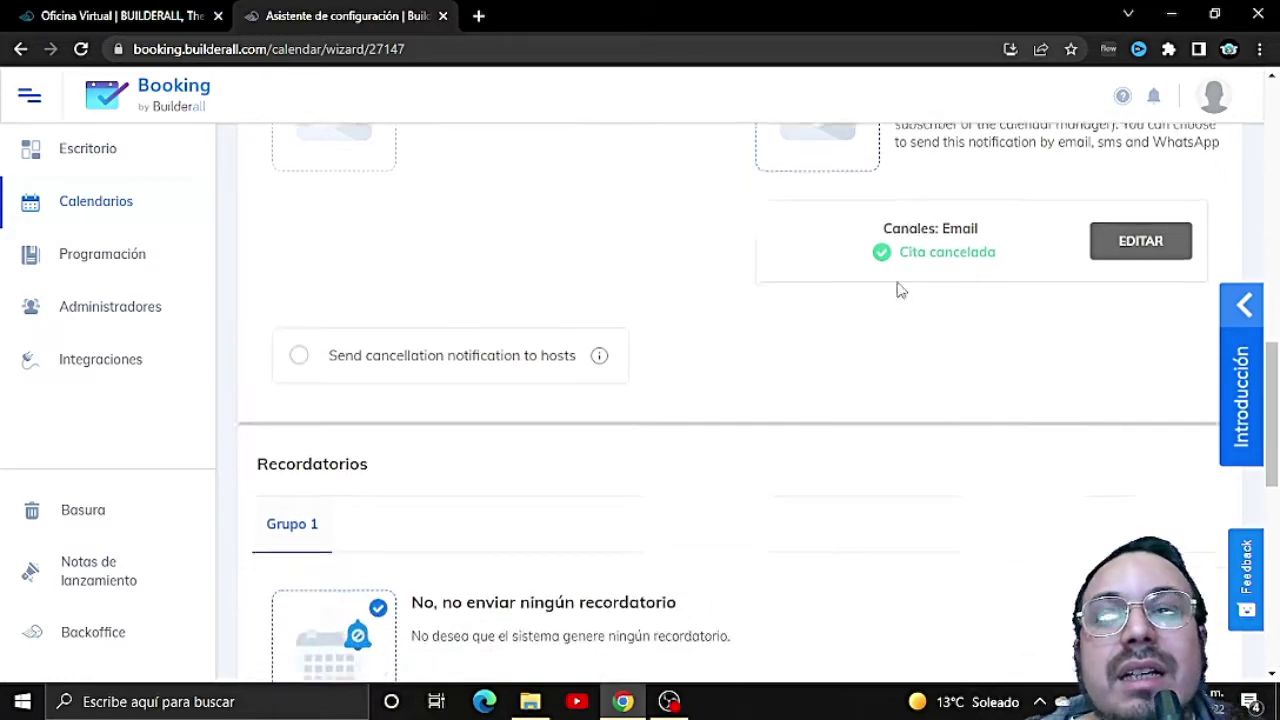
pyautogui.scroll(5, 882, 335)
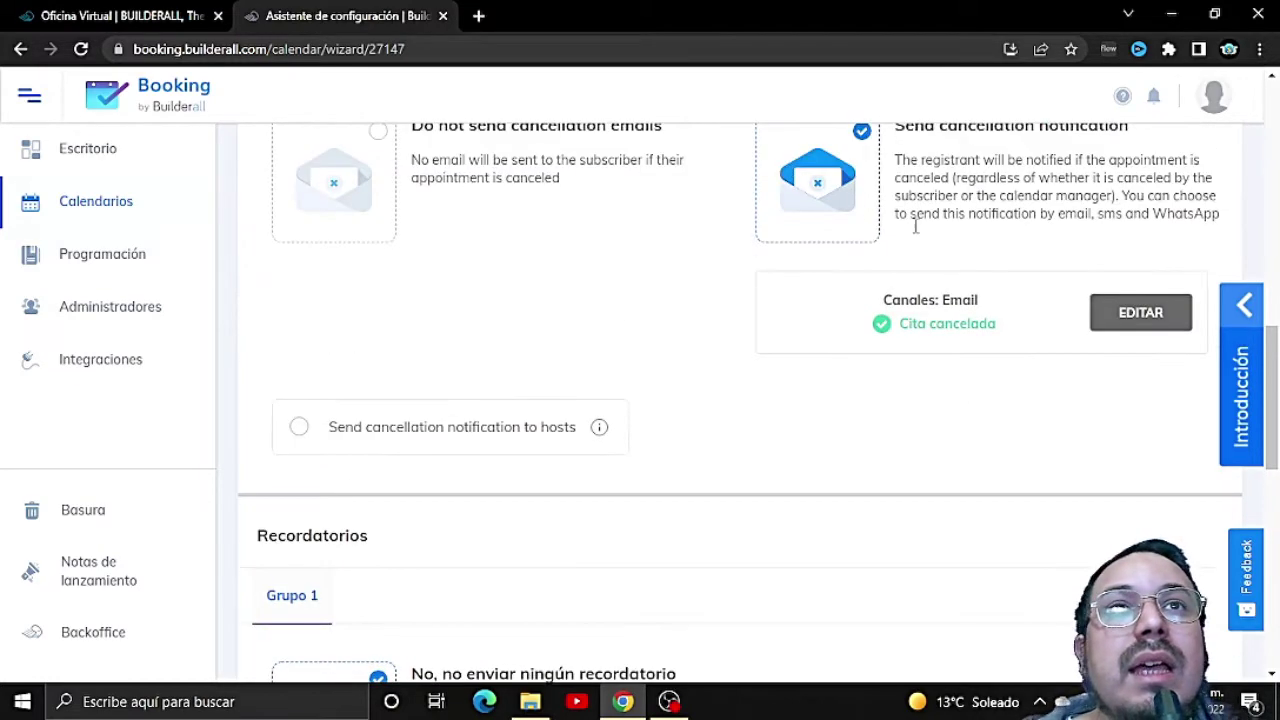
pyautogui.scroll(-2, 641, 449)
pyautogui.scroll(-3, 641, 449)
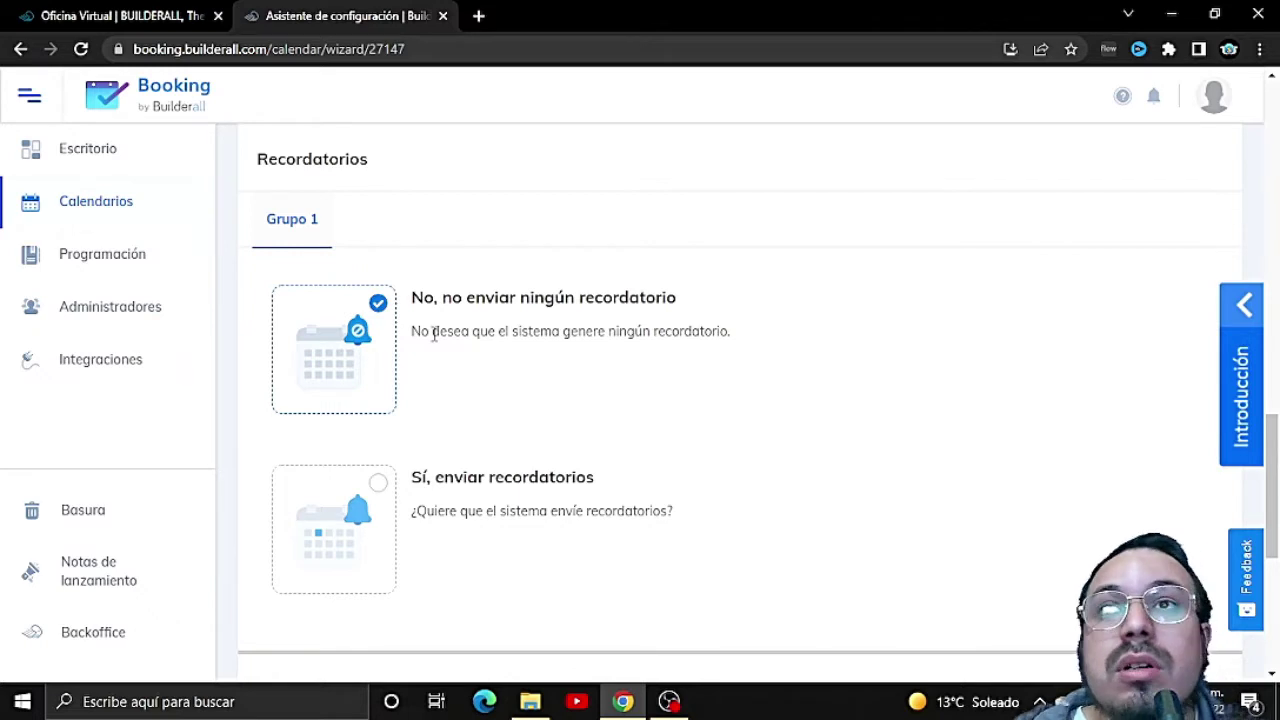
# Step: Choose 'Sí, enviar recordatorios', add a new reminder, and open it for editing
pyautogui.click(374, 500)
pyautogui.scroll(-2, 510, 505)
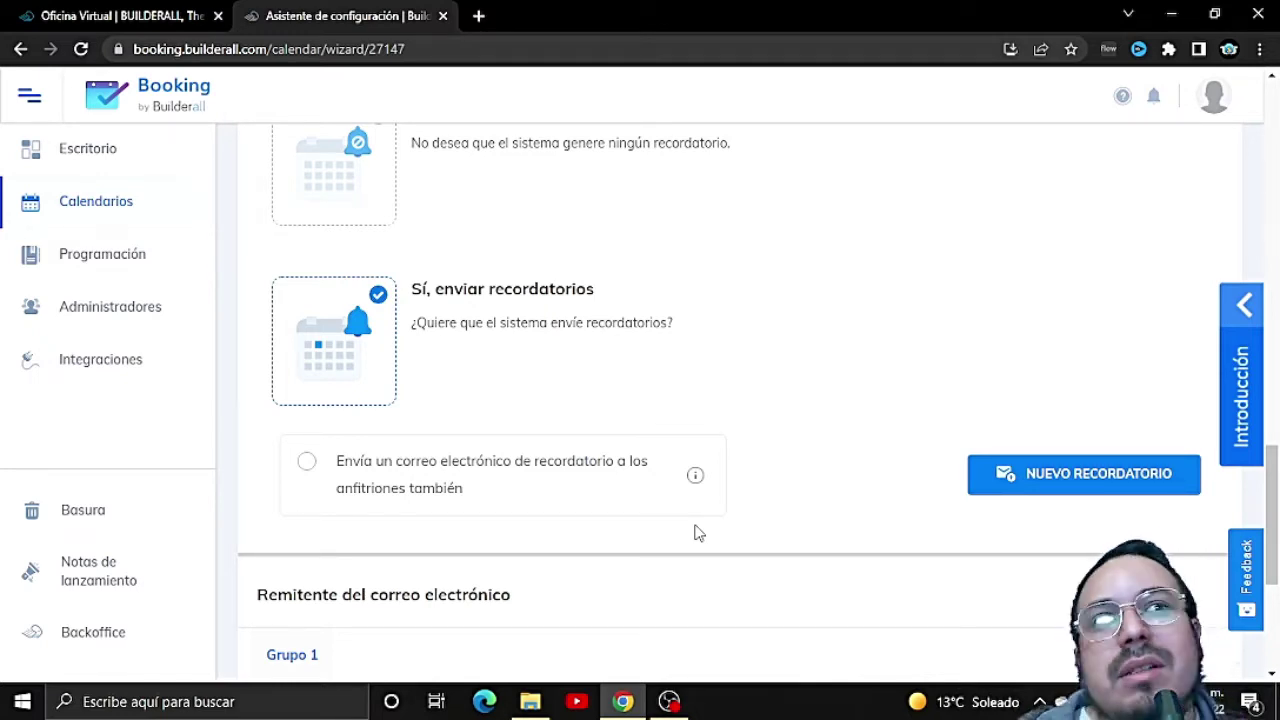
pyautogui.click(1027, 482)
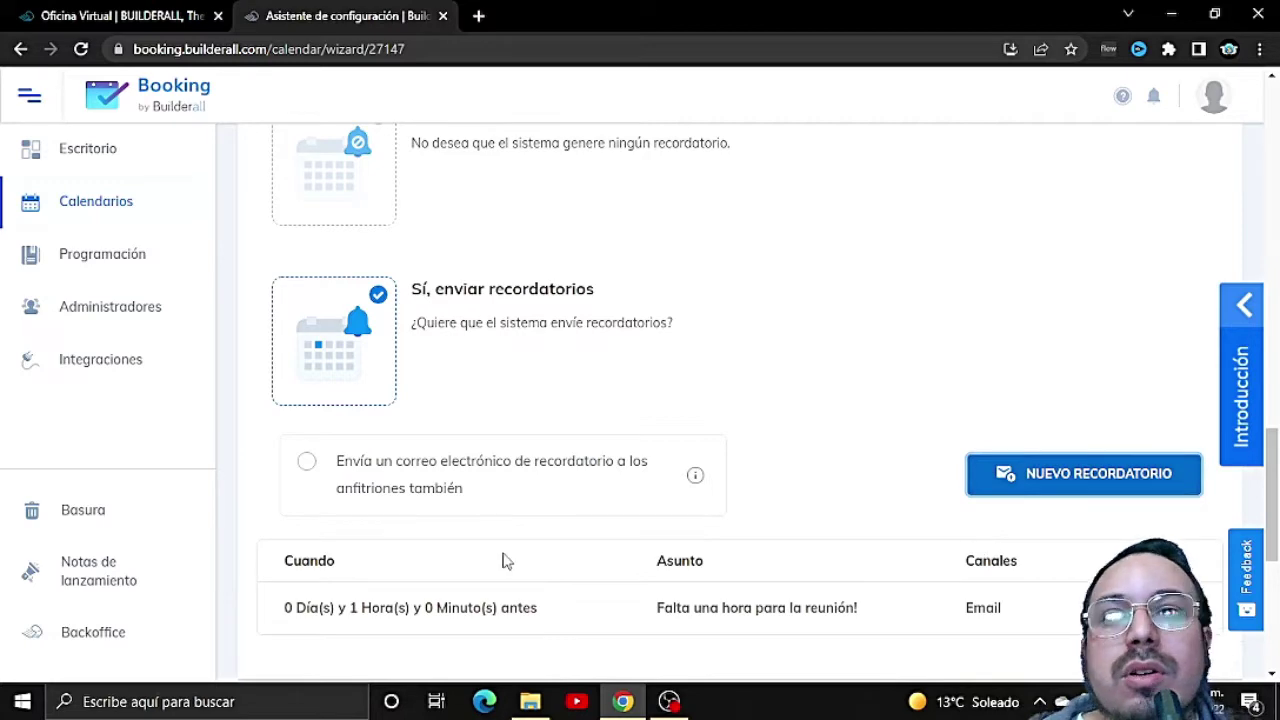
pyautogui.scroll(-1, 600, 531)
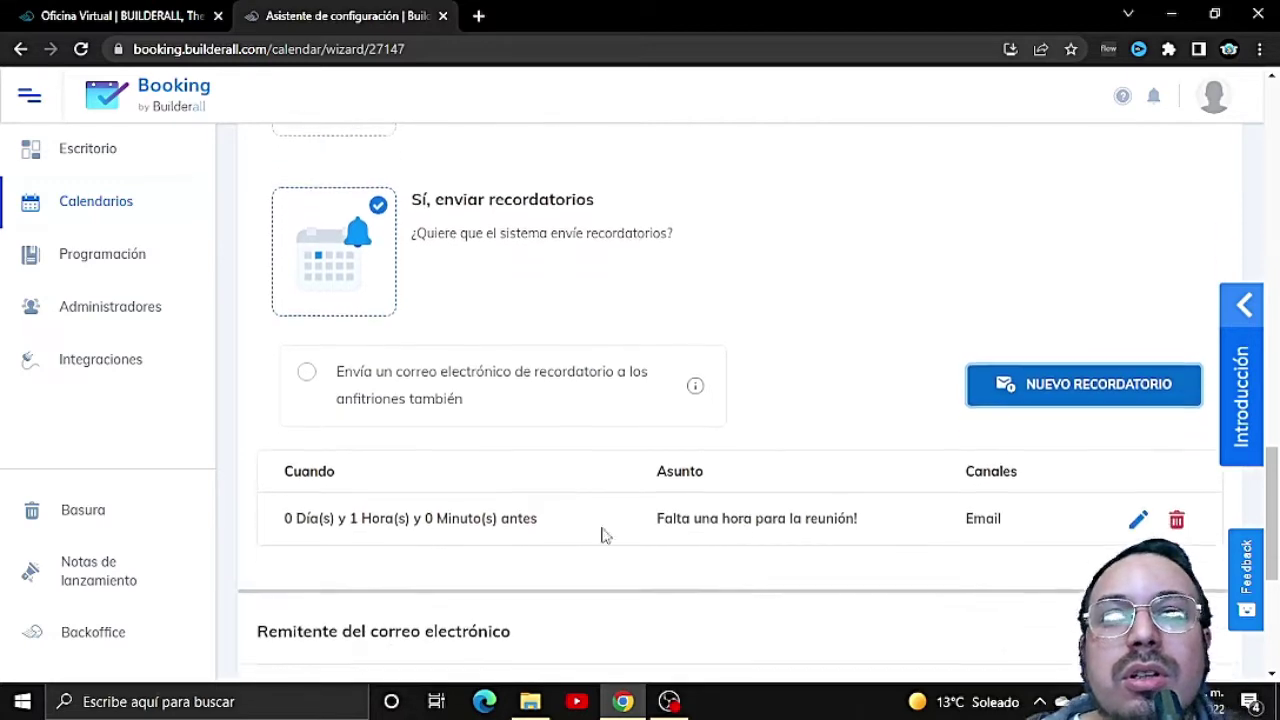
pyautogui.click(1141, 515)
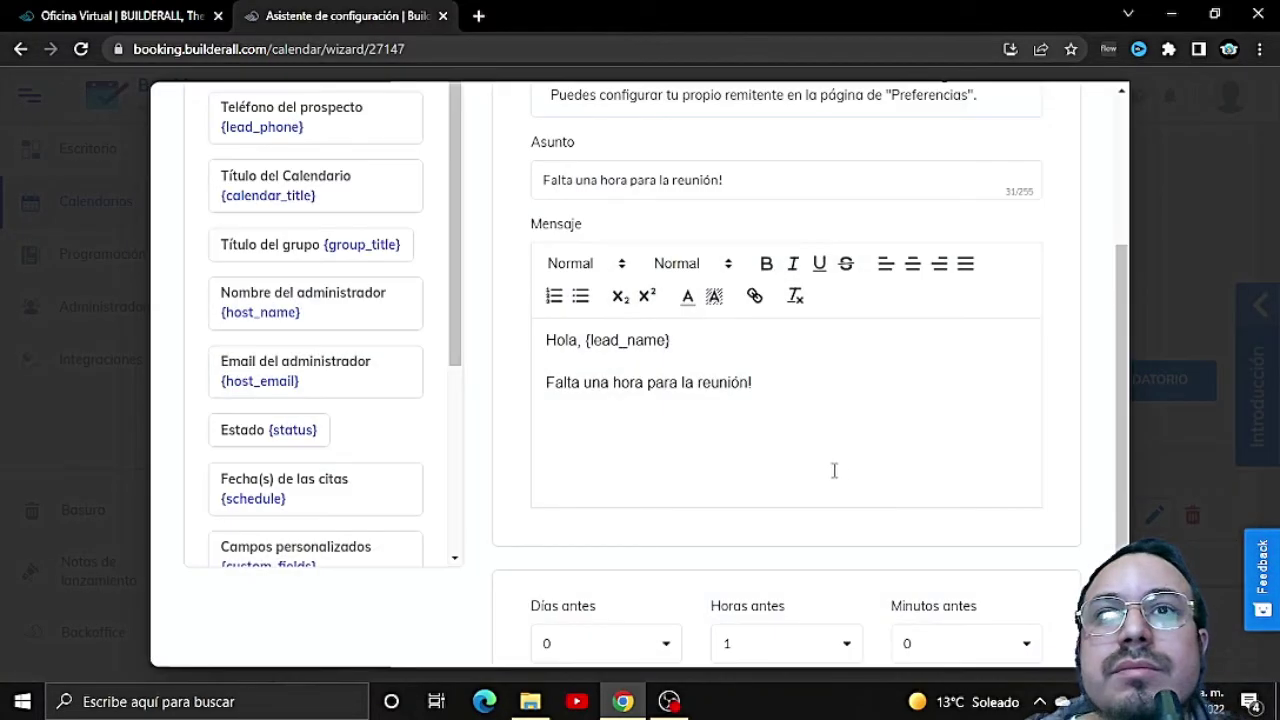
# Step: Set the reminder timing to 1 day and 0 hours before the meeting
pyautogui.scroll(3, 595, 418)
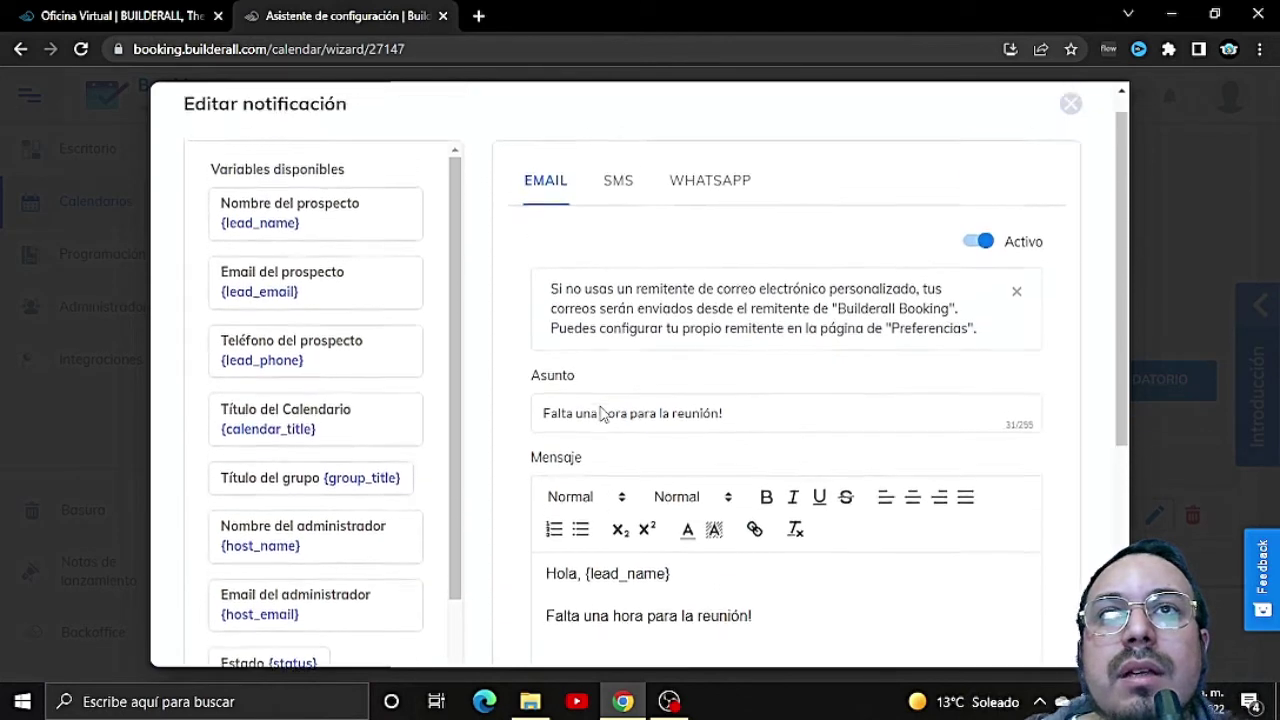
pyautogui.click(1070, 129)
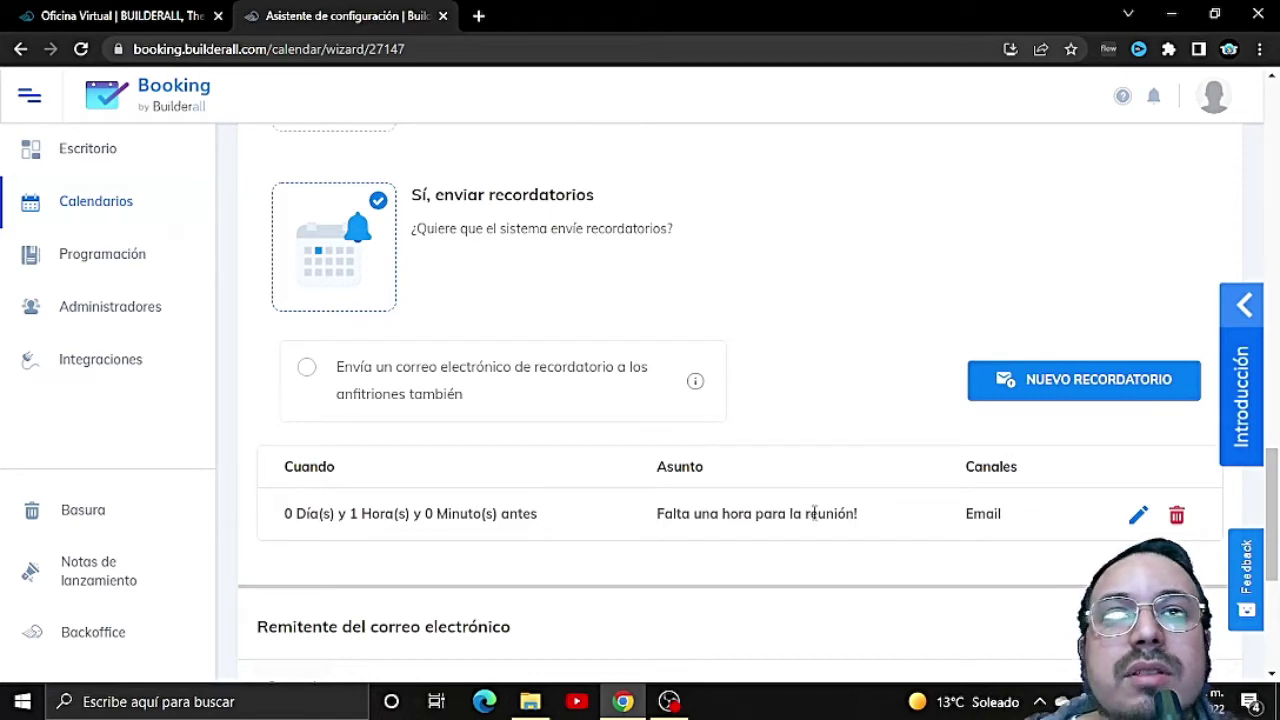
pyautogui.click(1138, 518)
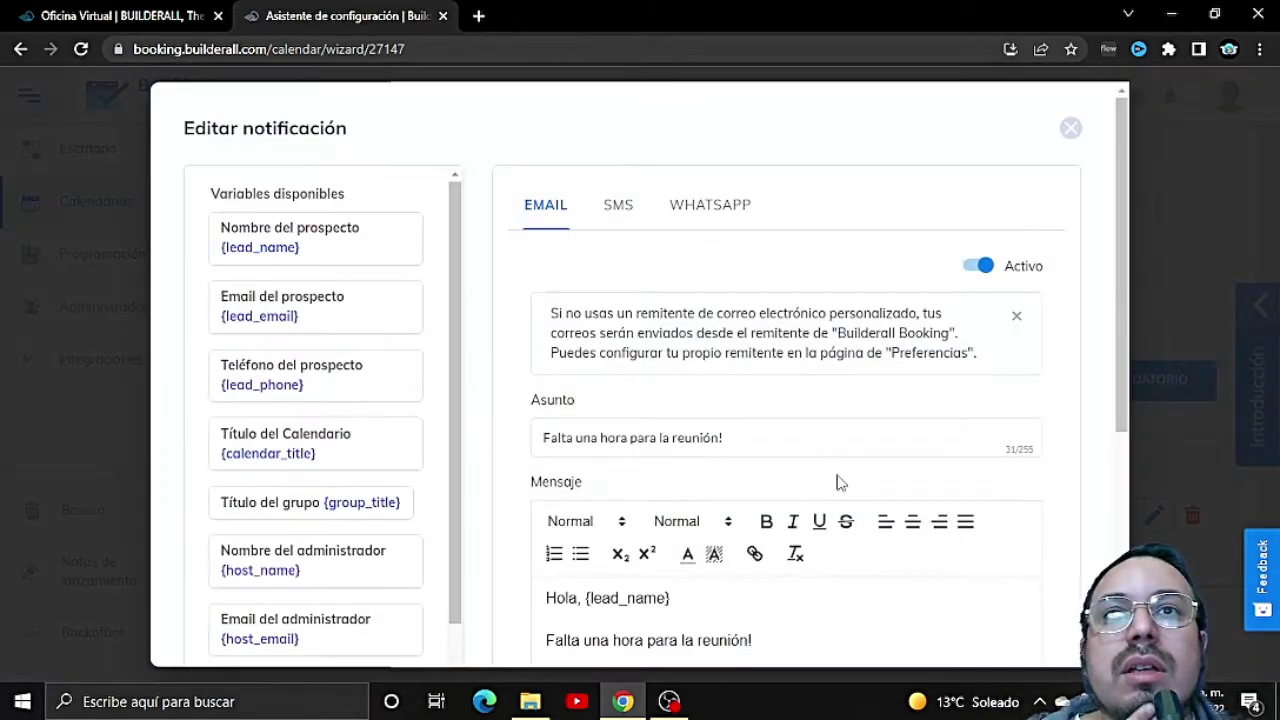
pyautogui.scroll(-4, 762, 408)
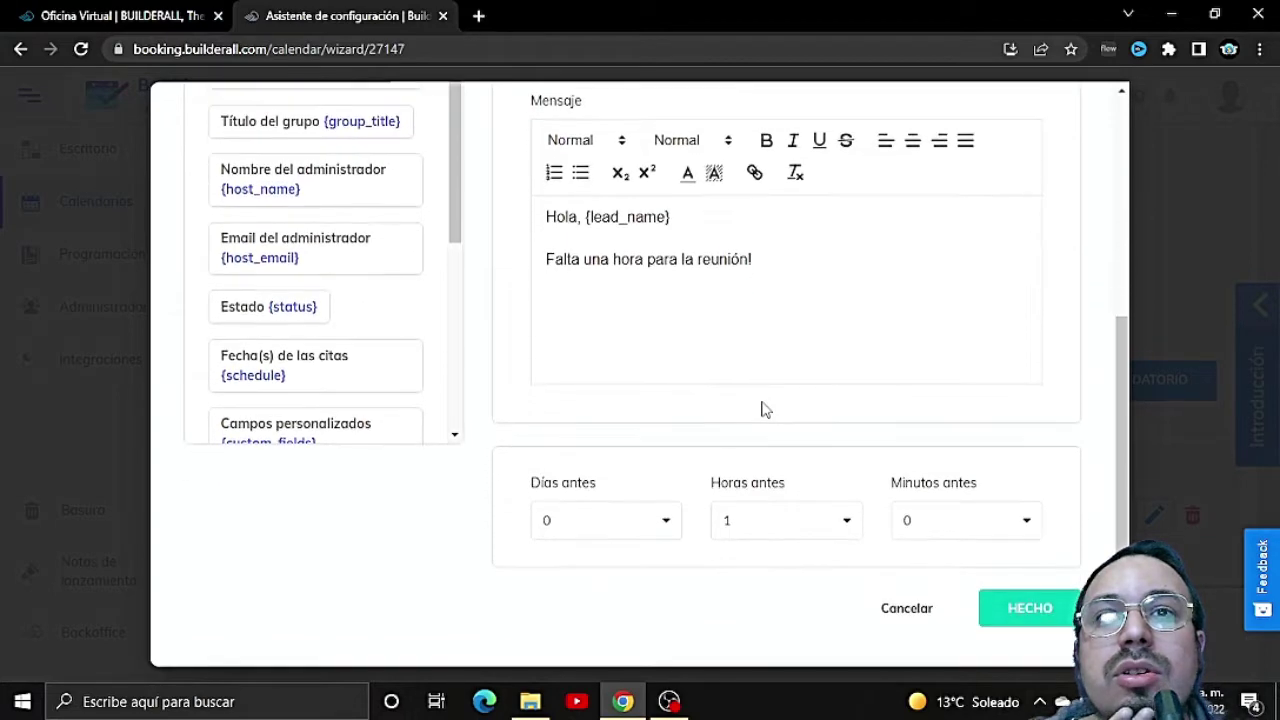
pyautogui.click(670, 522)
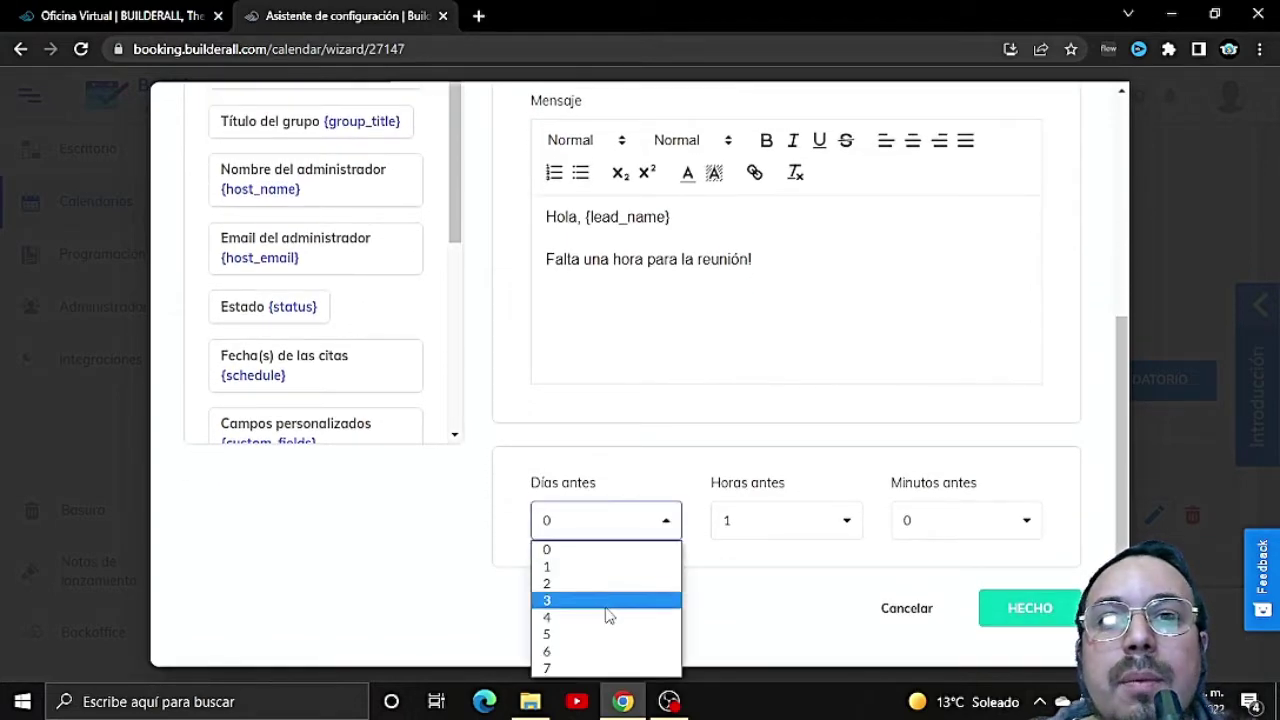
pyautogui.click(567, 568)
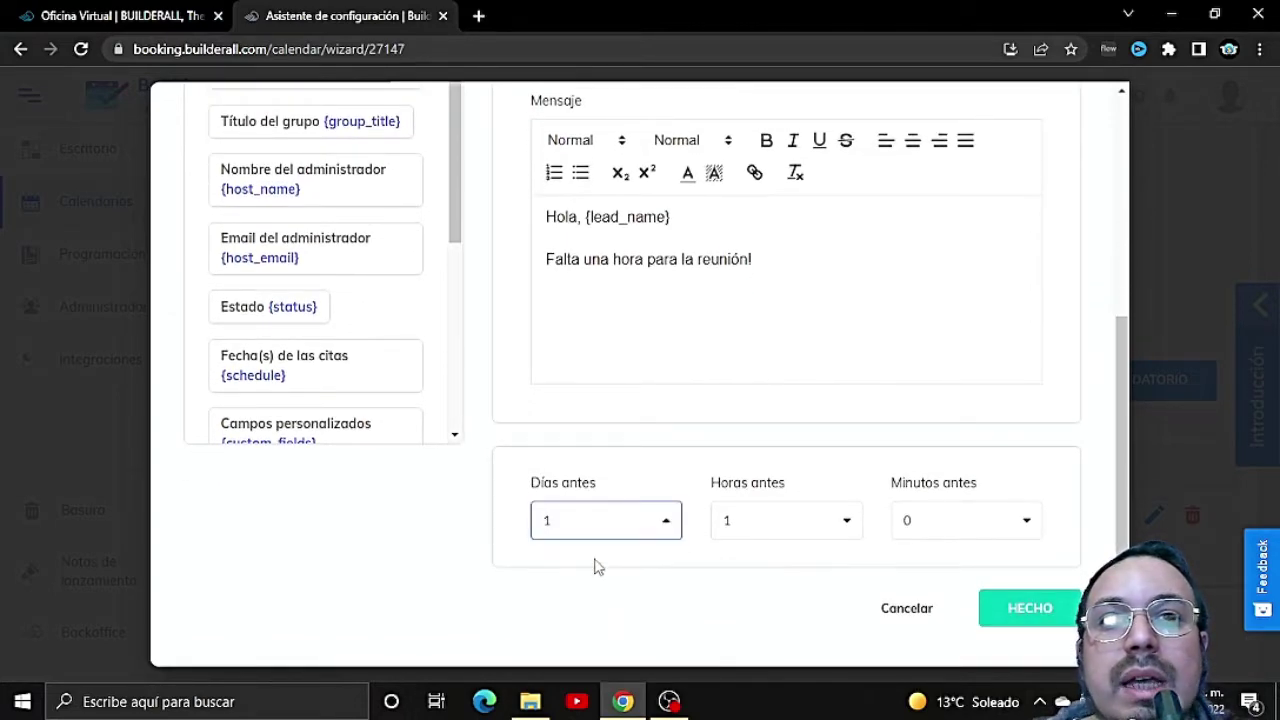
pyautogui.click(809, 528)
pyautogui.click(786, 172)
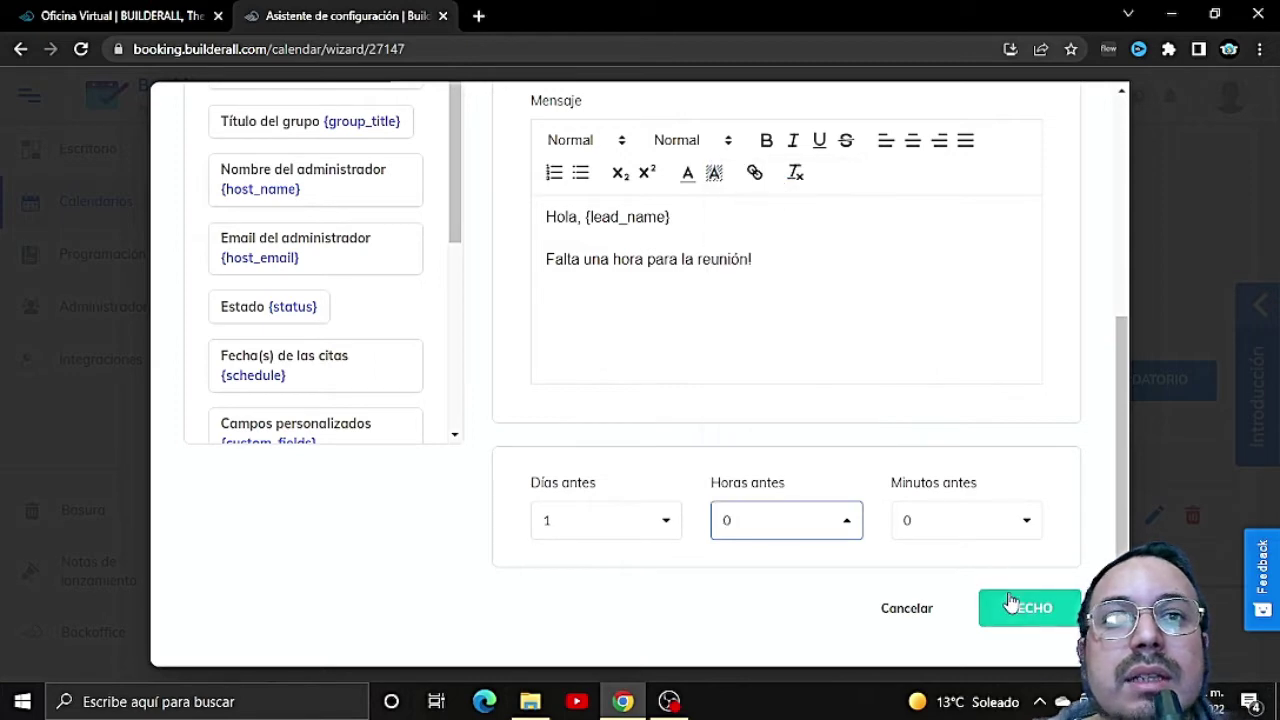
# Step: Rewrite the email message for one day left and change the subject to 'Falta un dia'
pyautogui.scroll(2, 648, 450)
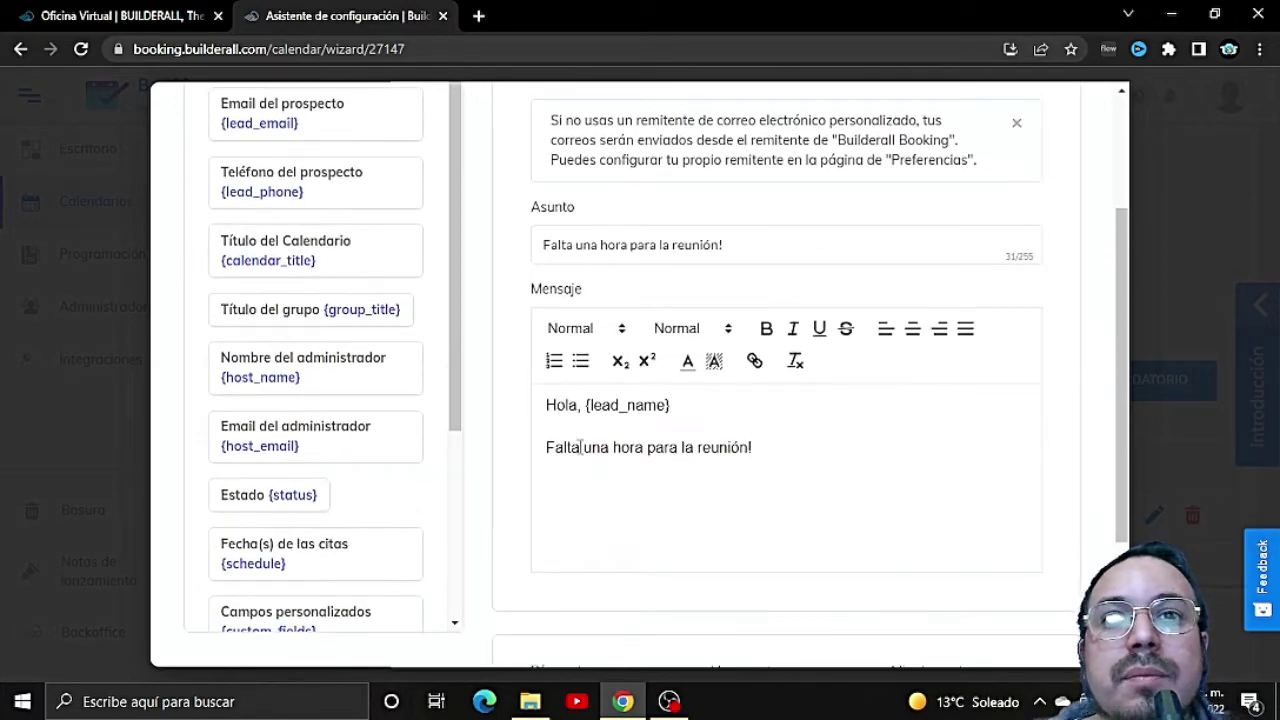
pyautogui.moveTo(584, 447); pyautogui.dragTo(748, 455)
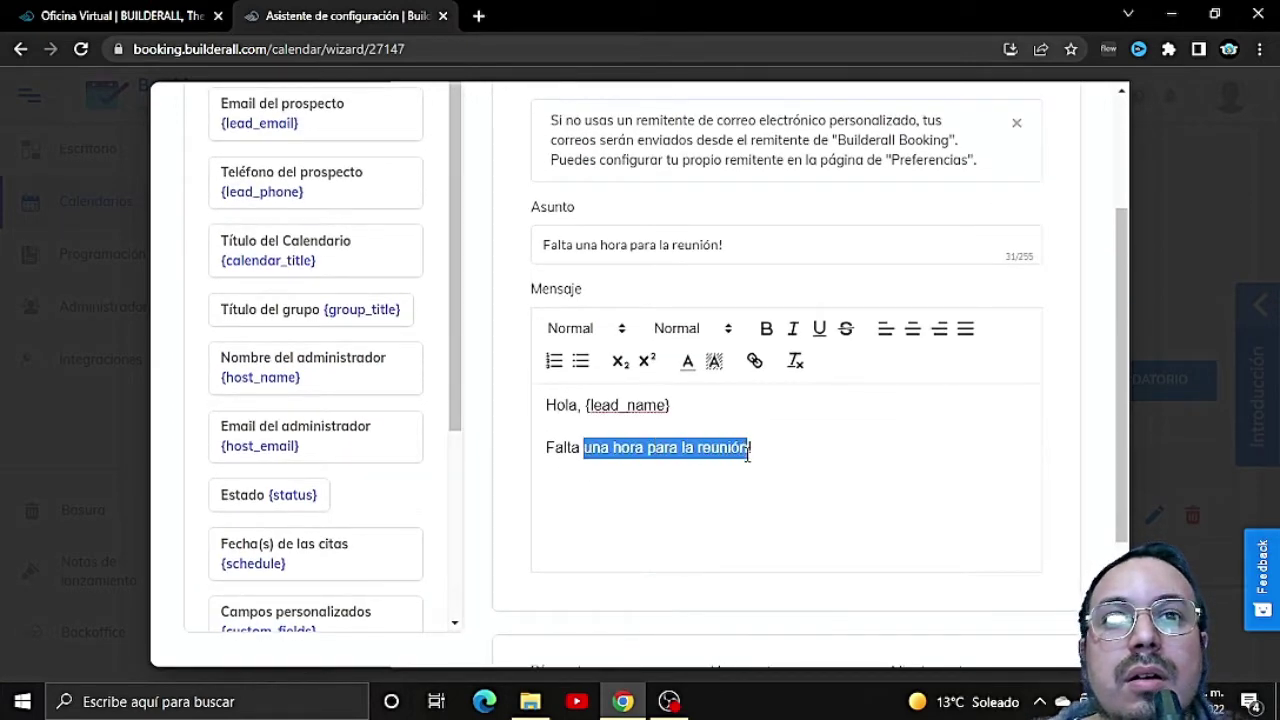
pyautogui.write('un dia para ')
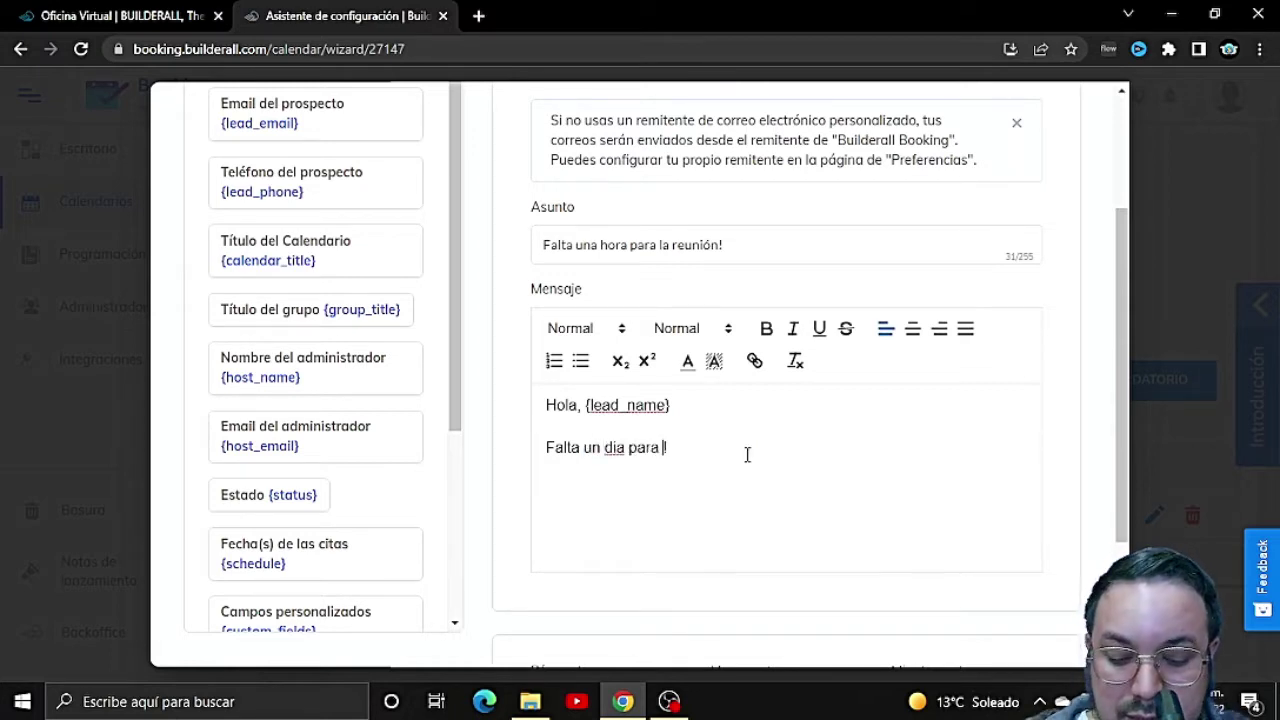
pyautogui.write('tu turno')
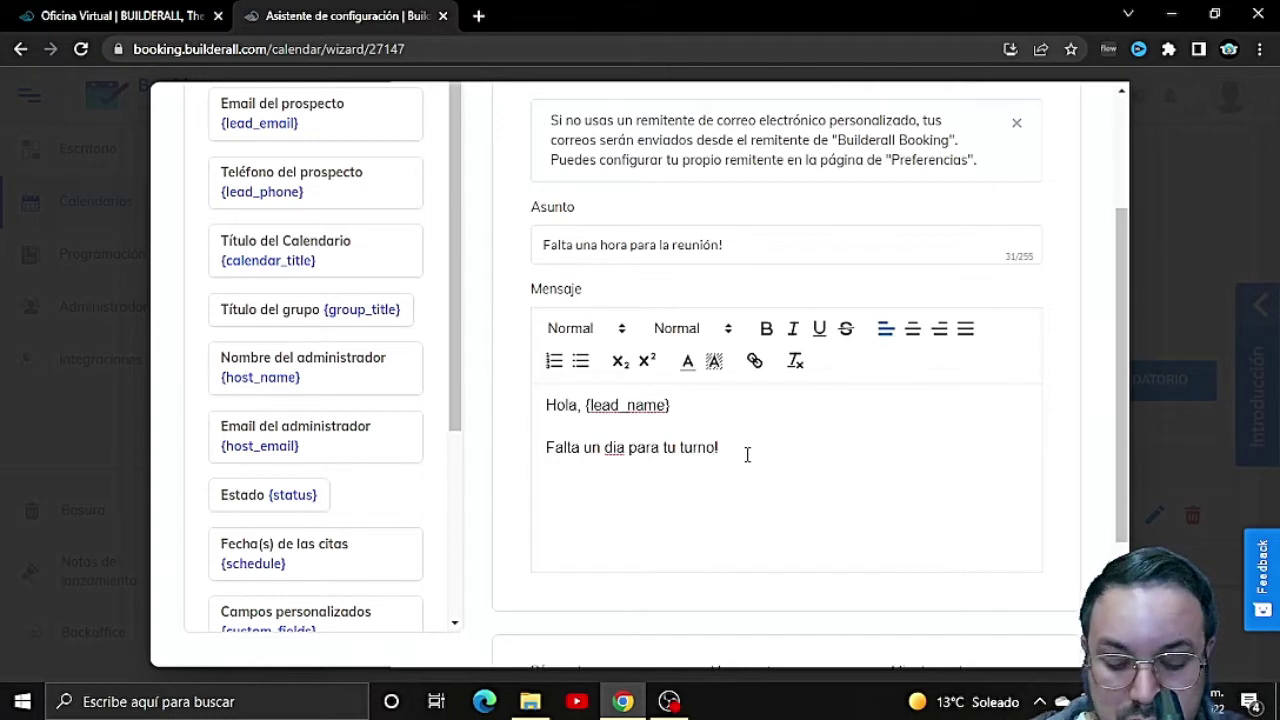
pyautogui.write(', tenlo pre')
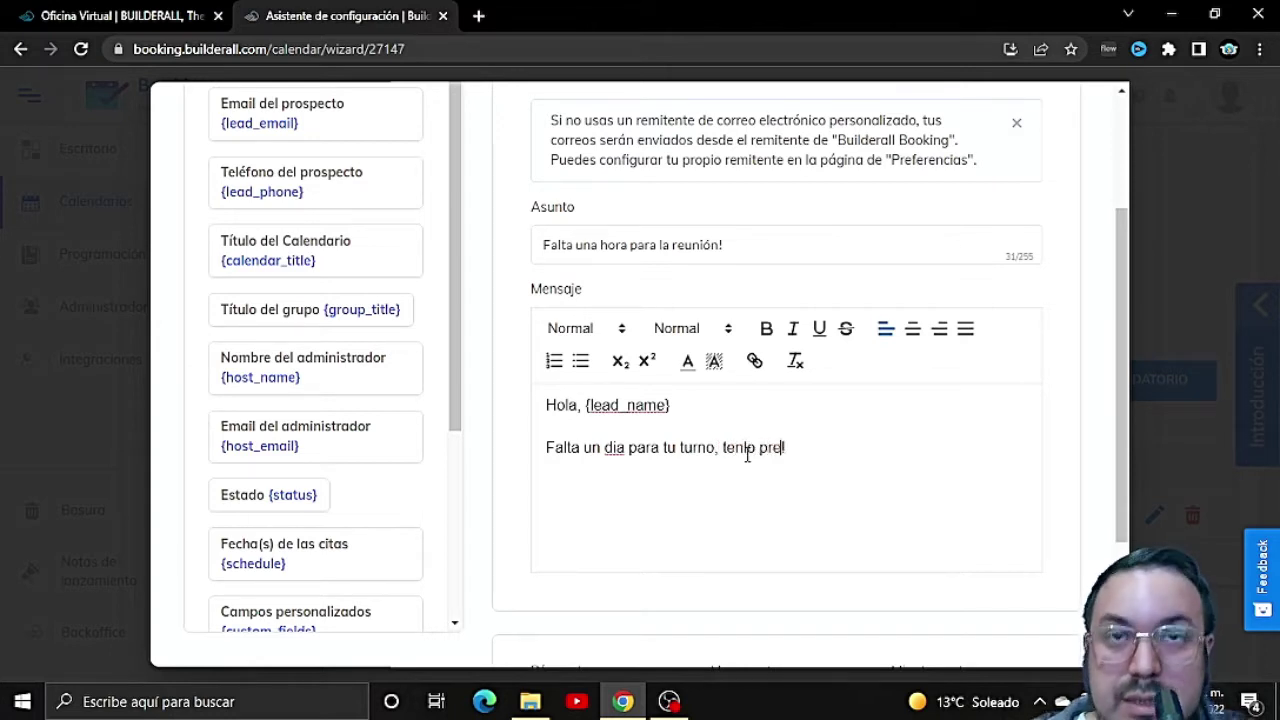
pyautogui.write('sente, te e')
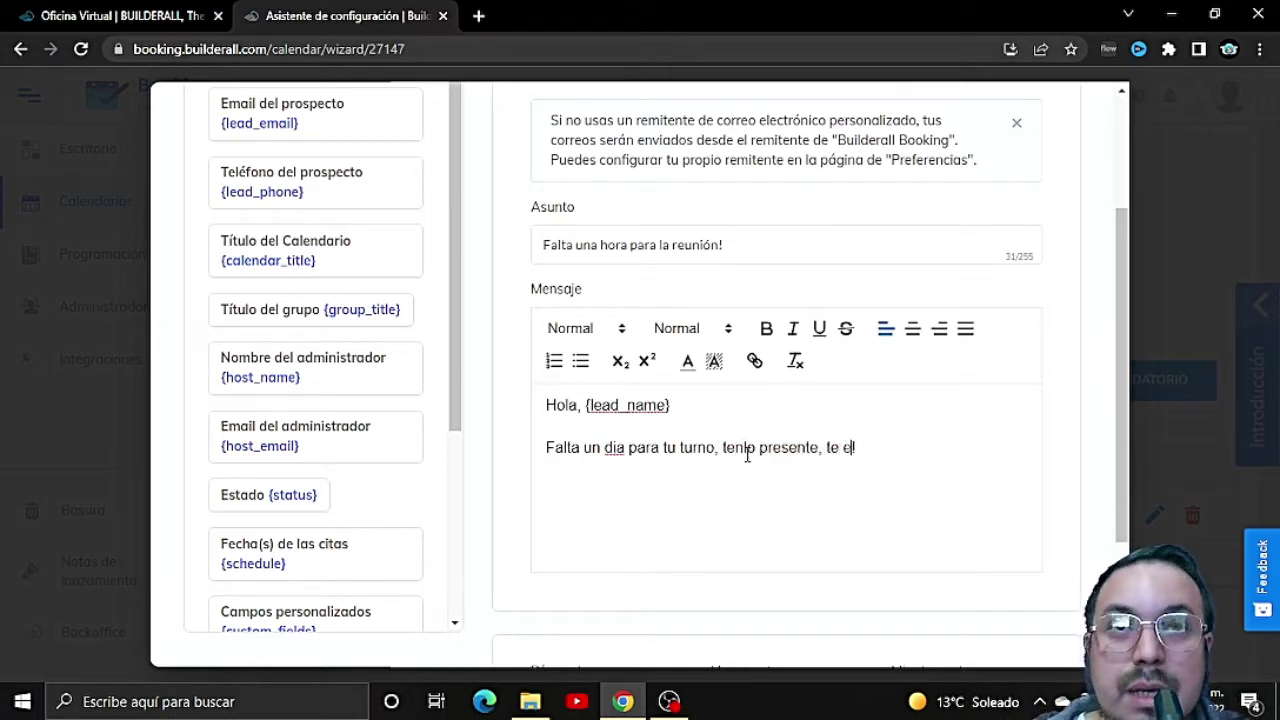
pyautogui.write('speramos maña')
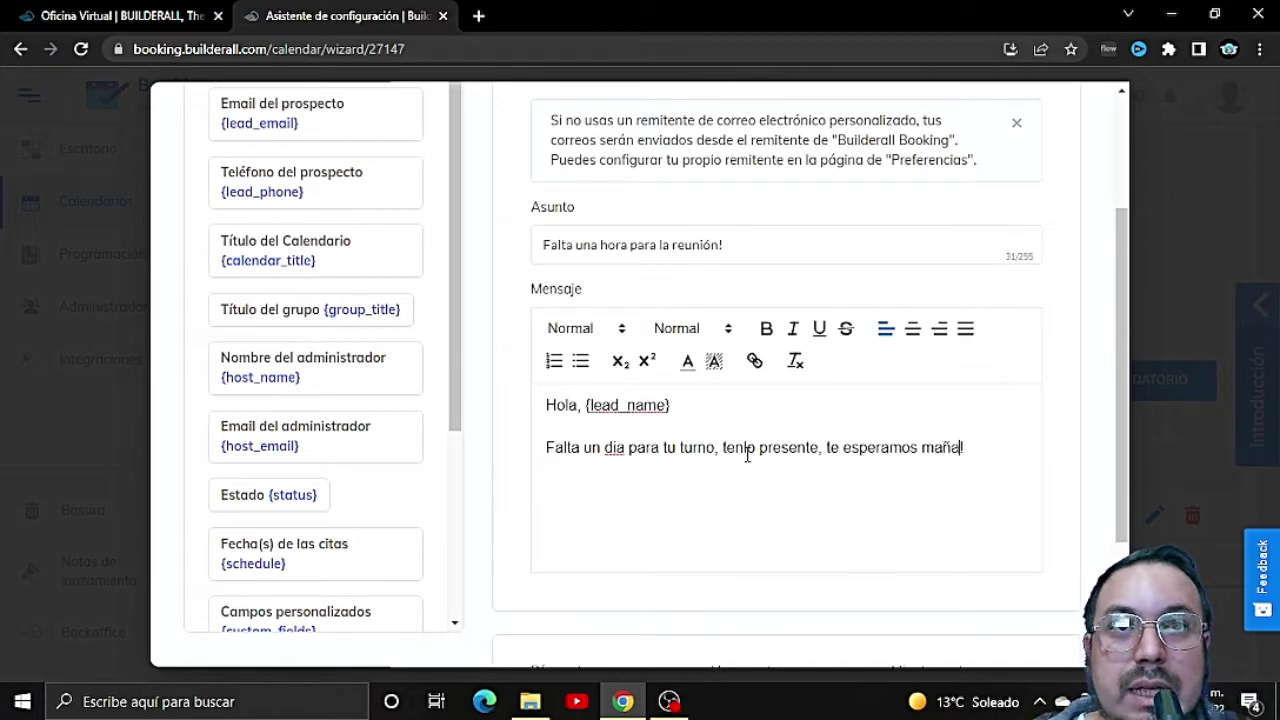
pyautogui.write('na!')
pyautogui.scroll(2, 870, 418)
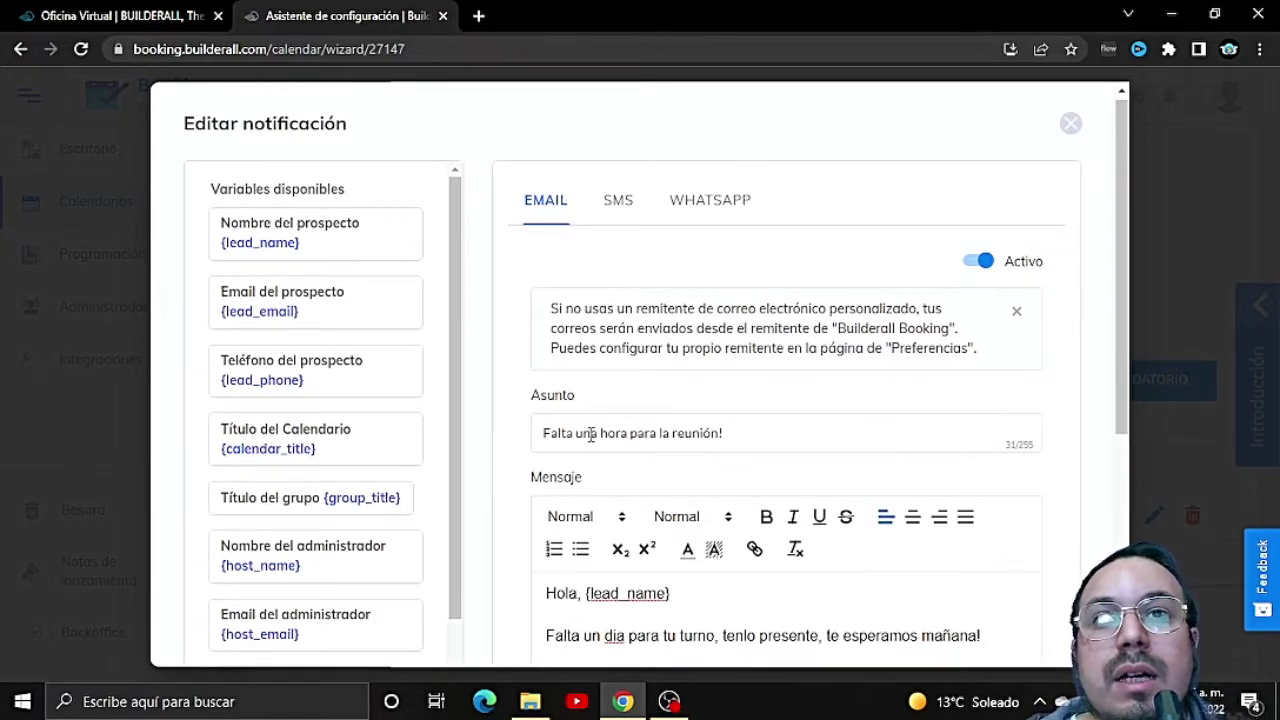
pyautogui.moveTo(591, 434); pyautogui.dragTo(758, 443)
pyautogui.write('un dia')
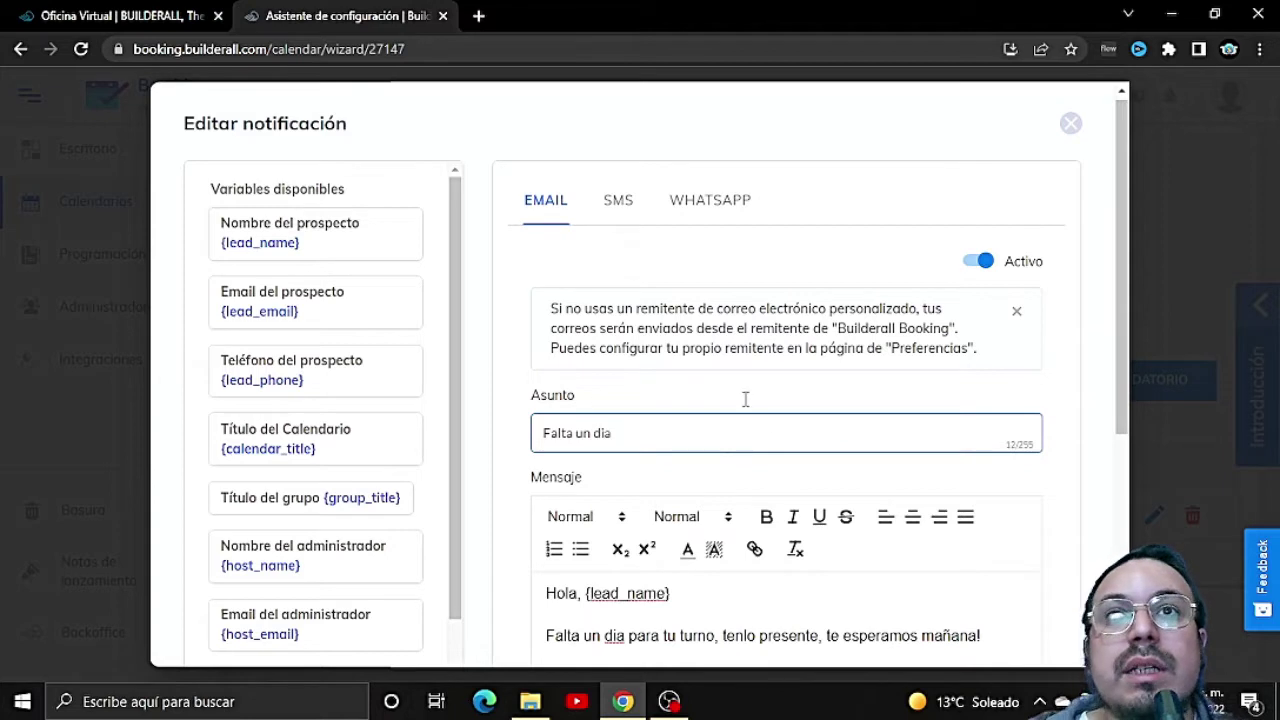
pyautogui.click(614, 205)
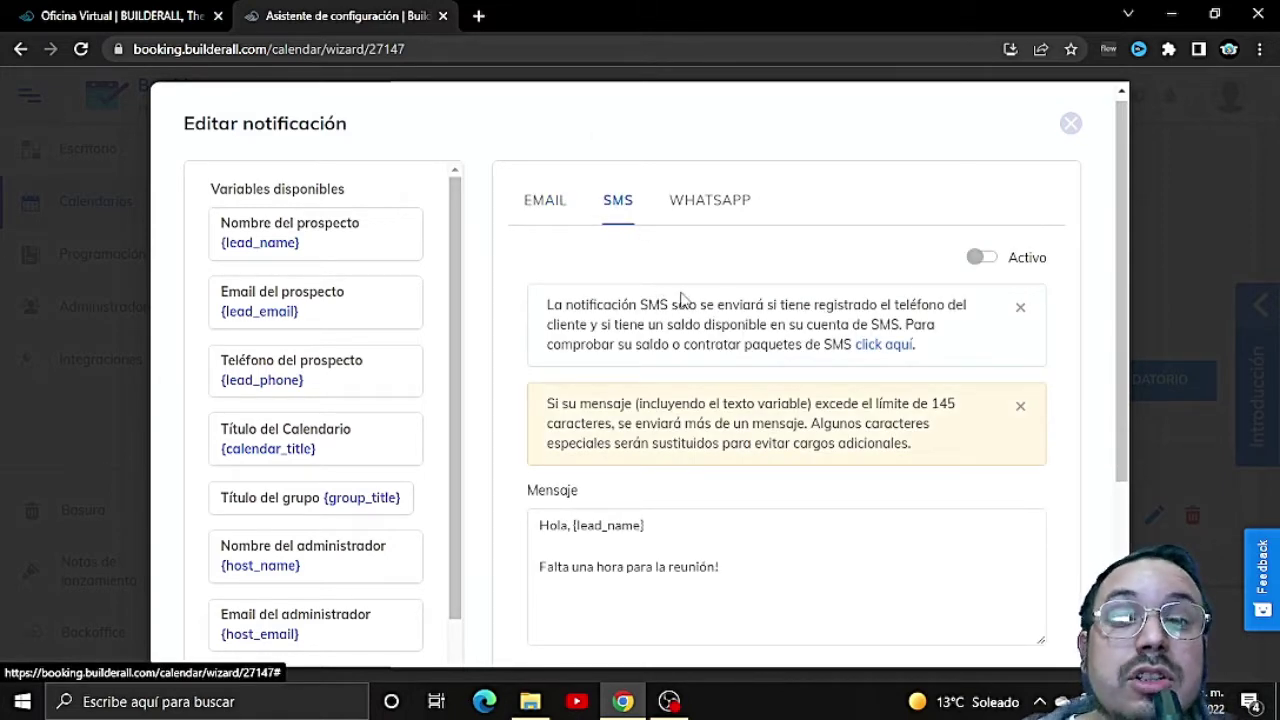
# Step: Activate the WhatsApp reminder with message 'Hola, {lead_name} Falta un dia para tu turno, te esperamos mañana'
pyautogui.click(705, 202)
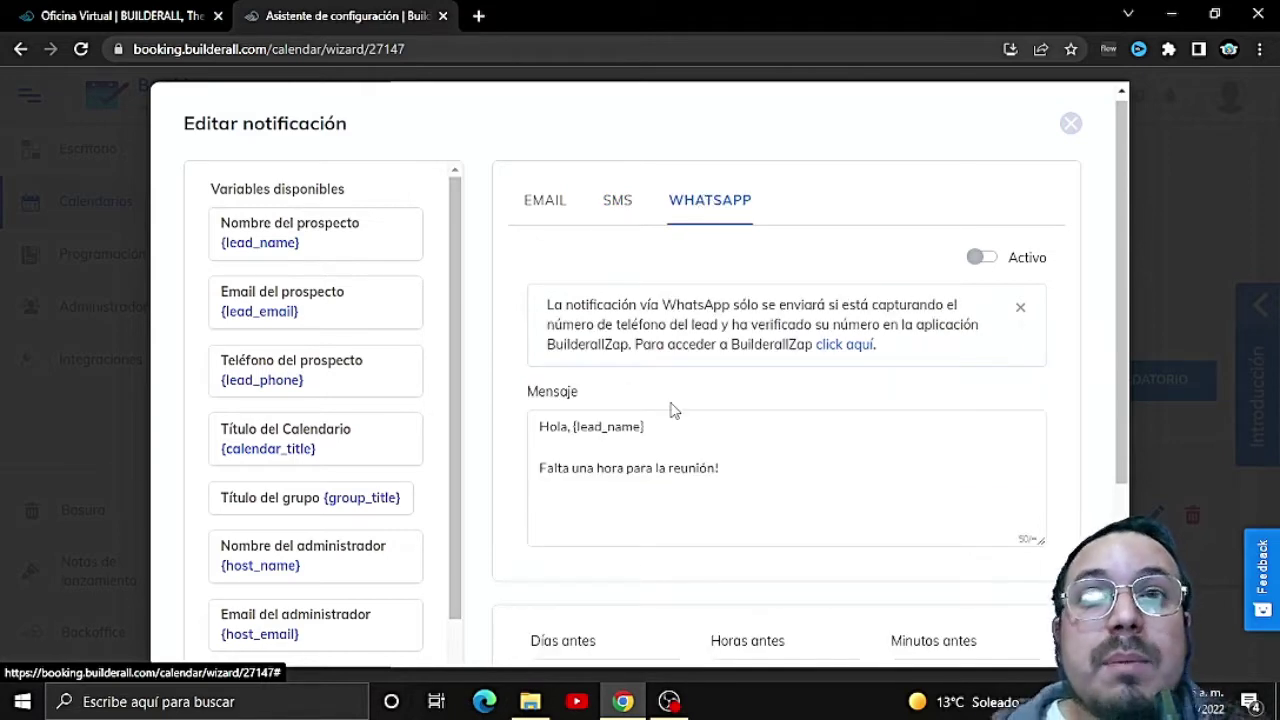
pyautogui.click(985, 257)
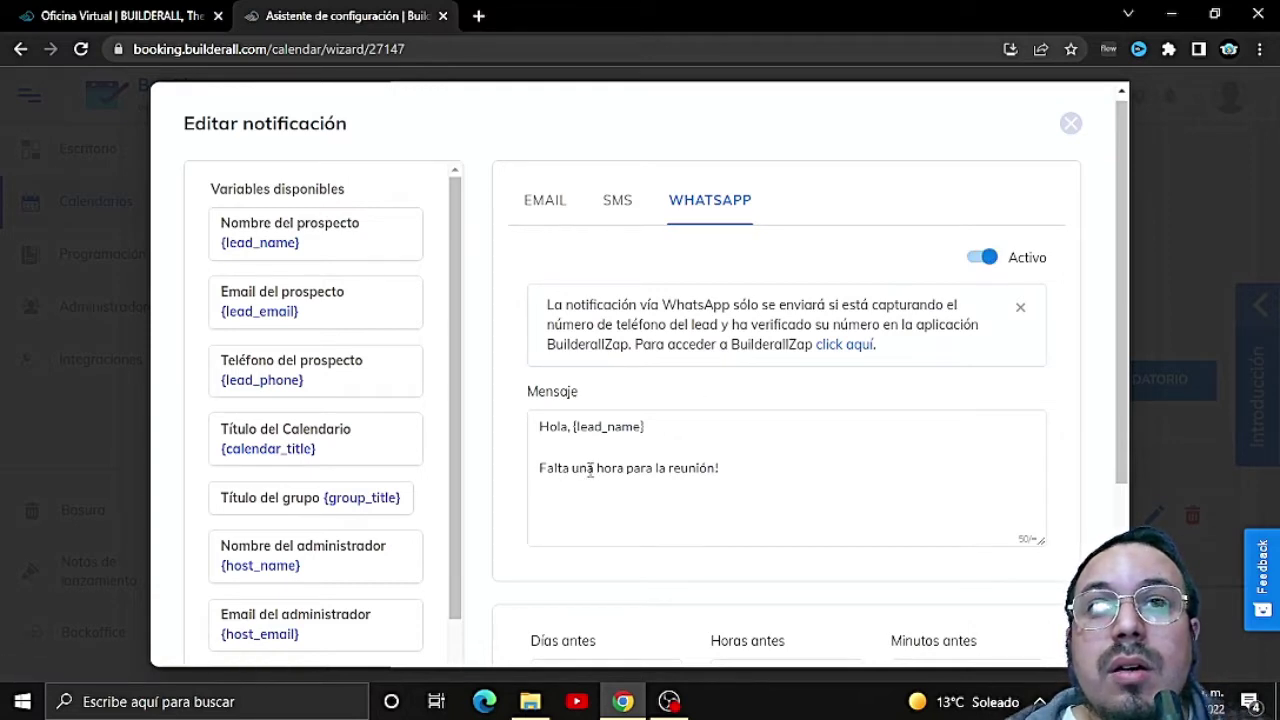
pyautogui.moveTo(589, 470); pyautogui.dragTo(773, 486)
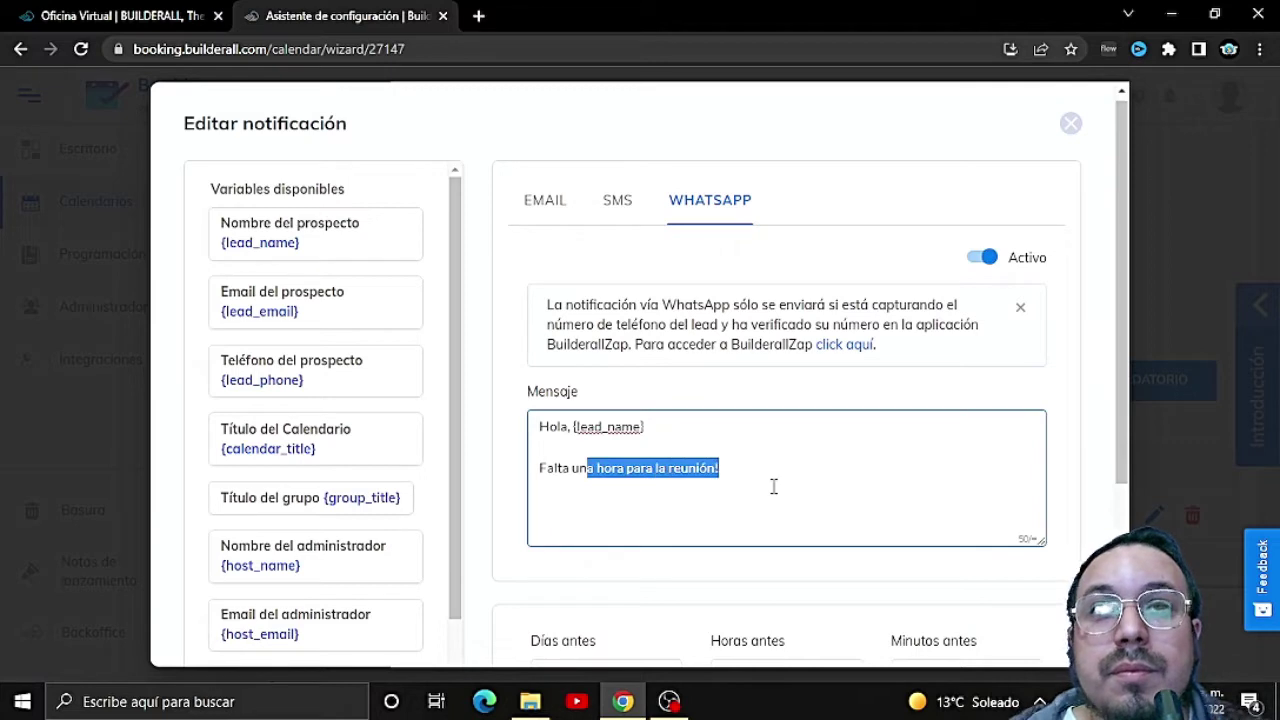
pyautogui.write('dí')
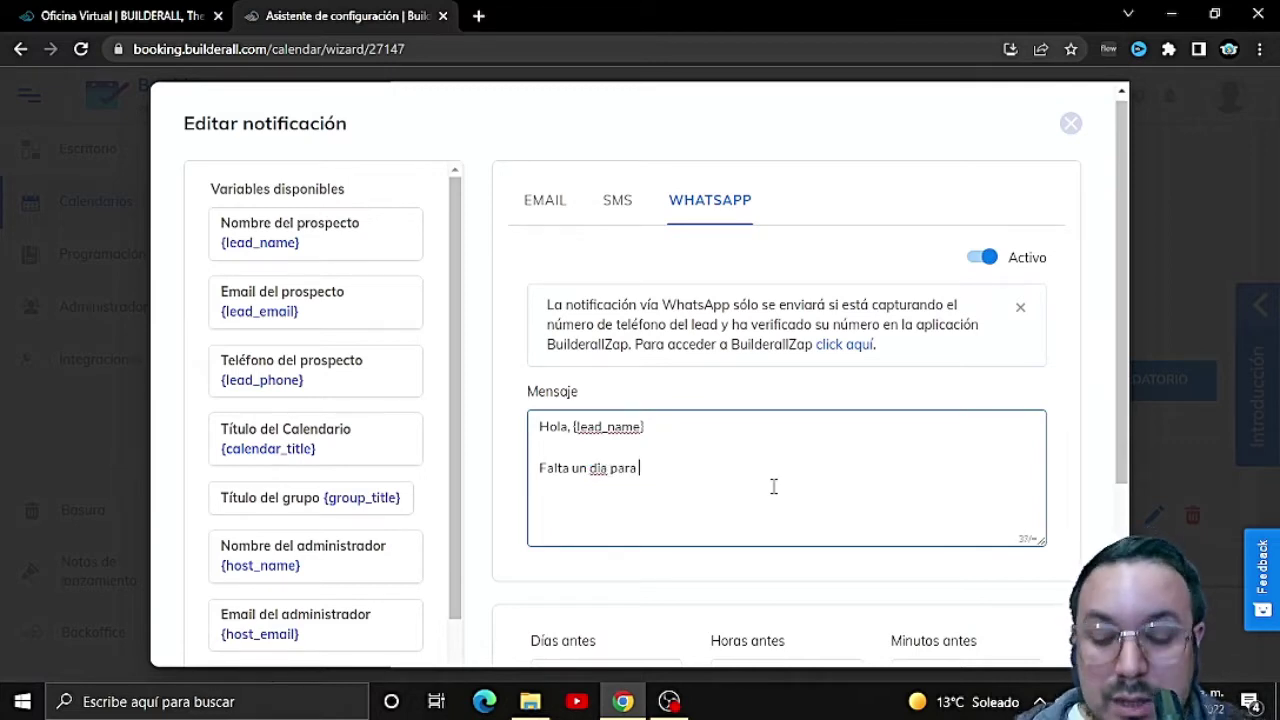
pyautogui.write('a para tu turno, te')
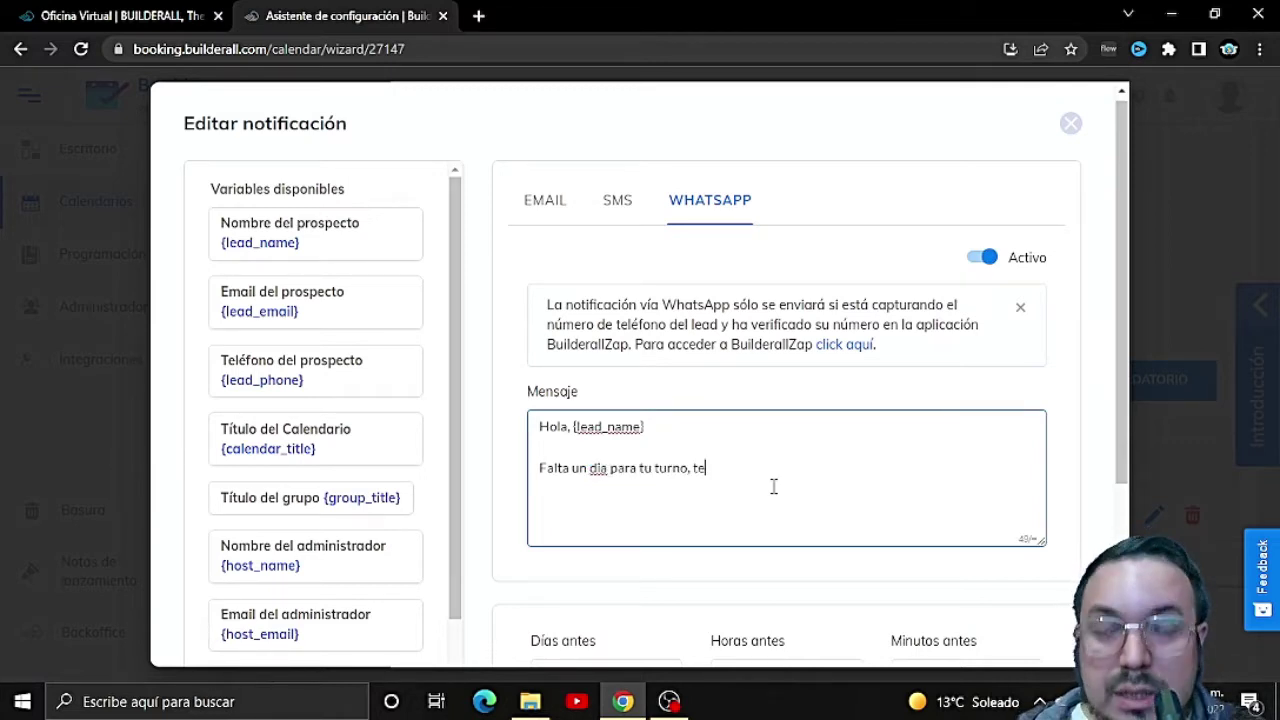
pyautogui.write(' esperamos mañana')
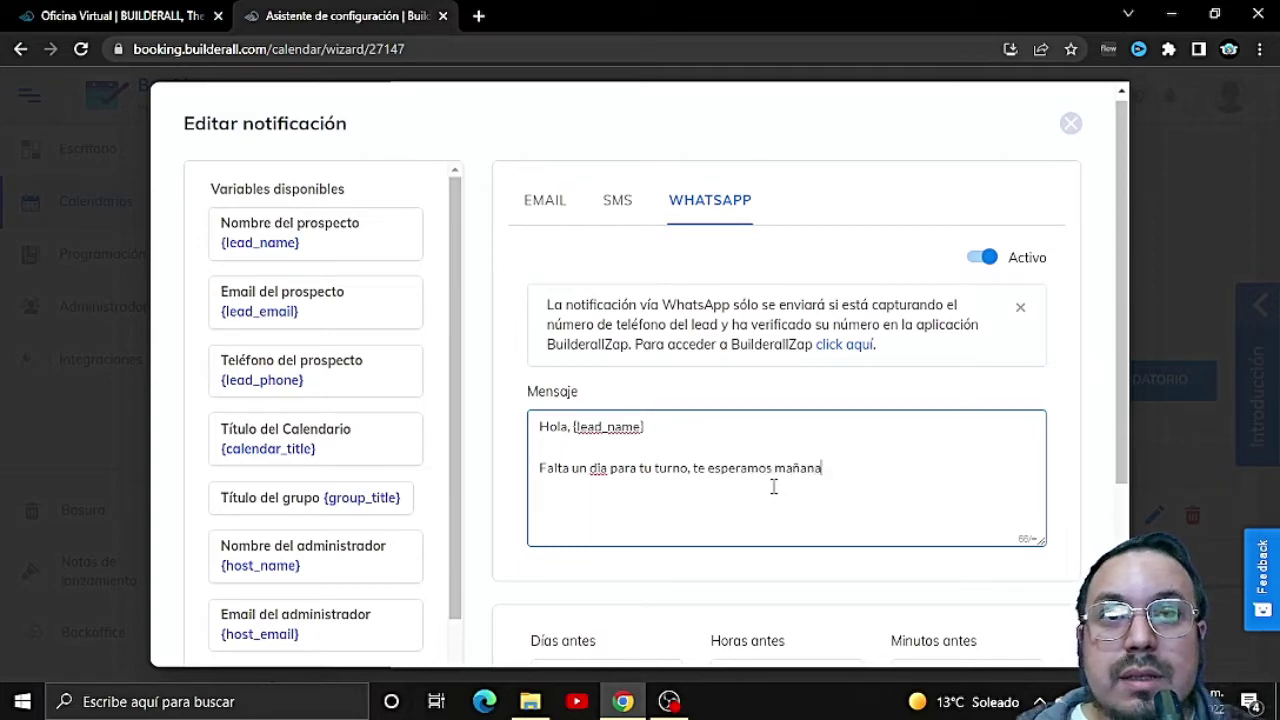
pyautogui.scroll(-3, 773, 486)
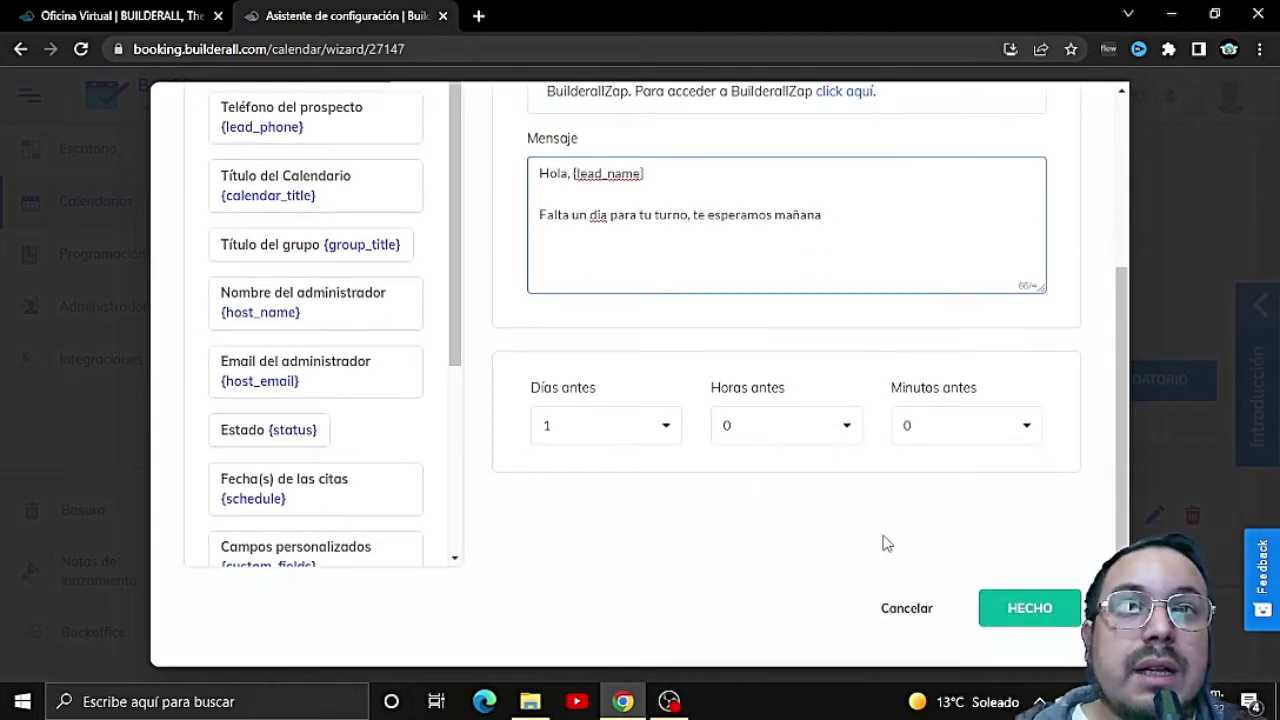
pyautogui.scroll(2, 700, 420)
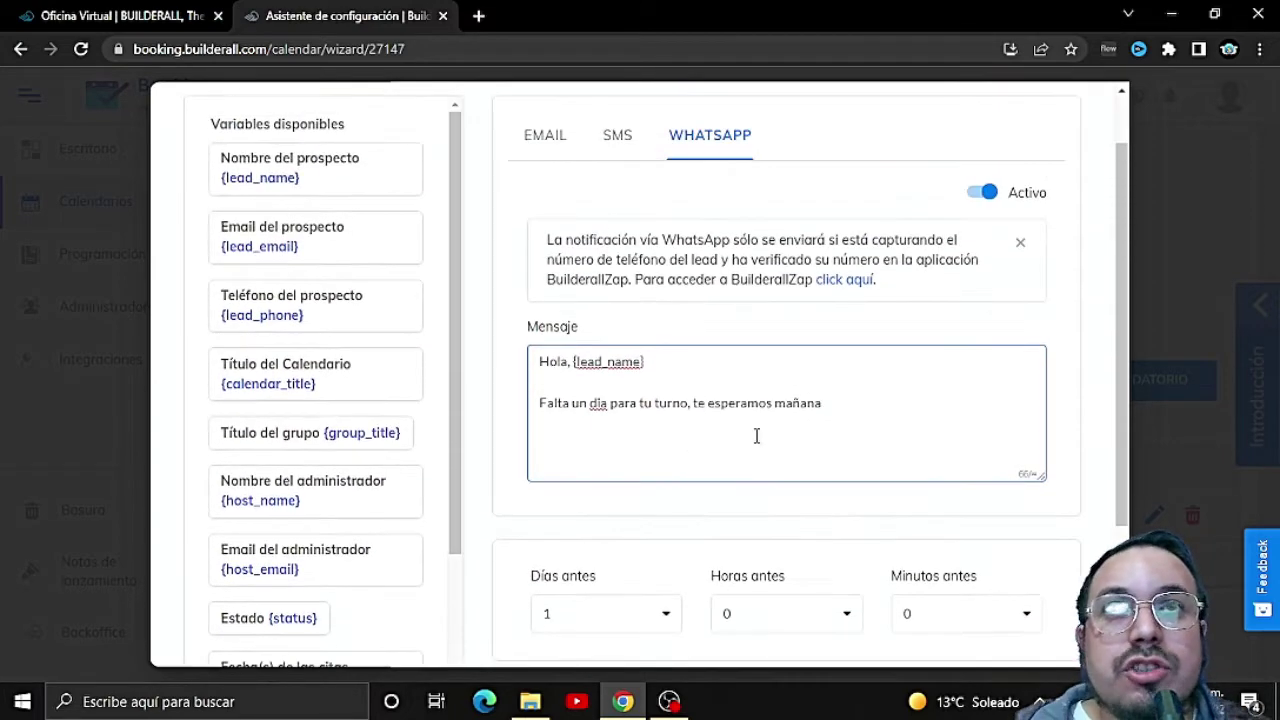
pyautogui.scroll(-3, 800, 445)
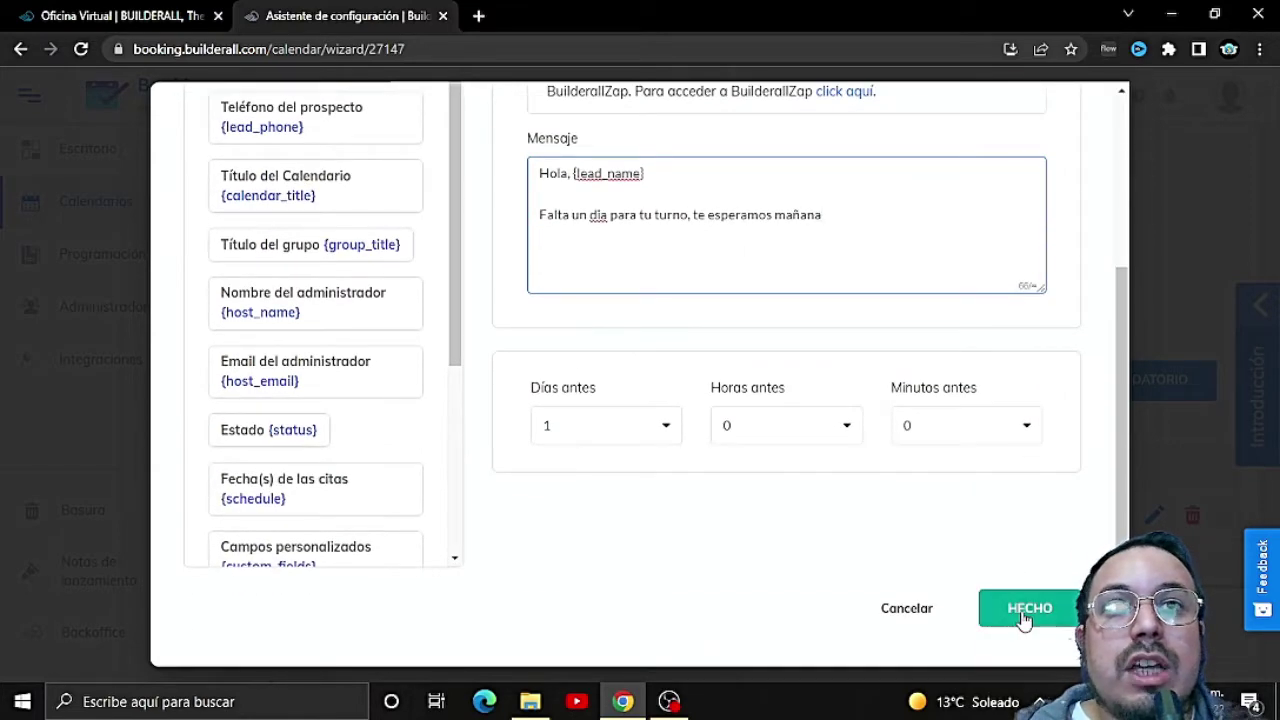
# Step: Confirm the reminder with HECHO so it lists 'Falta un dia', 1 day before, via Email and WhatsApp
pyautogui.click(1024, 612)
pyautogui.scroll(-3, 814, 551)
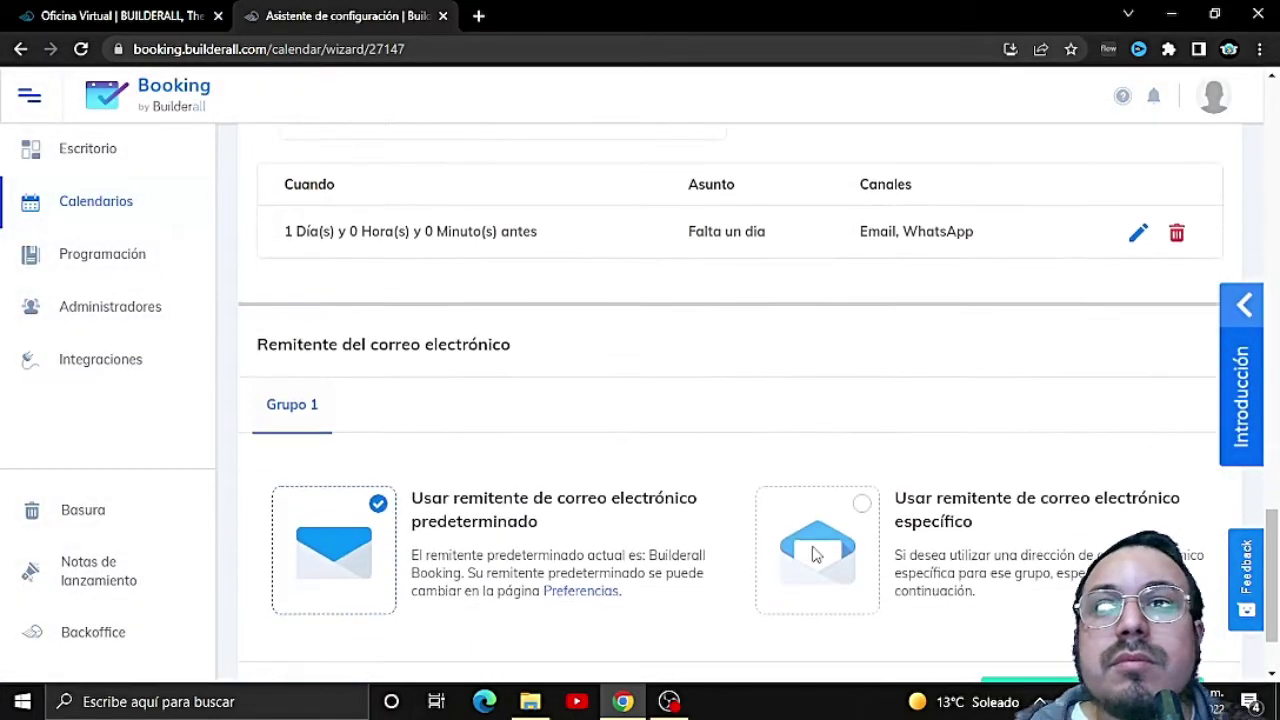
pyautogui.scroll(-1, 815, 556)
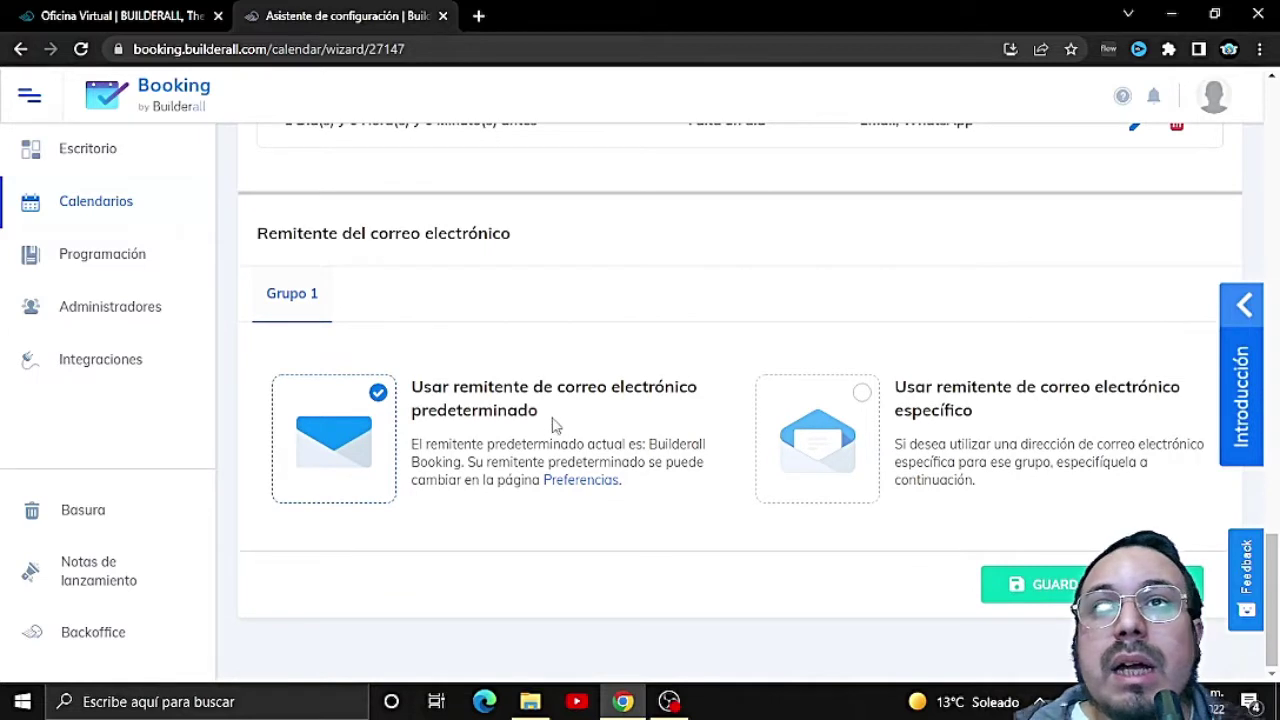
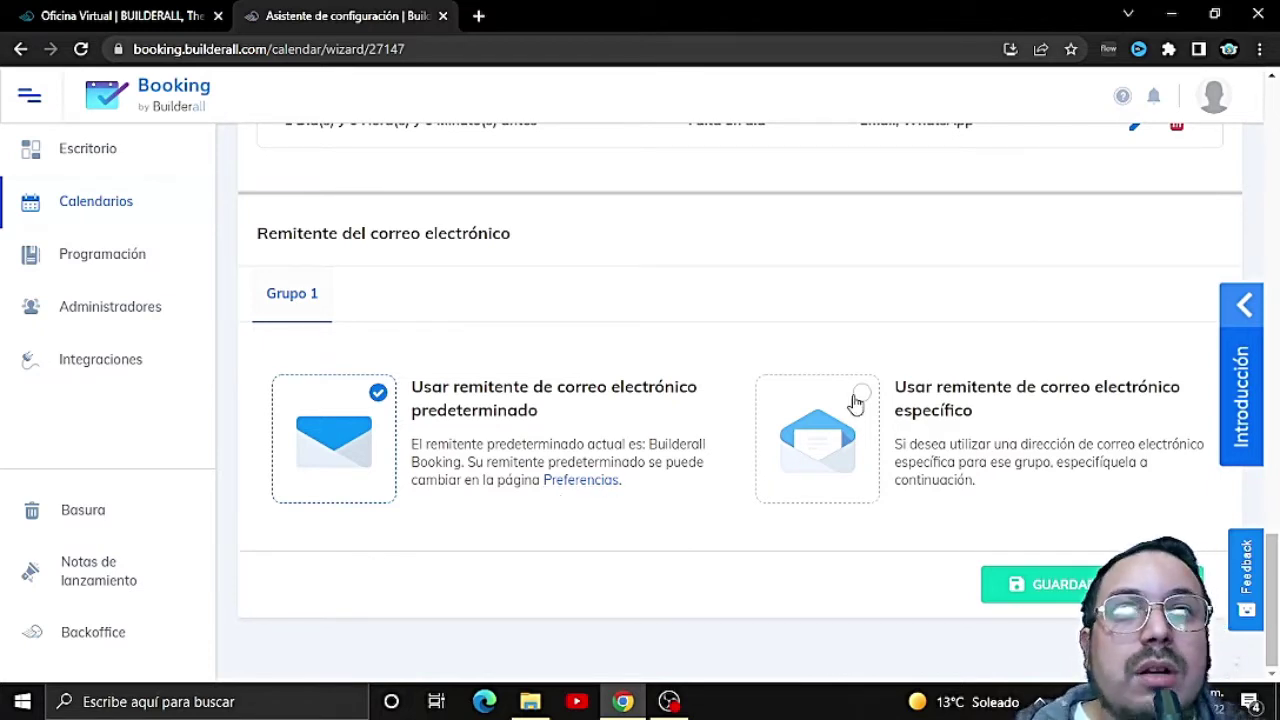
# Step: Switch Grupo 1 emails to a specific sender and choose the business info address
pyautogui.click(855, 400)
pyautogui.scroll(-2, 988, 417)
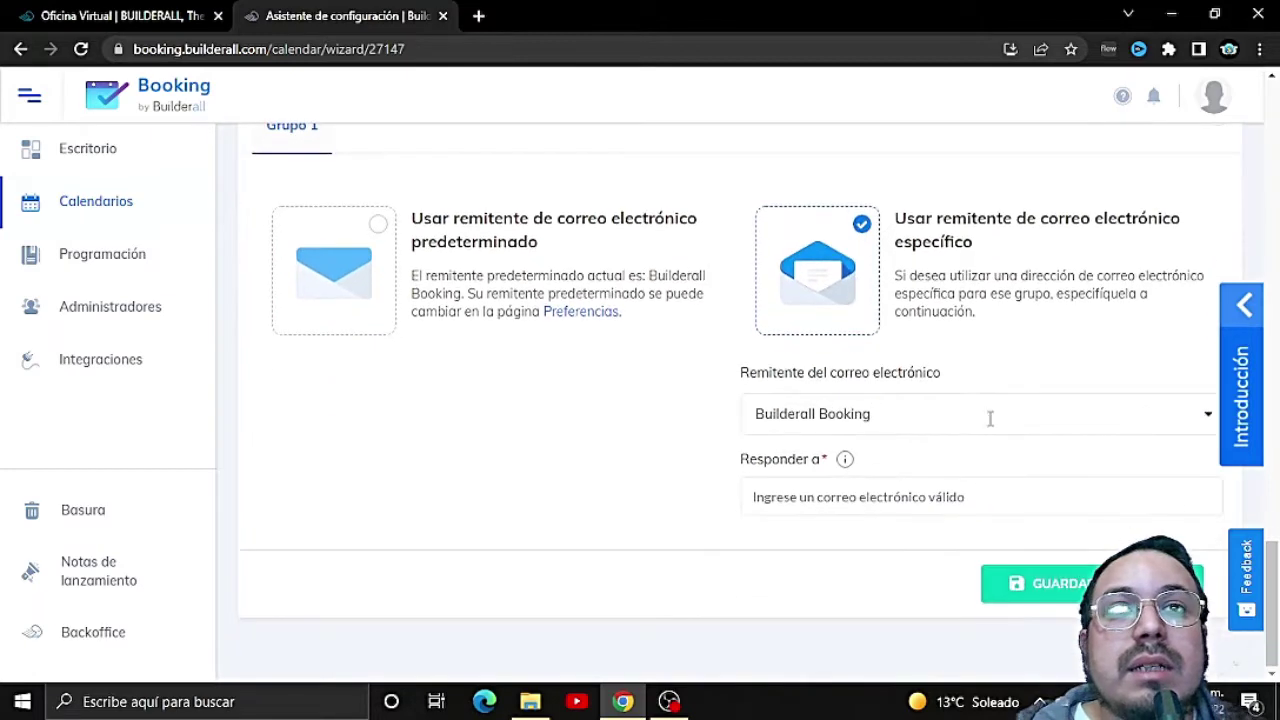
pyautogui.click(992, 418)
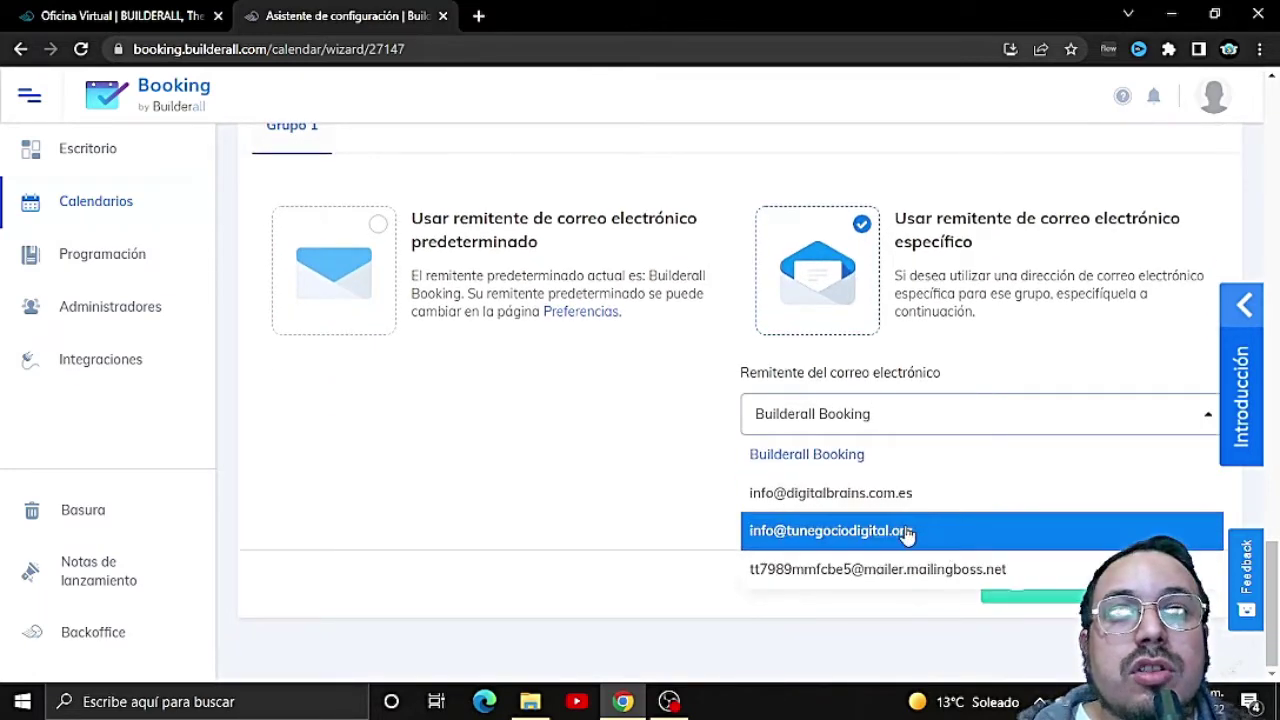
pyautogui.click(907, 533)
# Step: Fill in the sender's display name and the reply-to address, then save the email settings
pyautogui.click(910, 508)
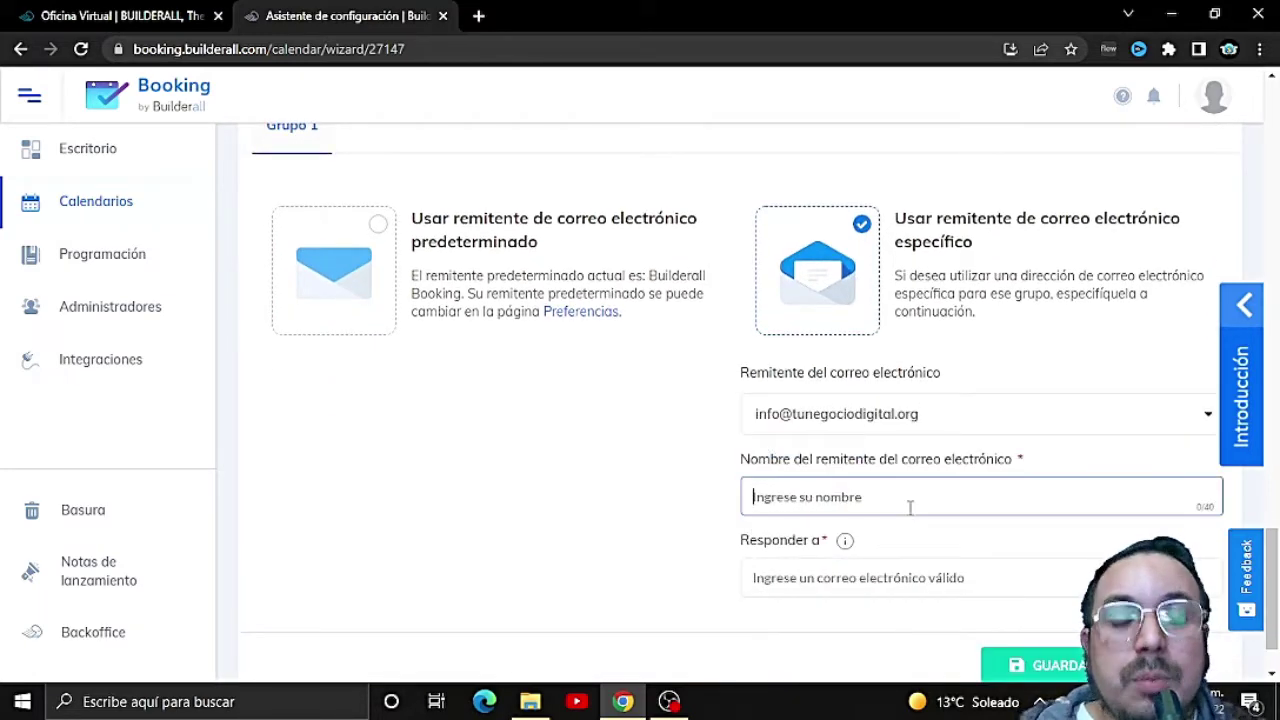
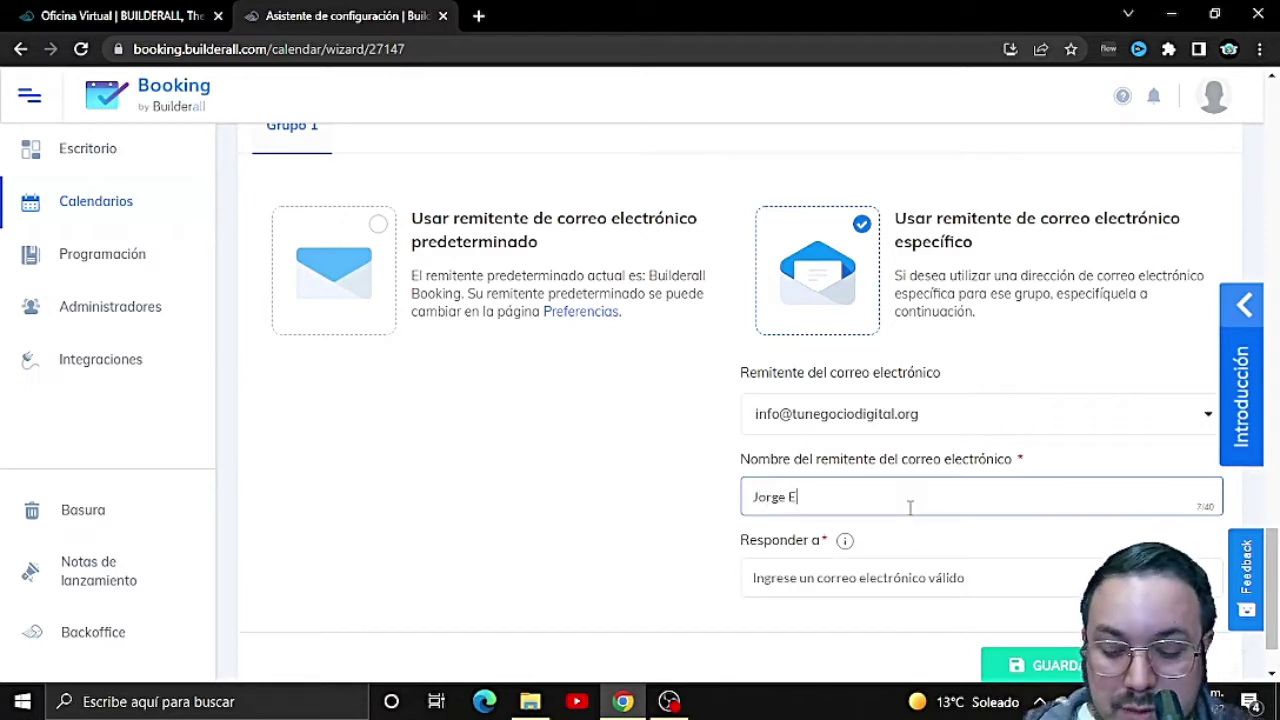
pyautogui.click(880, 581)
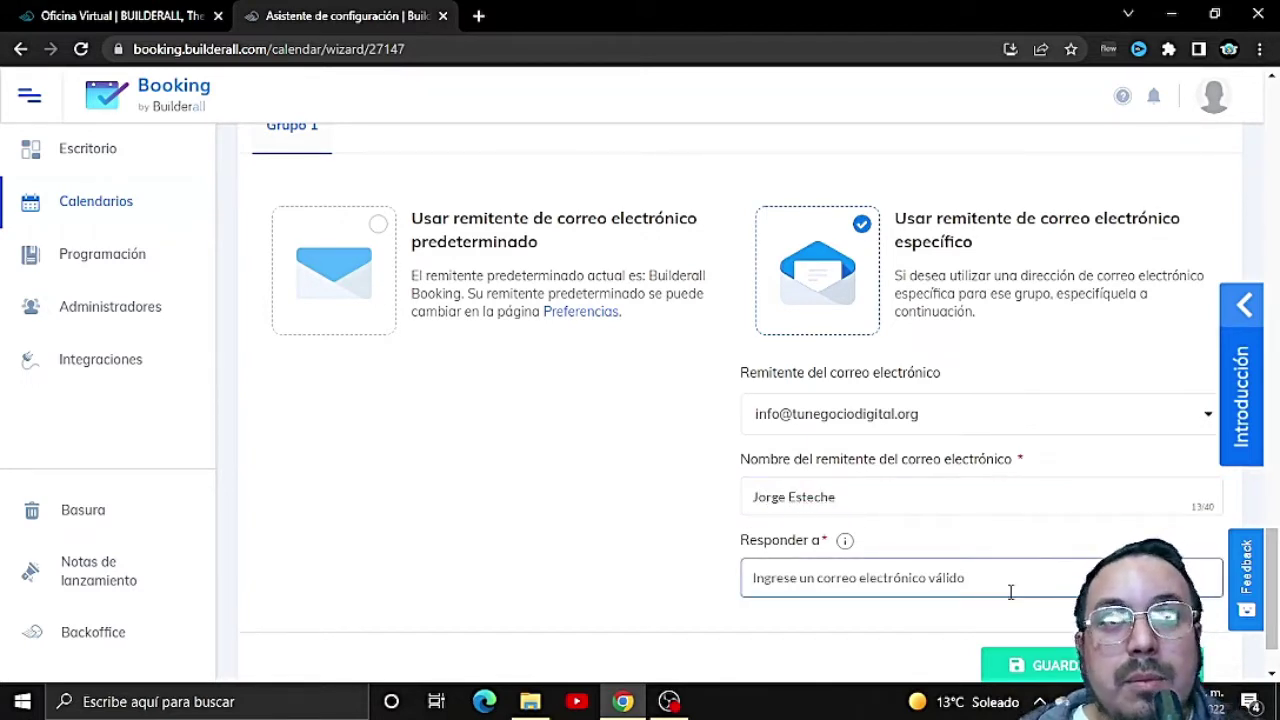
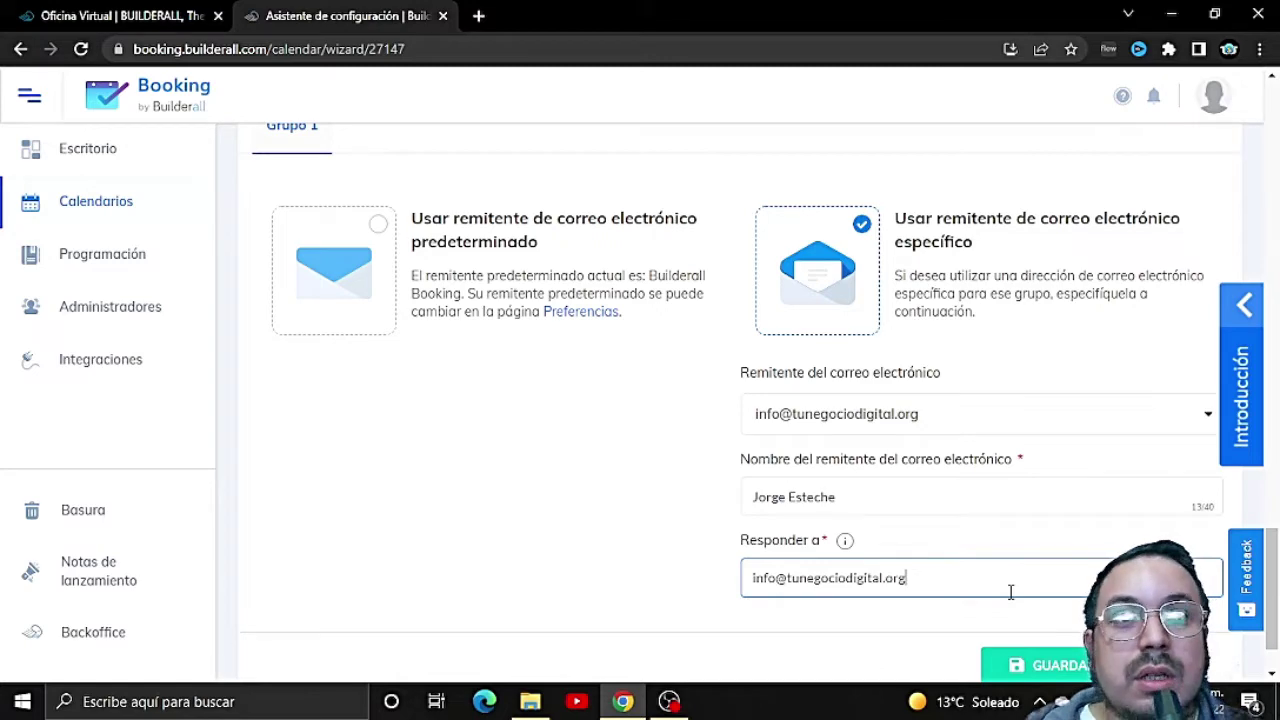
pyautogui.scroll(-1, 1080, 588)
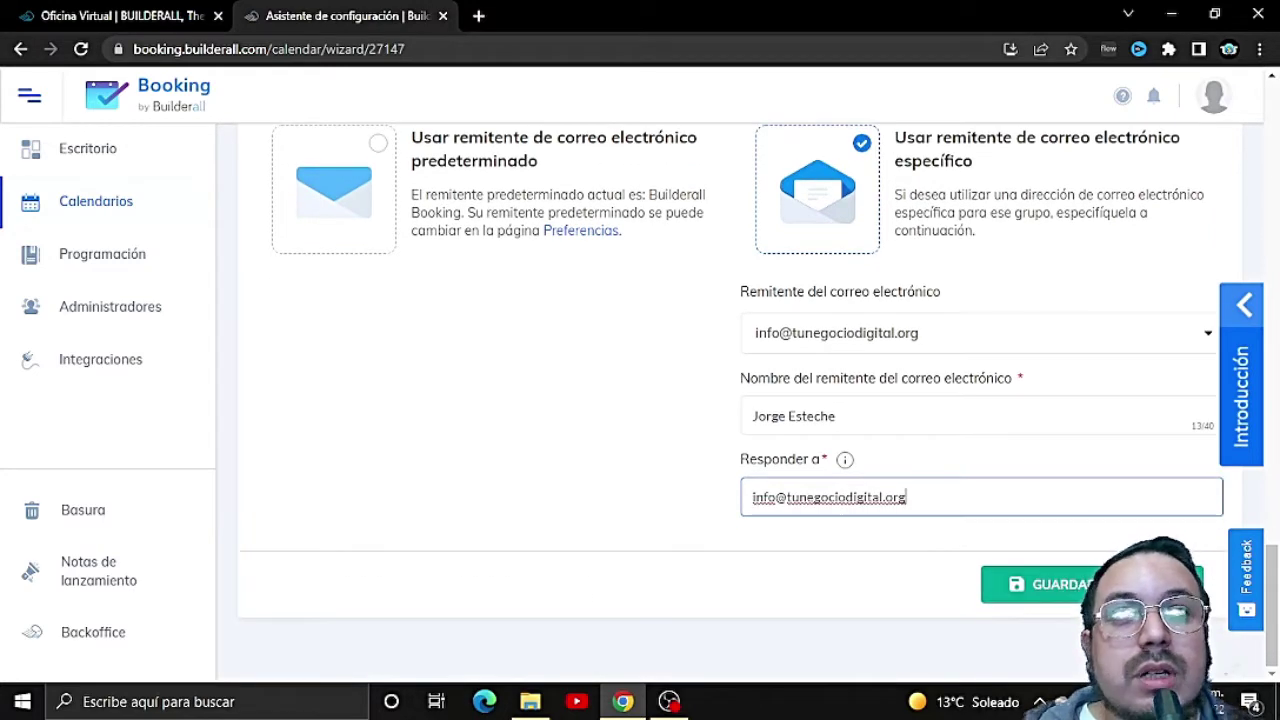
pyautogui.click(1060, 584)
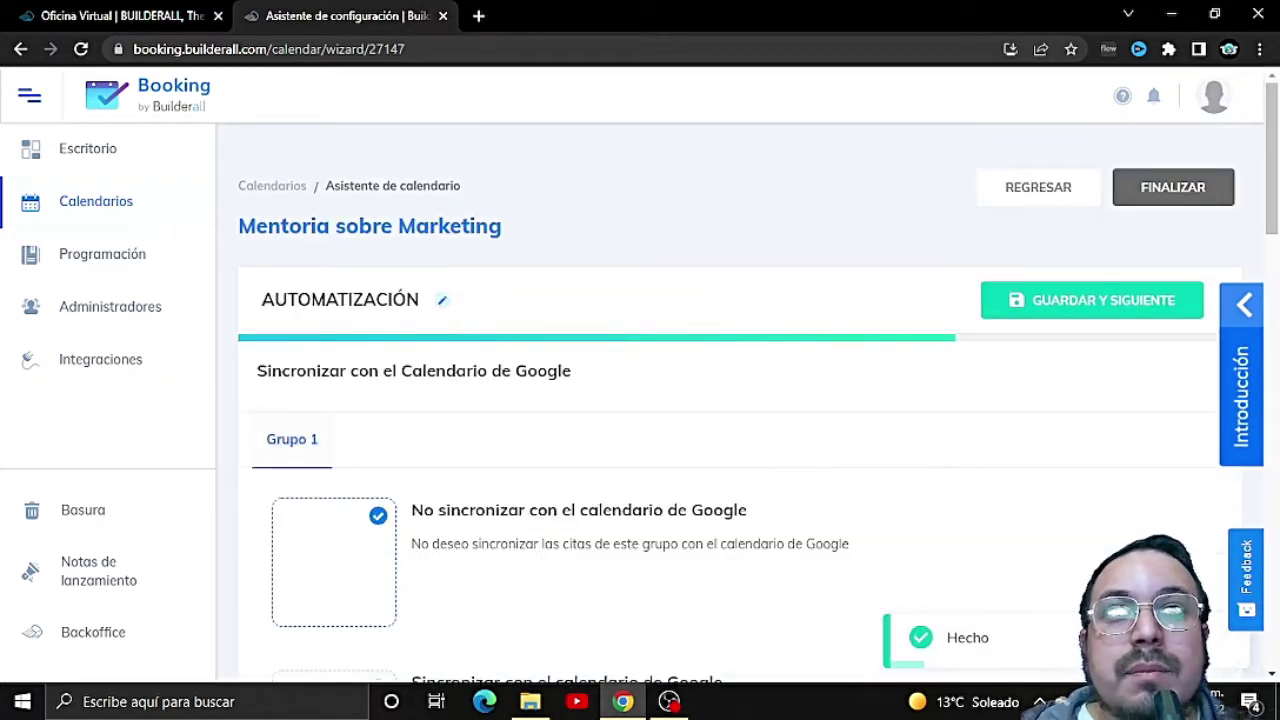
# Step: Turn on Google Calendar sync for Grupo 1 and add a calendar row
pyautogui.scroll(-1, 705, 515)
pyautogui.scroll(-1, 705, 515)
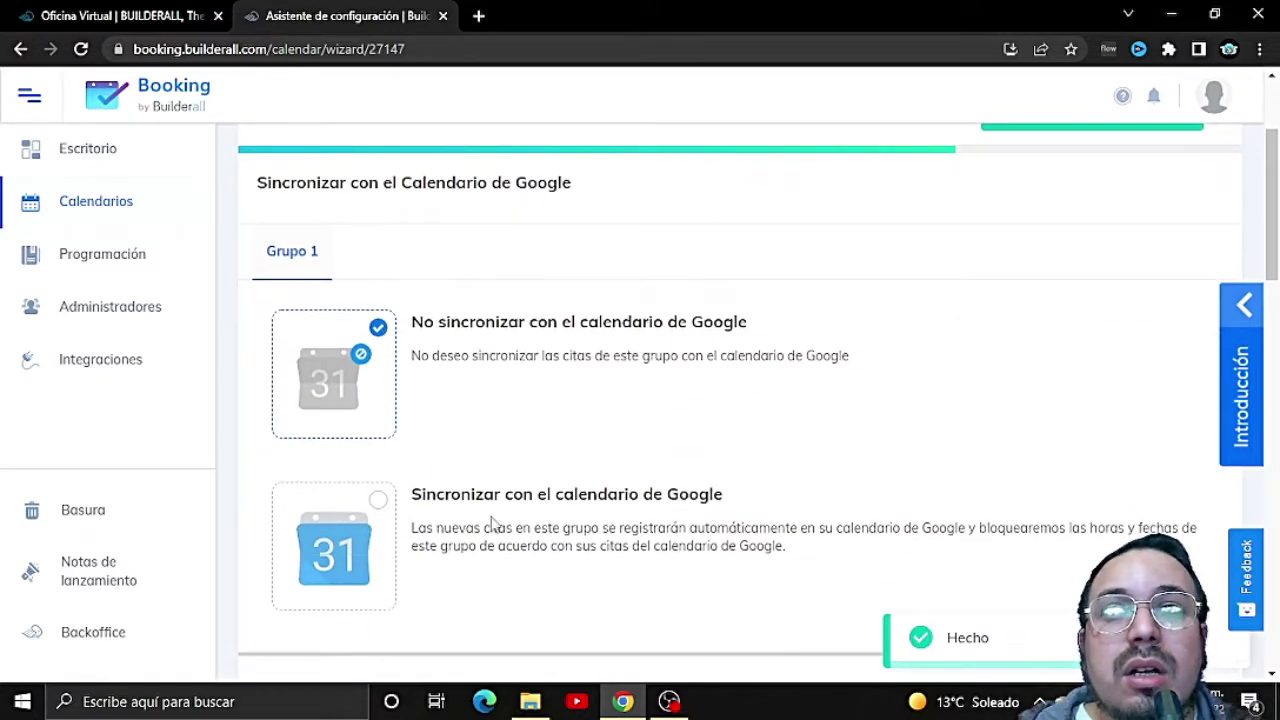
pyautogui.scroll(-1, 492, 522)
pyautogui.click(365, 418)
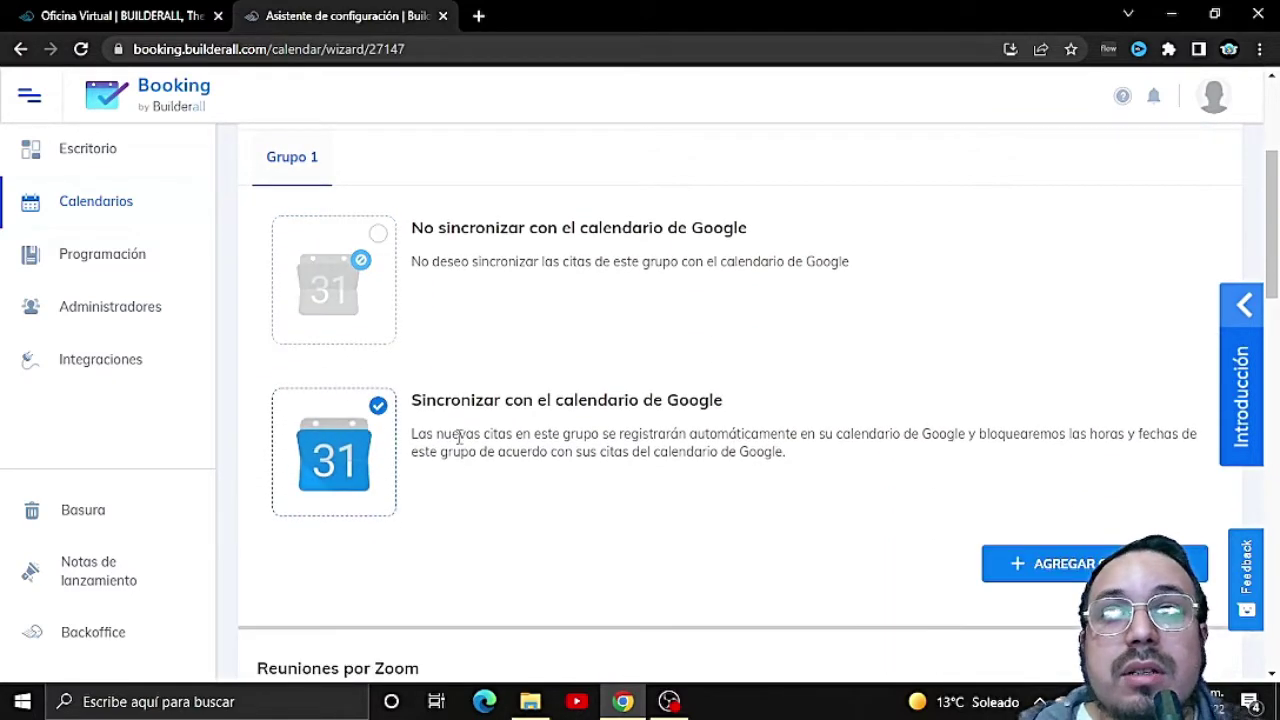
pyautogui.click(1020, 565)
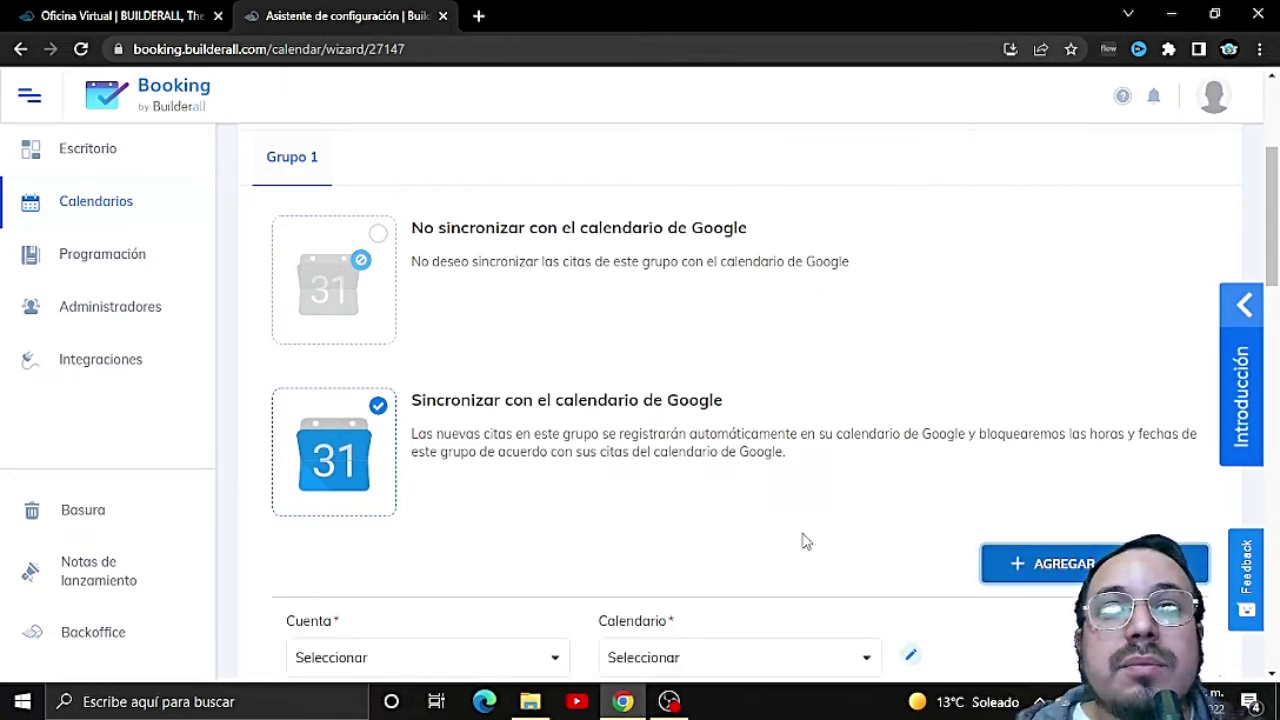
# Step: Check the Cuenta and Calendario lists, then start connecting a new Google account
pyautogui.scroll(-2, 409, 455)
pyautogui.click(545, 474)
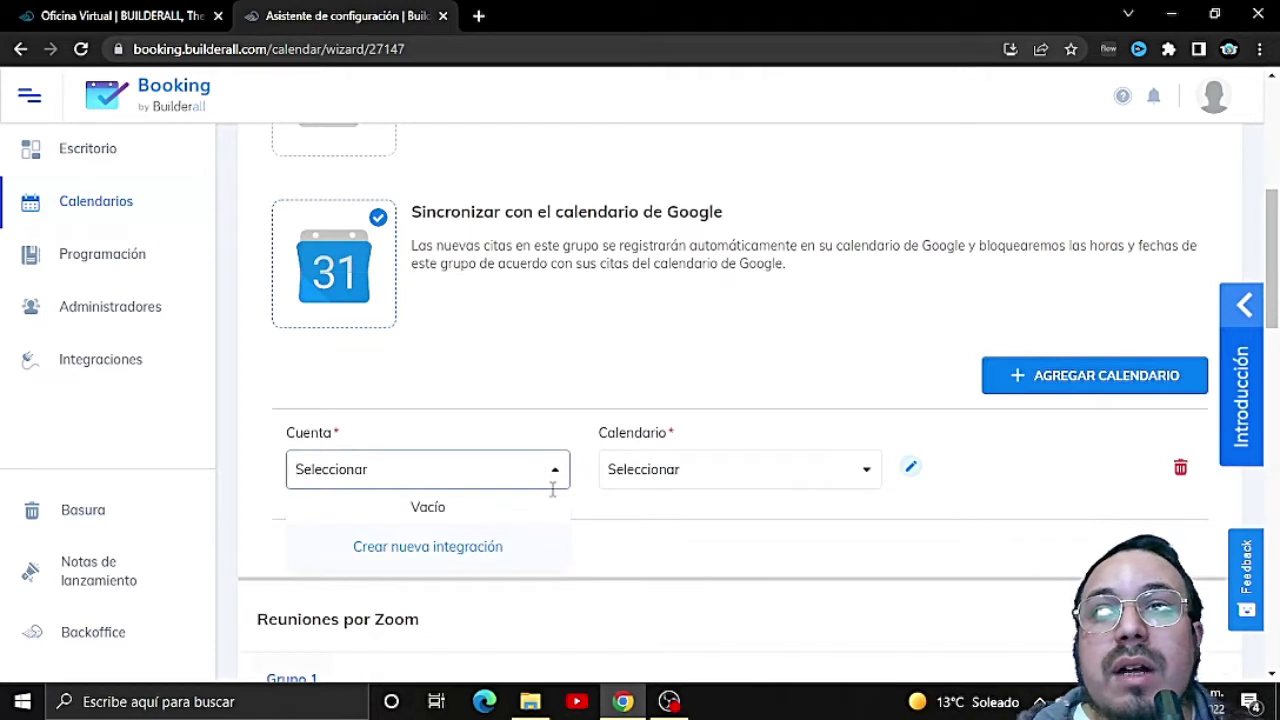
pyautogui.click(726, 474)
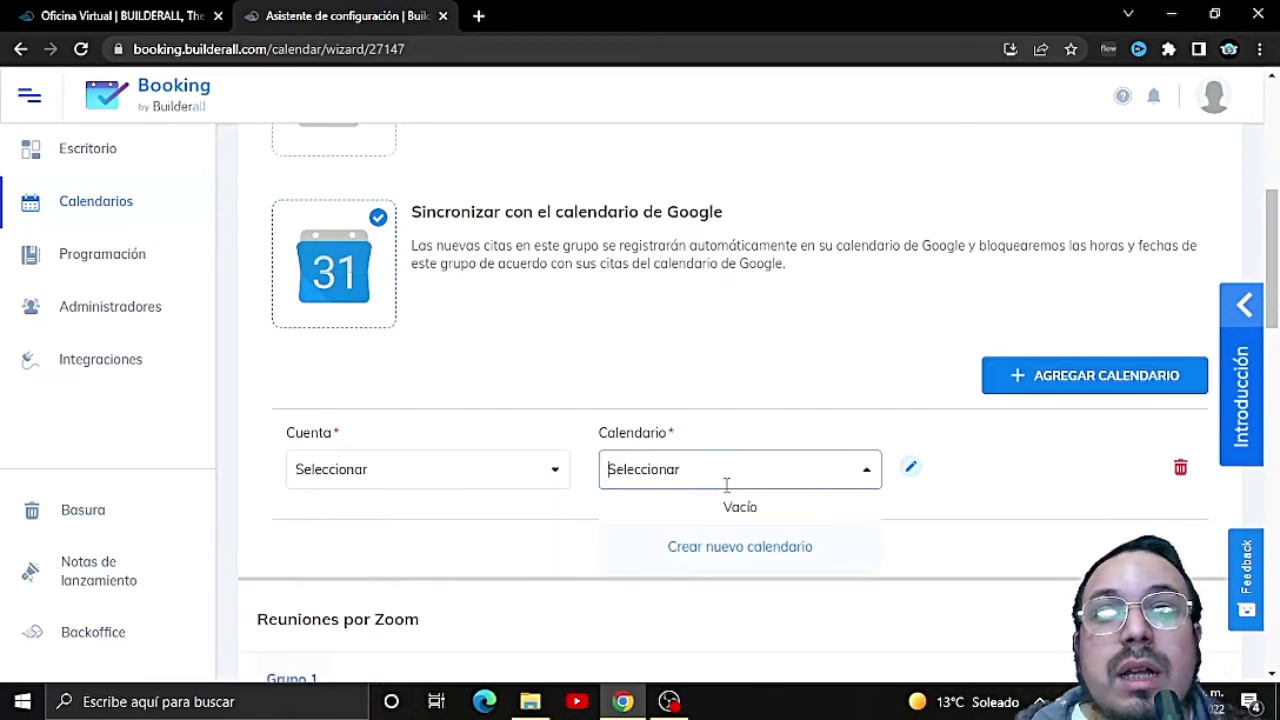
pyautogui.click(437, 498)
pyautogui.click(460, 476)
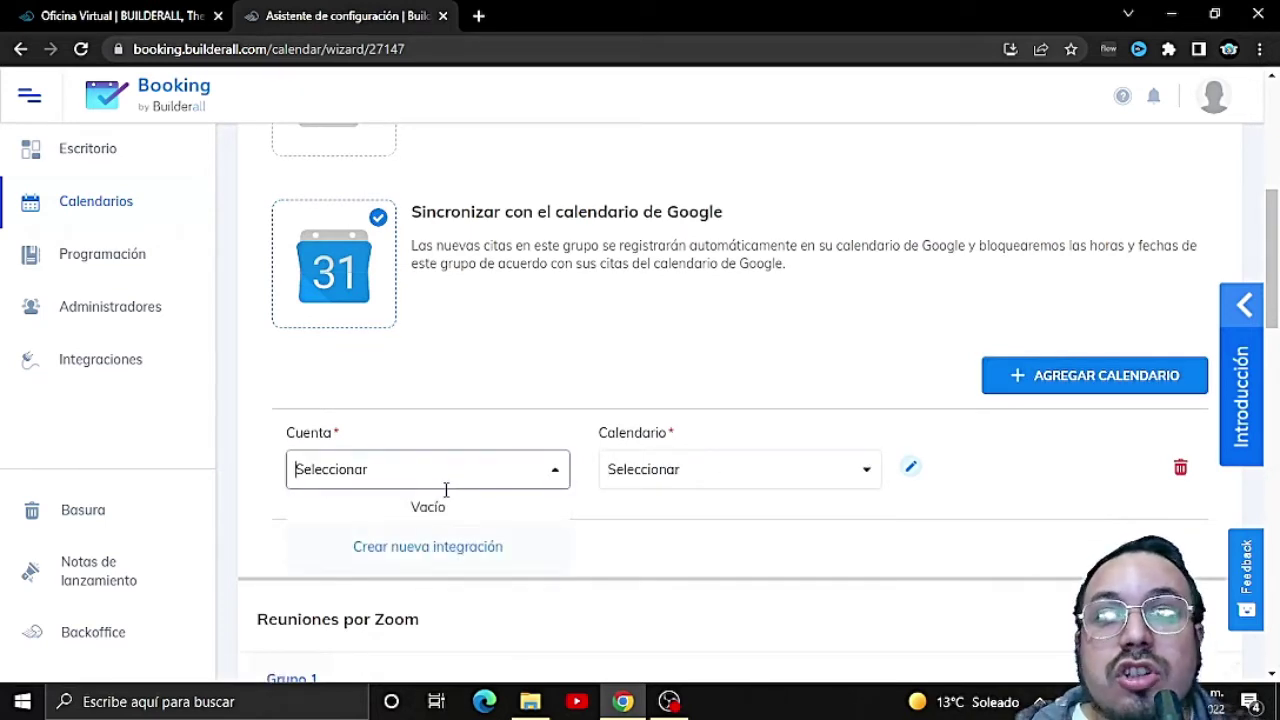
pyautogui.click(415, 556)
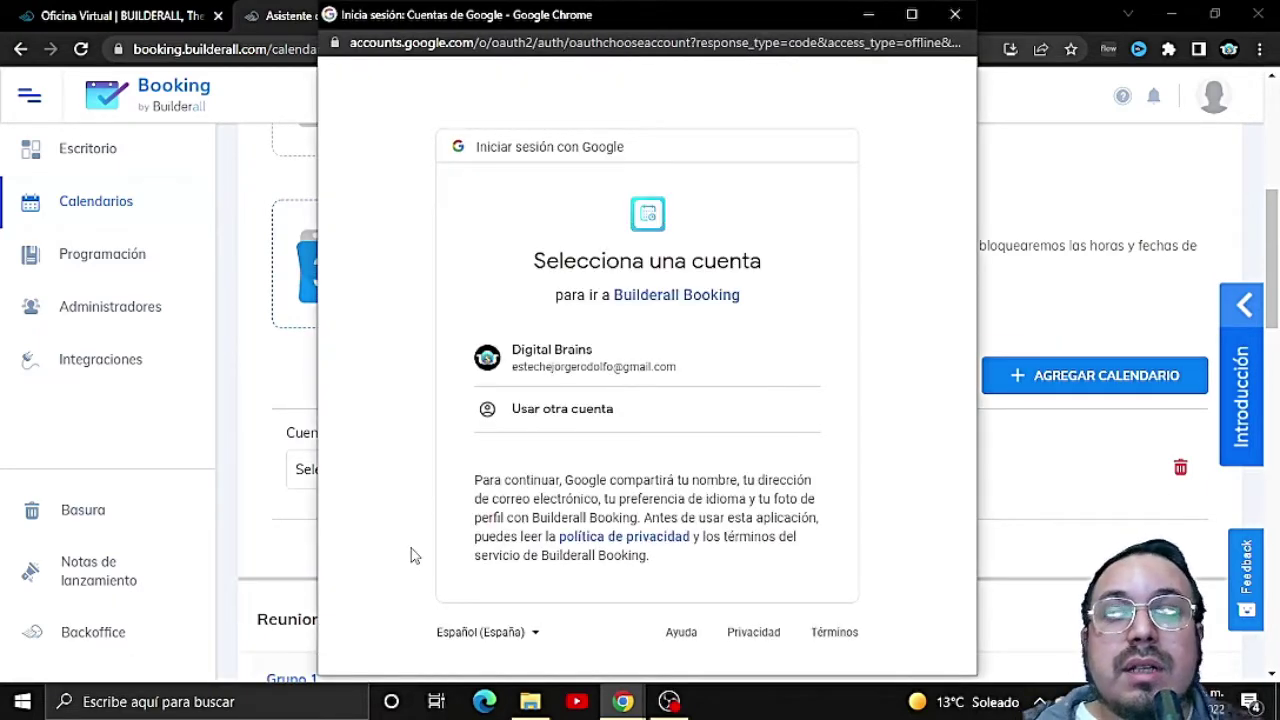
# Step: Authorize Booking with the chosen Google account, then start creating a new Google calendar
pyautogui.click(636, 357)
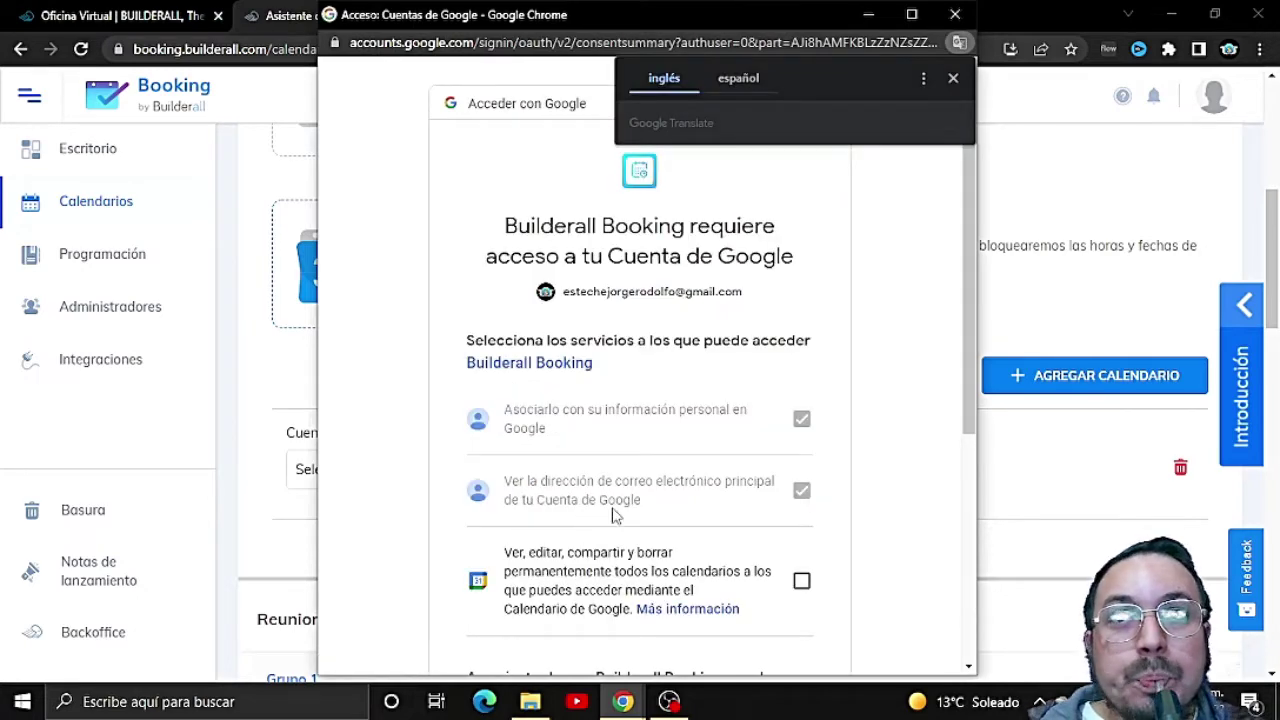
pyautogui.scroll(-1, 791, 565)
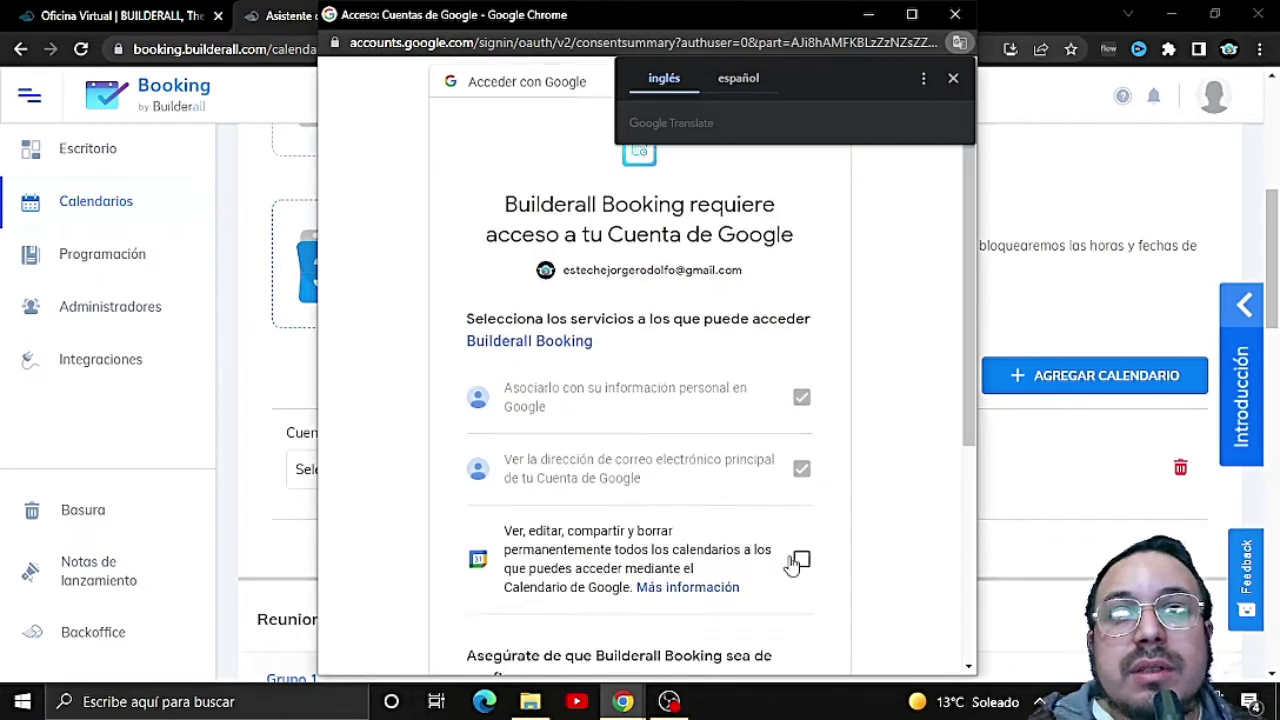
pyautogui.scroll(-3, 808, 490)
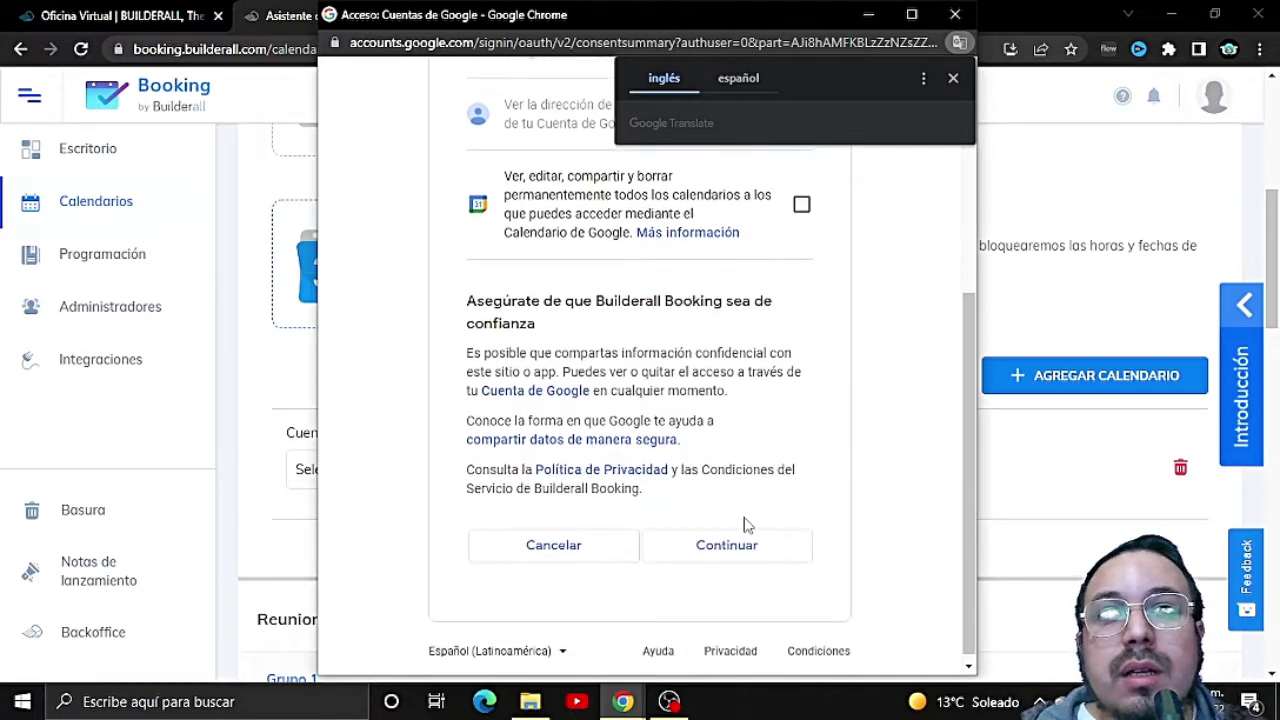
pyautogui.click(737, 549)
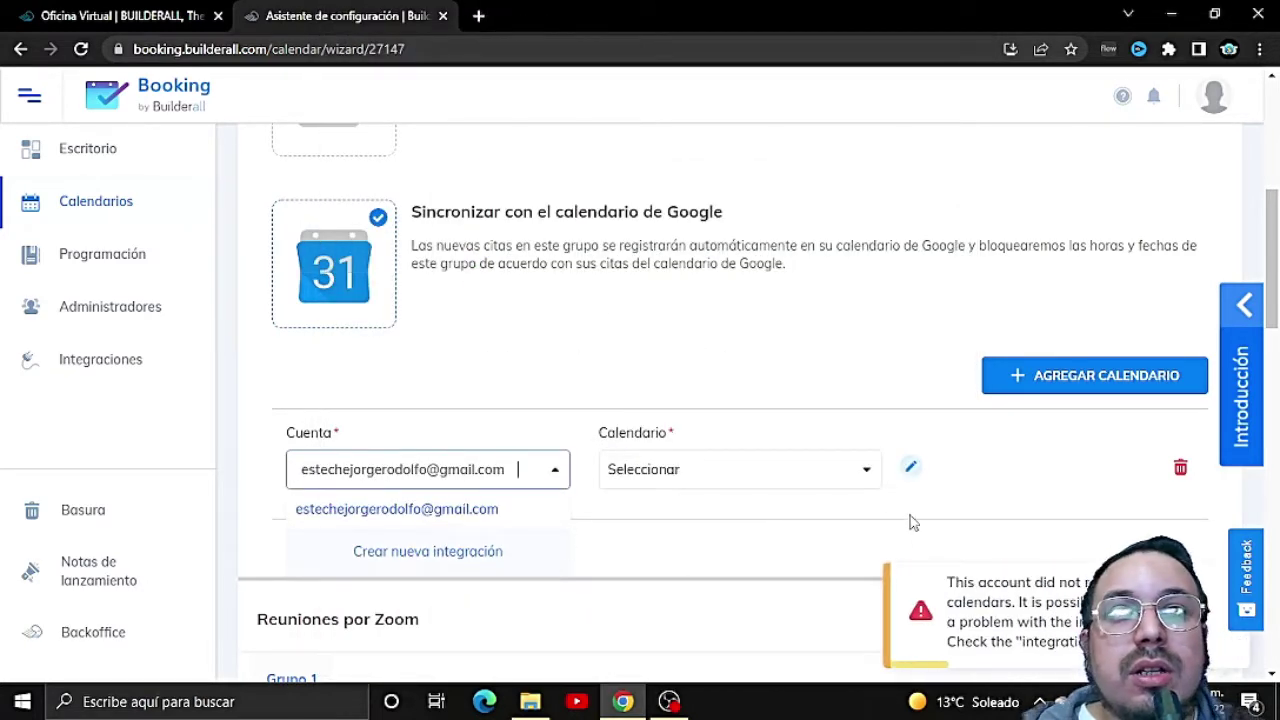
pyautogui.click(866, 475)
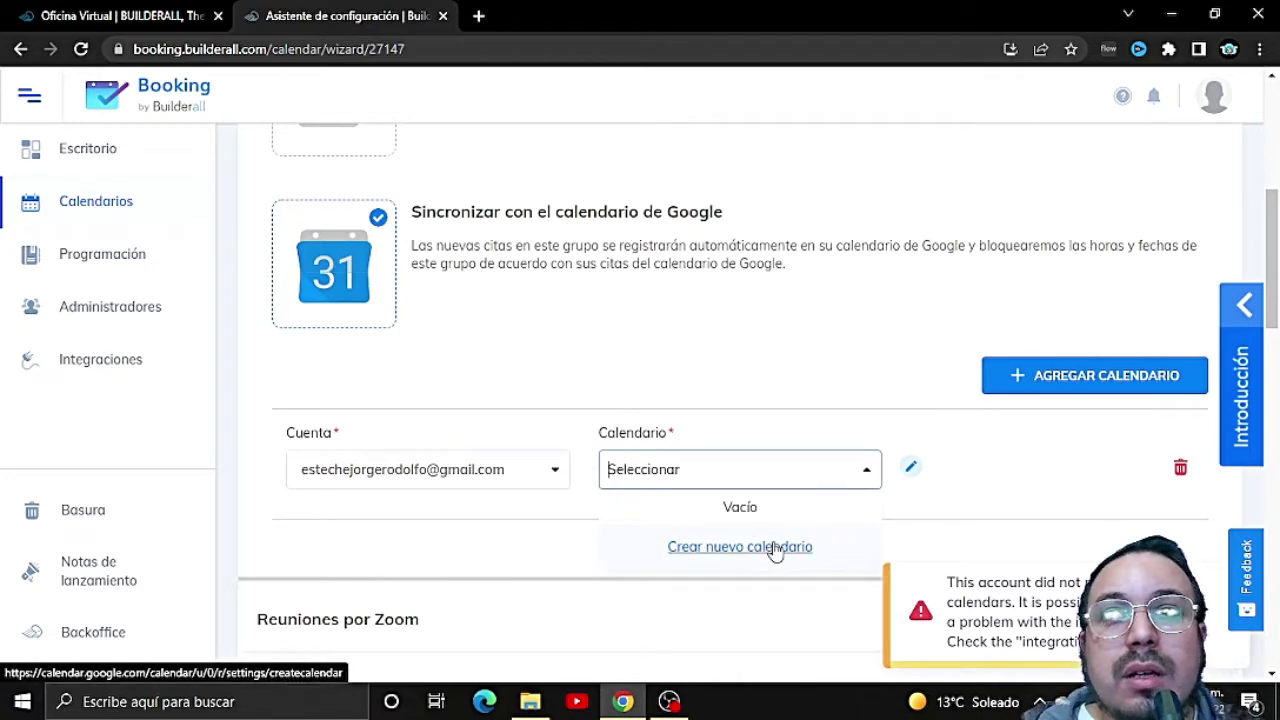
pyautogui.click(776, 549)
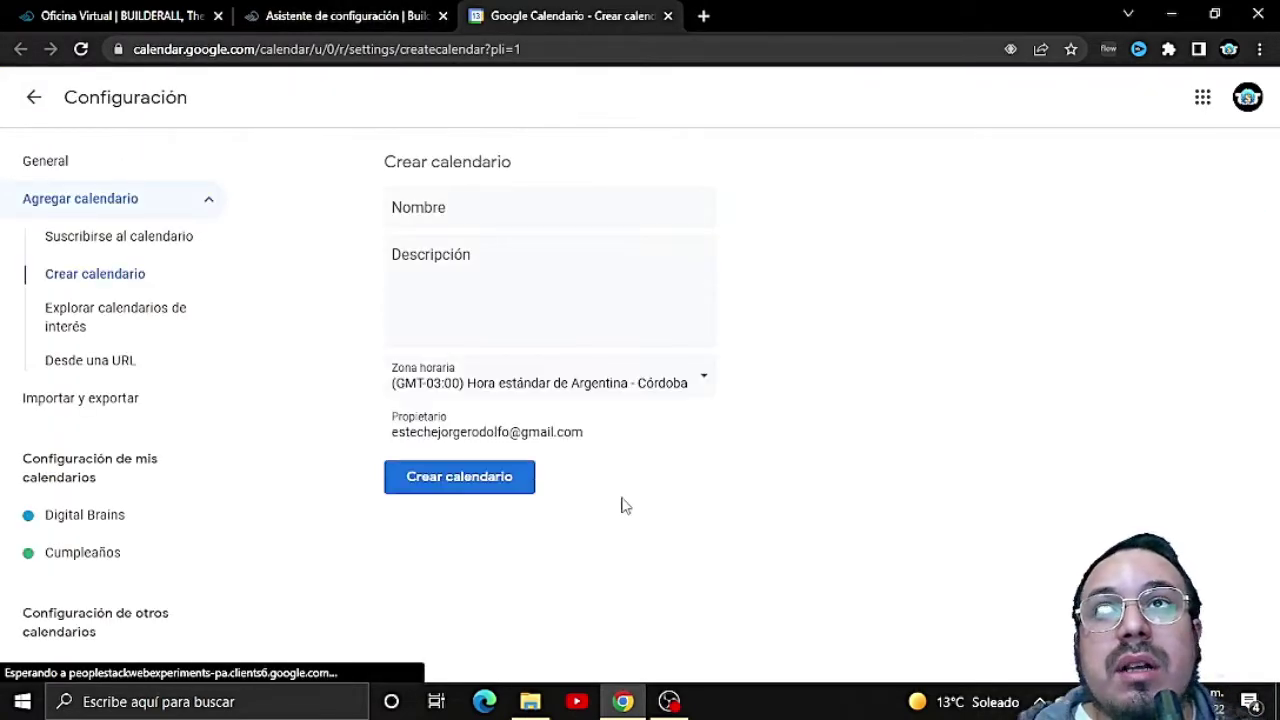
# Step: Name the new Google calendar Consultoria de Marketing and give it the same text as its description
pyautogui.click(450, 217)
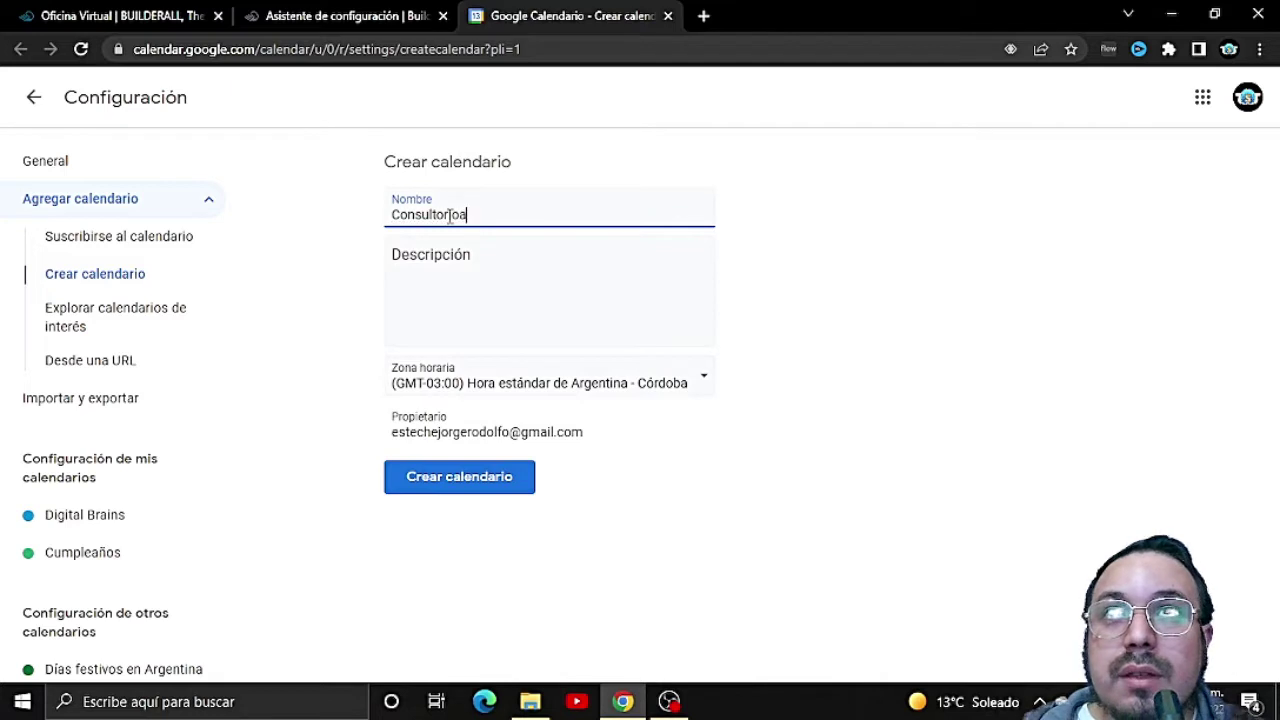
pyautogui.write('Consultoría de Ma')
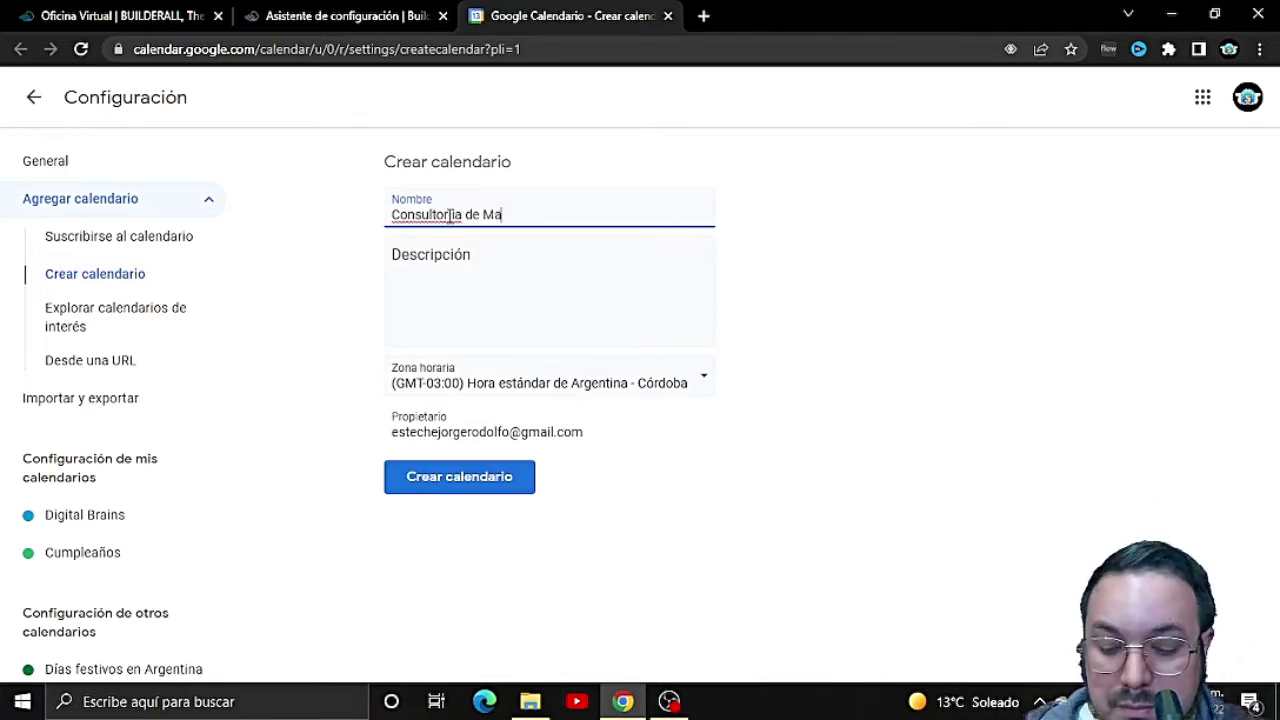
pyautogui.write('rketing')
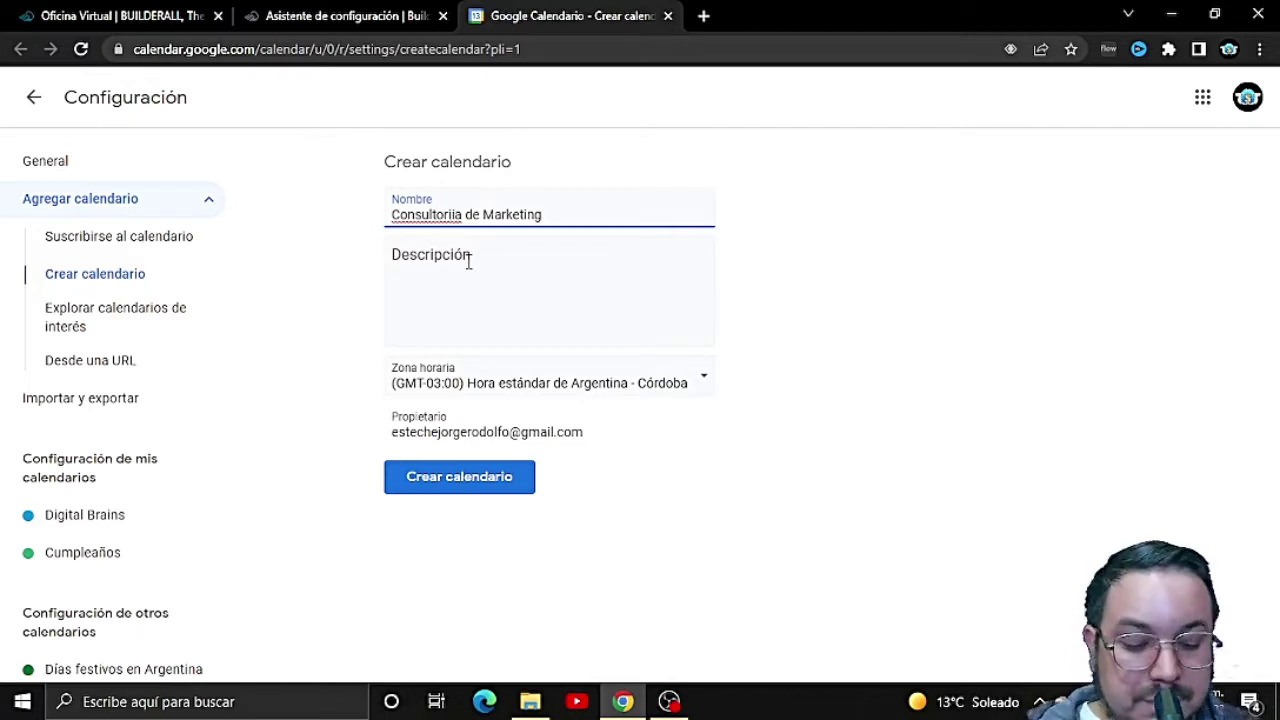
pyautogui.click(476, 283)
pyautogui.click(507, 274)
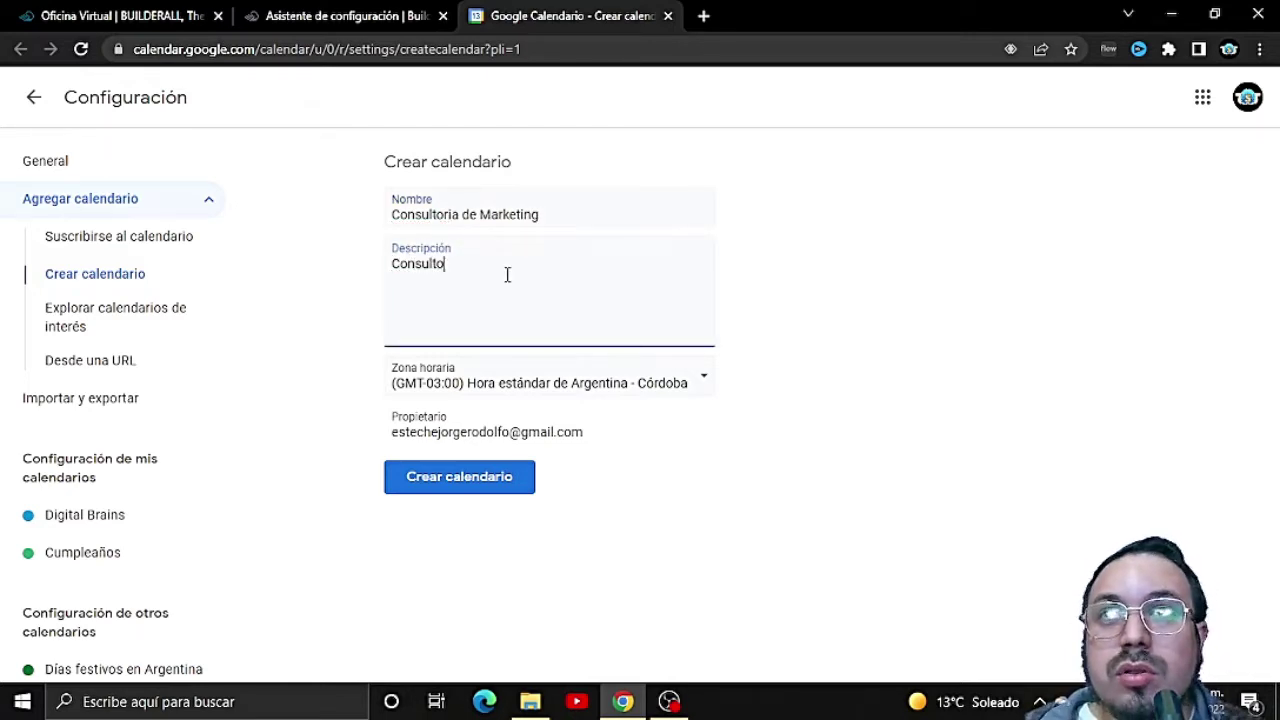
pyautogui.write('Consultoria de Marke')
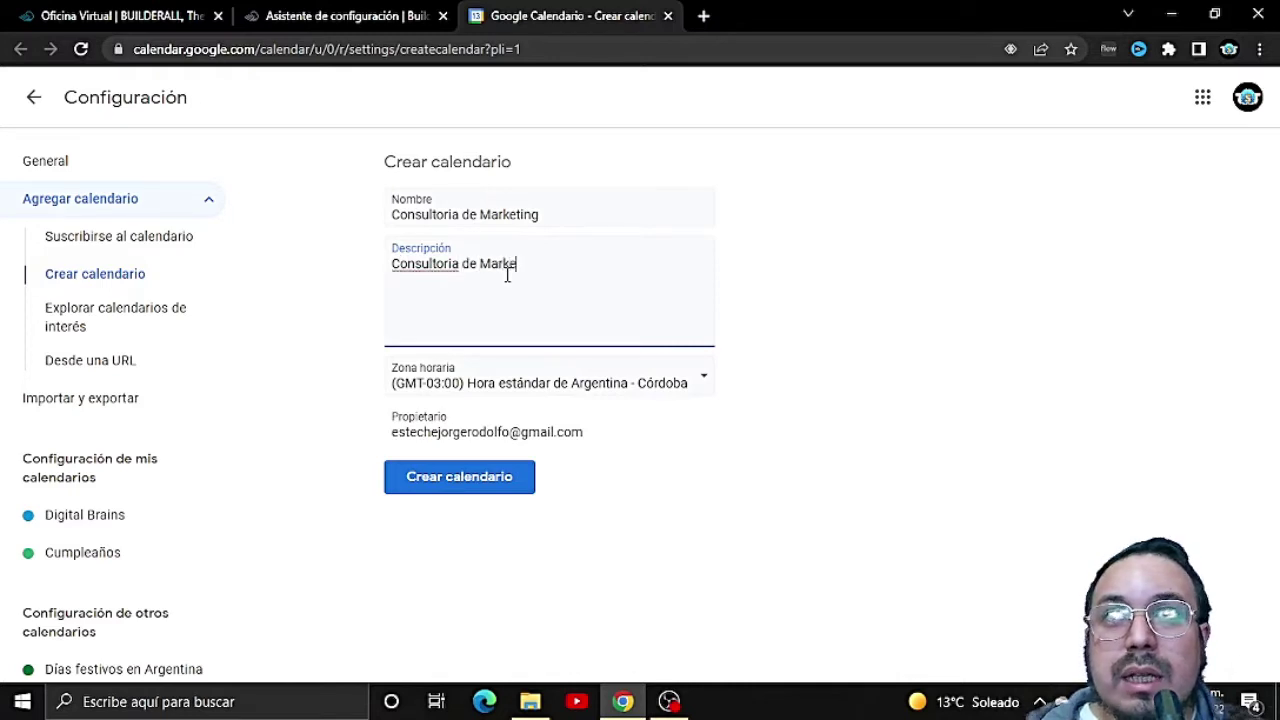
pyautogui.write('ting')
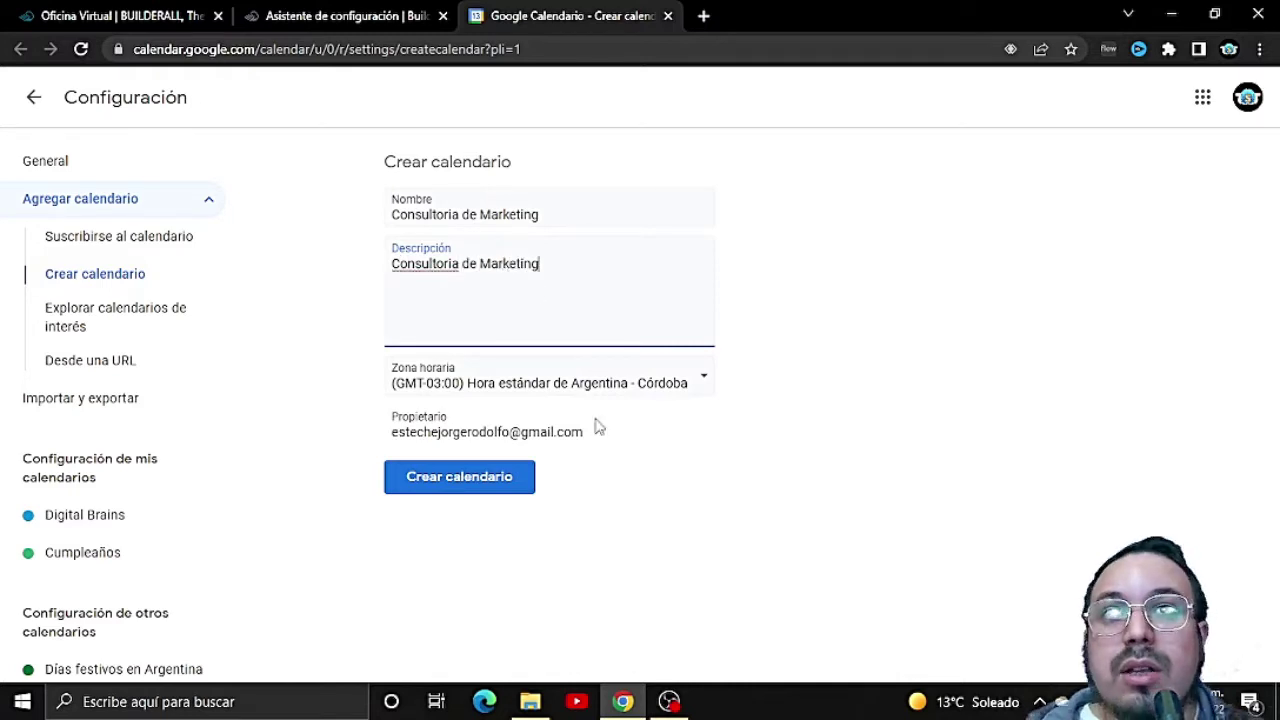
# Step: Set the time zone to Argentina - Buenos Aires, create the calendar, and return to the Booking wizard
pyautogui.click(606, 391)
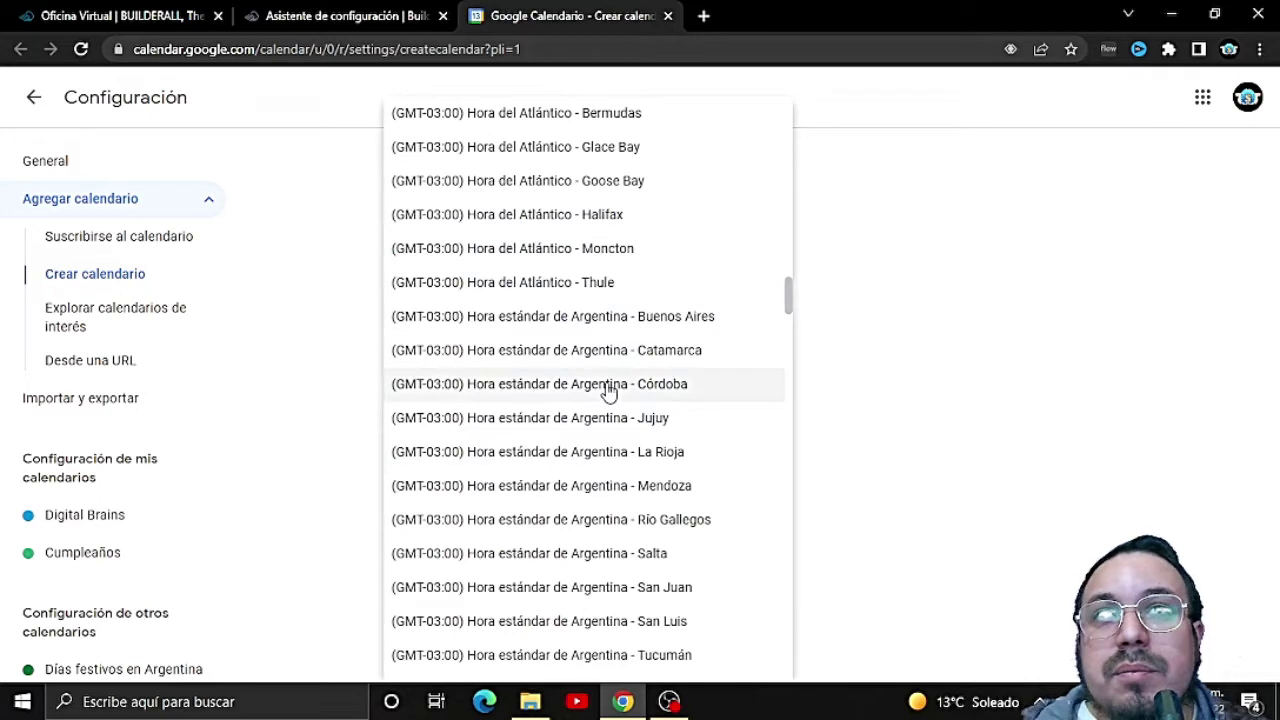
pyautogui.click(611, 315)
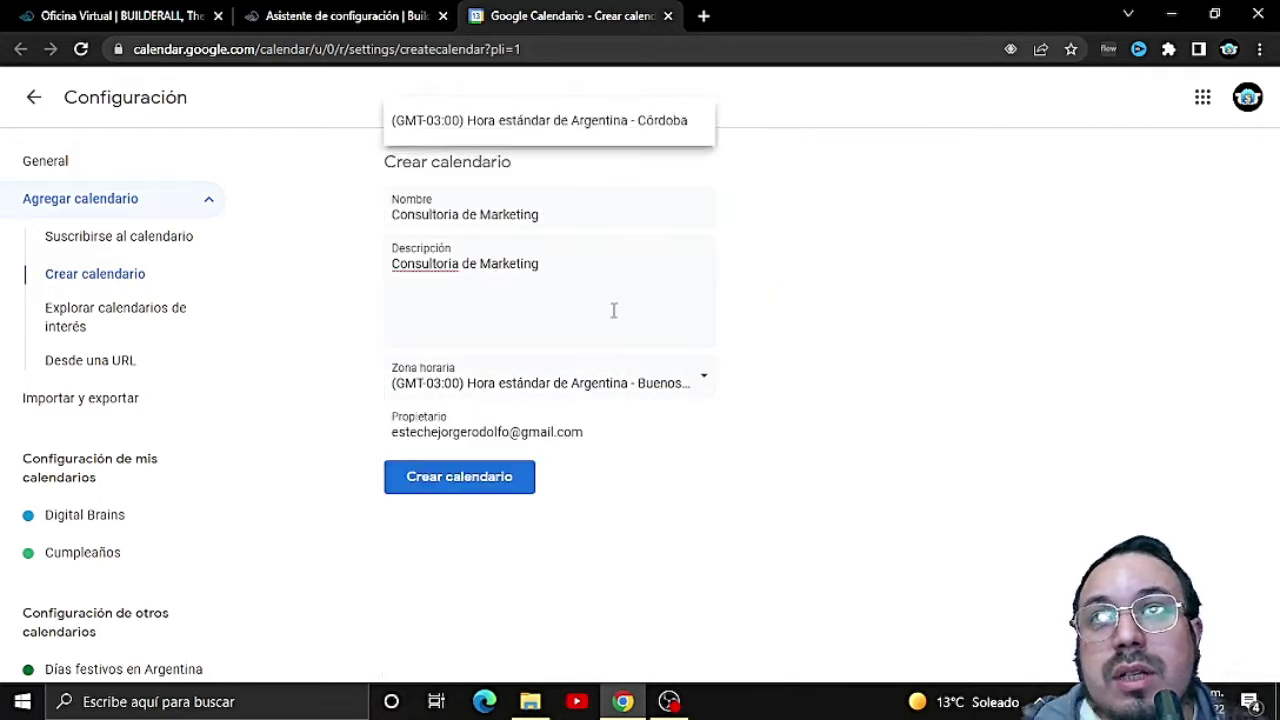
pyautogui.click(478, 480)
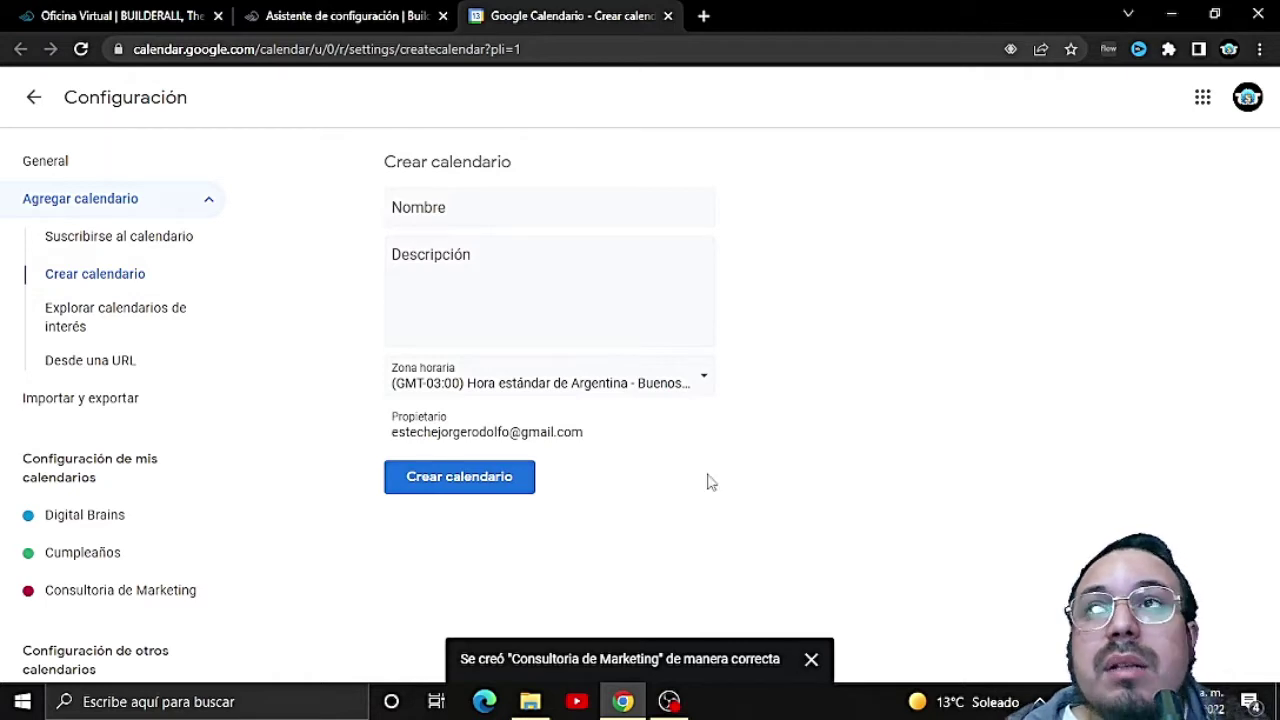
pyautogui.click(394, 10)
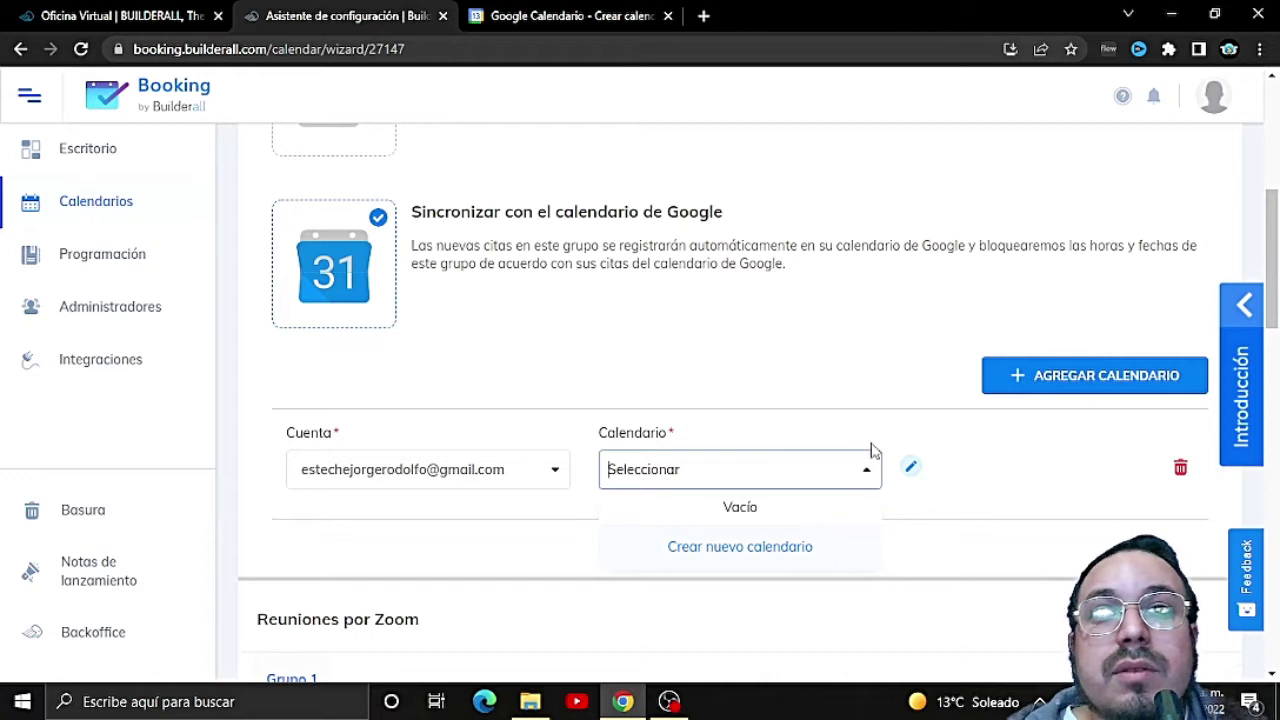
# Step: Check the Google calendar list for Grupo 1, find it empty, and close it
pyautogui.click(551, 512)
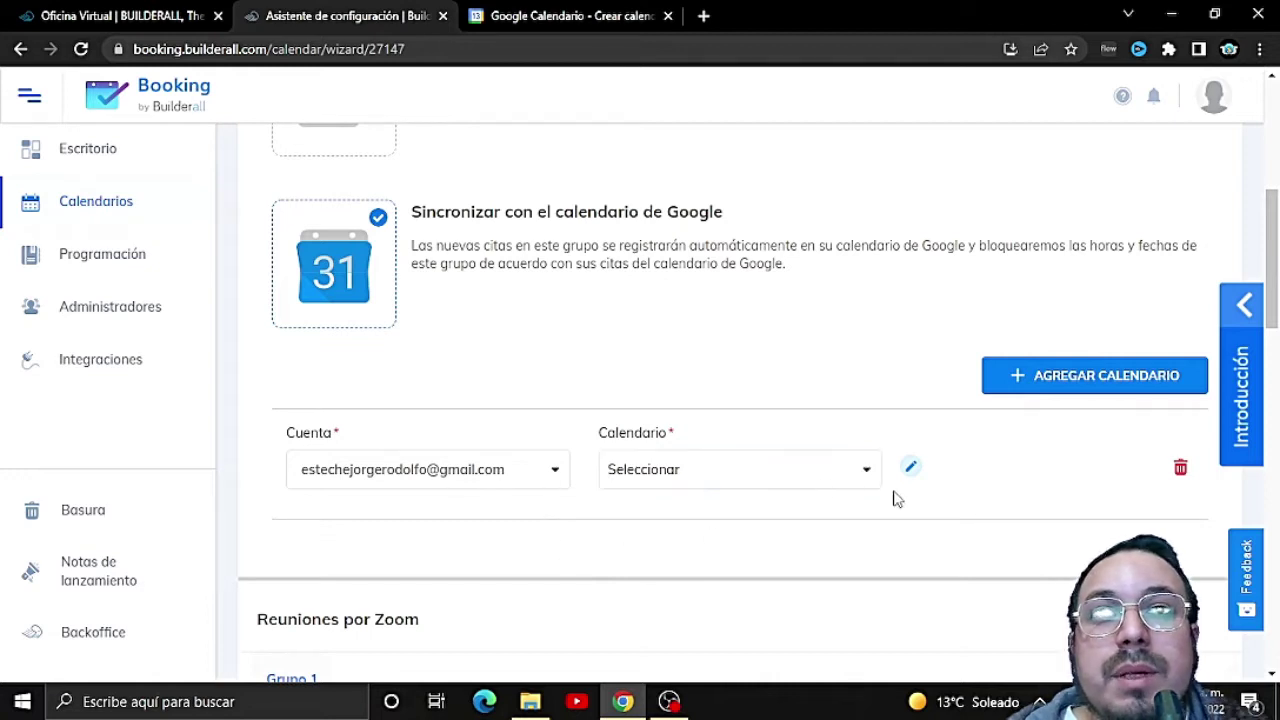
pyautogui.click(868, 471)
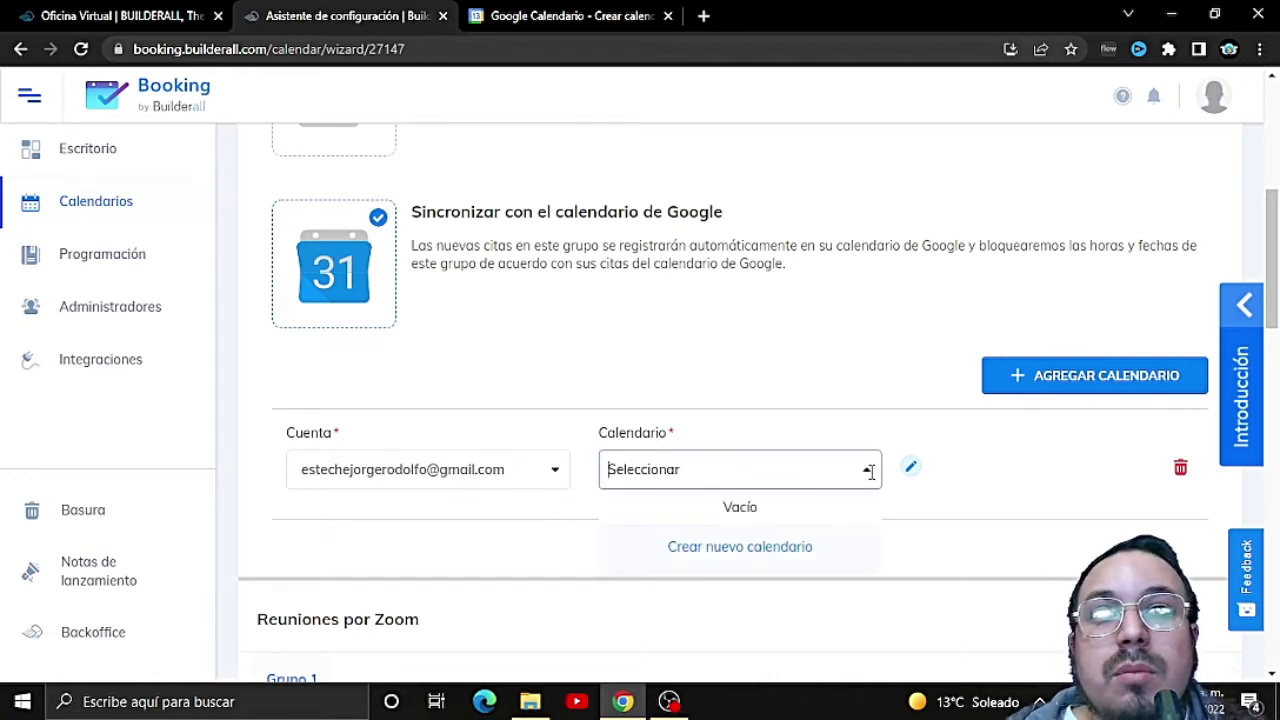
pyautogui.click(968, 535)
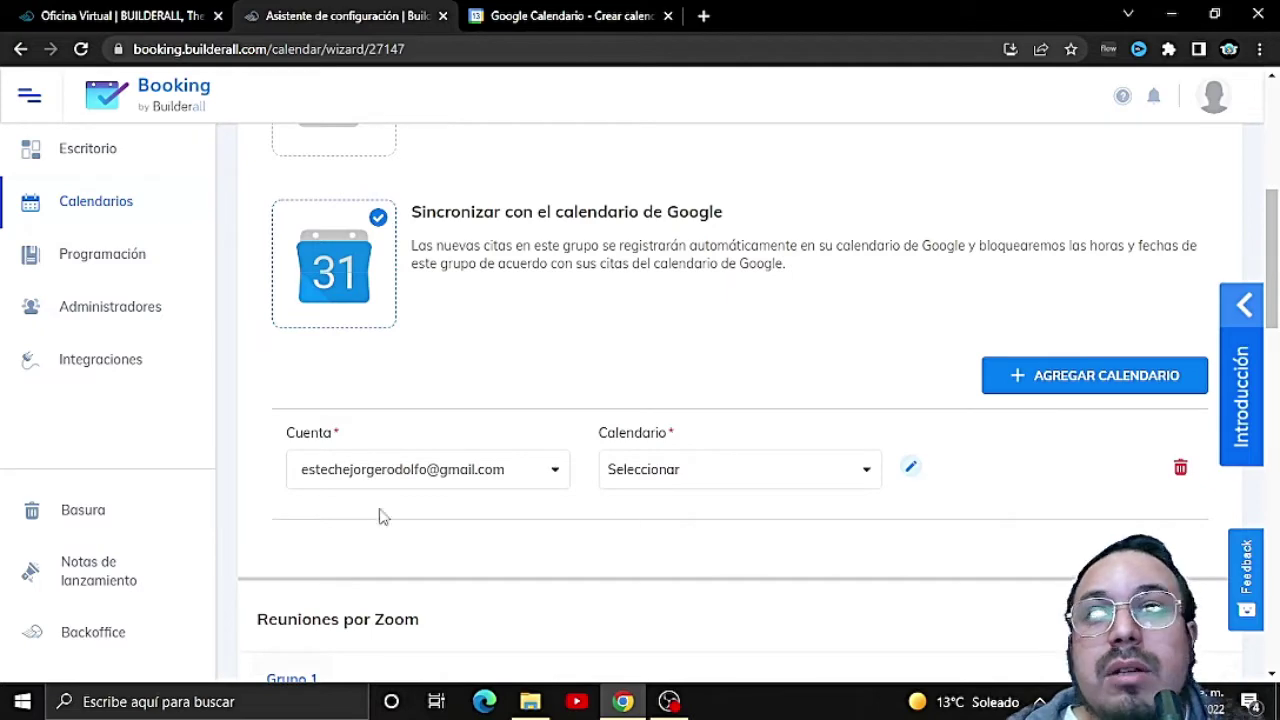
pyautogui.scroll(-5, 390, 514)
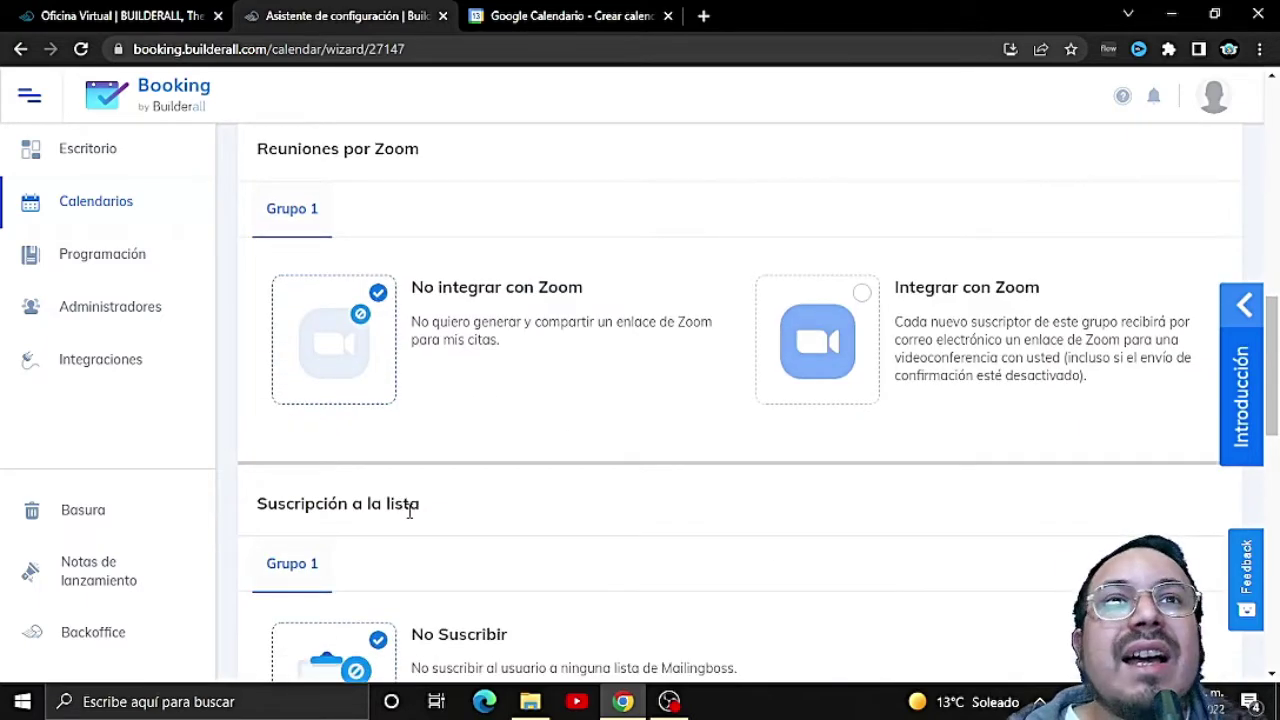
pyautogui.scroll(1, 409, 511)
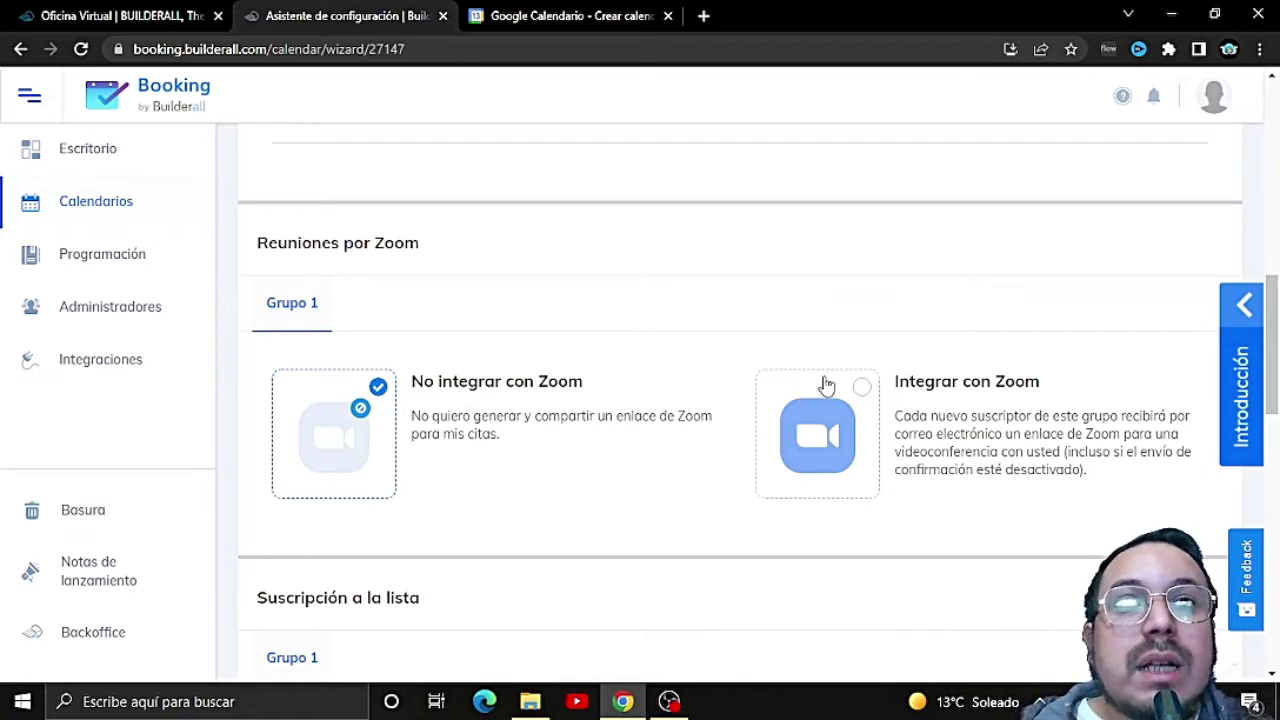
# Step: Enable Zoom meetings for Grupo 1 and link the connected Zoom account
pyautogui.click(862, 388)
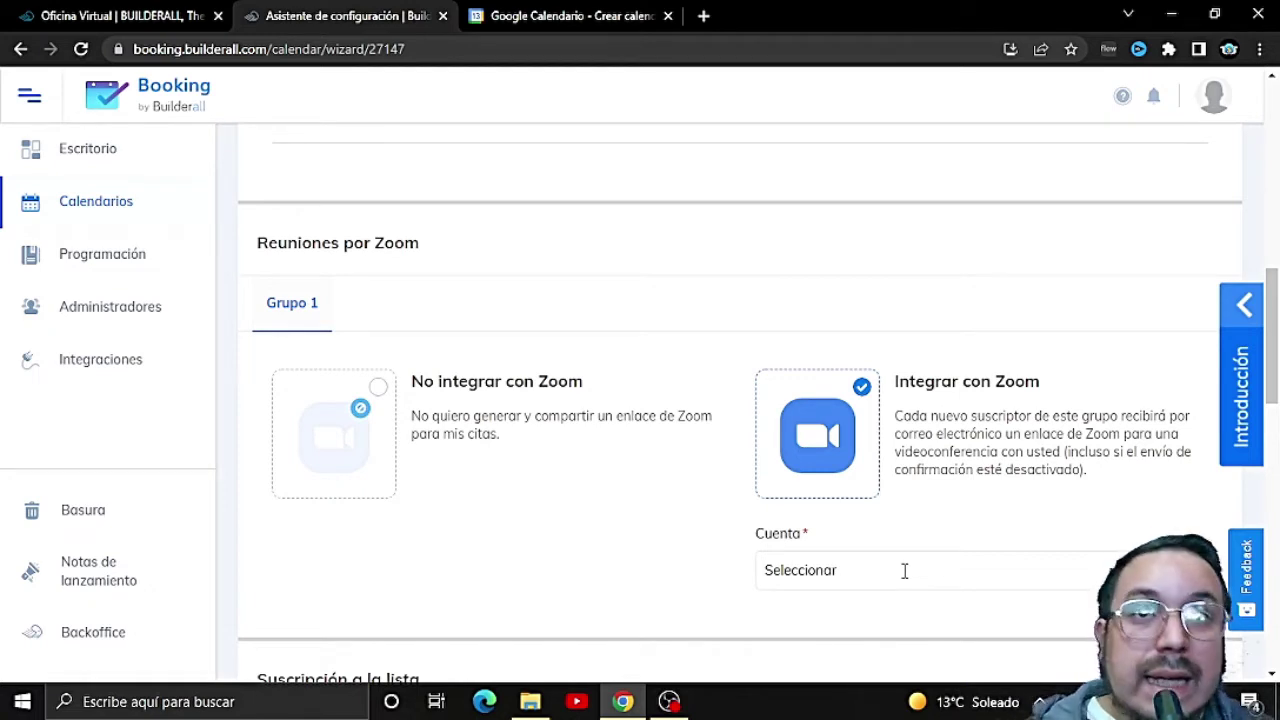
pyautogui.click(904, 570)
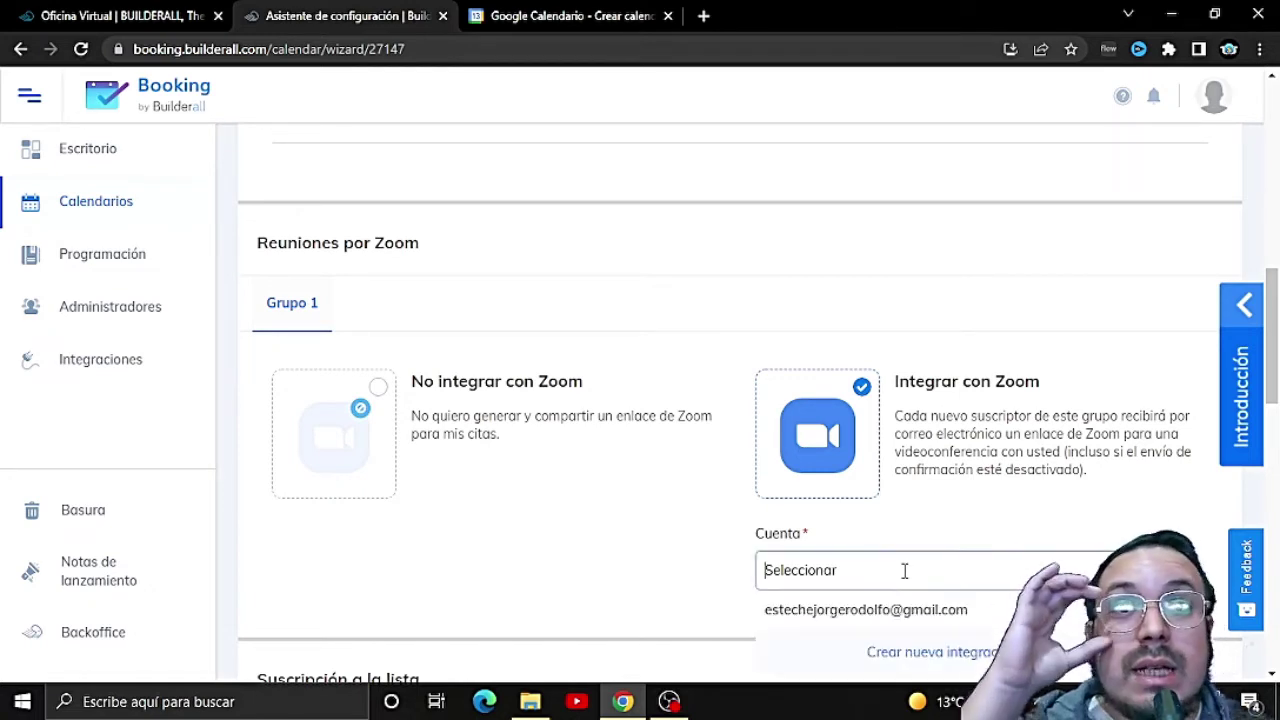
pyautogui.click(891, 612)
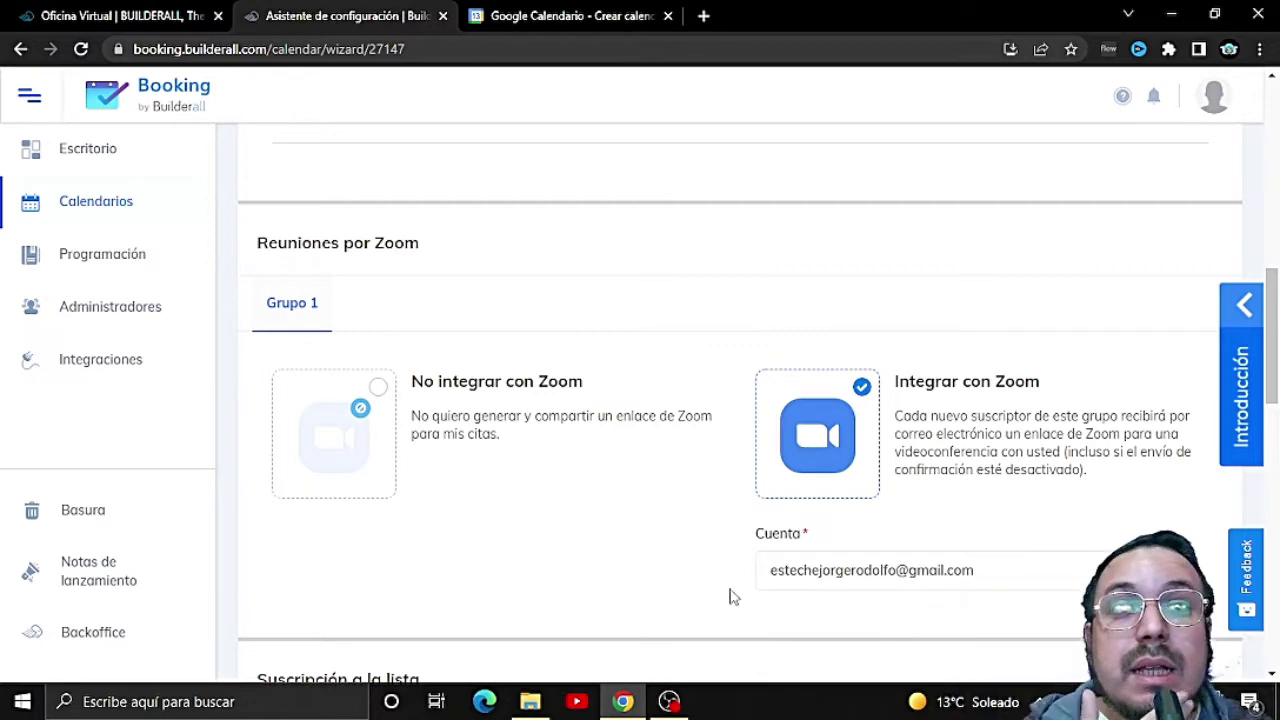
pyautogui.scroll(-3, 713, 592)
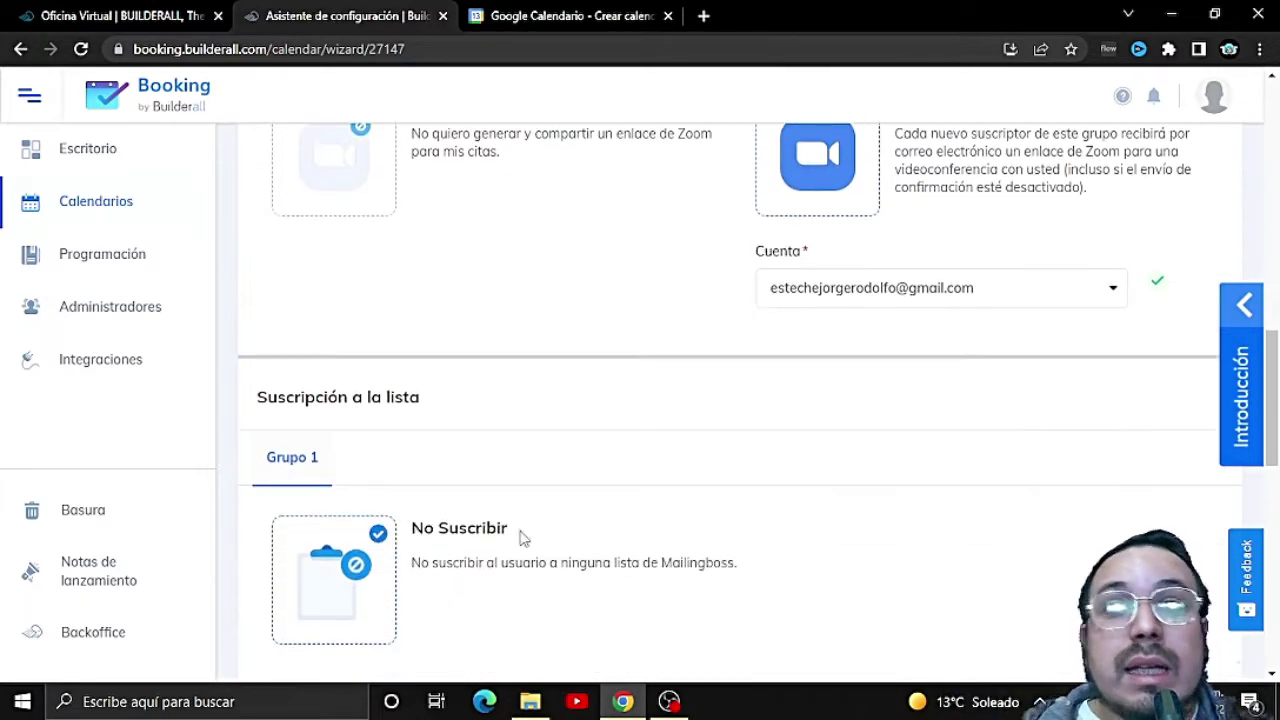
pyautogui.scroll(-2, 525, 536)
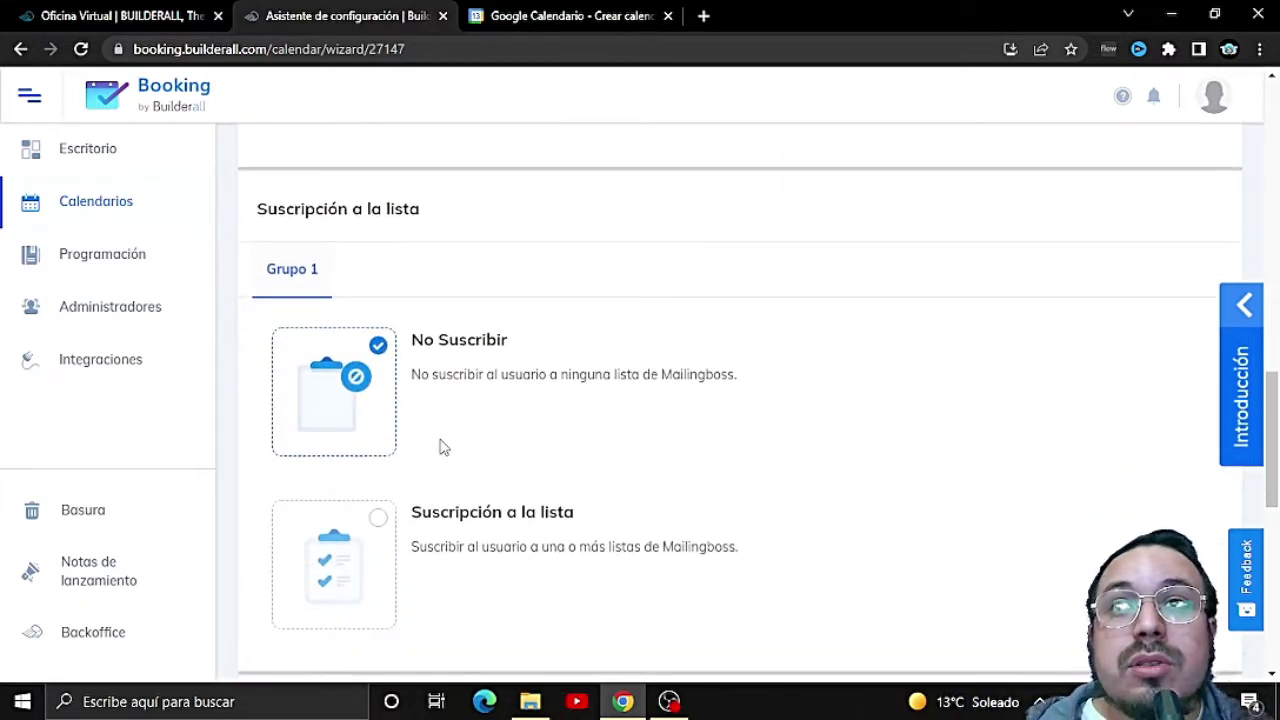
pyautogui.scroll(-1, 600, 448)
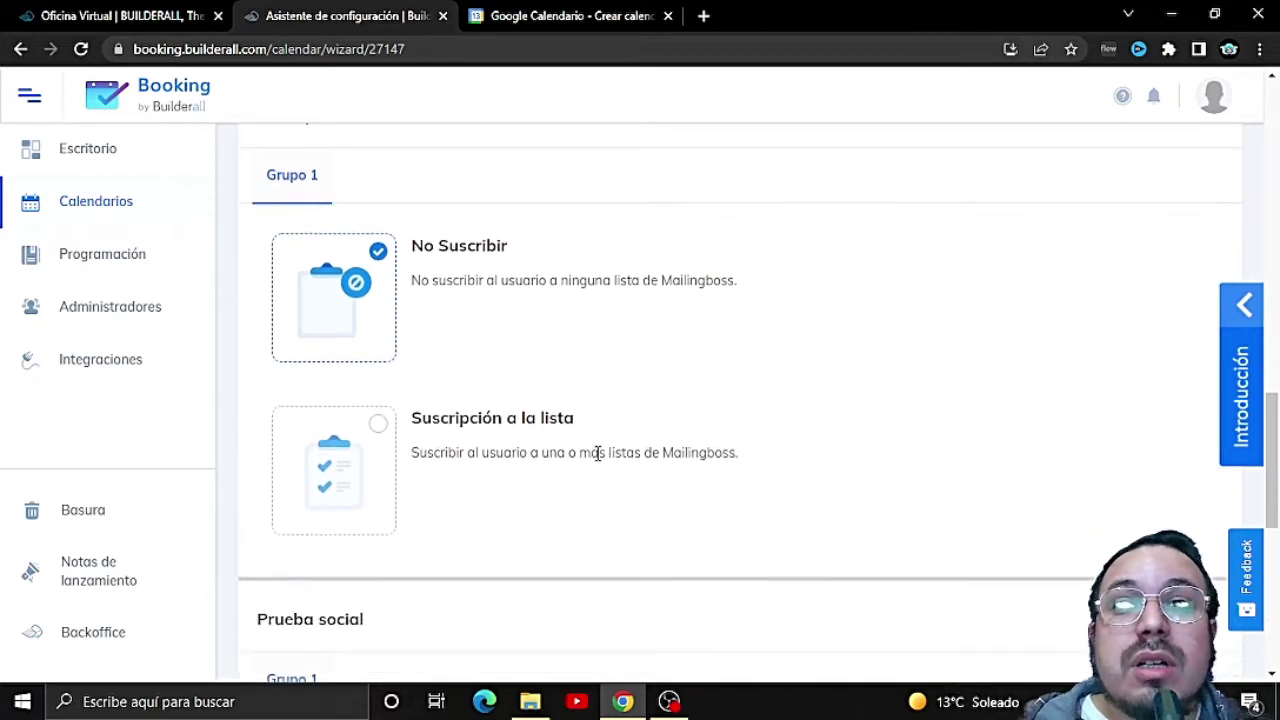
pyautogui.scroll(-1, 414, 463)
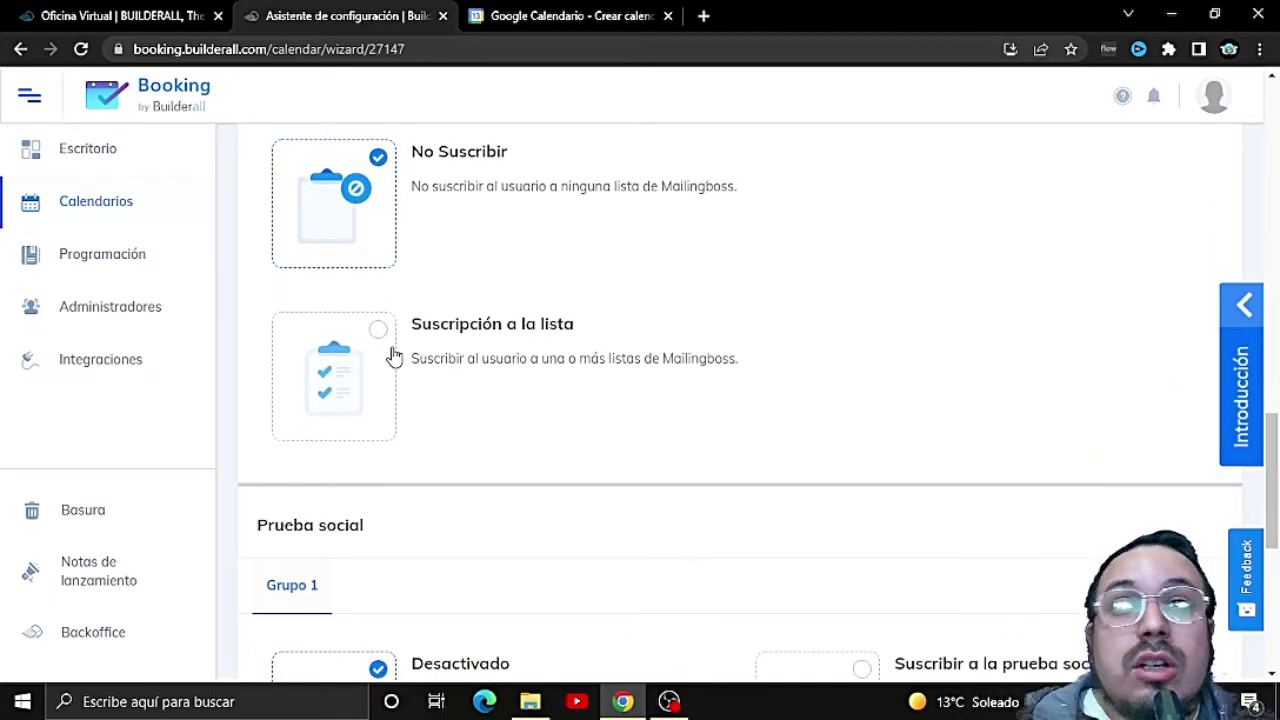
pyautogui.scroll(2, 394, 360)
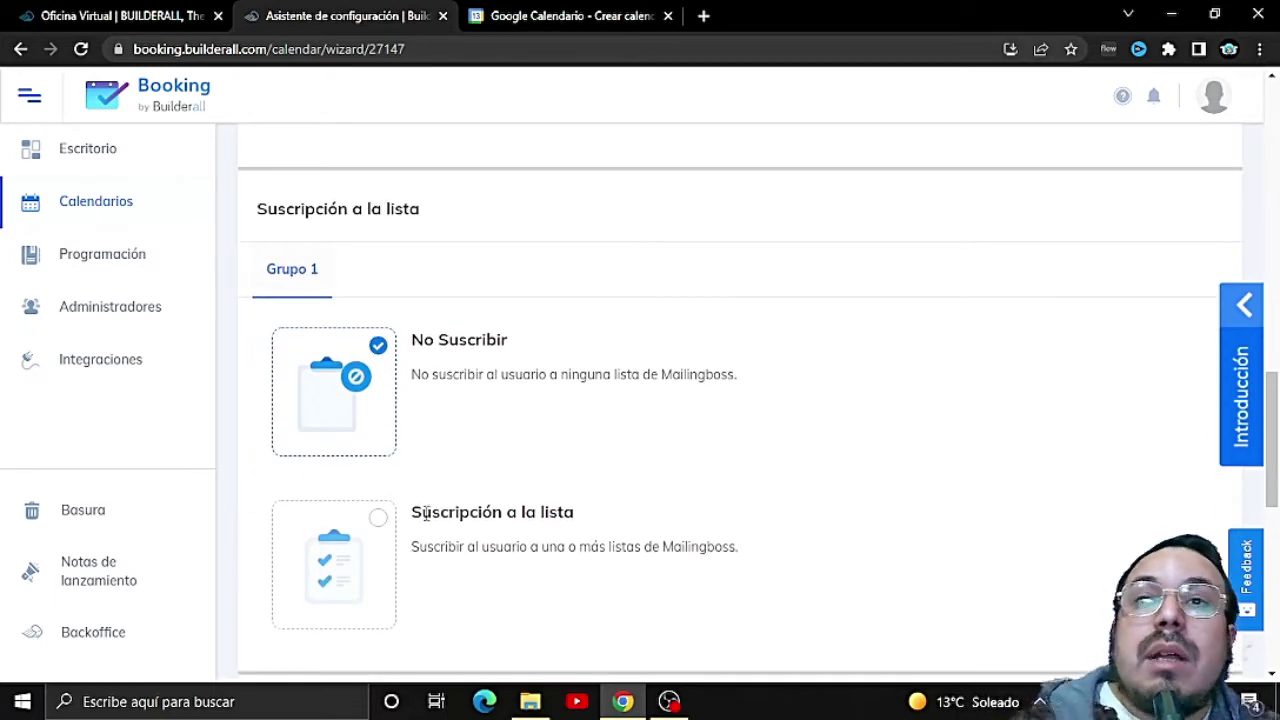
pyautogui.scroll(-3, 414, 430)
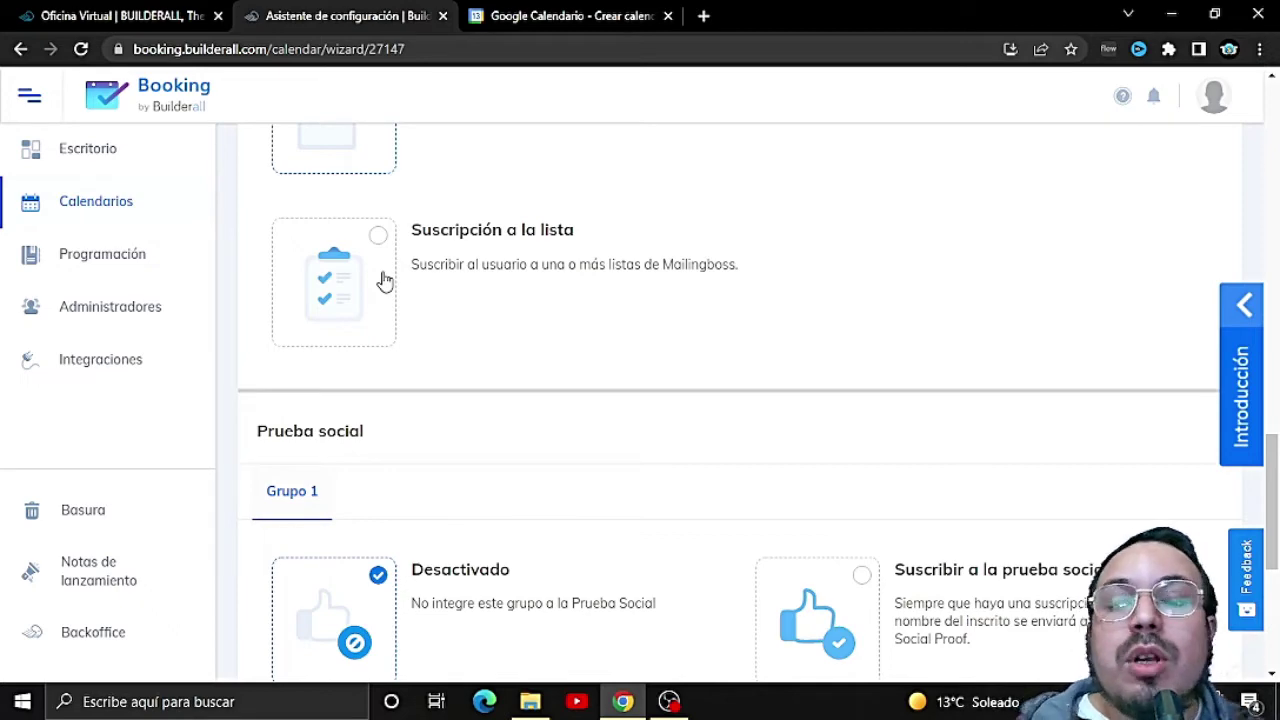
pyautogui.scroll(-1, 543, 317)
pyautogui.scroll(2, 386, 357)
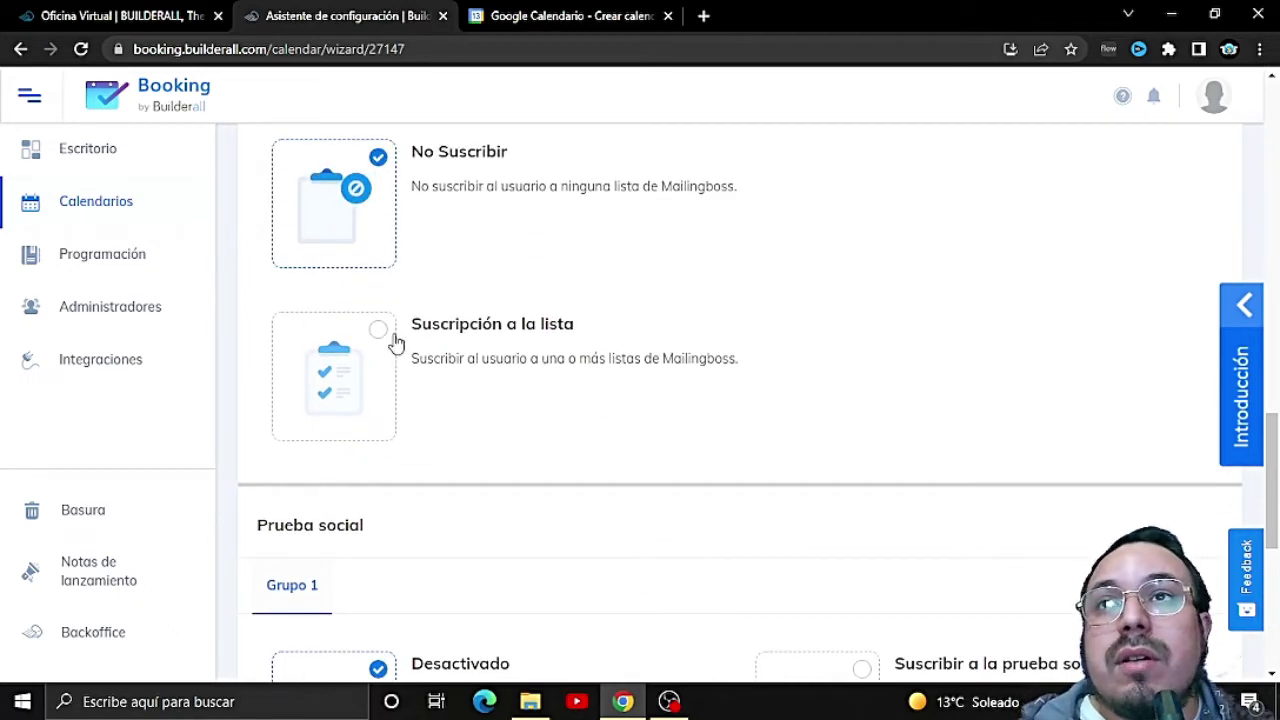
pyautogui.click(396, 343)
pyautogui.click(658, 500)
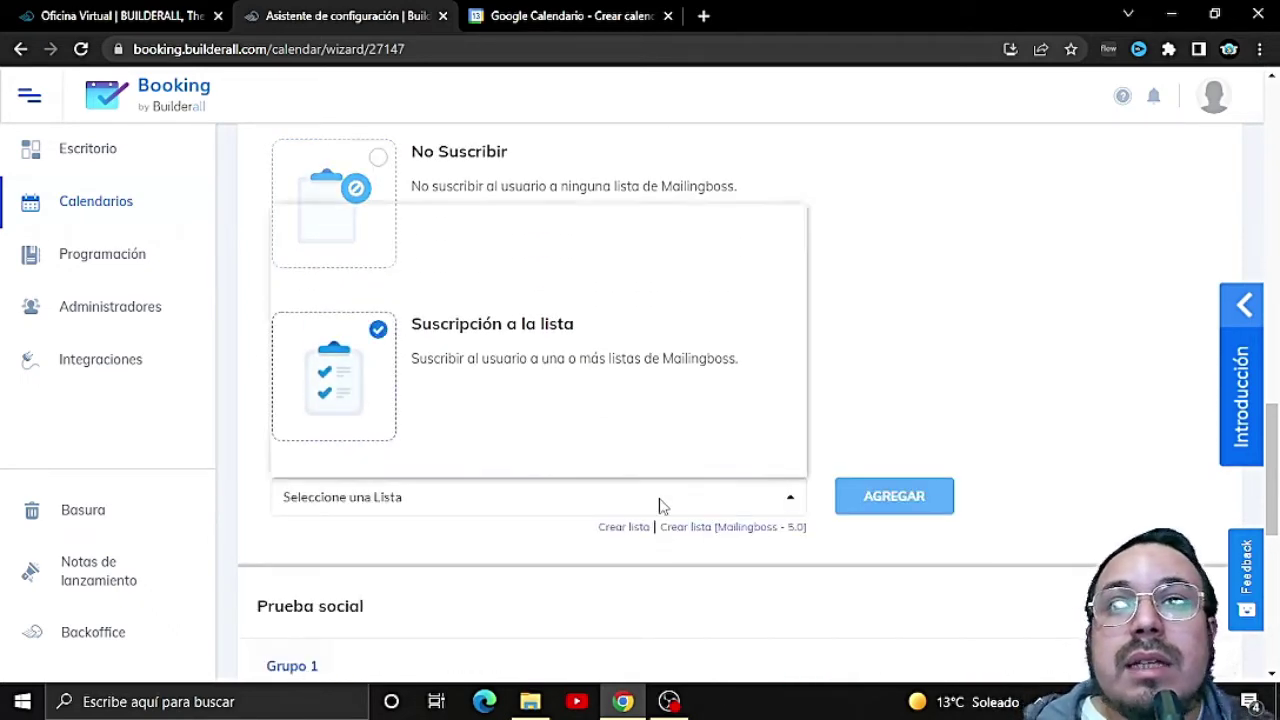
pyautogui.click(887, 360)
pyautogui.click(366, 190)
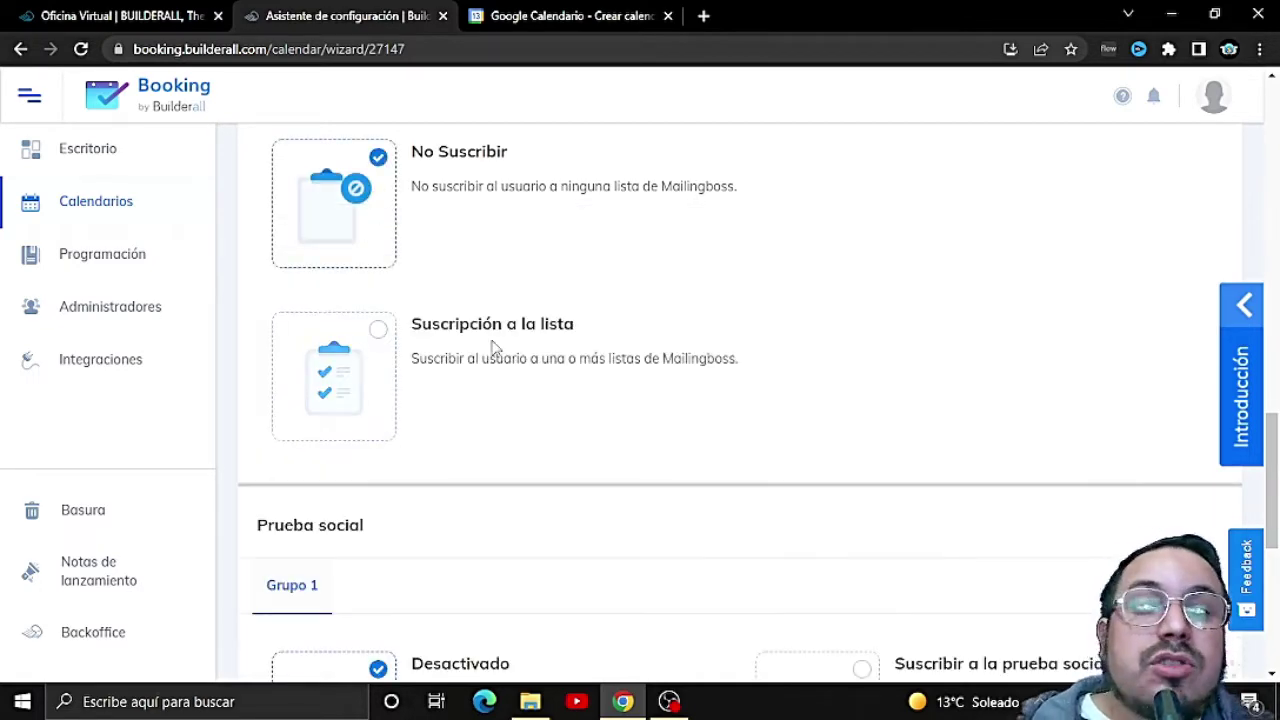
pyautogui.scroll(-3, 491, 349)
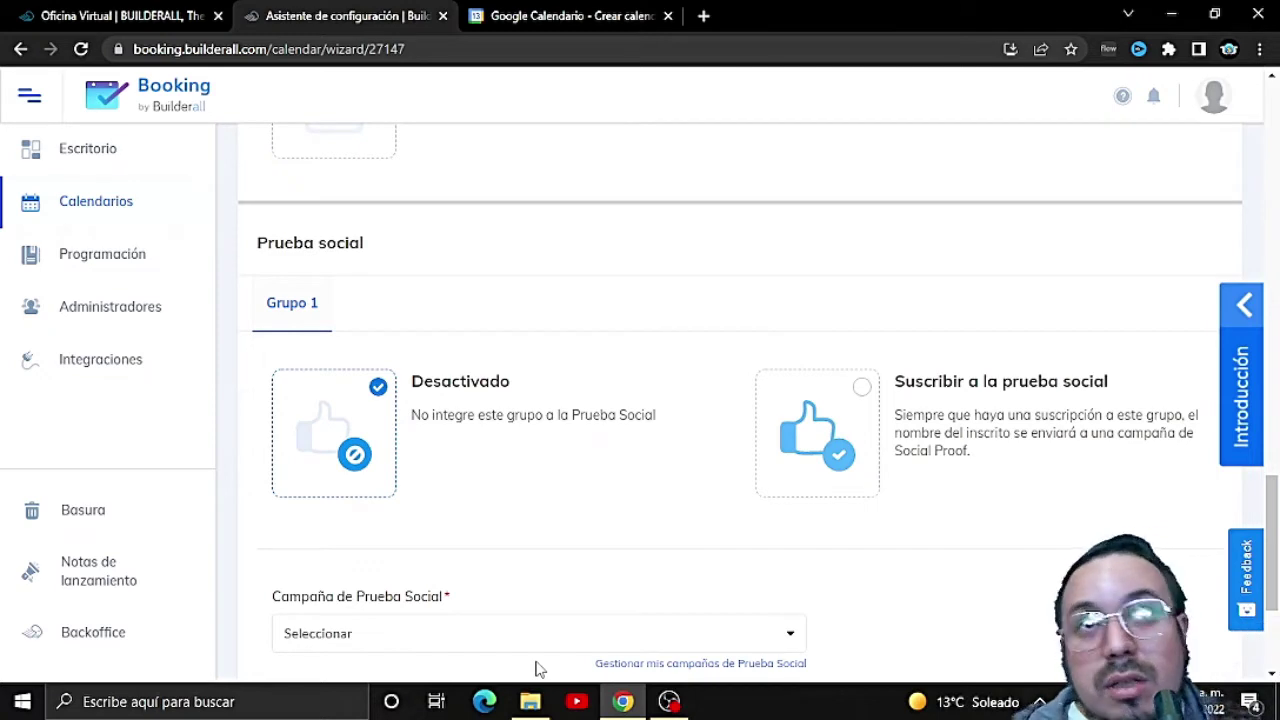
pyautogui.click(861, 389)
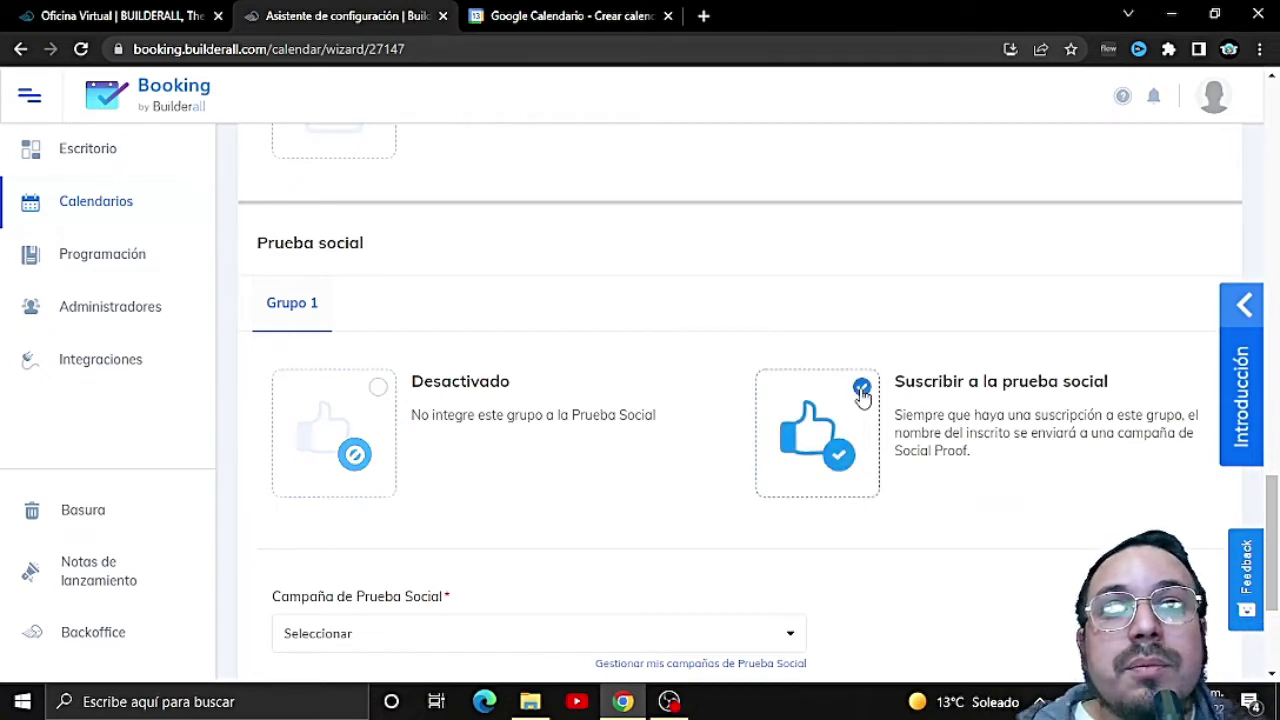
pyautogui.scroll(-2, 938, 498)
pyautogui.click(750, 447)
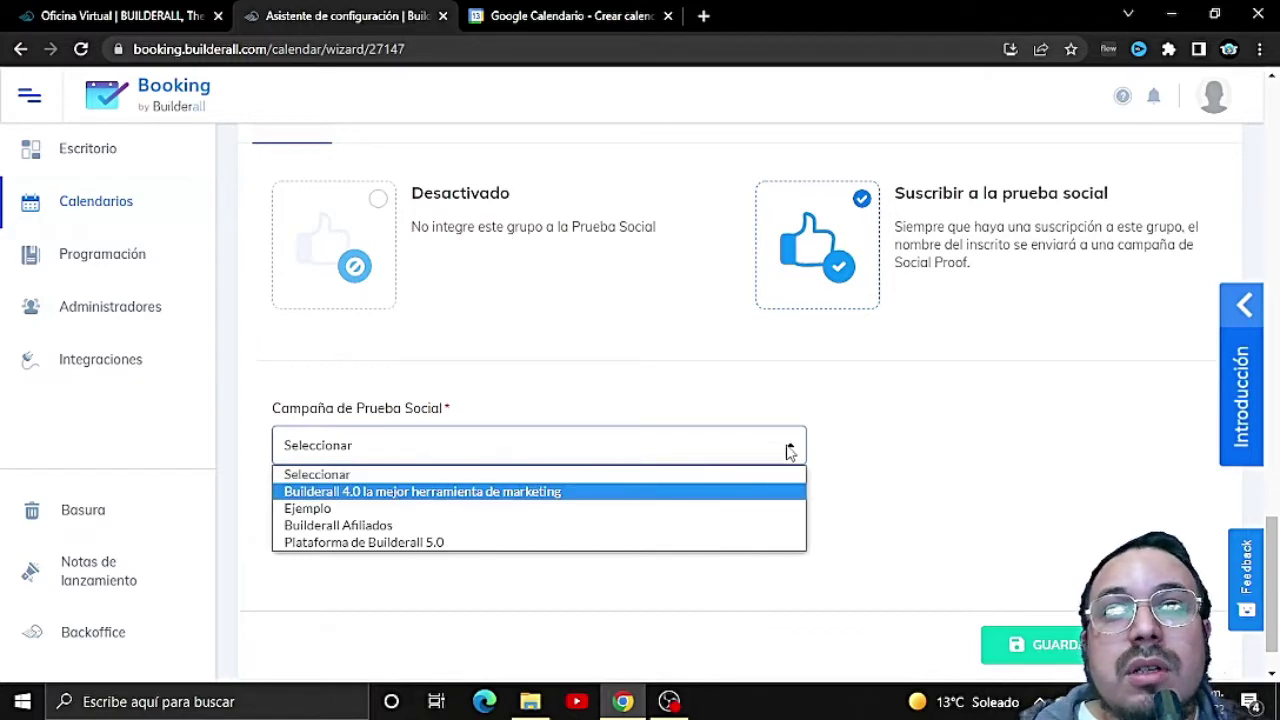
pyautogui.click(789, 447)
pyautogui.click(356, 261)
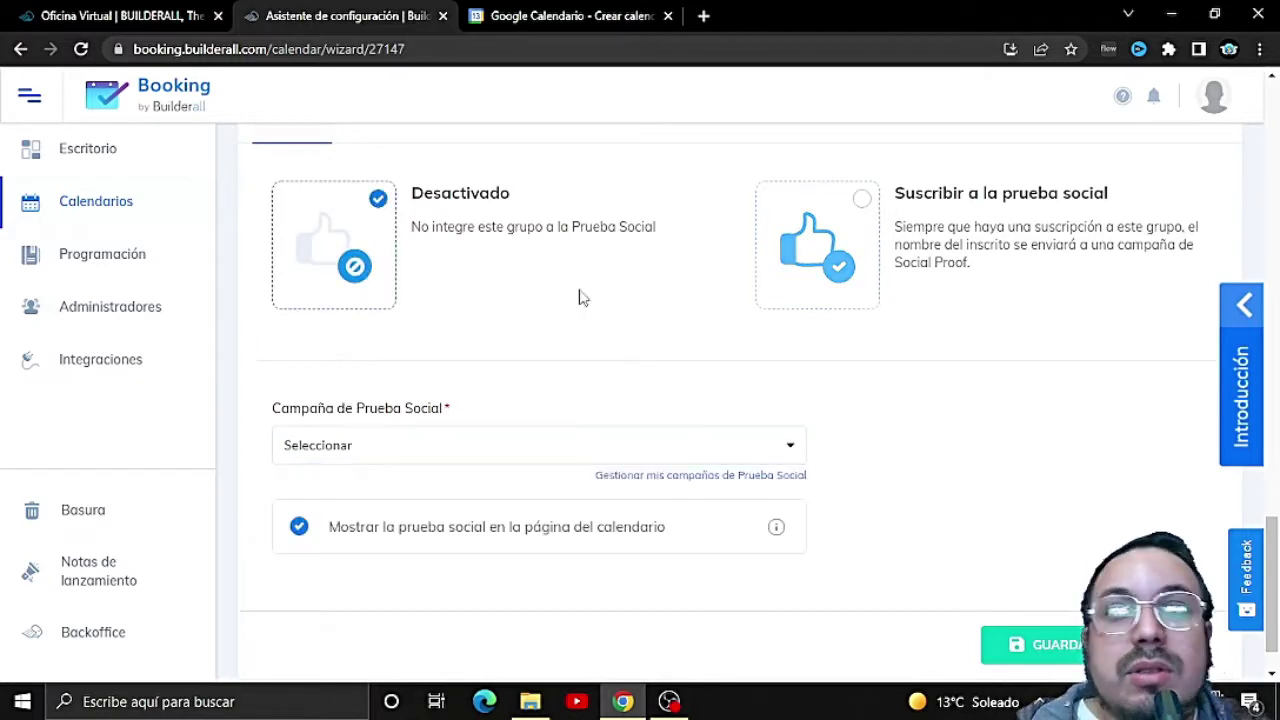
pyautogui.scroll(-1, 670, 444)
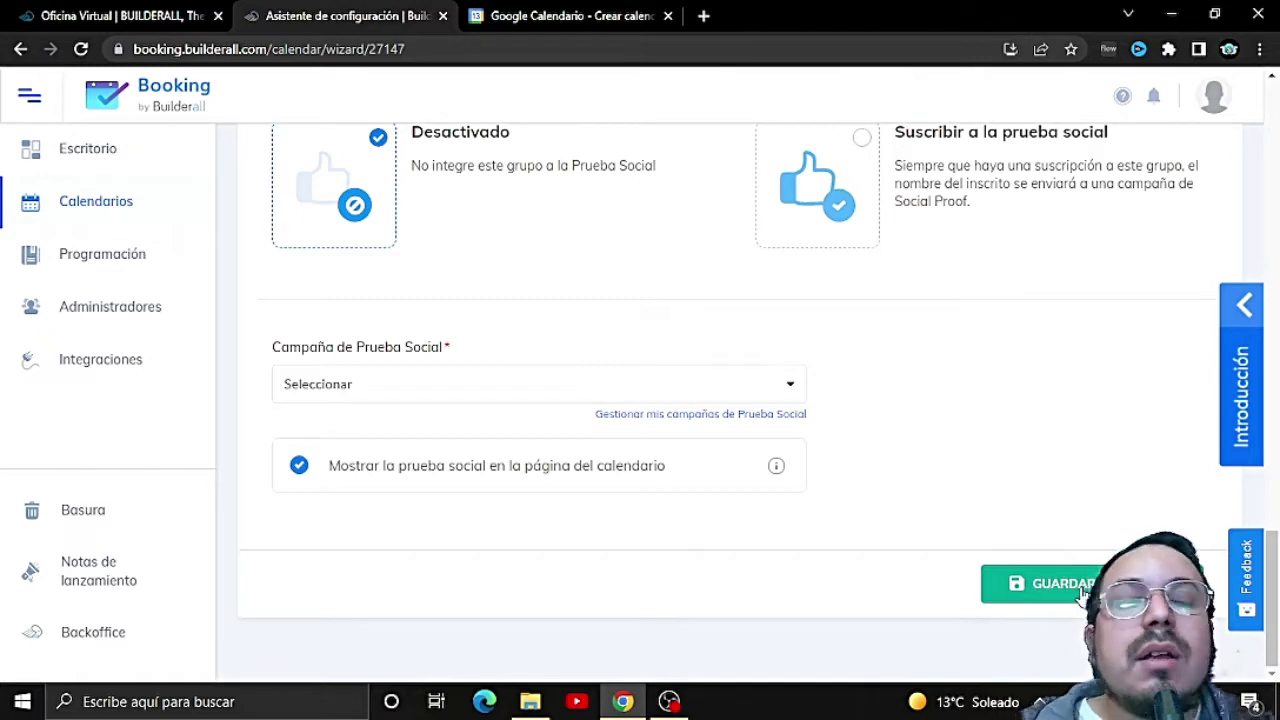
# Step: Attempt to save, then select the connected Google account and find its calendar list still empty
pyautogui.click(1083, 592)
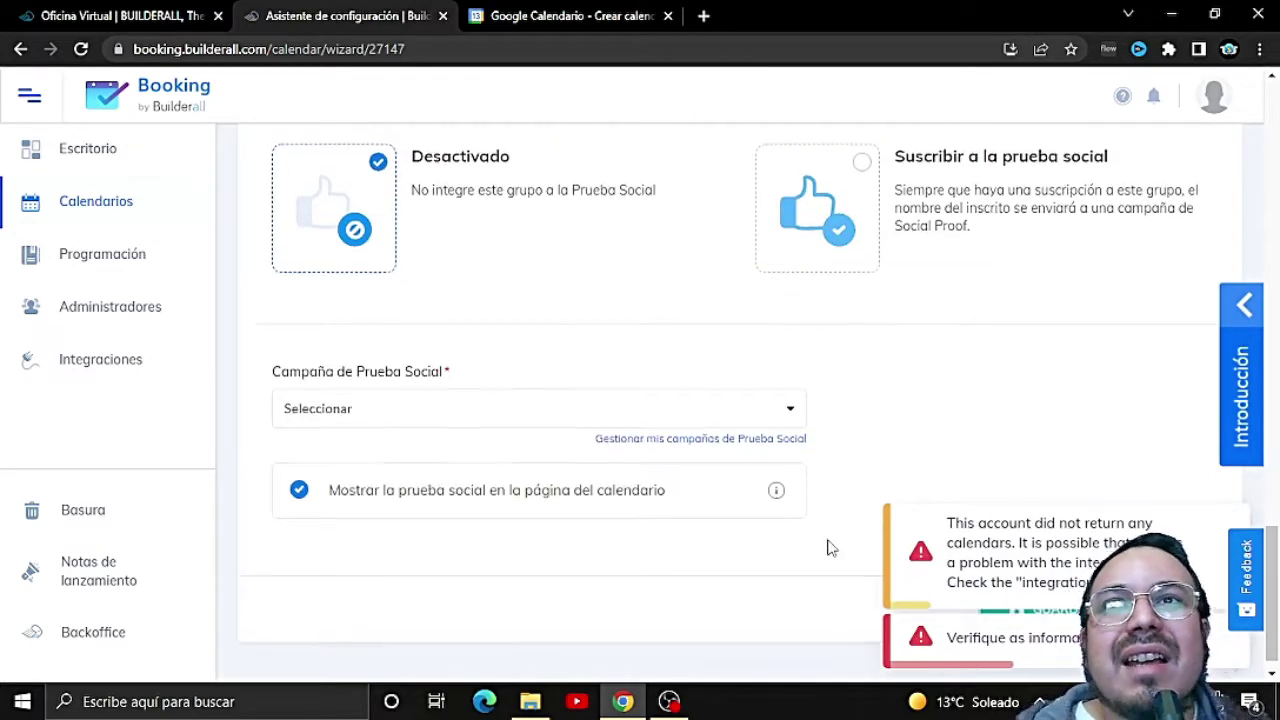
pyautogui.scroll(5, 829, 549)
pyautogui.scroll(8, 760, 553)
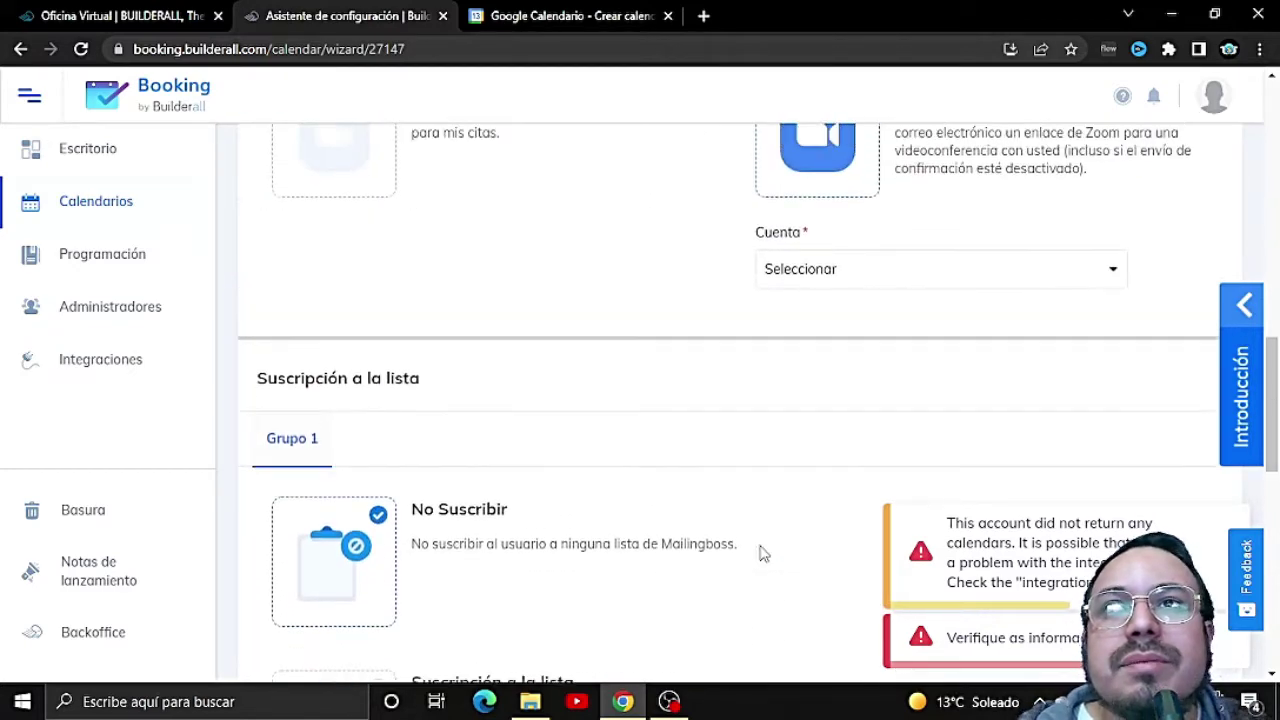
pyautogui.scroll(-2, 790, 533)
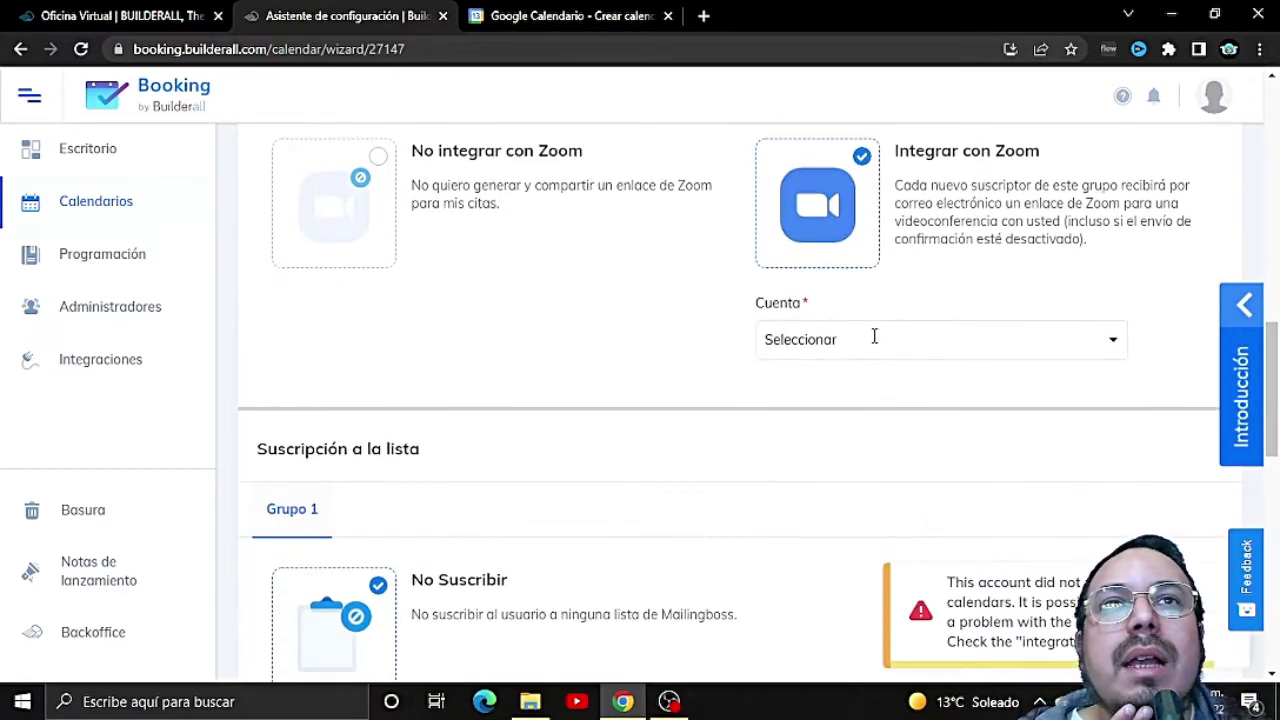
pyautogui.click(874, 339)
pyautogui.click(870, 392)
pyautogui.scroll(5, 612, 335)
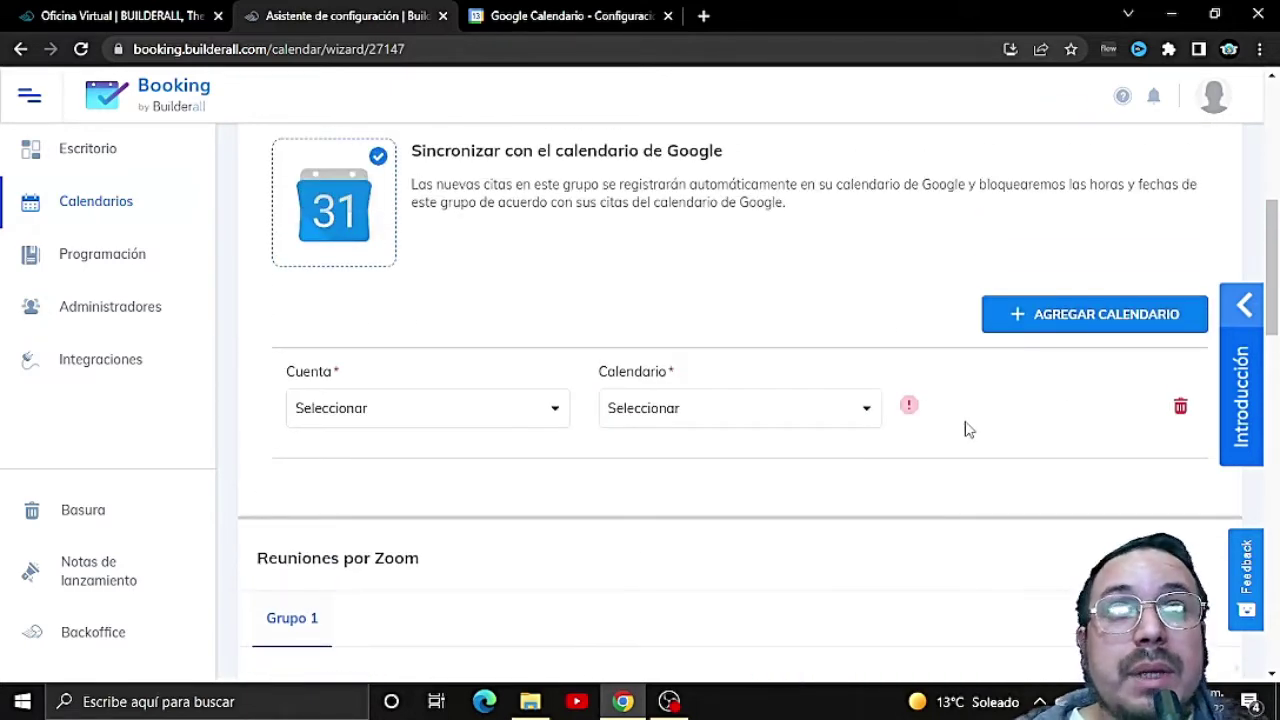
pyautogui.click(774, 412)
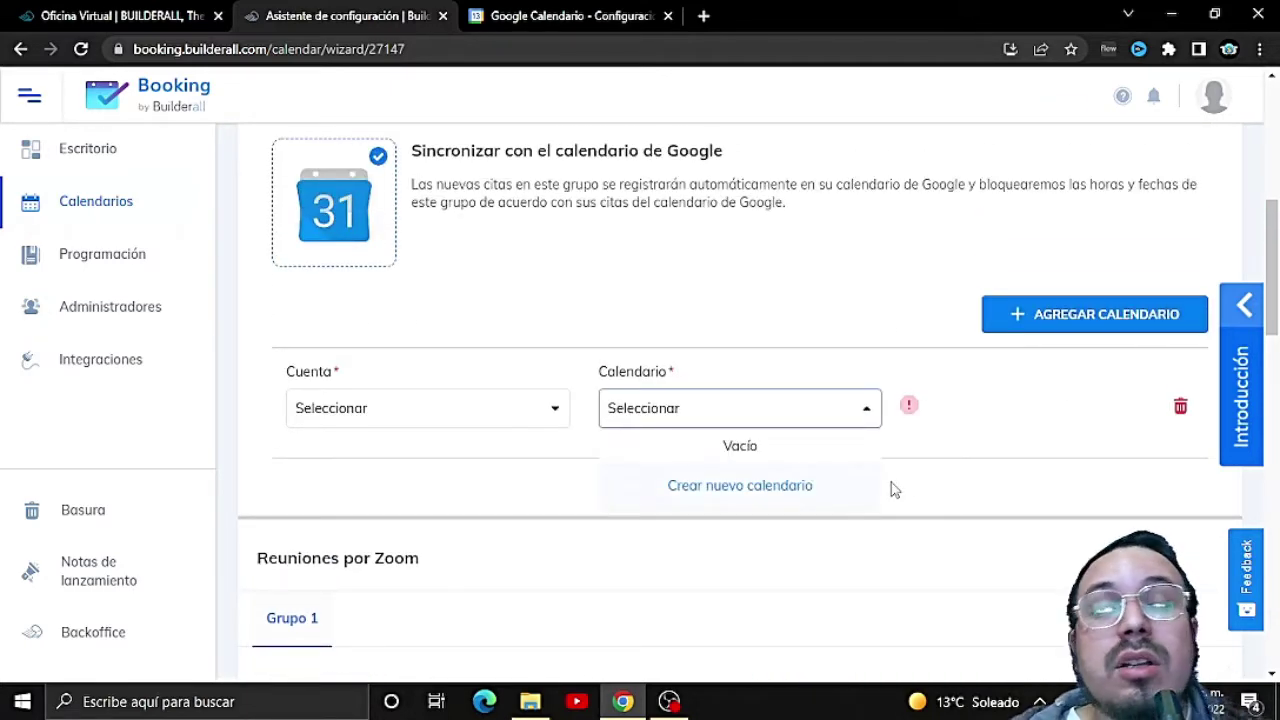
pyautogui.click(948, 445)
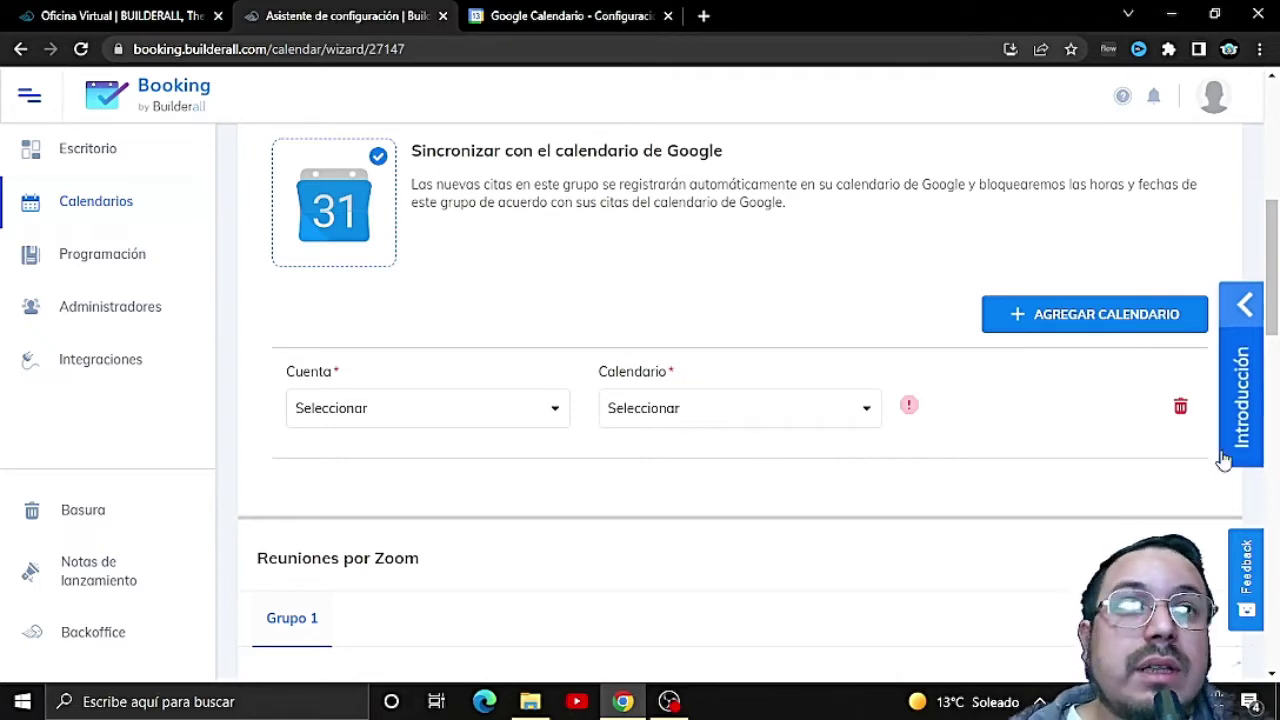
# Step: Remove the empty account/calendar row, choose not to sync with Google Calendar, and save
pyautogui.click(1180, 405)
pyautogui.scroll(2, 574, 329)
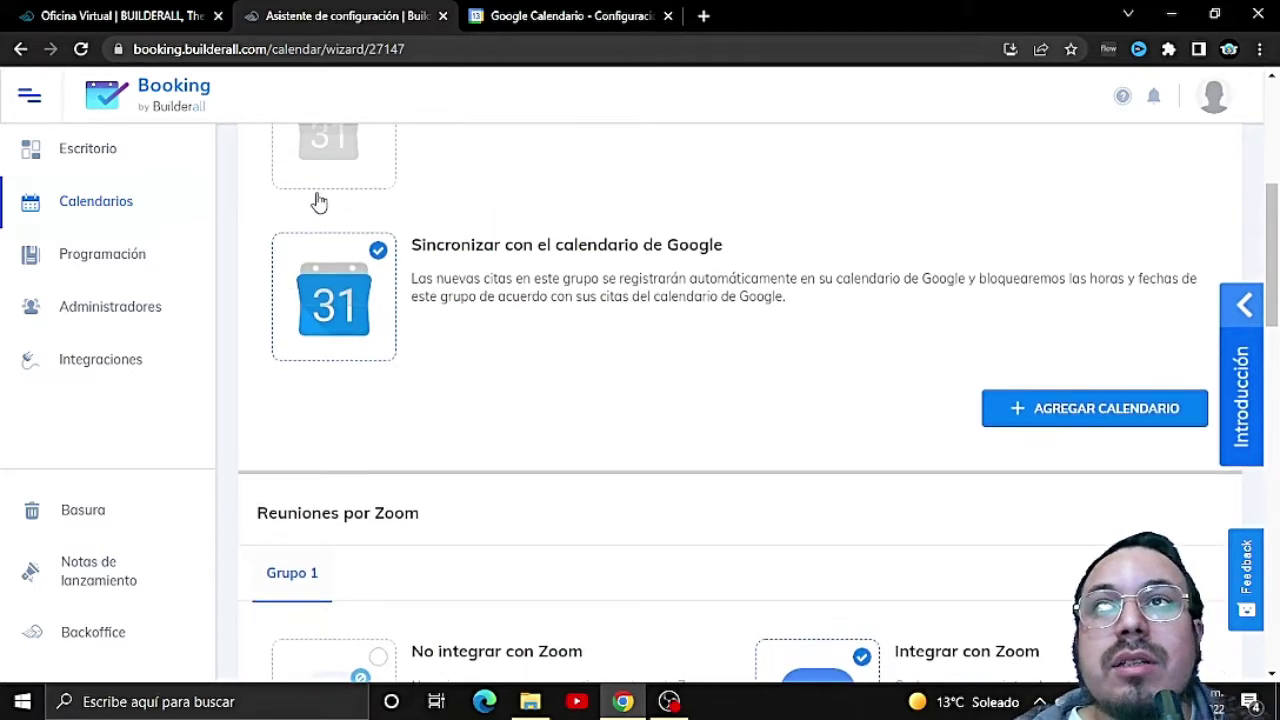
pyautogui.scroll(4, 318, 203)
pyautogui.click(357, 286)
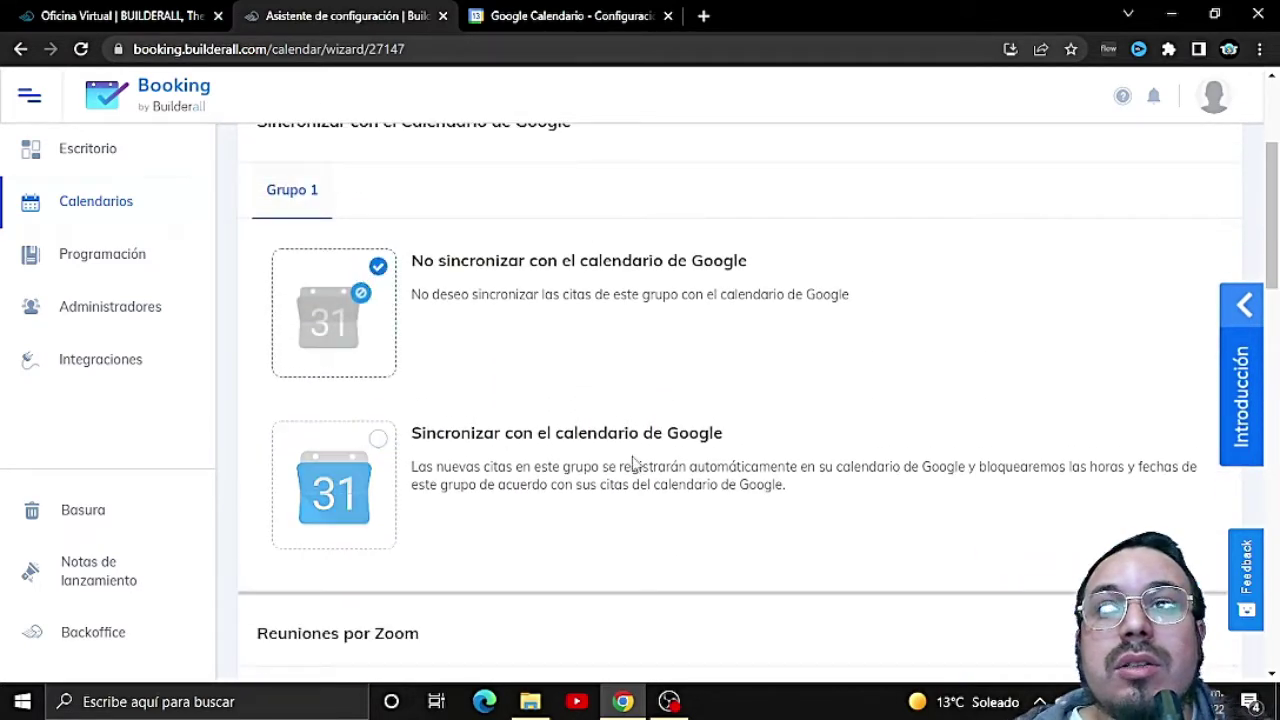
pyautogui.scroll(-15, 632, 462)
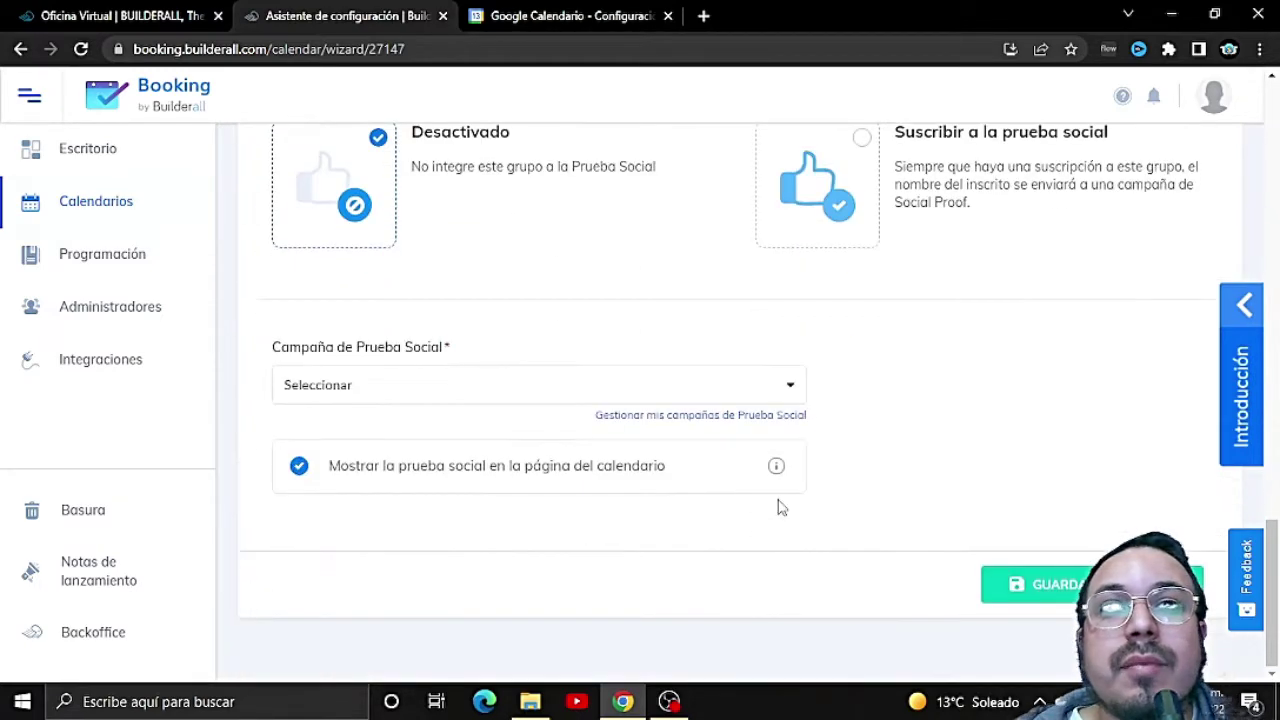
pyautogui.click(1047, 580)
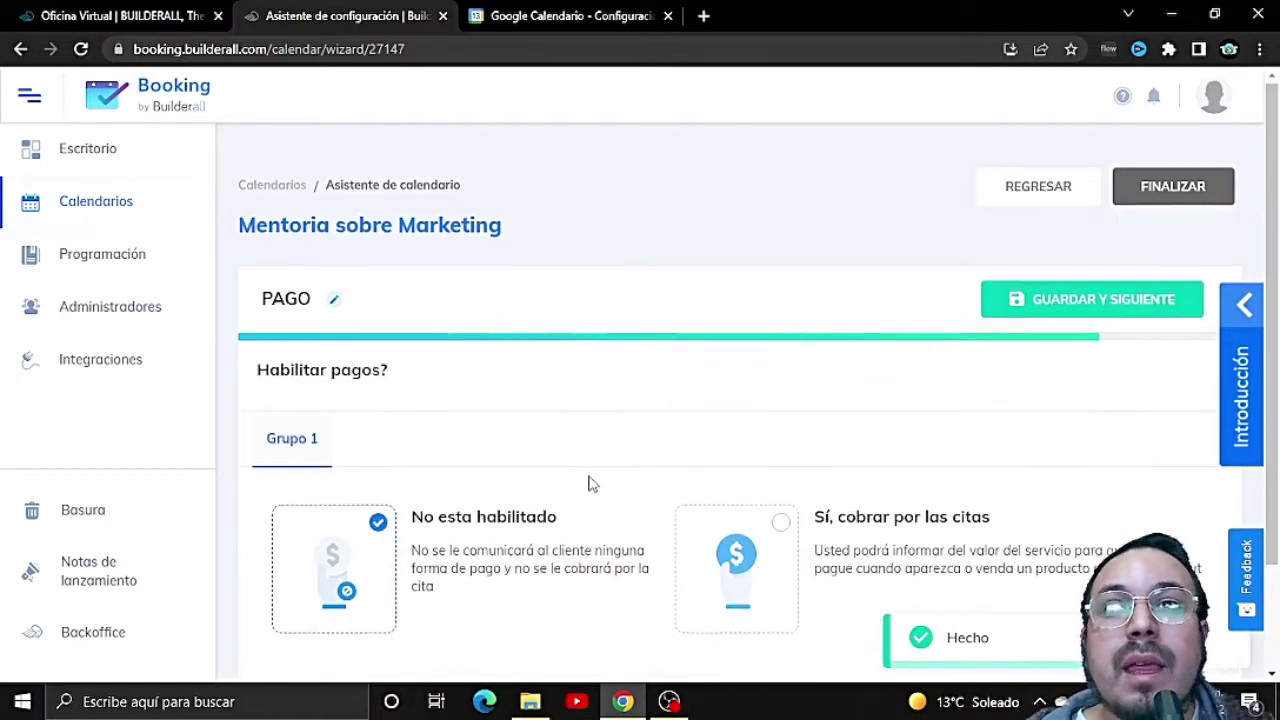
# Step: Enable charging for appointments with Supercheckout as the payment model
pyautogui.scroll(-1, 465, 465)
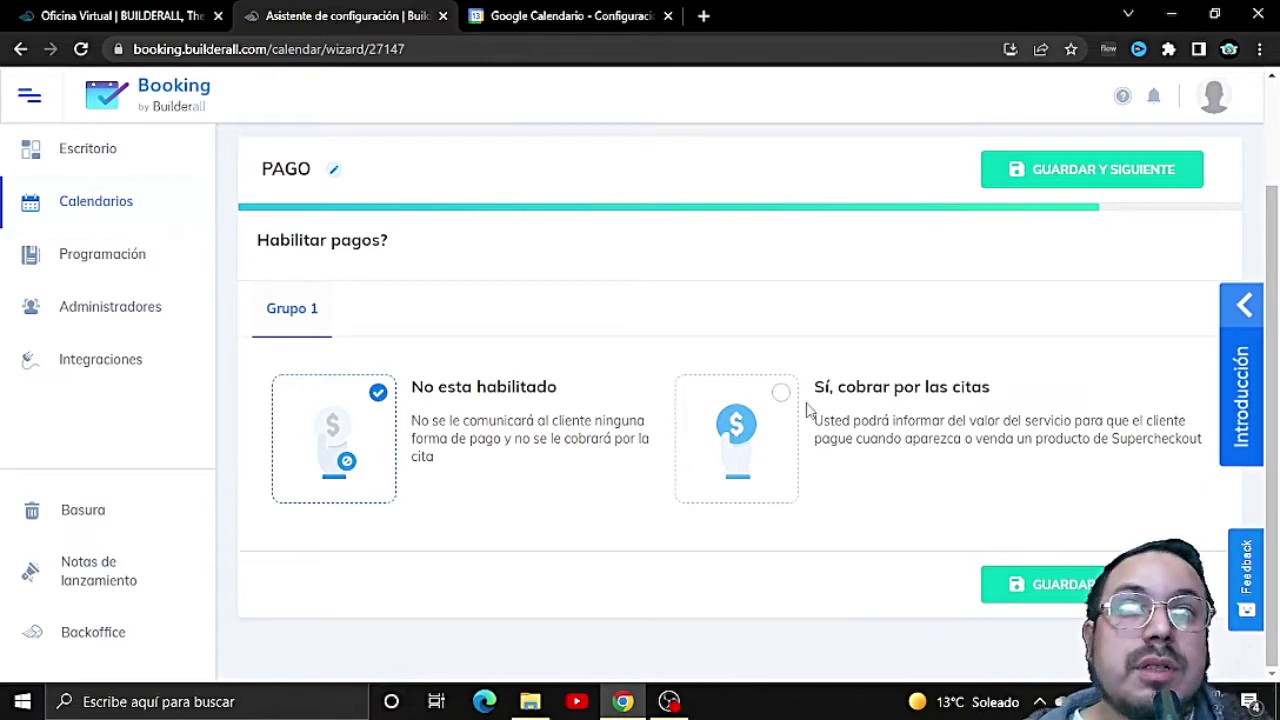
pyautogui.click(781, 397)
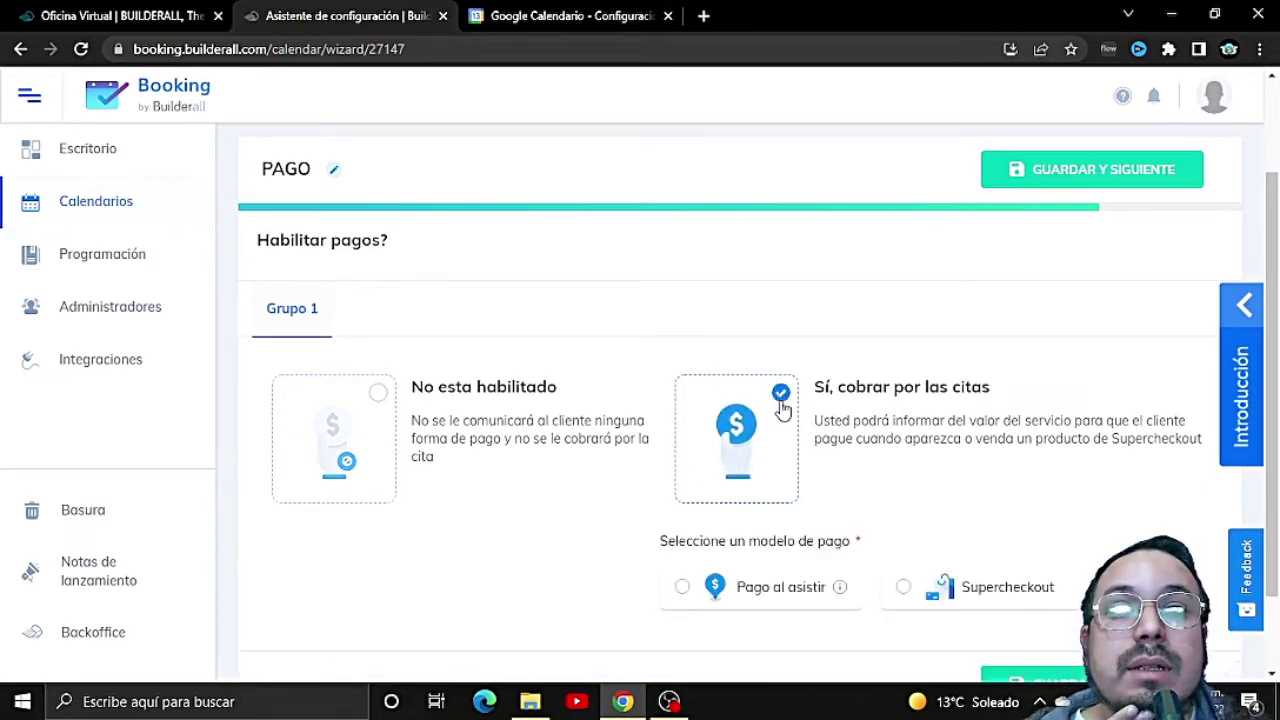
pyautogui.scroll(-1, 714, 580)
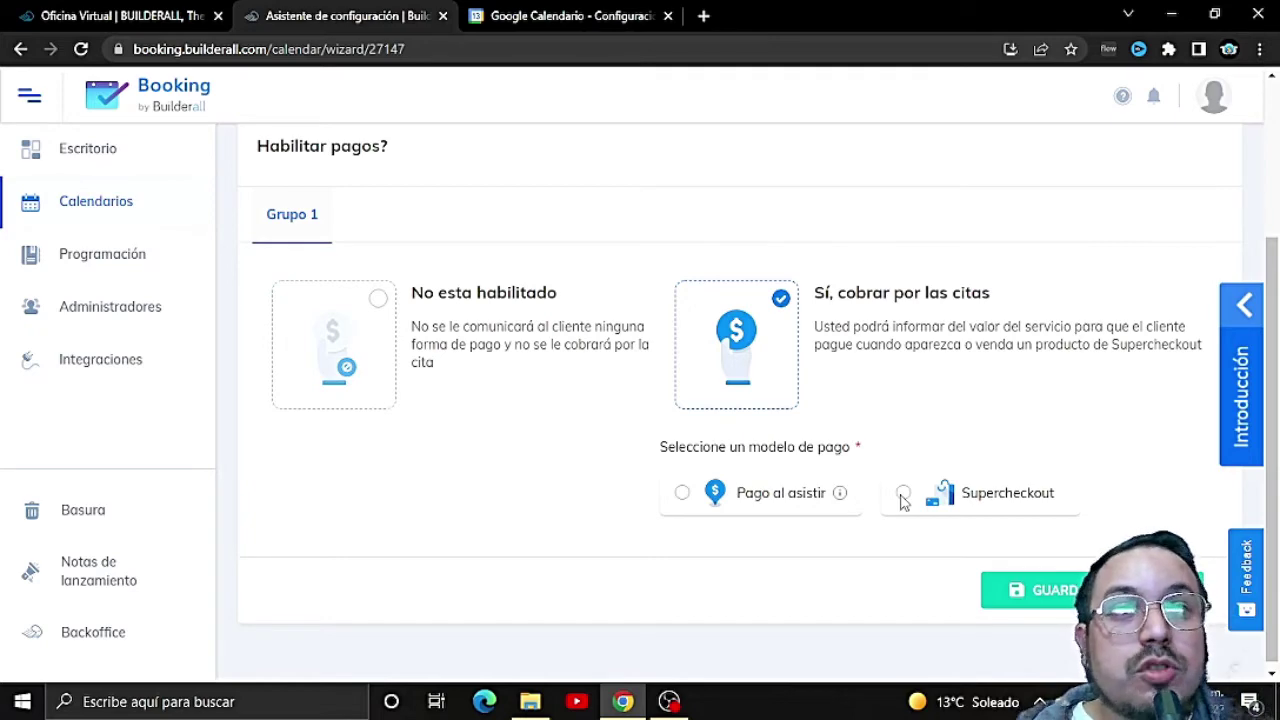
pyautogui.click(903, 494)
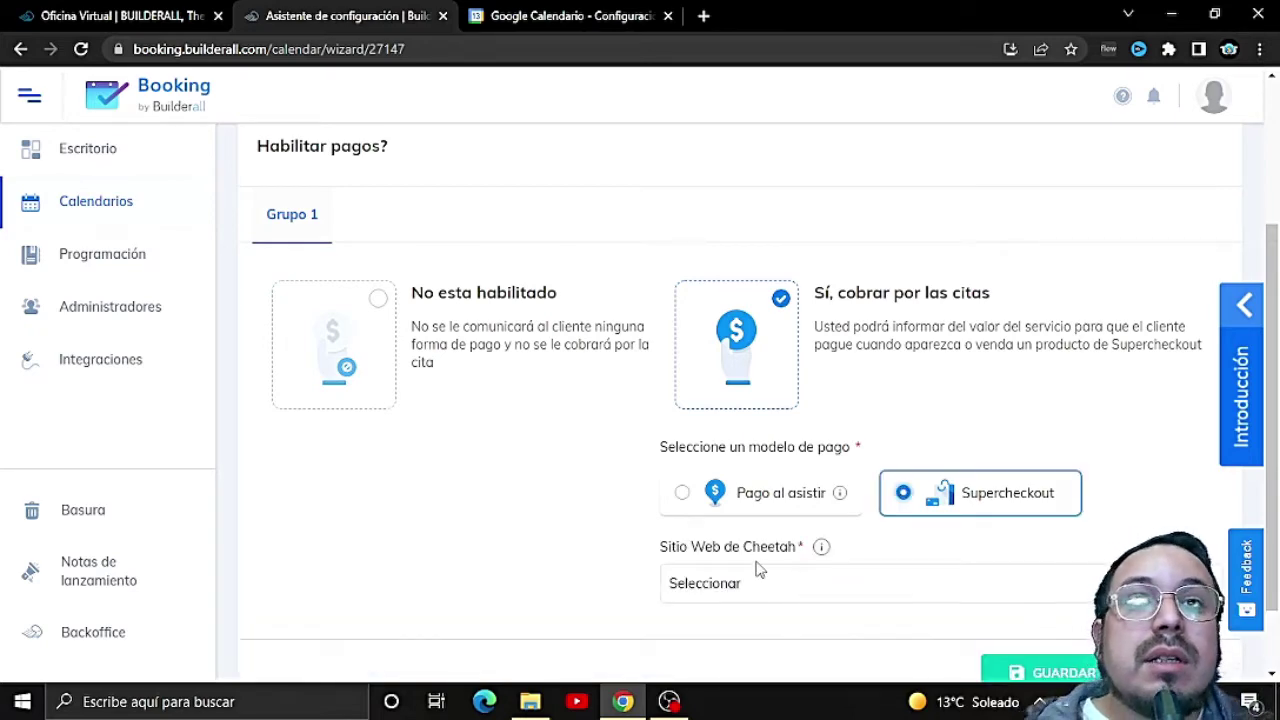
# Step: Browse the Cheetah website list, try the Digital Brains site, and check its Supercheckout products
pyautogui.click(892, 587)
pyautogui.scroll(-2, 892, 592)
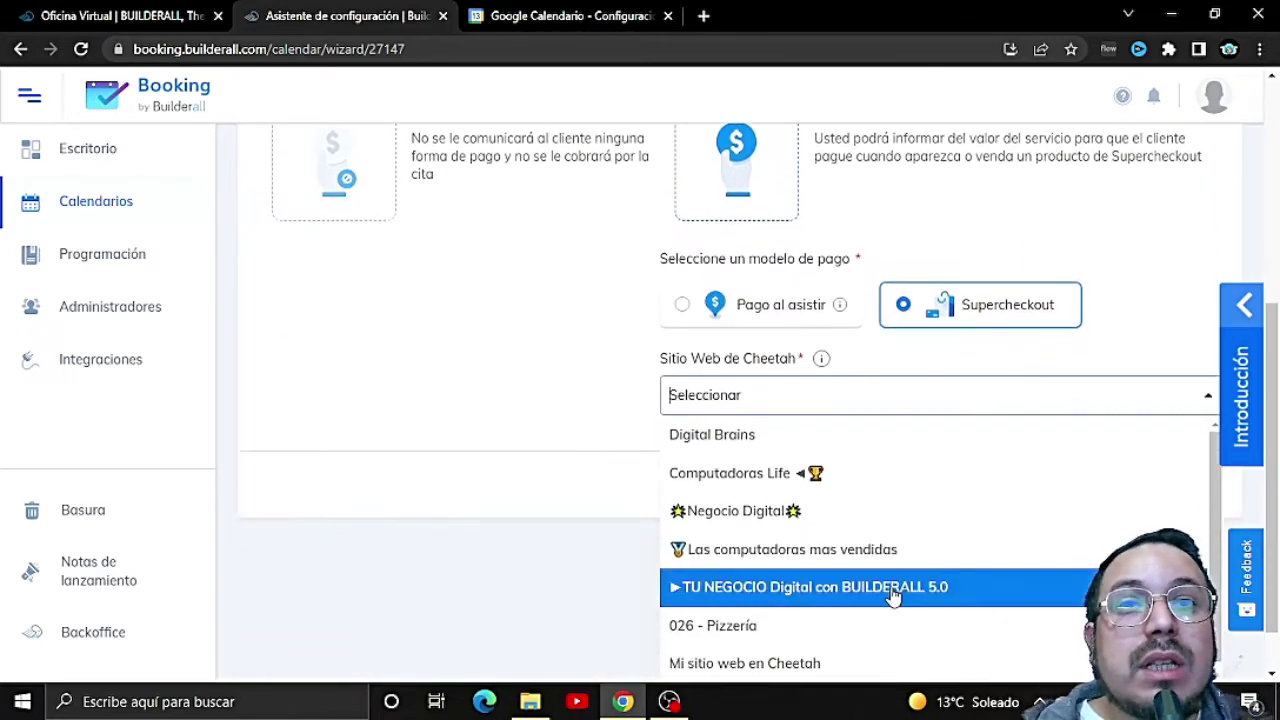
pyautogui.scroll(-1, 920, 578)
pyautogui.scroll(1, 889, 557)
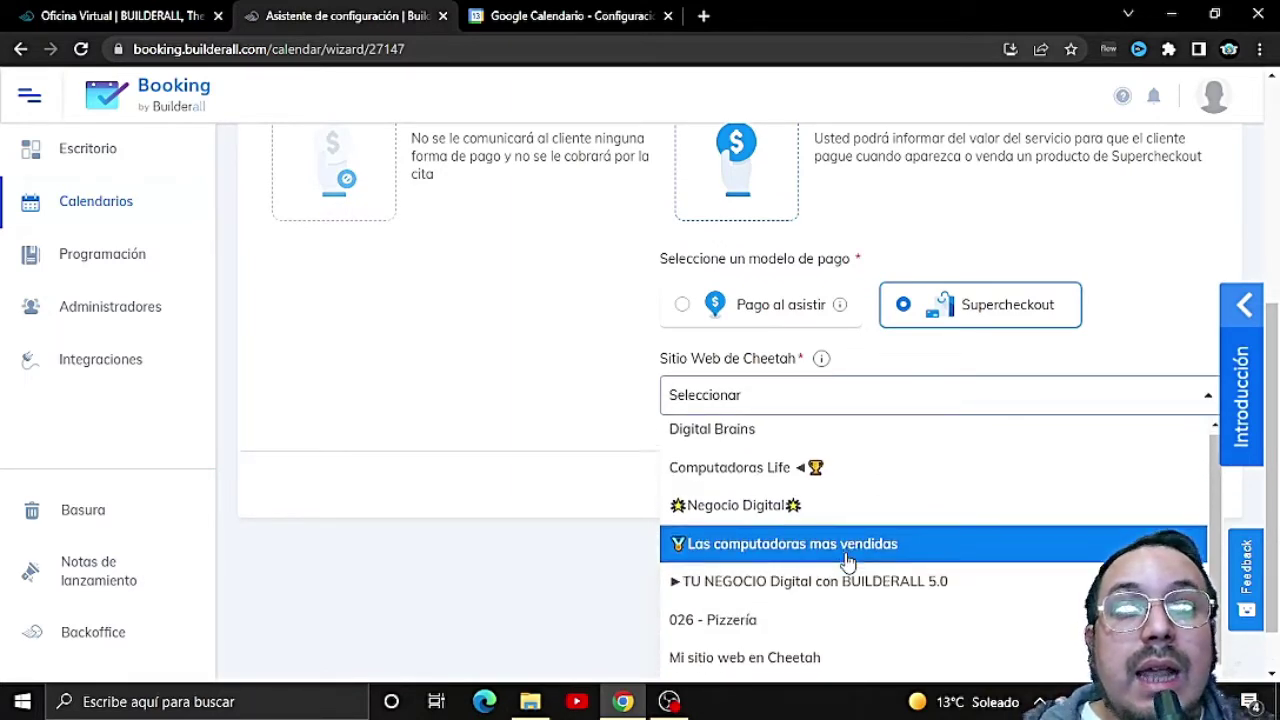
pyautogui.scroll(-2, 849, 563)
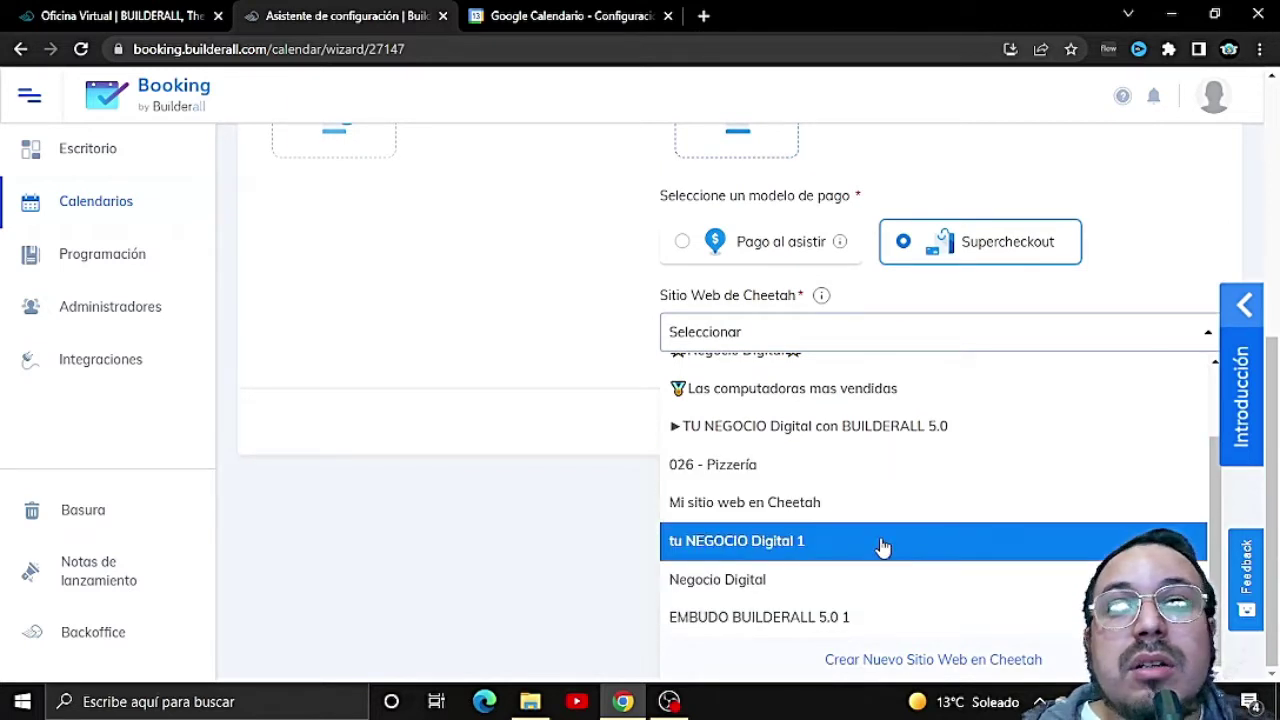
pyautogui.scroll(1, 830, 460)
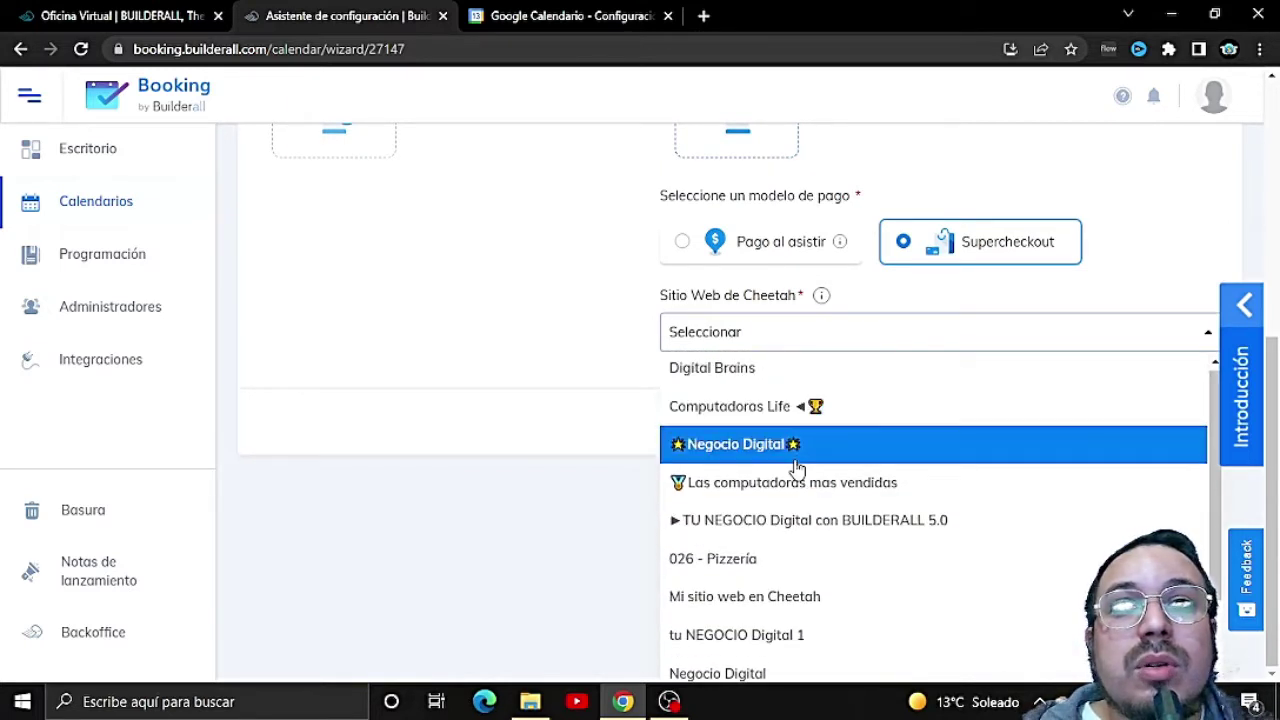
pyautogui.scroll(1, 775, 395)
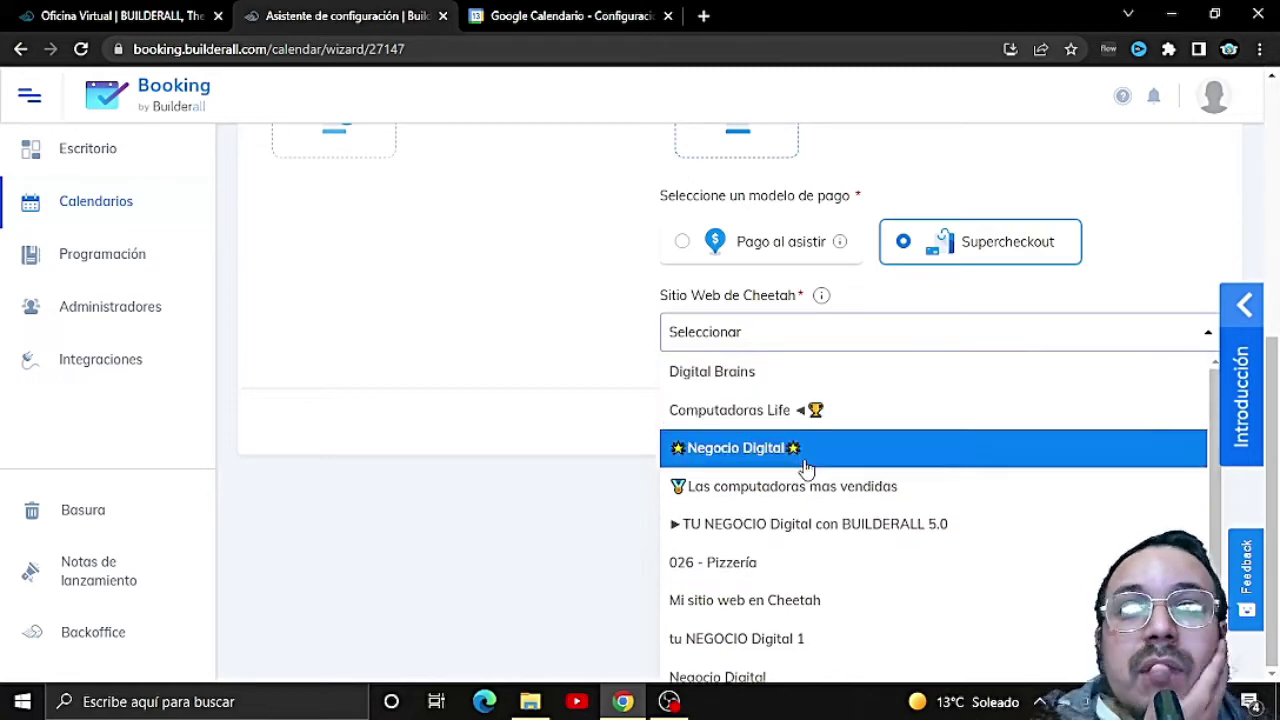
pyautogui.scroll(-1, 834, 585)
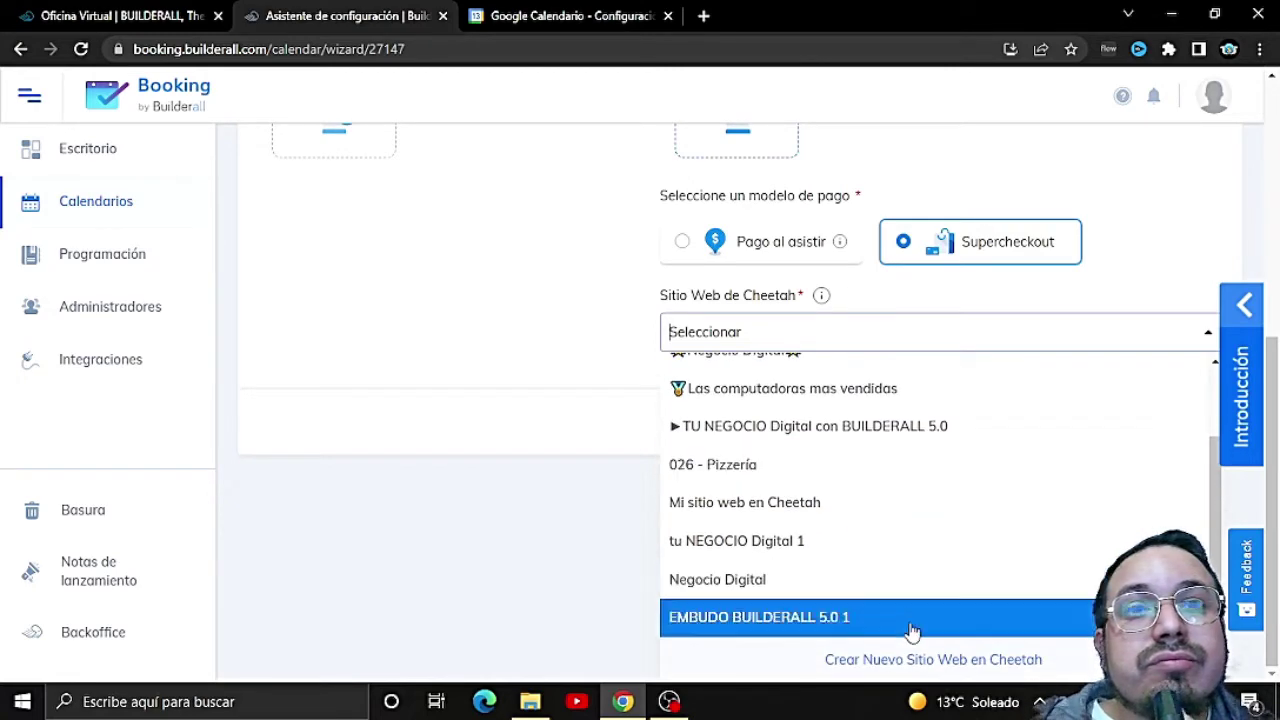
pyautogui.click(608, 531)
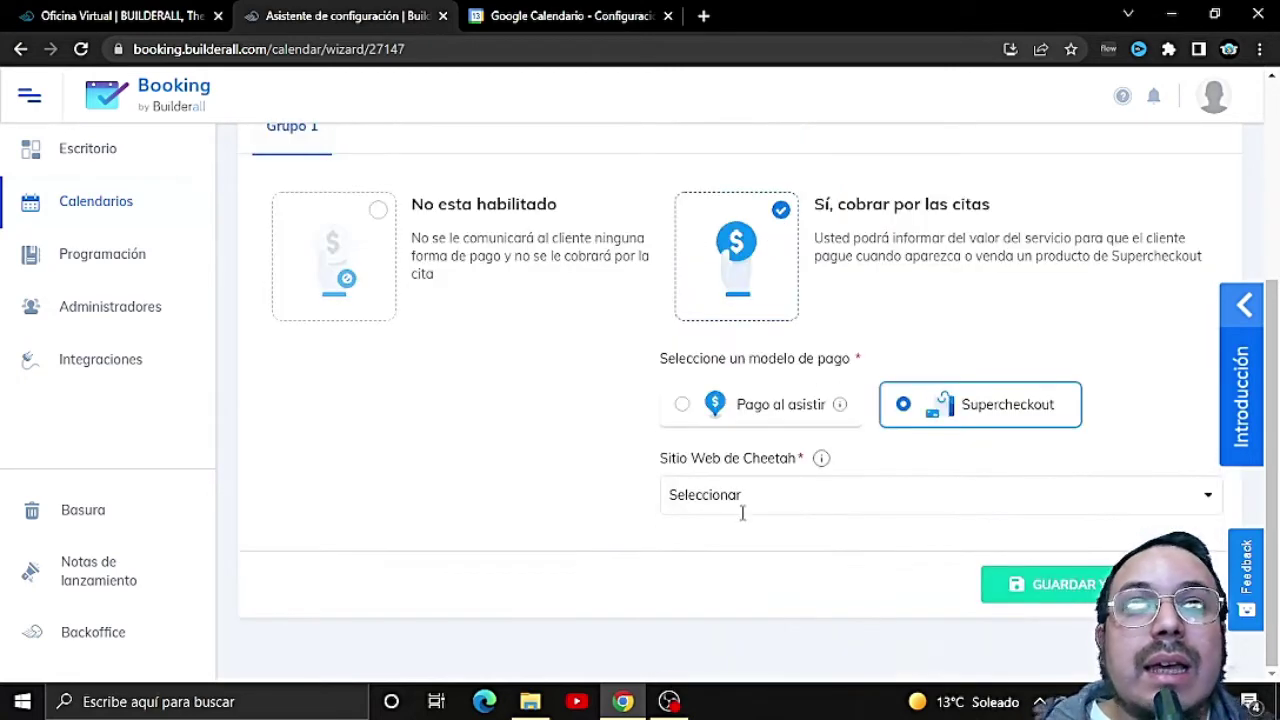
pyautogui.click(870, 487)
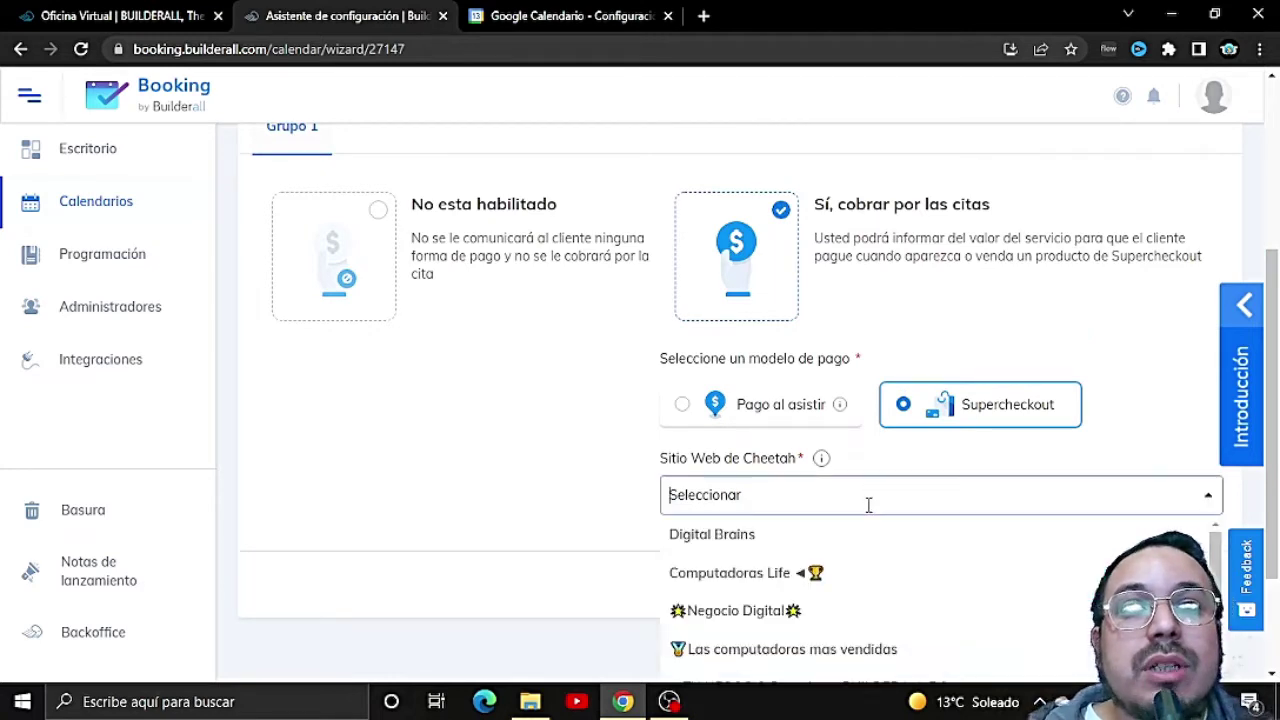
pyautogui.click(780, 540)
pyautogui.click(839, 575)
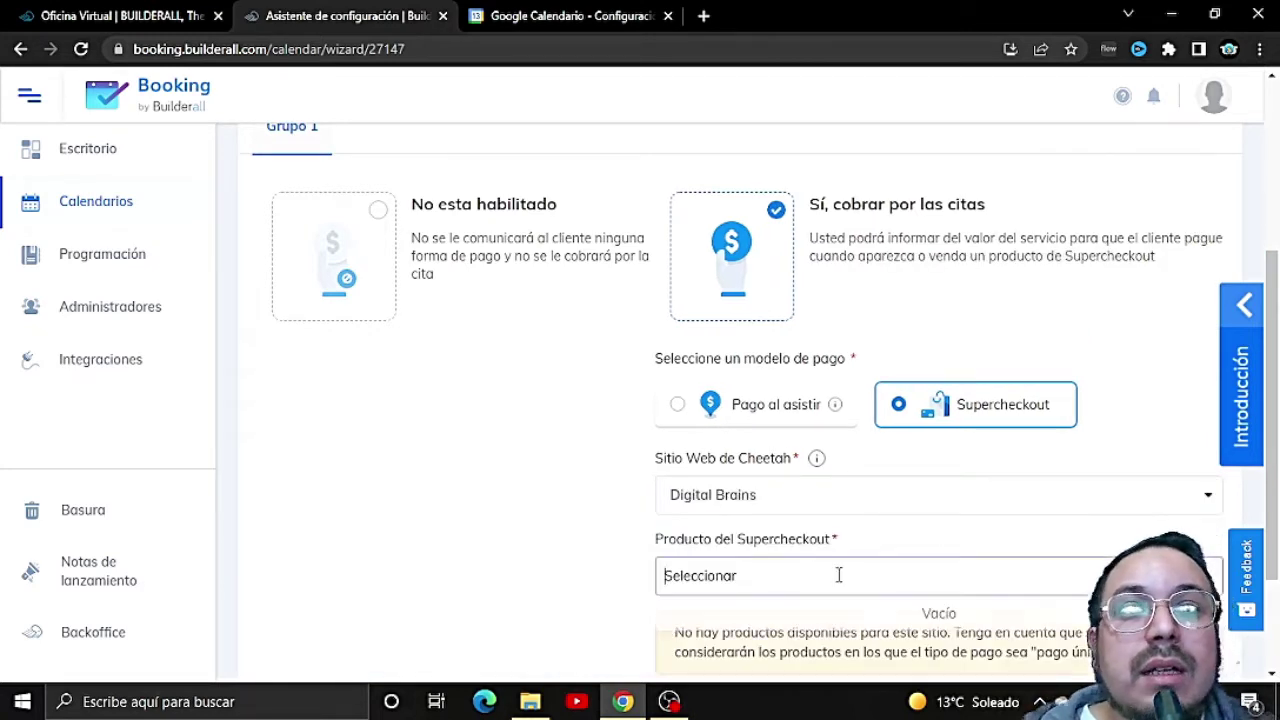
# Step: Try the Negocio Digital site, then settle on 'Mi sitio web en Cheetah' for payments
pyautogui.click(881, 510)
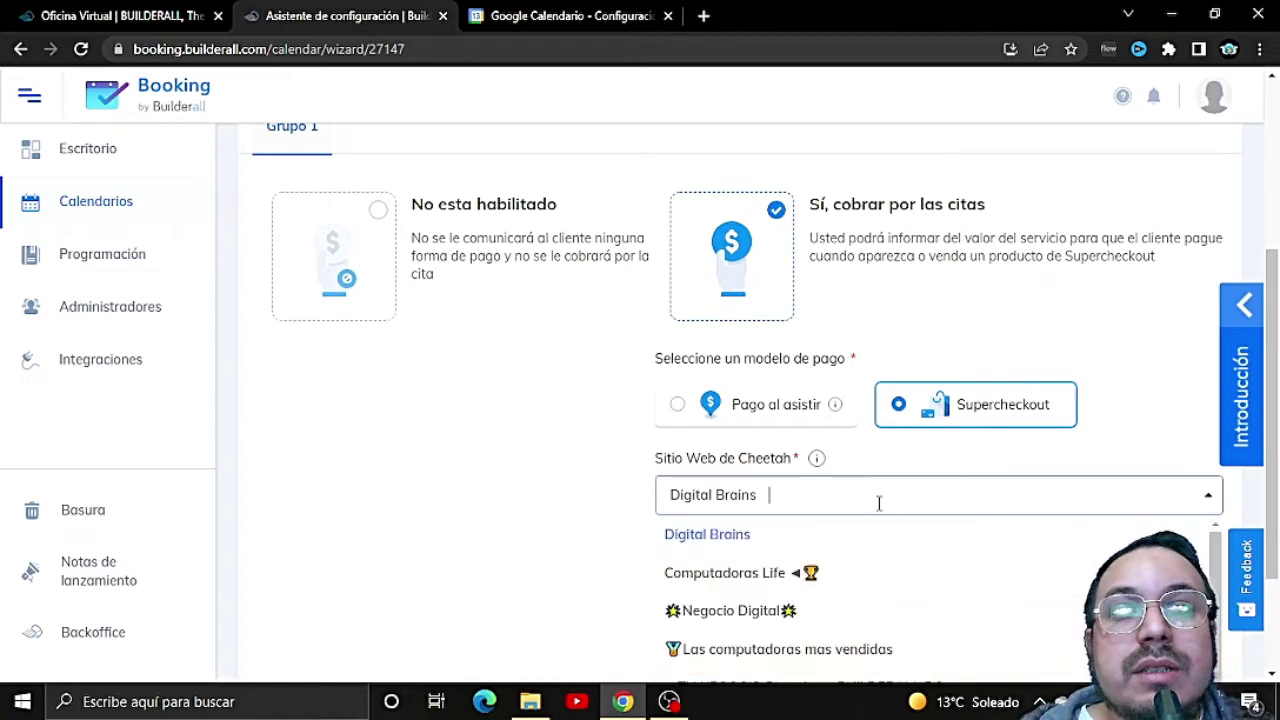
pyautogui.click(760, 612)
pyautogui.scroll(-1, 800, 591)
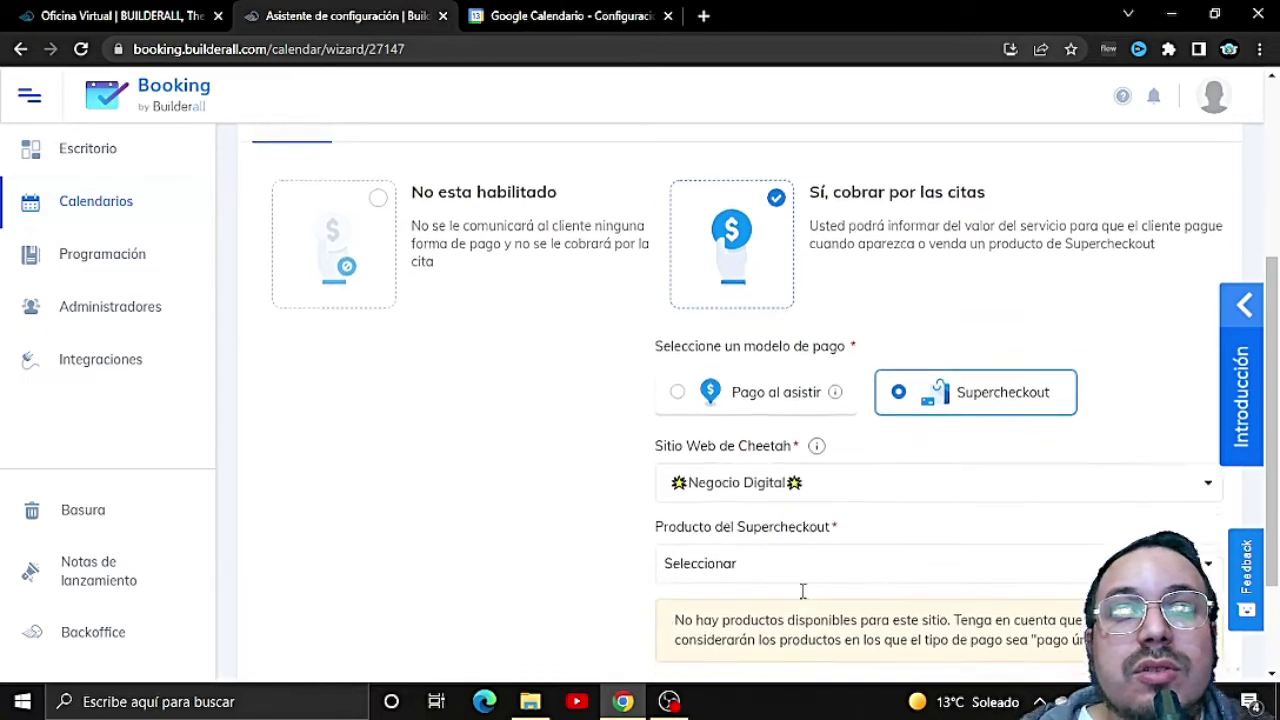
pyautogui.click(818, 397)
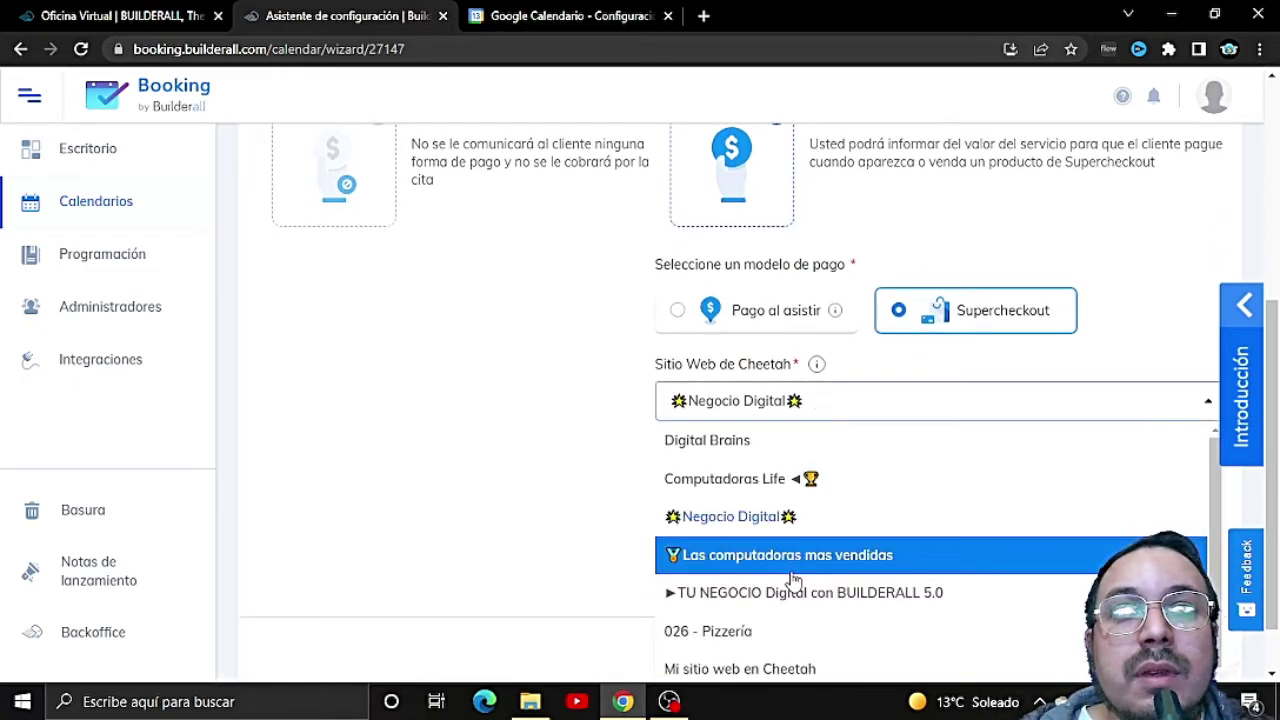
pyautogui.scroll(-2, 822, 595)
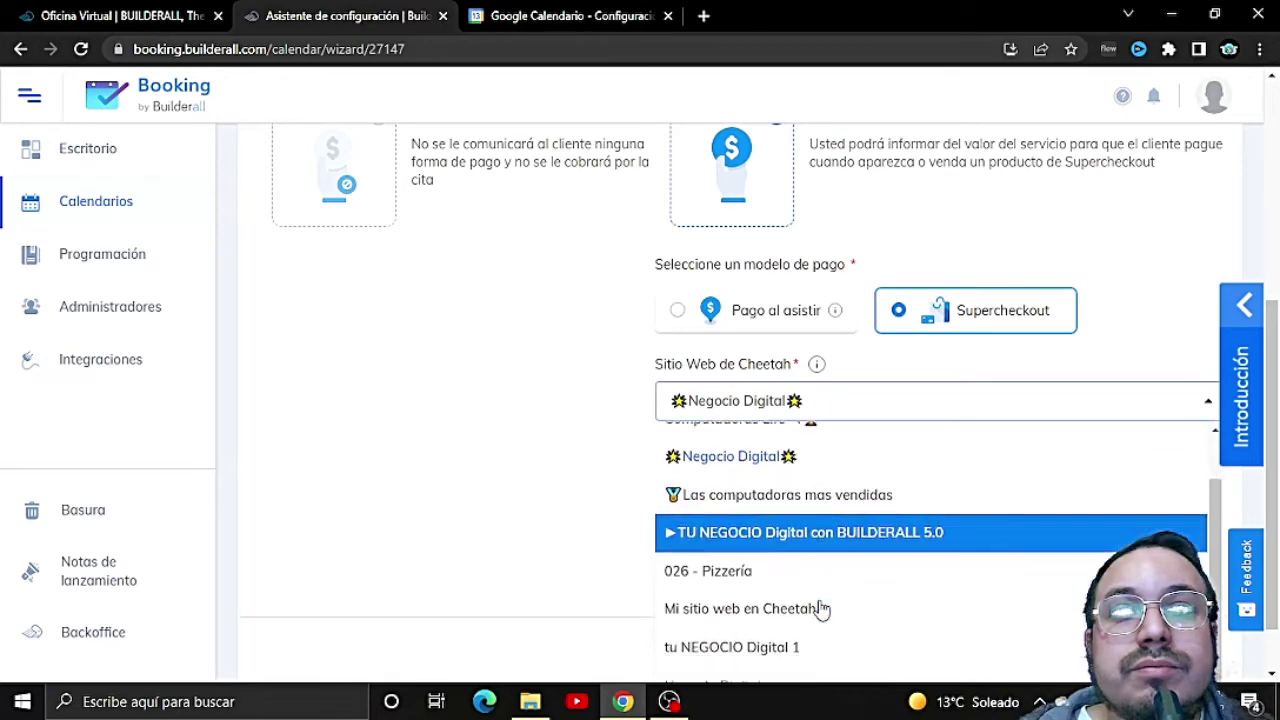
pyautogui.click(824, 592)
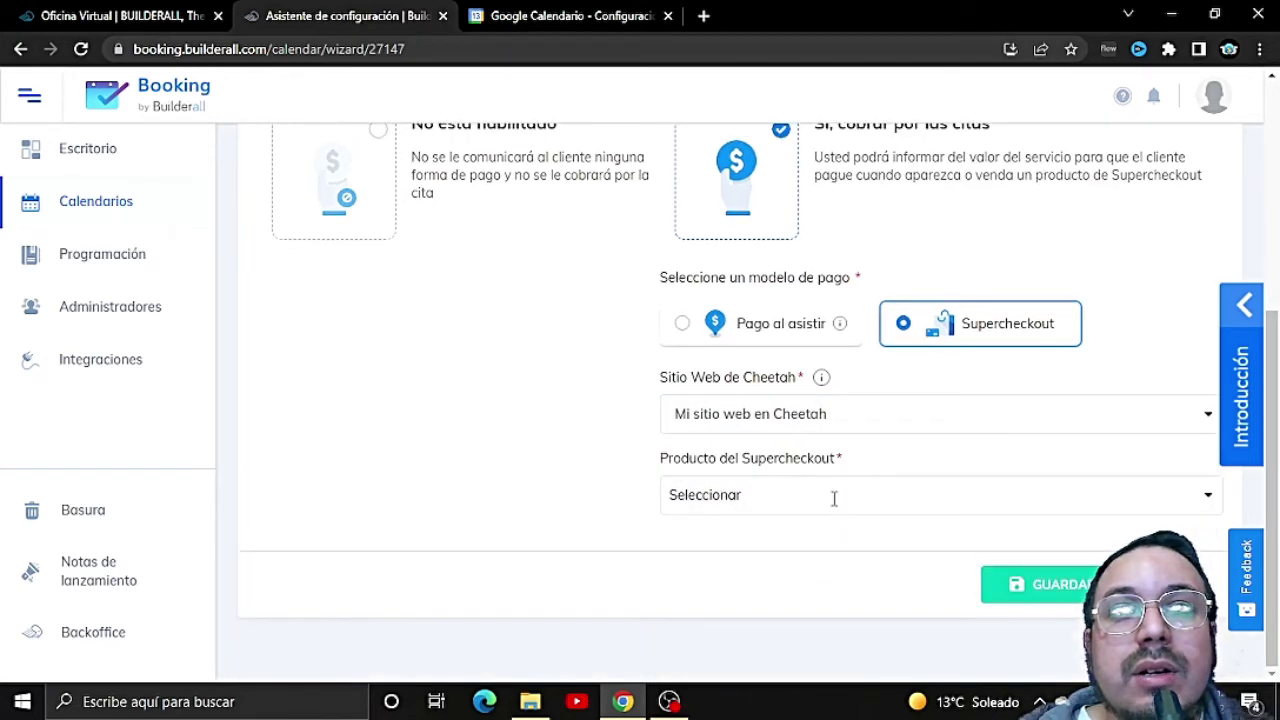
# Step: Choose Supercheckout product Teclado KR 600, verify its $450,00 price, and save the calendar
pyautogui.click(832, 494)
pyautogui.scroll(-6, 804, 603)
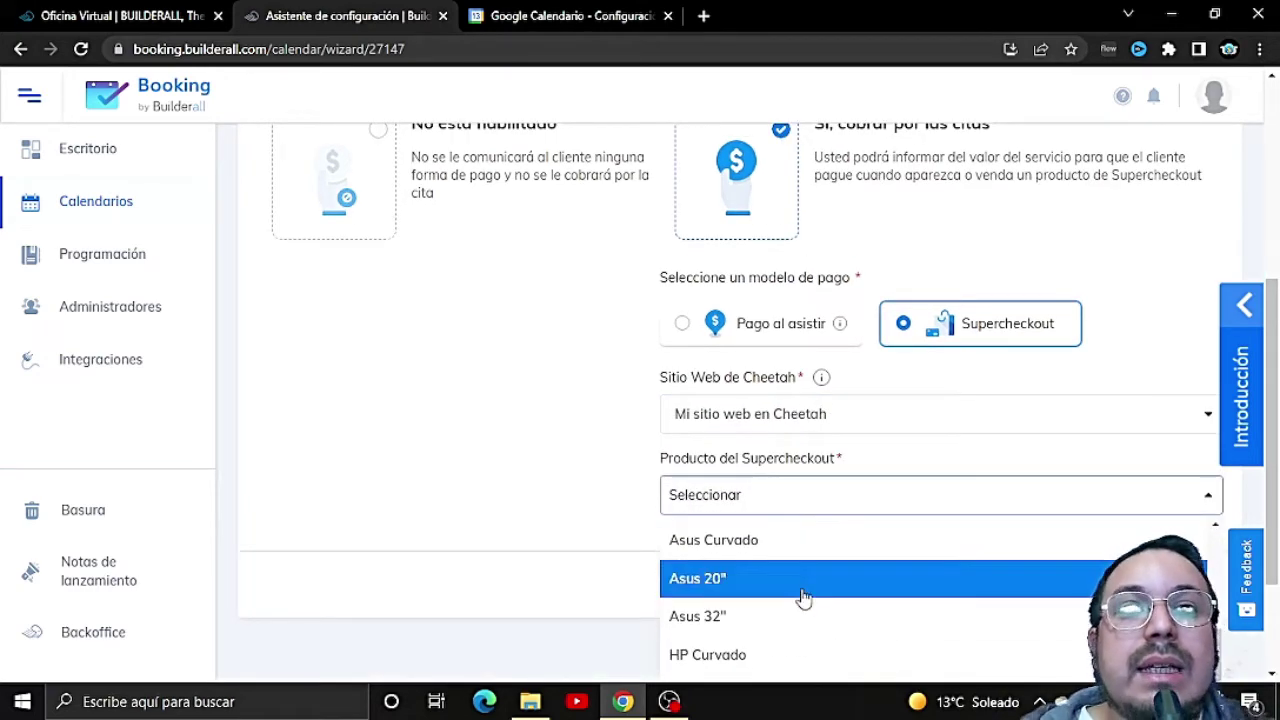
pyautogui.scroll(-2, 806, 592)
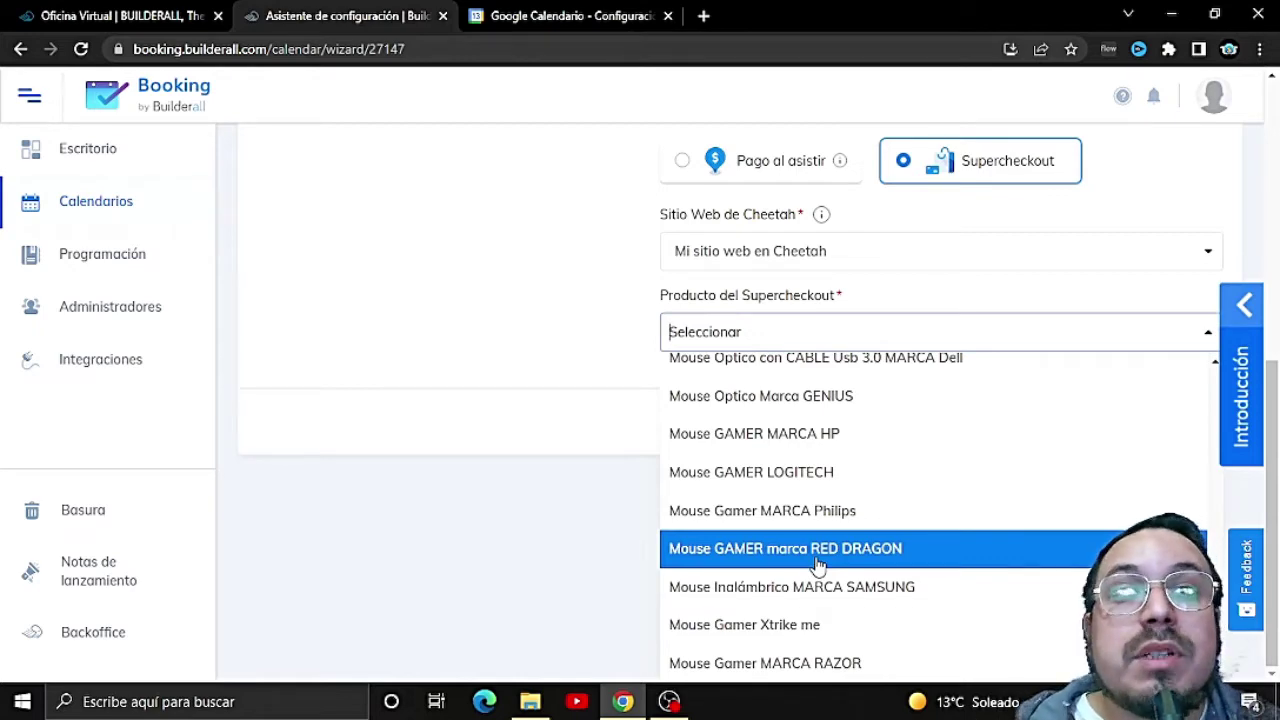
pyautogui.scroll(6, 818, 565)
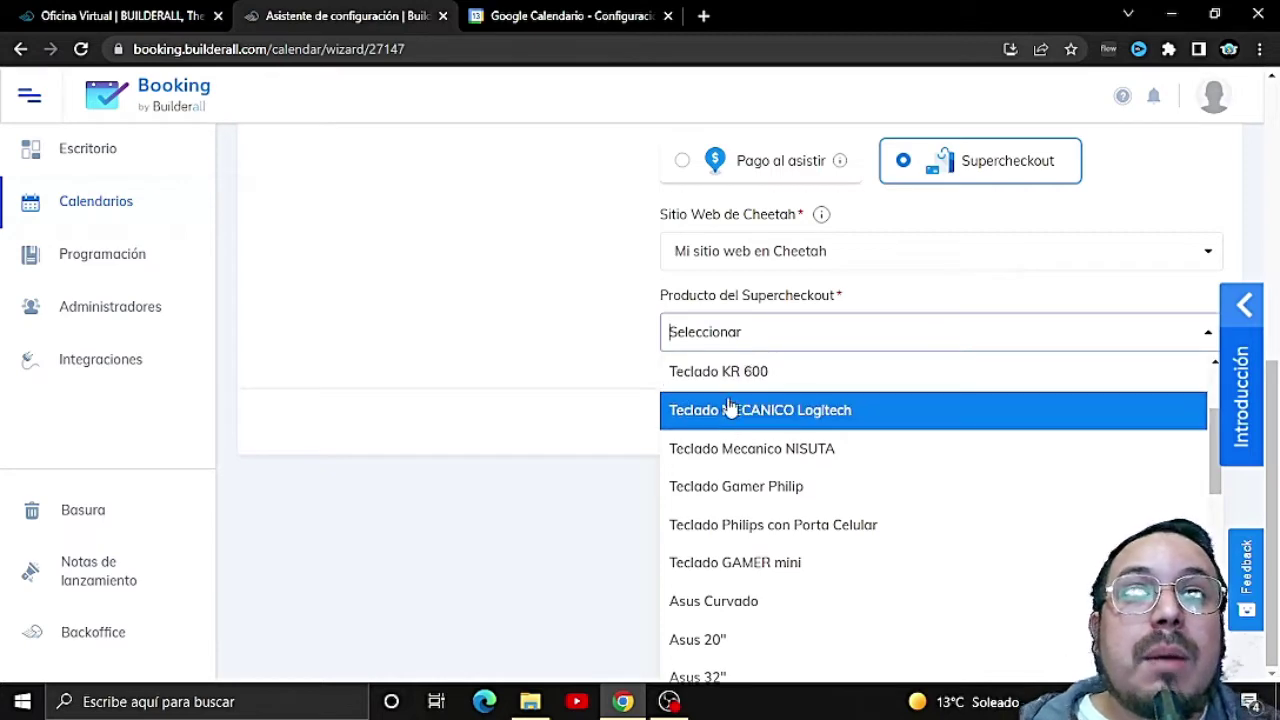
pyautogui.click(728, 383)
pyautogui.scroll(-2, 929, 563)
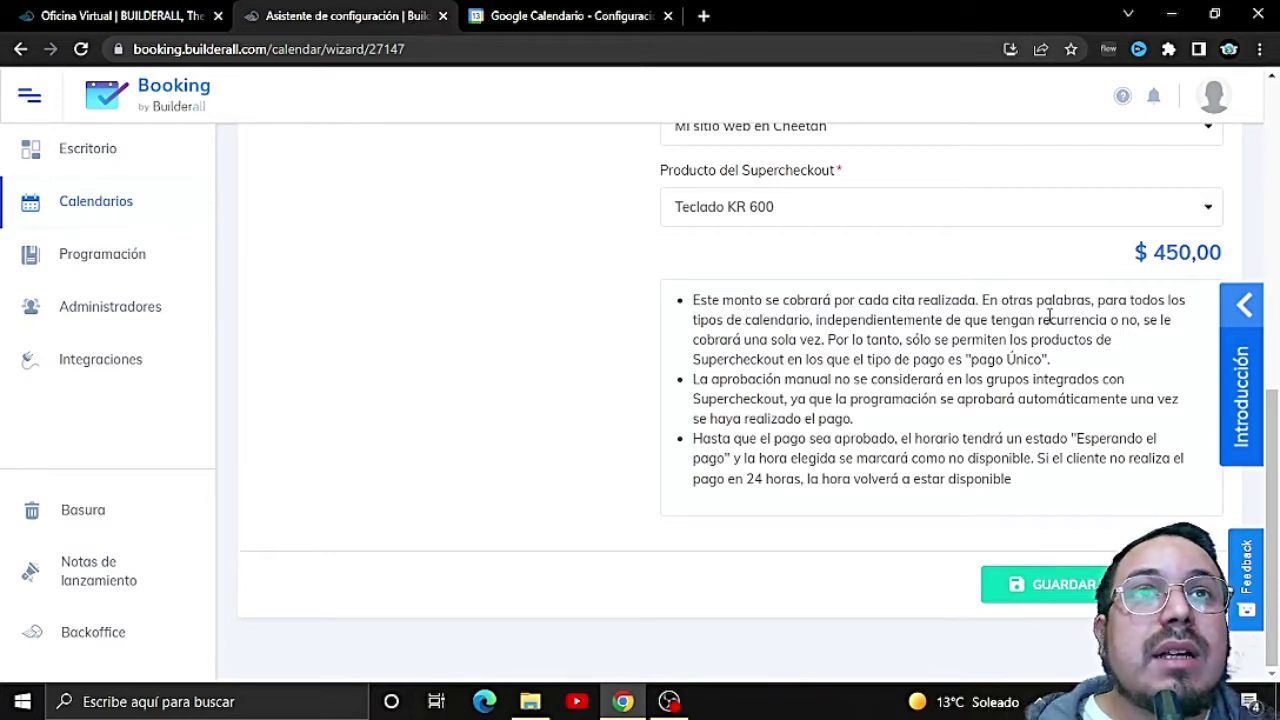
pyautogui.moveTo(1156, 250); pyautogui.dragTo(1231, 265)
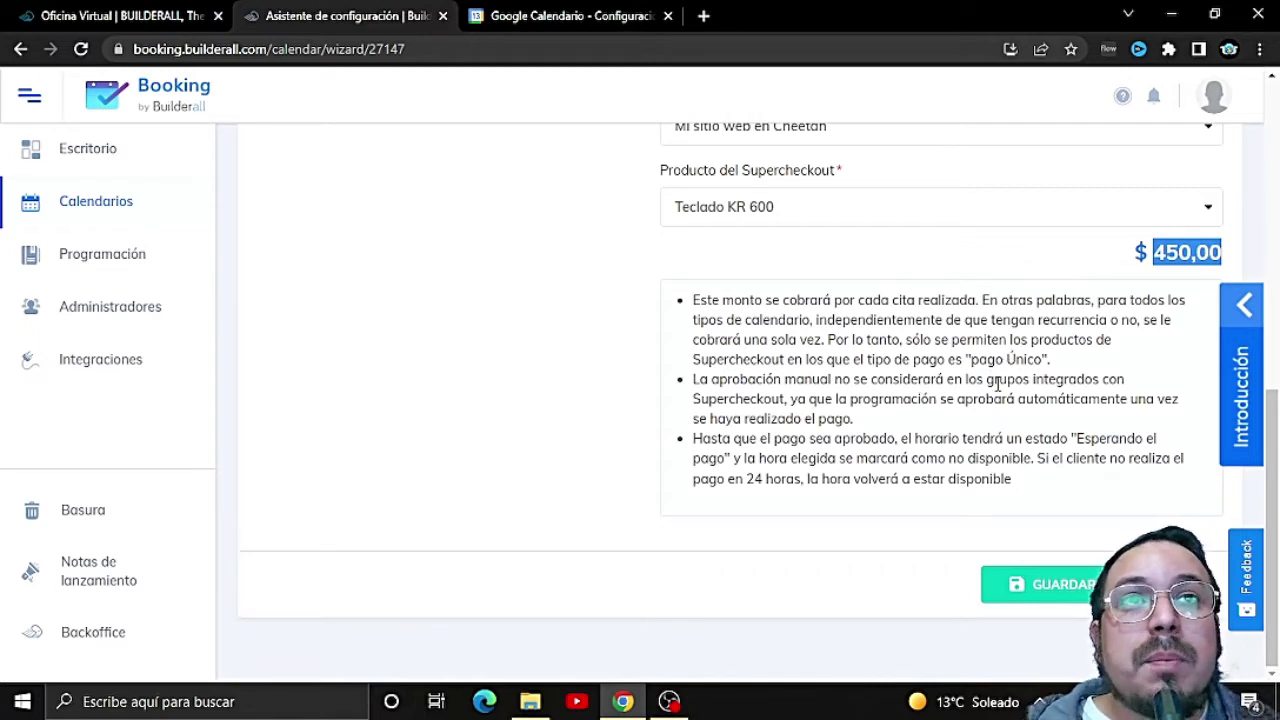
pyautogui.click(1040, 600)
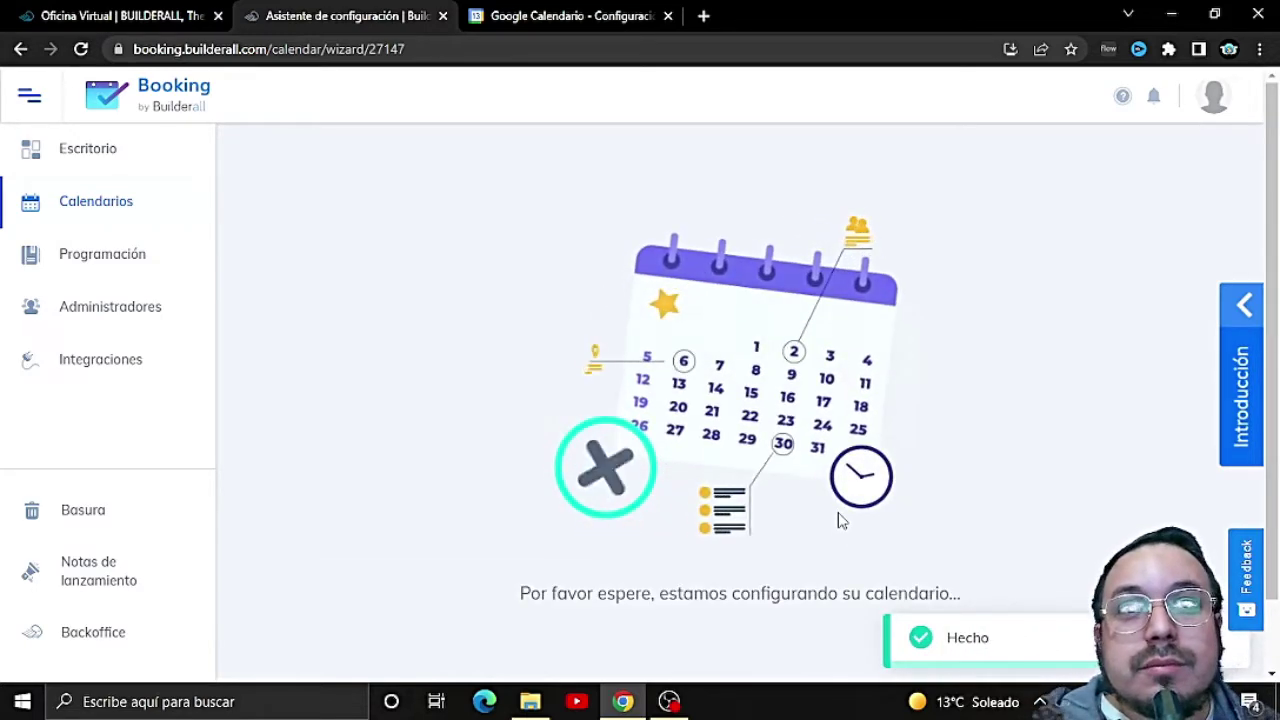
# Step: Review the calendar-created confirmation and open the public booking page with VER
pyautogui.scroll(-2, 838, 518)
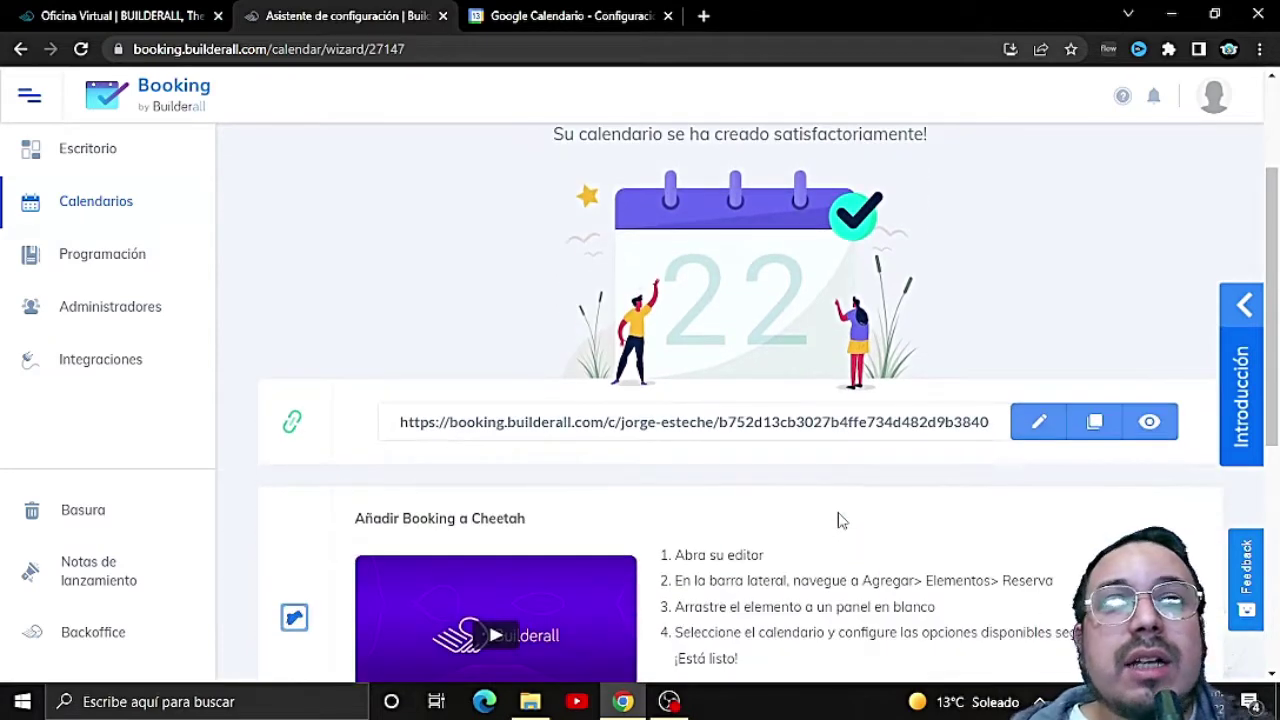
pyautogui.scroll(-1, 715, 508)
pyautogui.scroll(3, 727, 505)
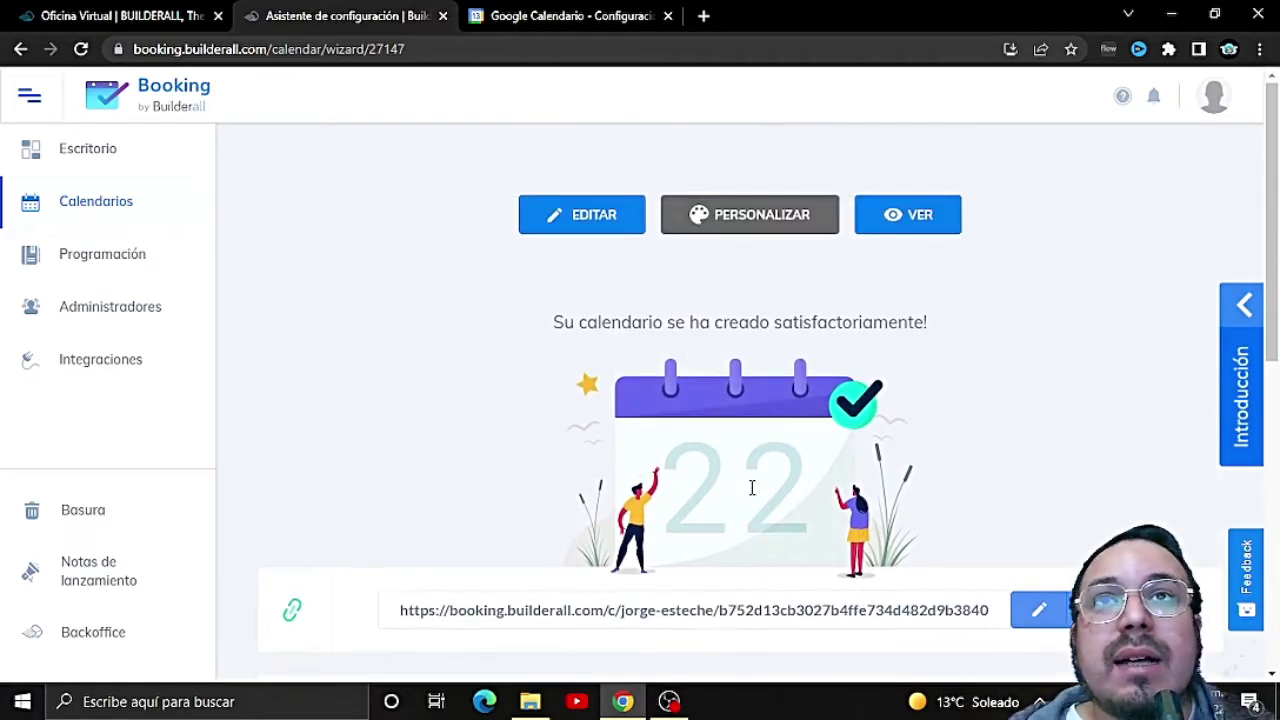
pyautogui.click(929, 216)
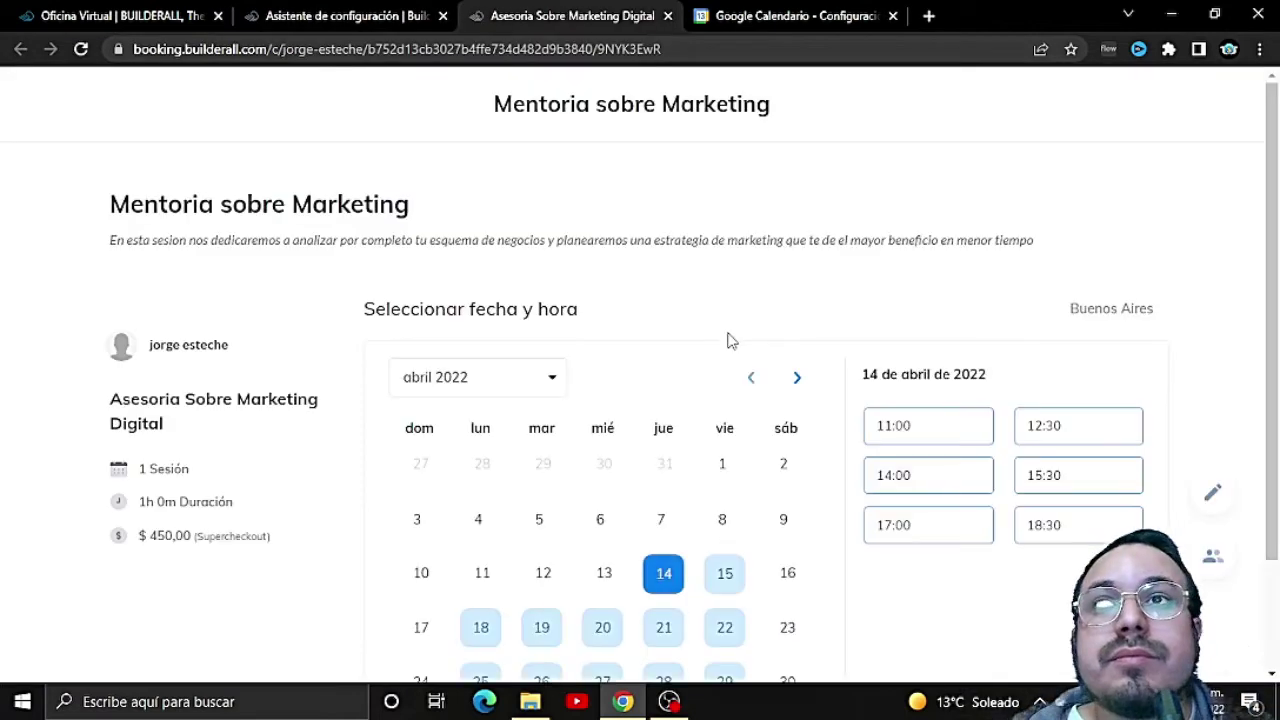
# Step: Go to May 2022, pick day 11, and book the 15:30–16:30 slot
pyautogui.scroll(-1, 729, 338)
pyautogui.scroll(-1, 730, 340)
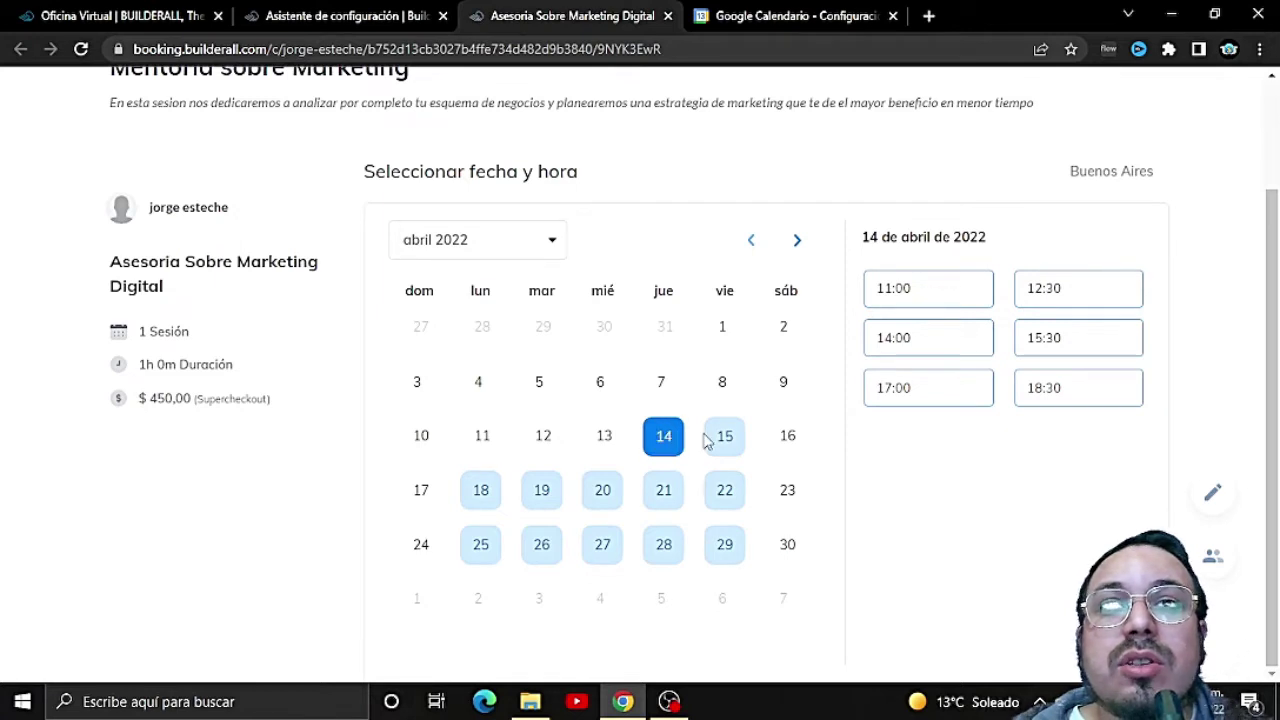
pyautogui.click(797, 247)
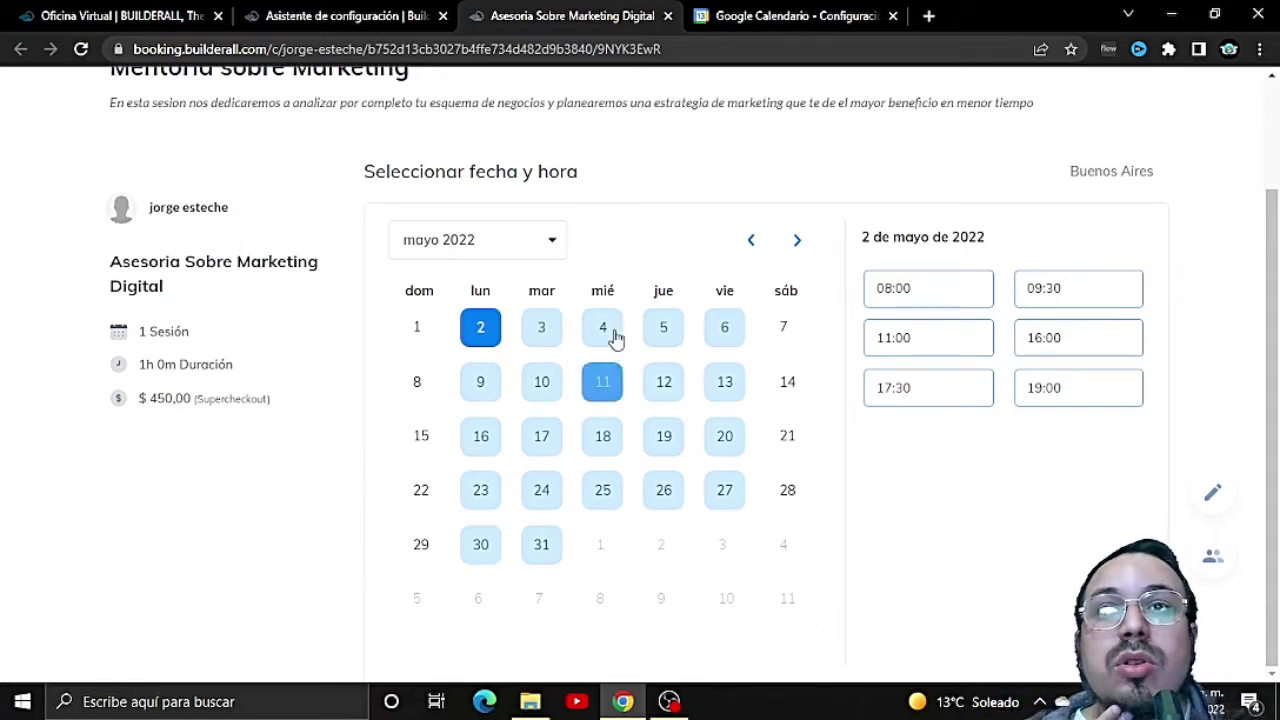
pyautogui.click(603, 385)
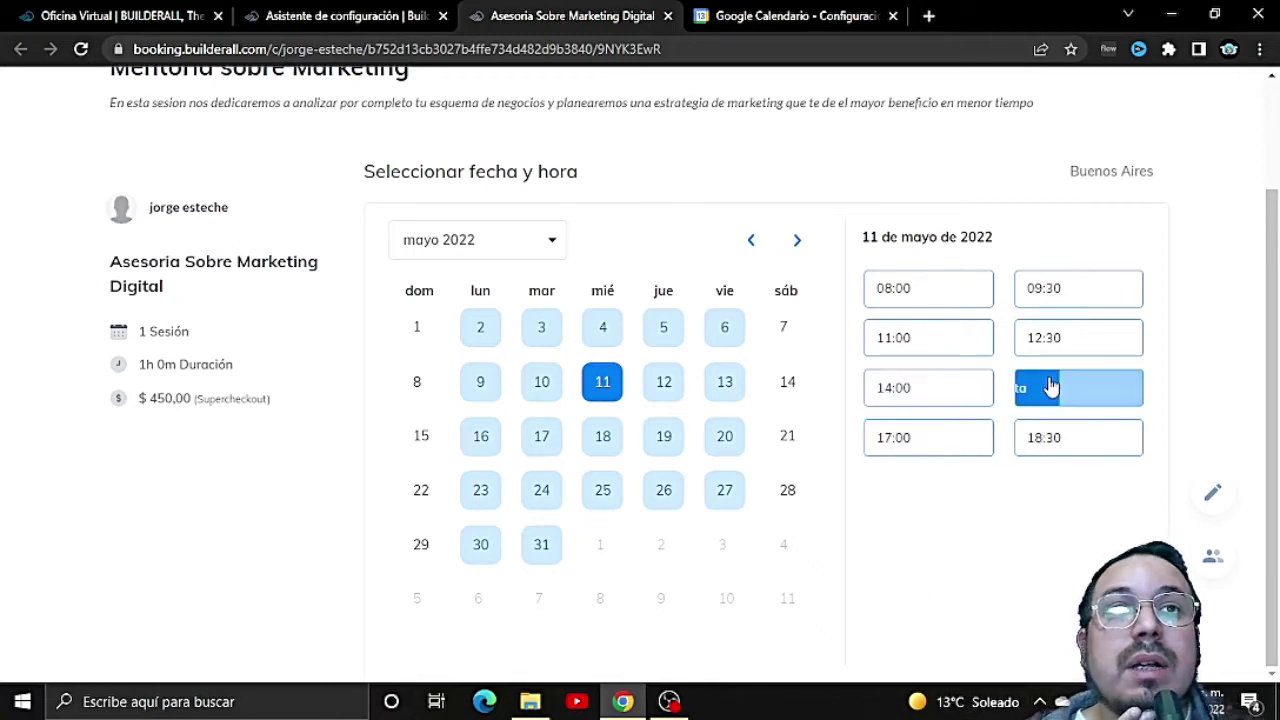
pyautogui.click(1055, 395)
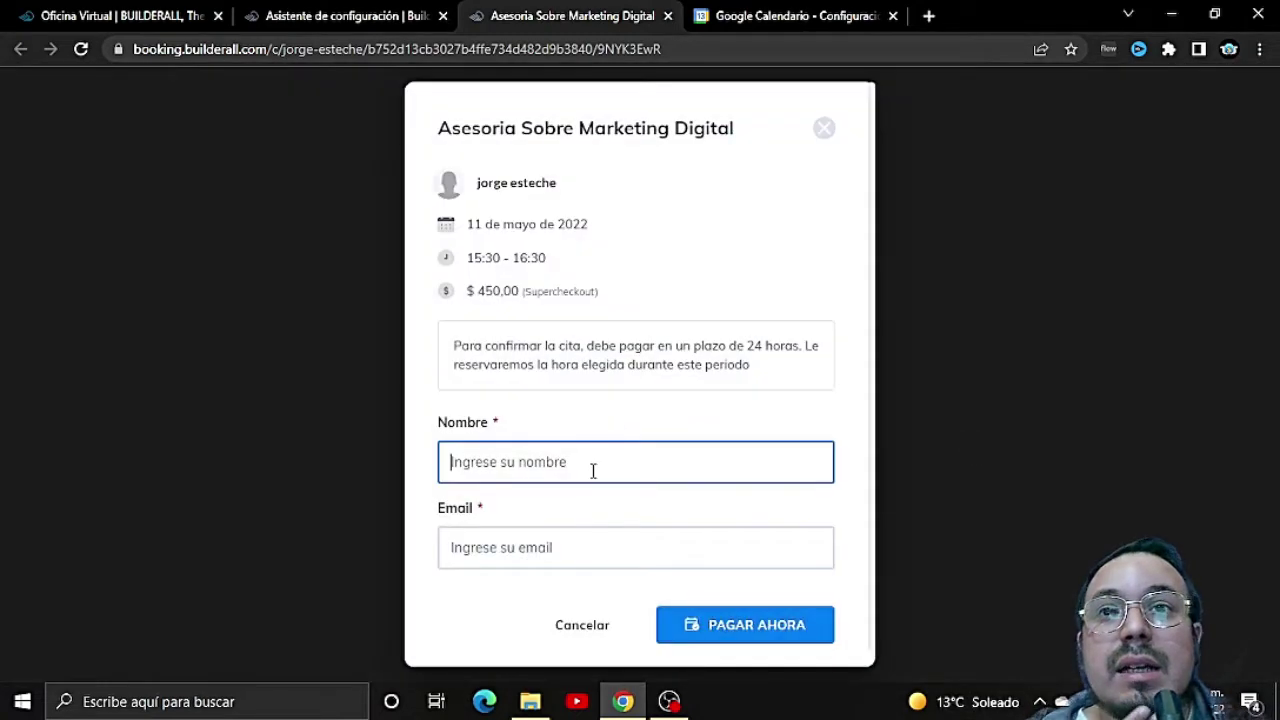
# Step: Enter the client's name and a test e-mail in the booking form, then try to pay
pyautogui.click(592, 471)
pyautogui.write('Jorge')
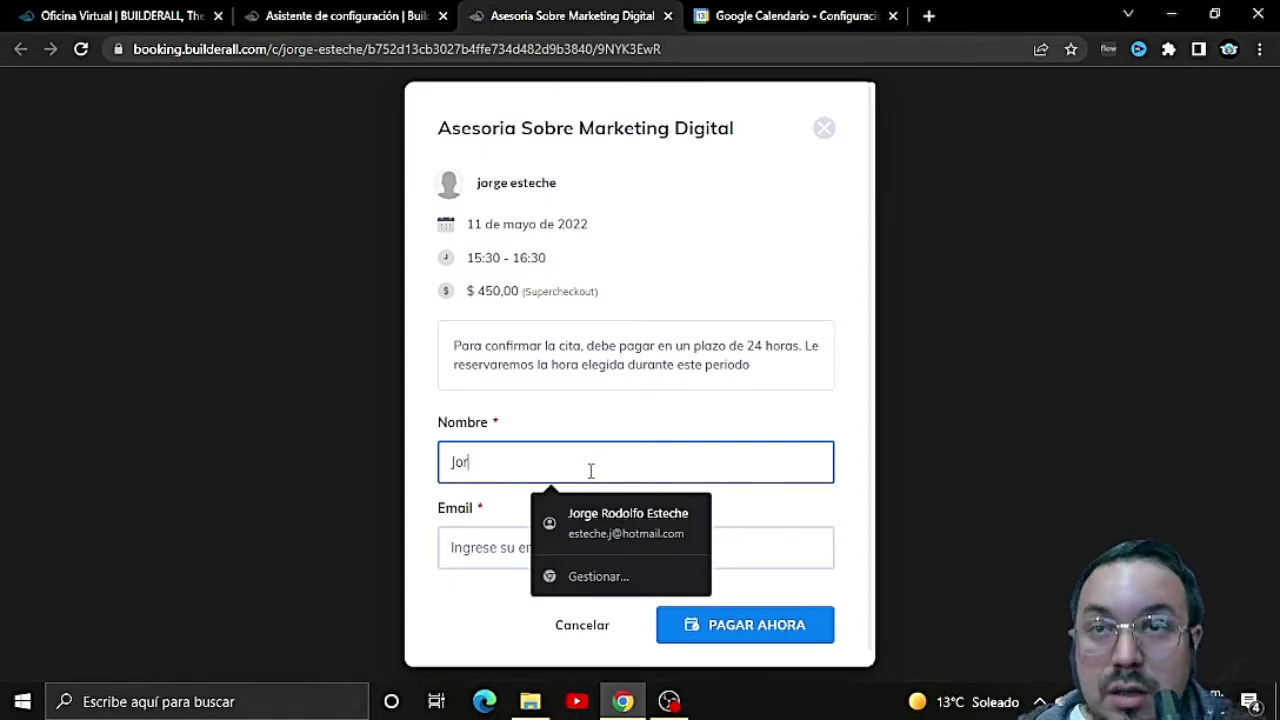
pyautogui.press('Tab')
pyautogui.write('jasljkdhaljksdh')
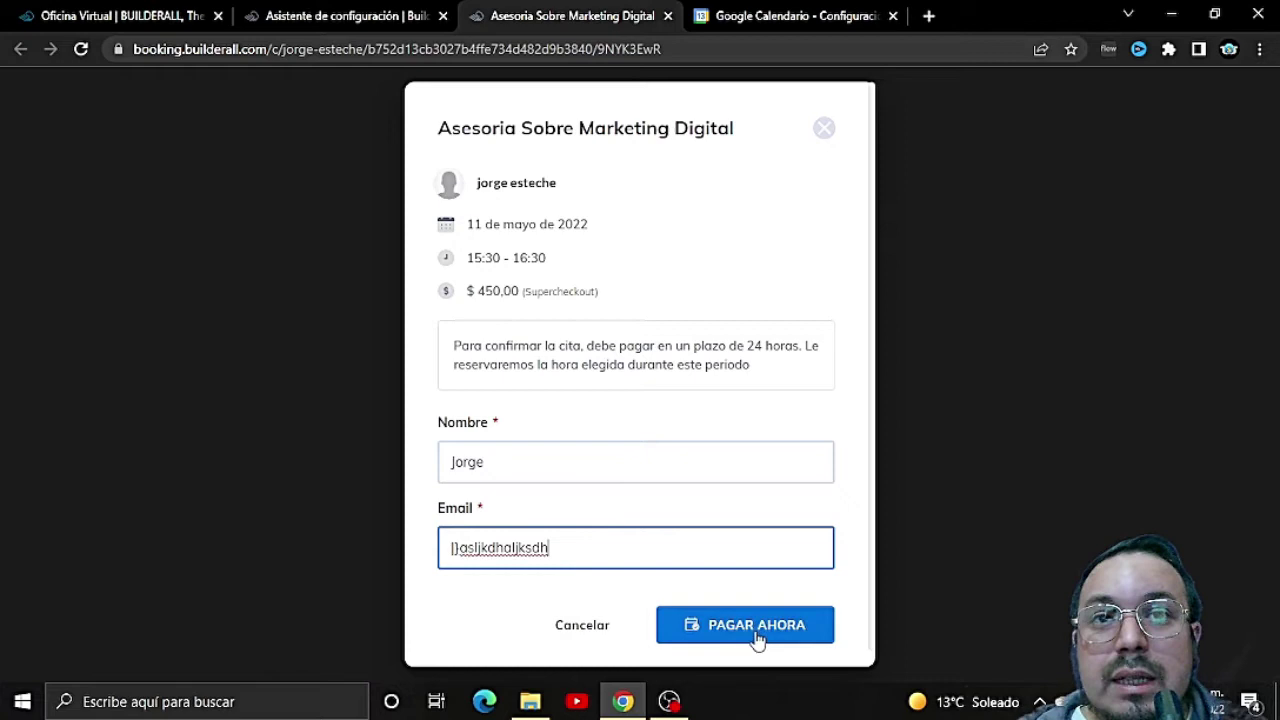
pyautogui.click(757, 628)
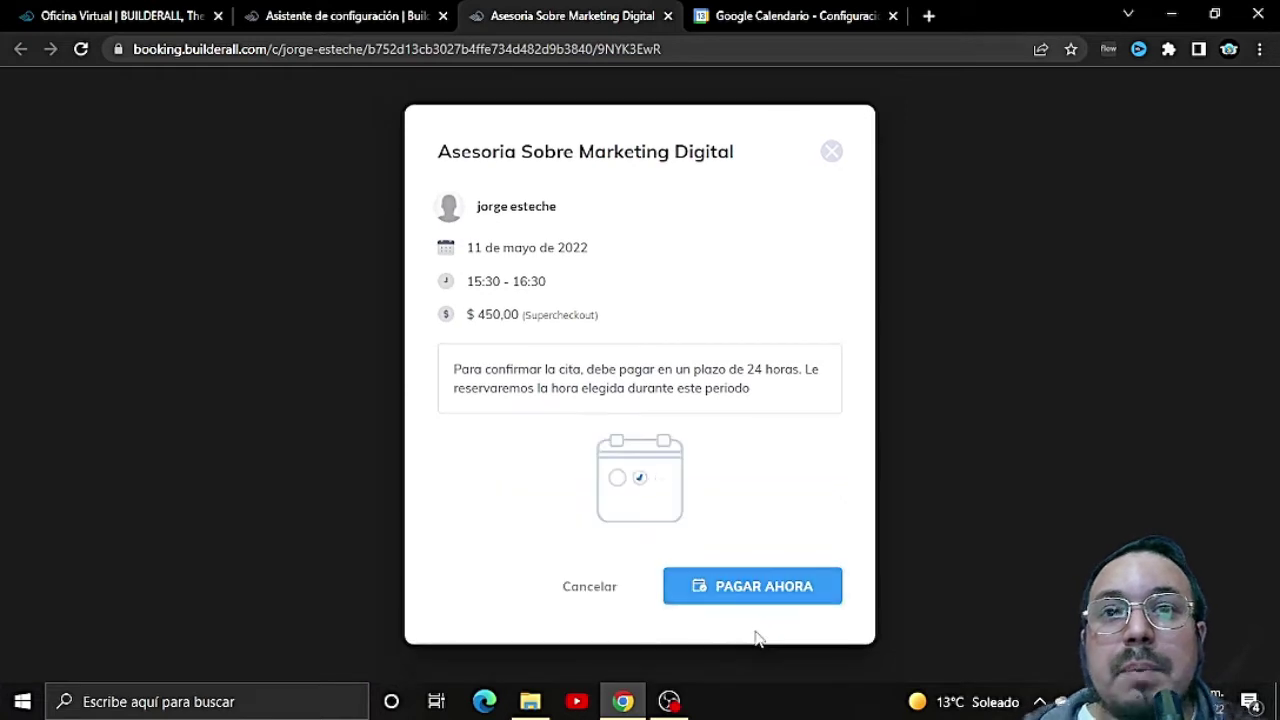
# Step: Replace the rejected e-mail with the saved suggestion and submit the booking for payment
pyautogui.tripleClick(562, 545)
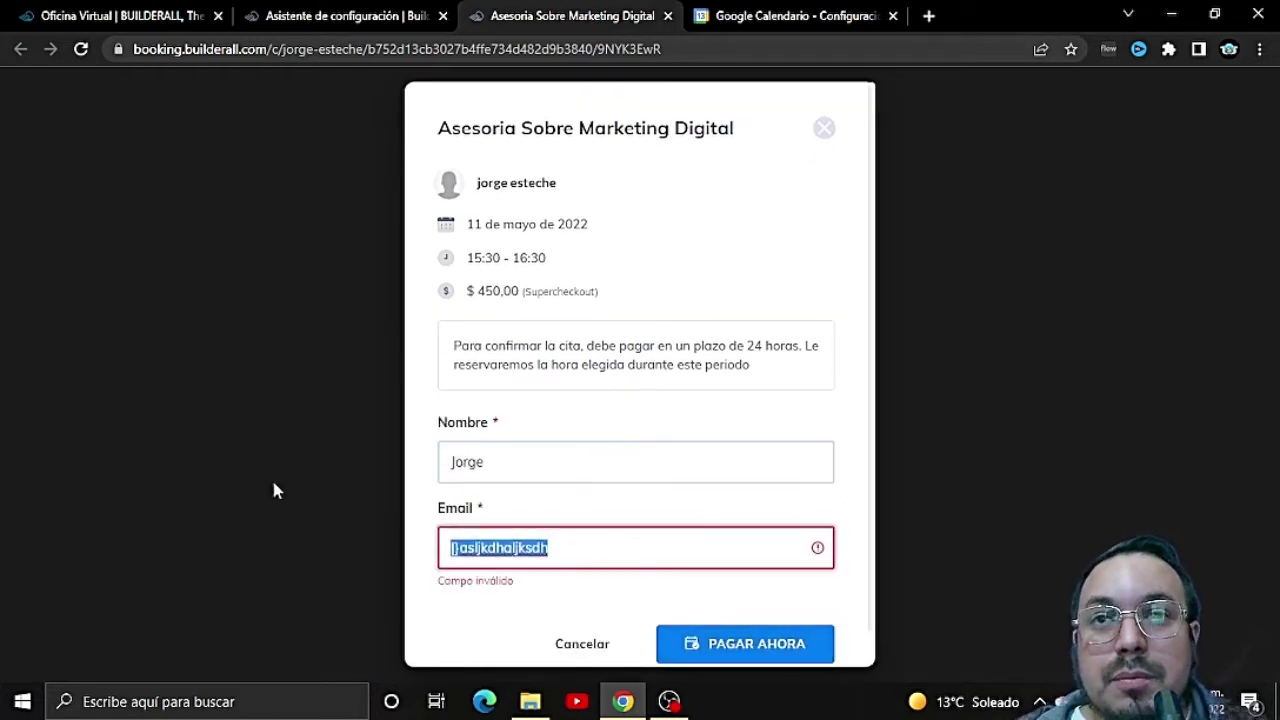
pyautogui.write('este')
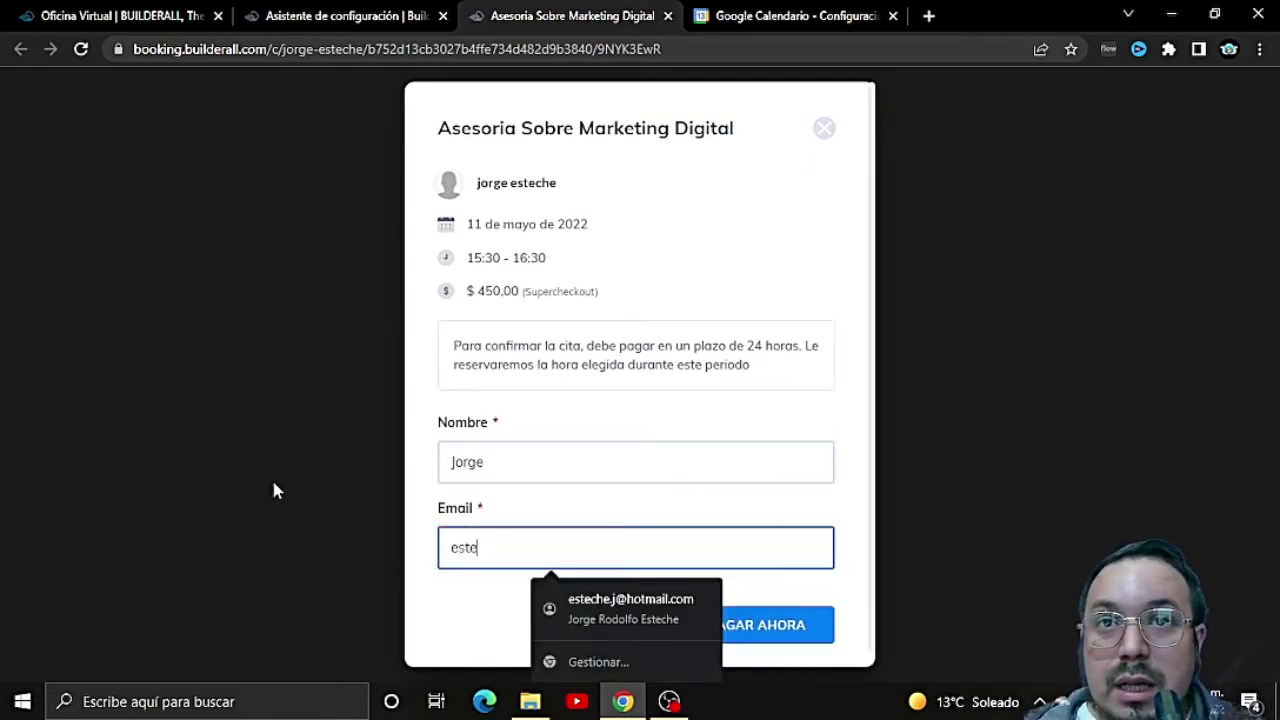
pyautogui.click(605, 605)
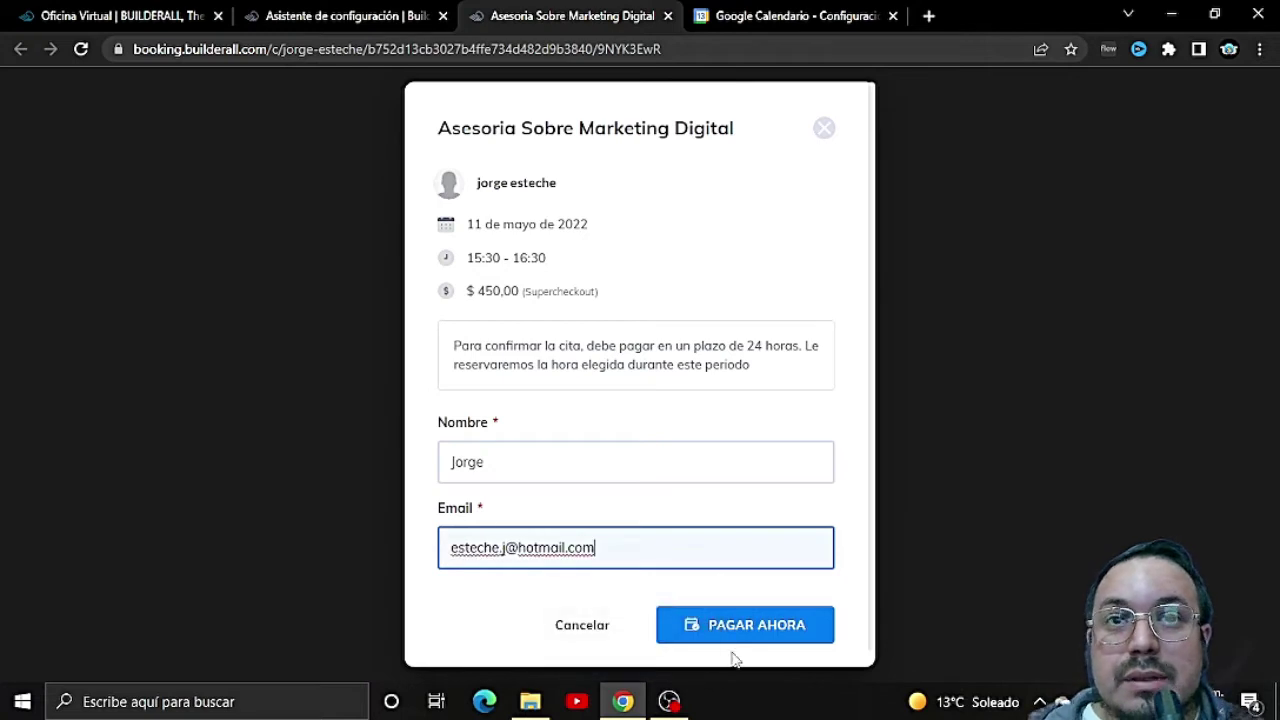
pyautogui.click(737, 628)
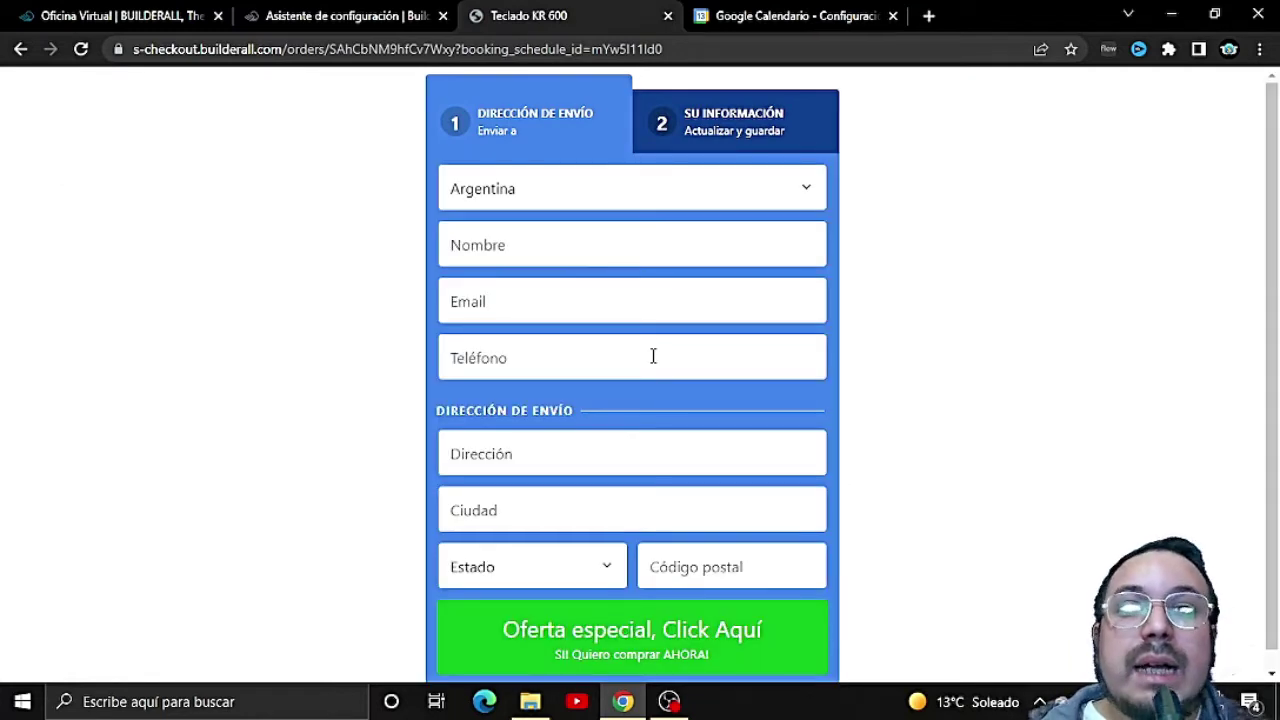
# Step: Scroll down the Teclado KR 600 checkout page to view the contact and shipping fields
pyautogui.scroll(-1, 653, 356)
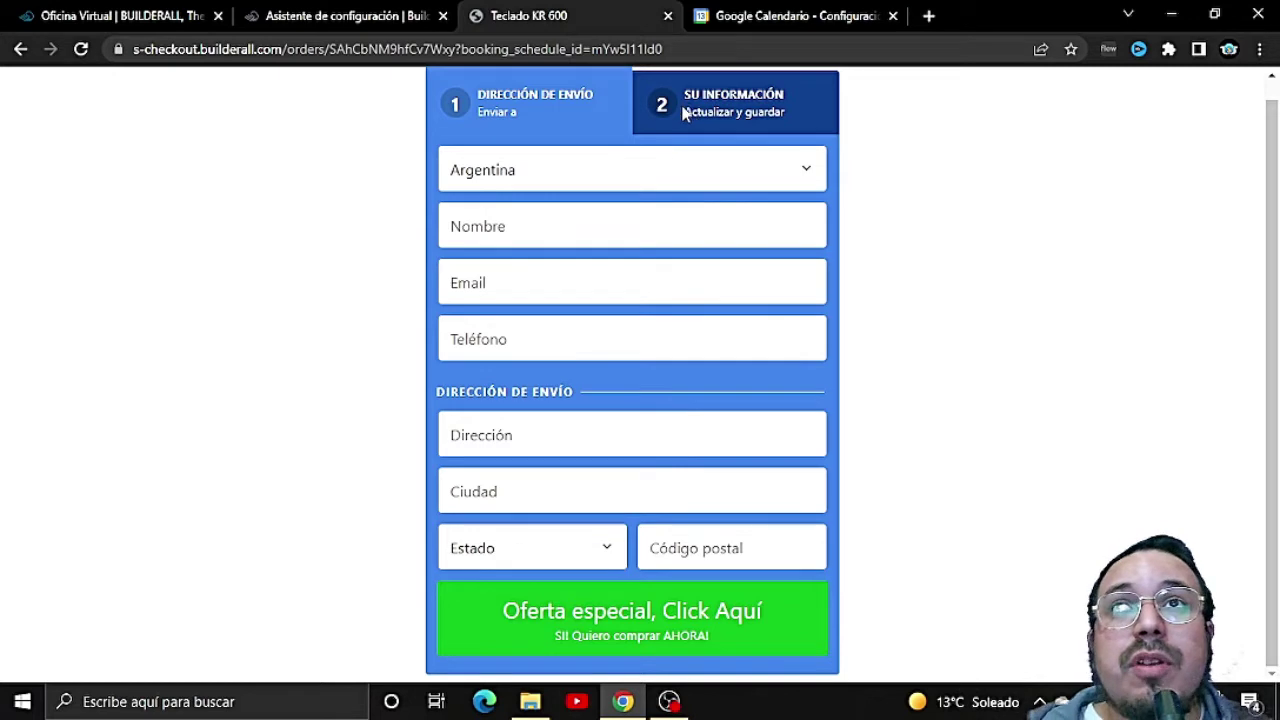
# Step: Close the Teclado KR 600 checkout tab and open PERSONALIZAR for the calendar
pyautogui.click(668, 17)
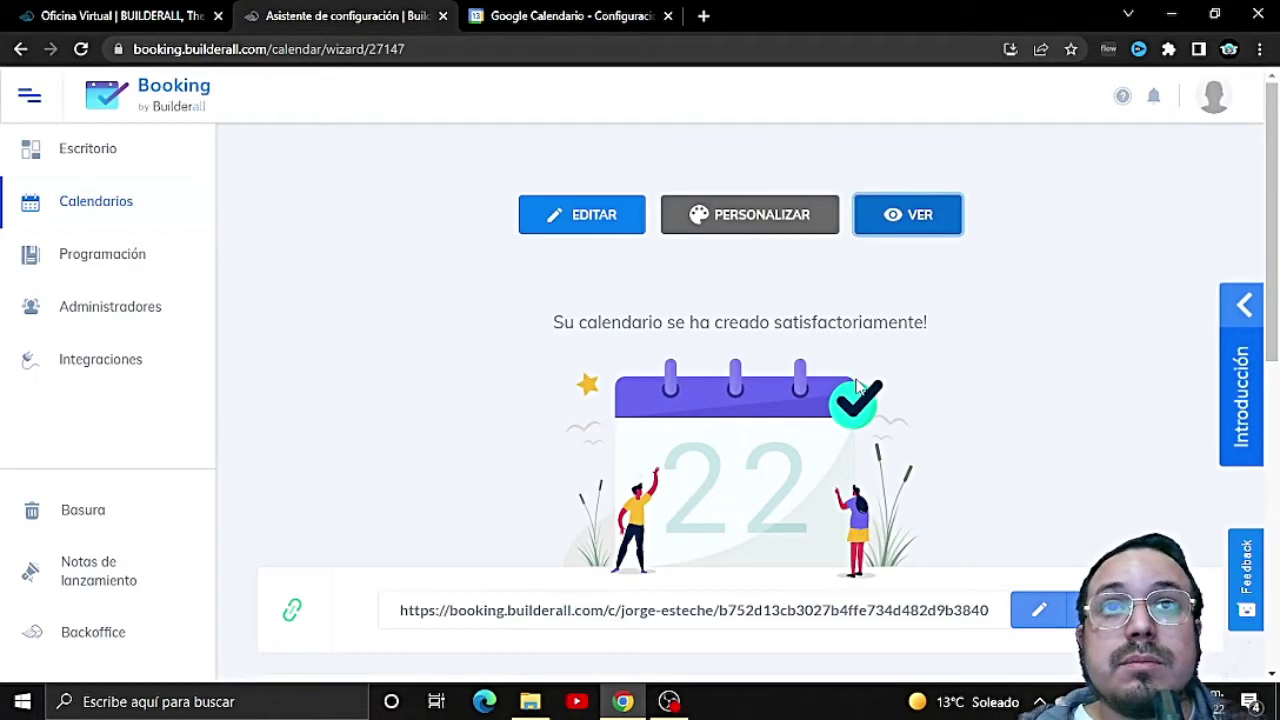
pyautogui.scroll(-4, 785, 360)
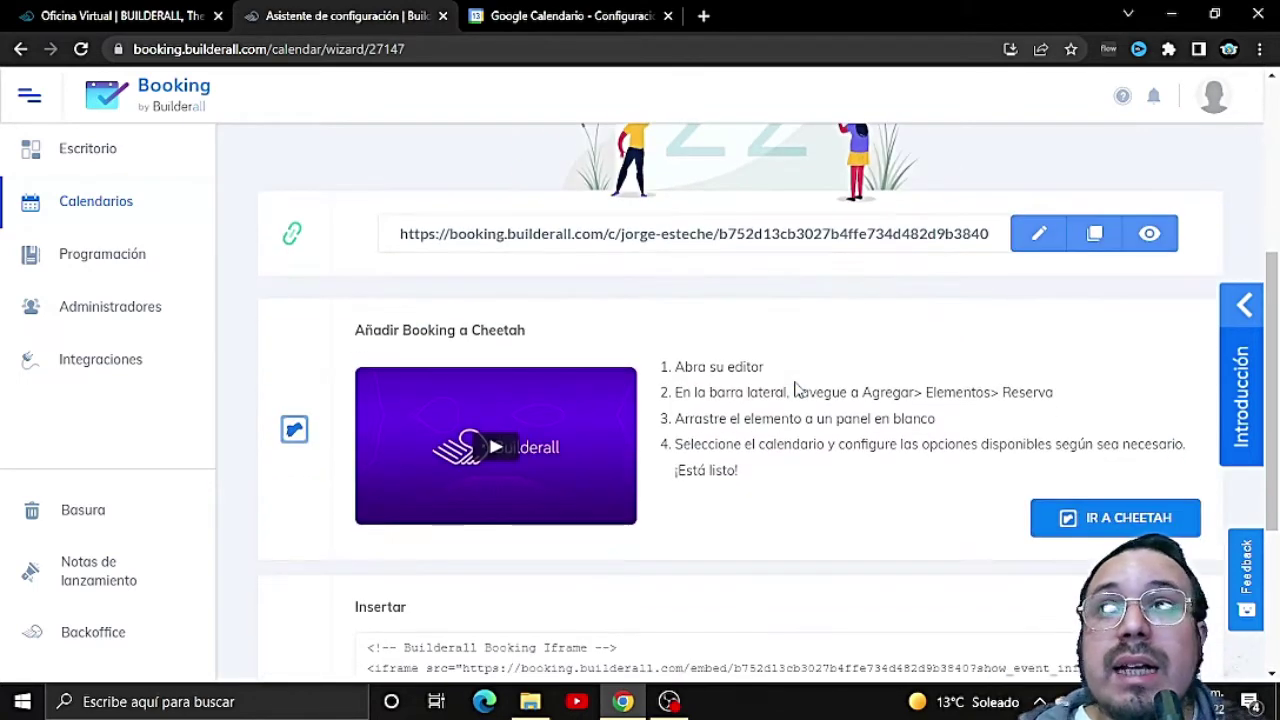
pyautogui.scroll(4, 793, 395)
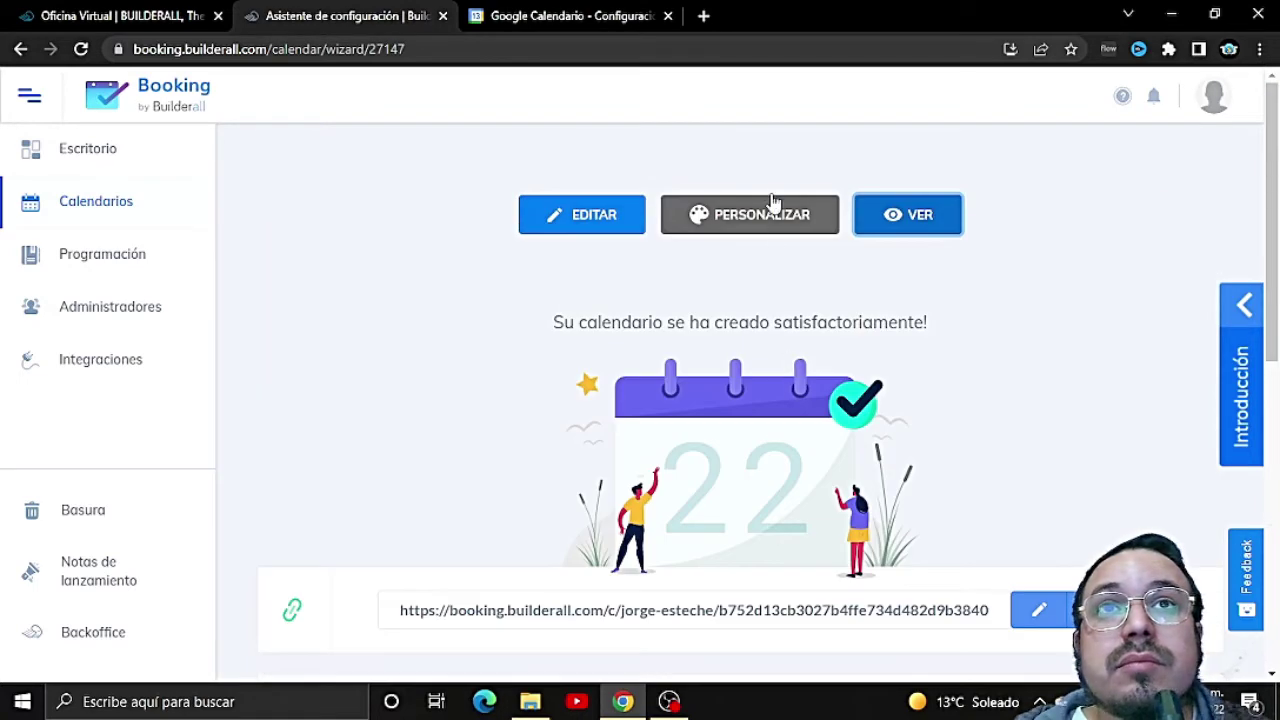
pyautogui.click(766, 222)
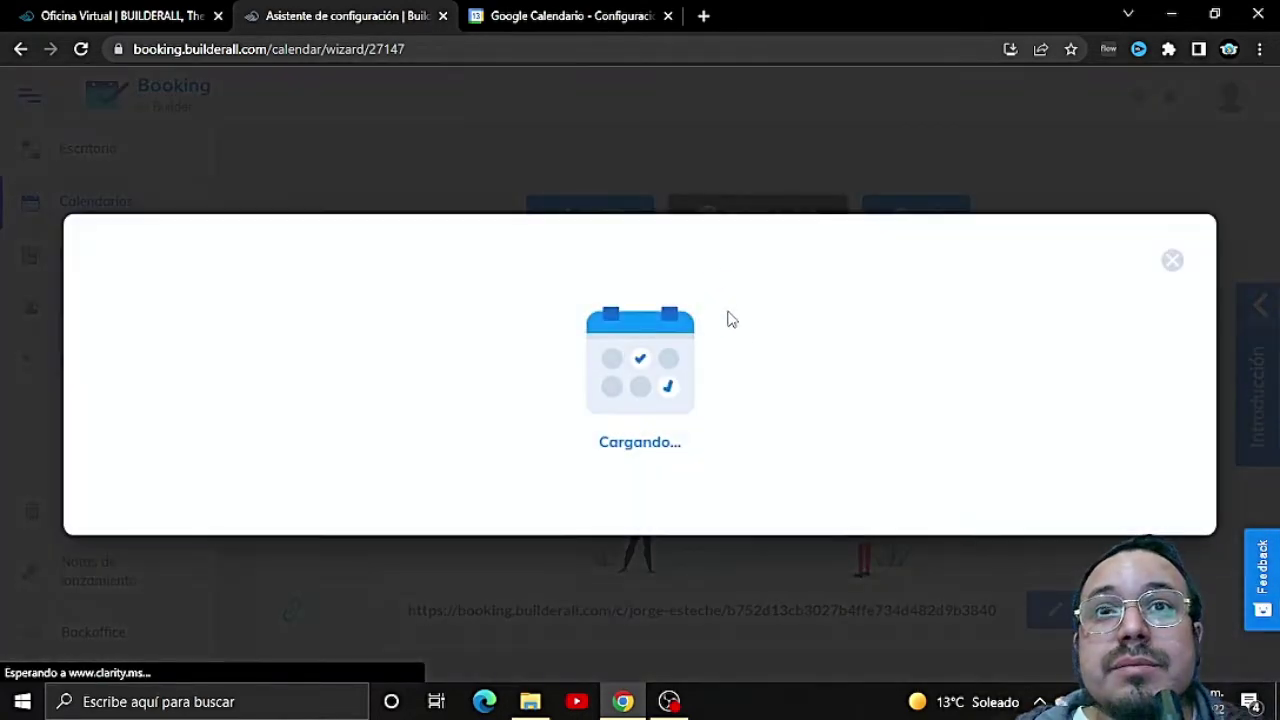
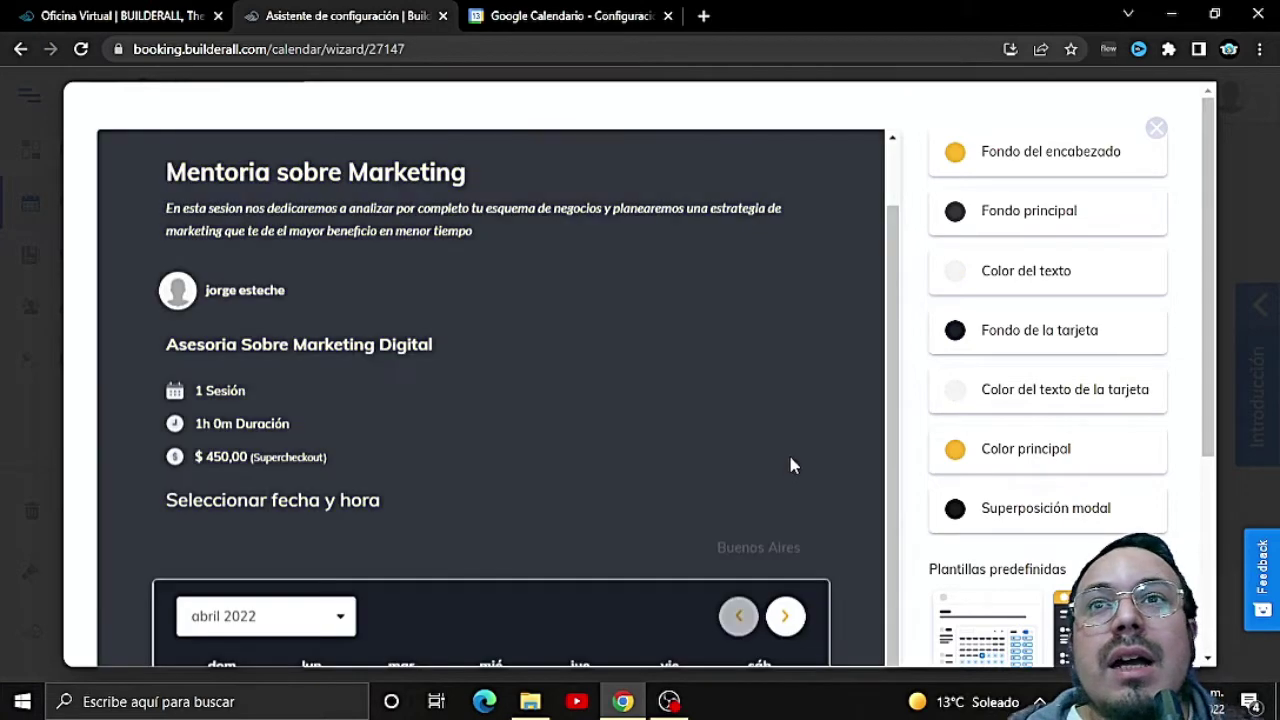
# Step: Apply the brown-and-dark predefined template with orange dates and save the calendar's look
pyautogui.scroll(-3, 792, 458)
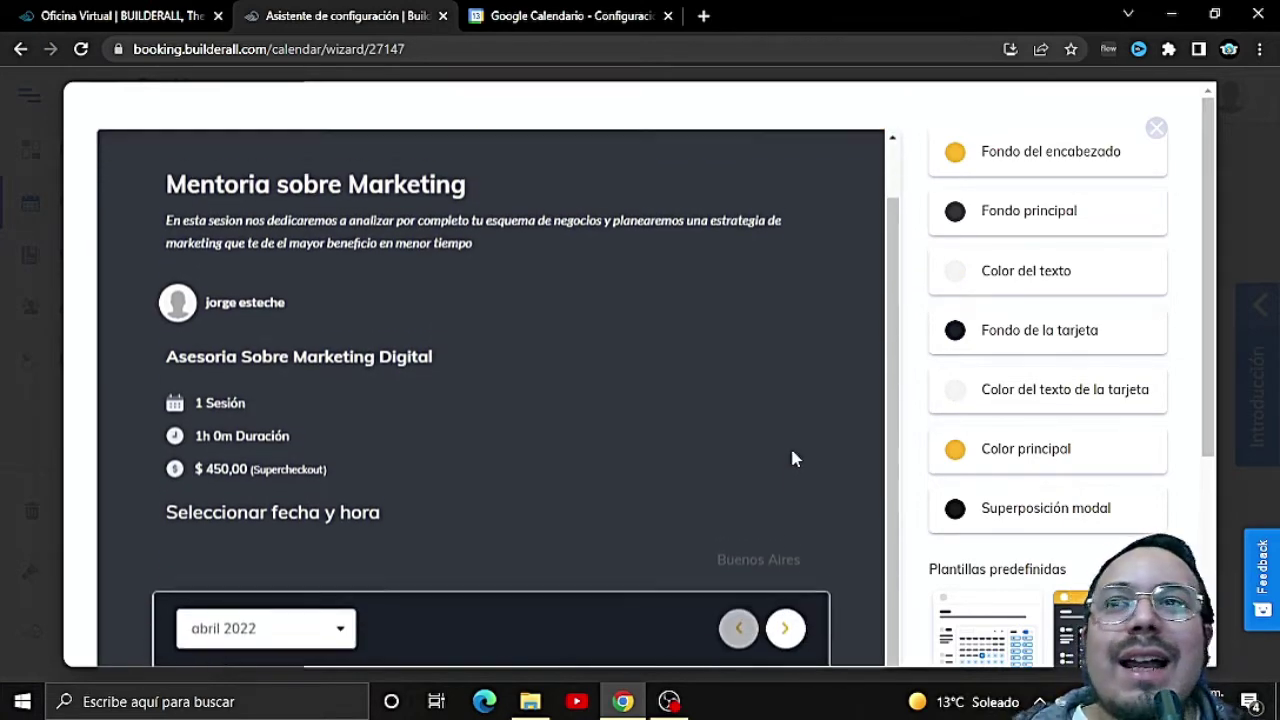
pyautogui.scroll(-2, 1134, 505)
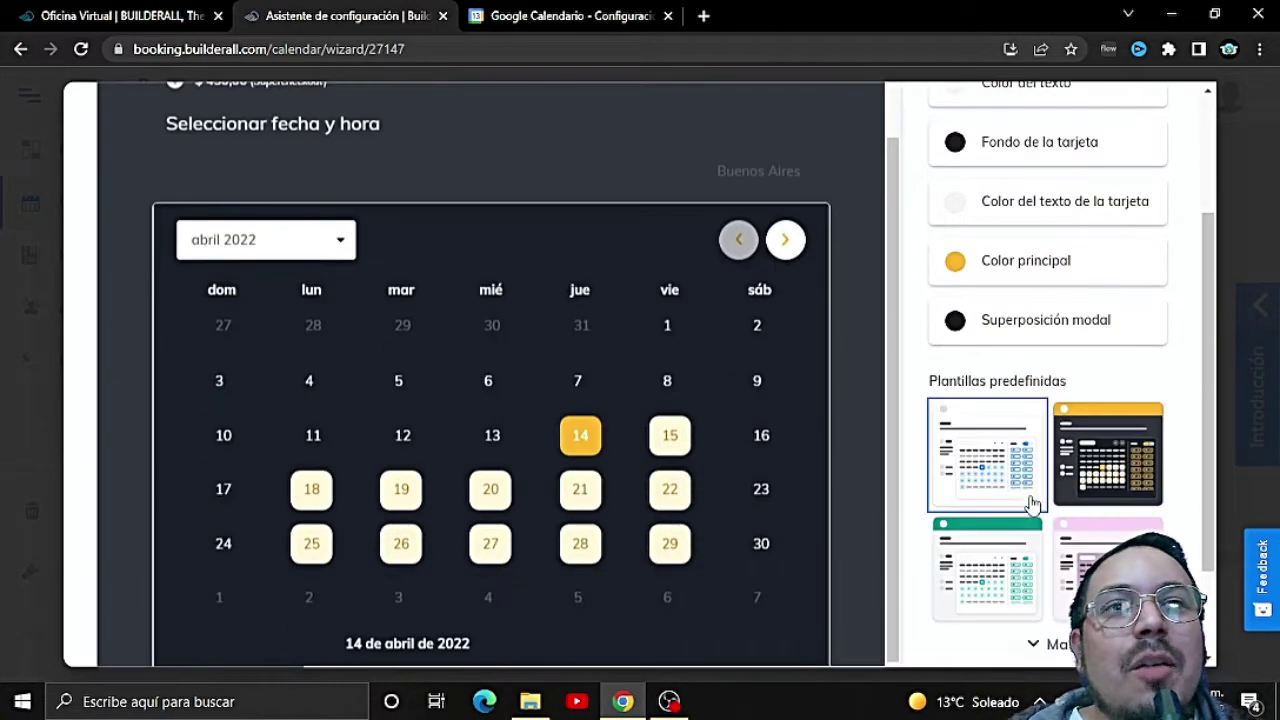
pyautogui.click(1020, 486)
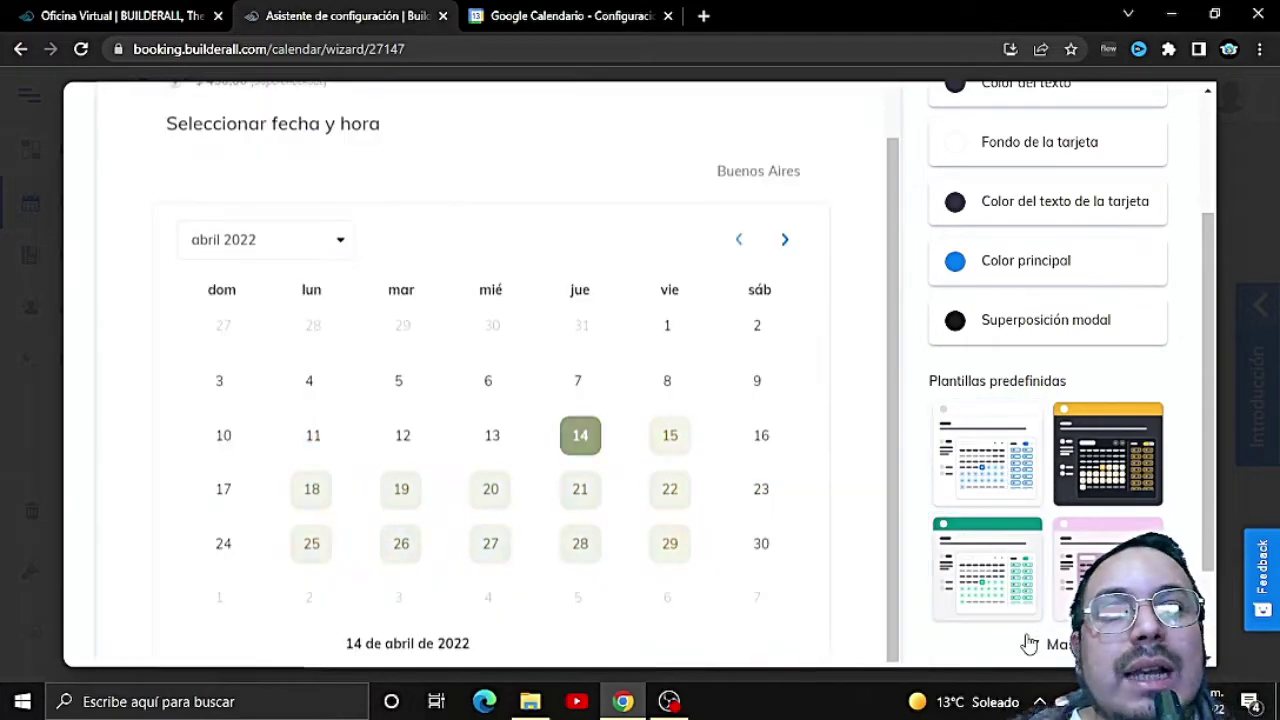
pyautogui.click(1030, 644)
pyautogui.scroll(-2, 1063, 560)
pyautogui.scroll(-2, 1063, 562)
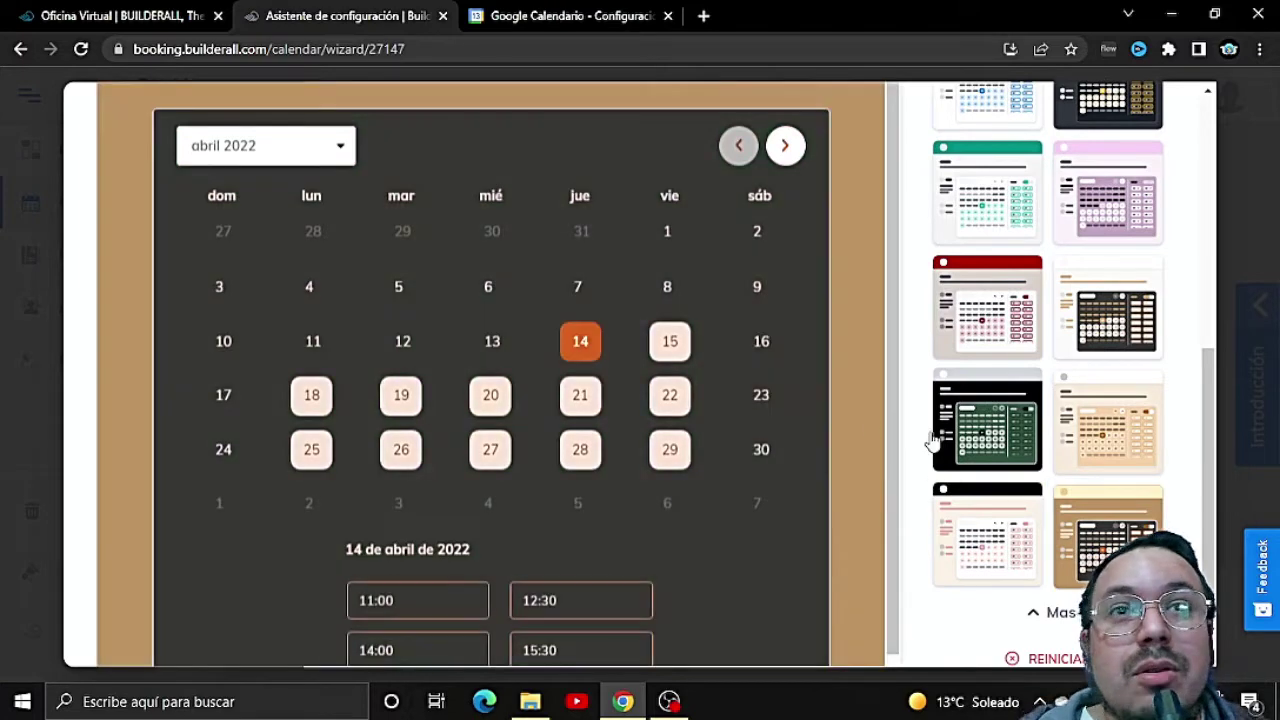
pyautogui.scroll(-1, 745, 395)
pyautogui.scroll(-1, 748, 397)
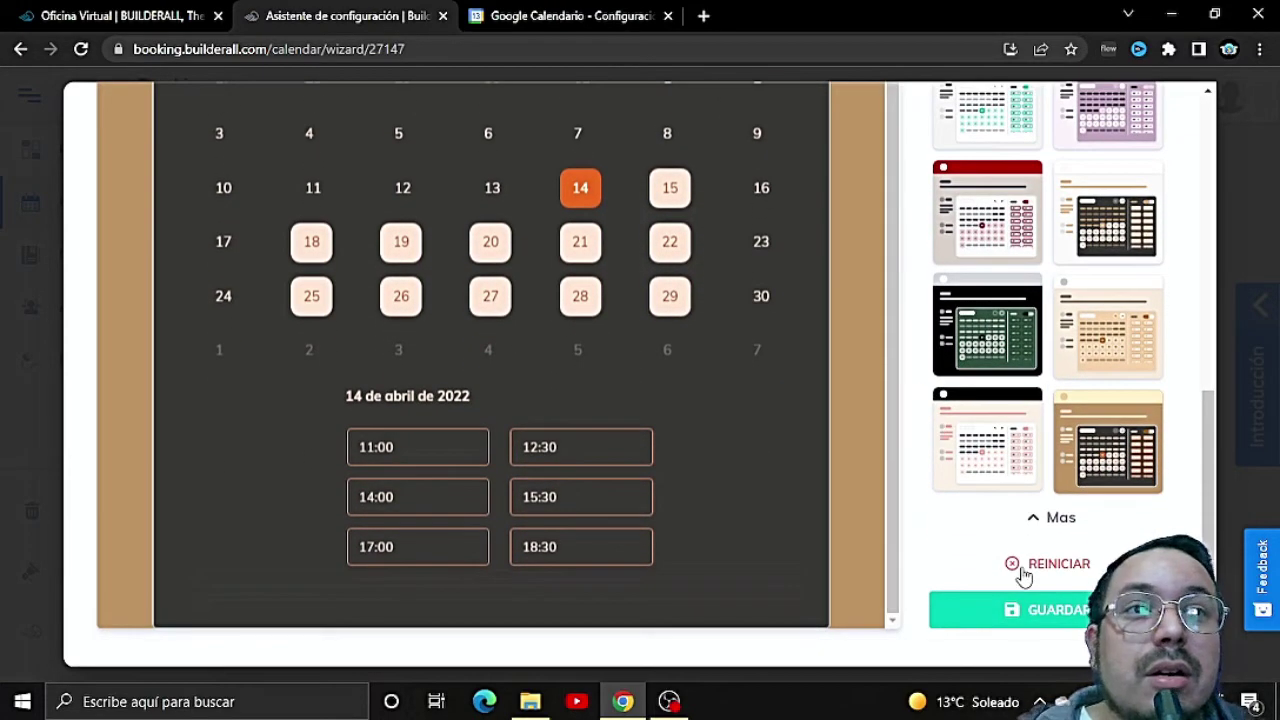
pyautogui.click(985, 613)
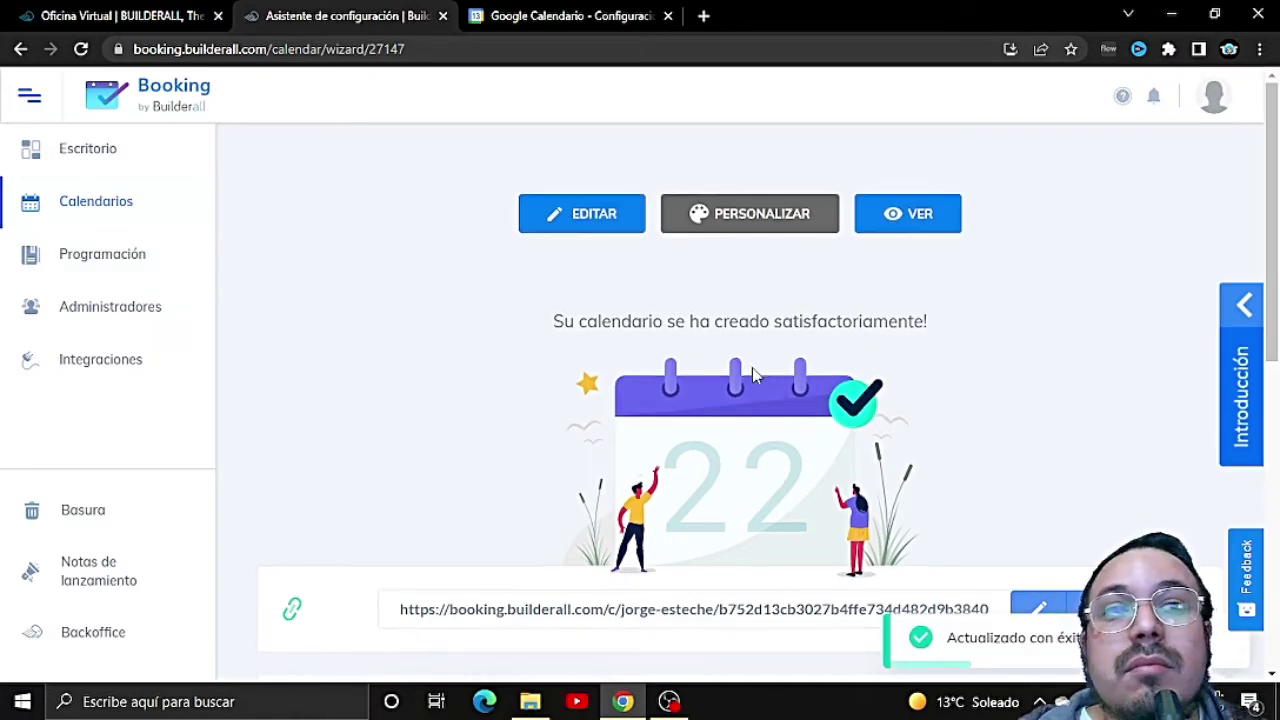
pyautogui.scroll(-2, 820, 370)
pyautogui.scroll(2, 838, 347)
pyautogui.scroll(-4, 720, 280)
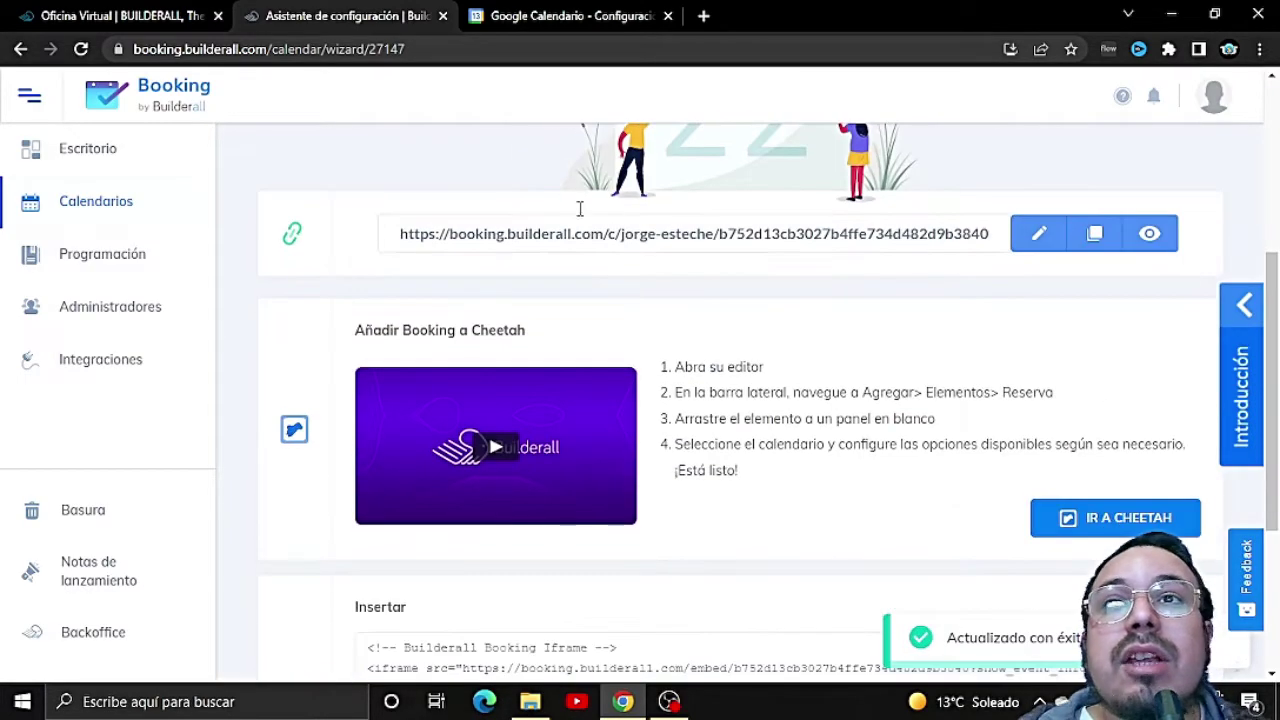
pyautogui.scroll(1, 554, 245)
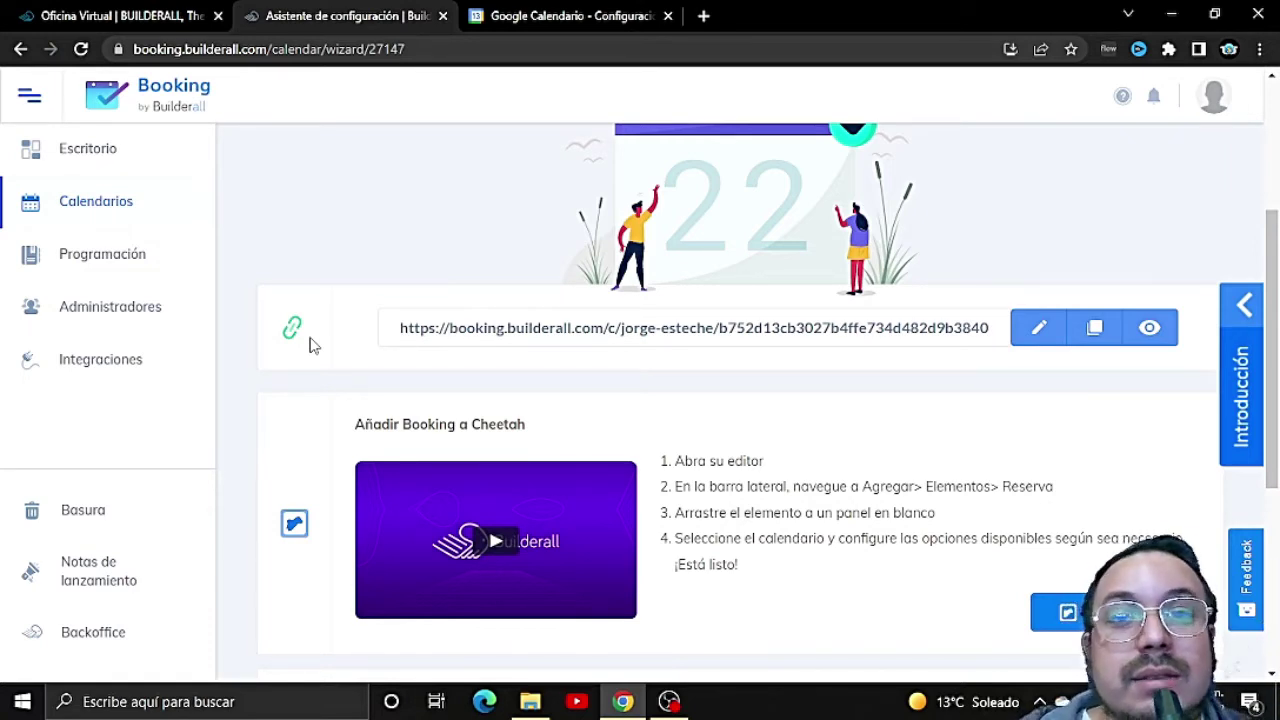
pyautogui.scroll(-3, 672, 457)
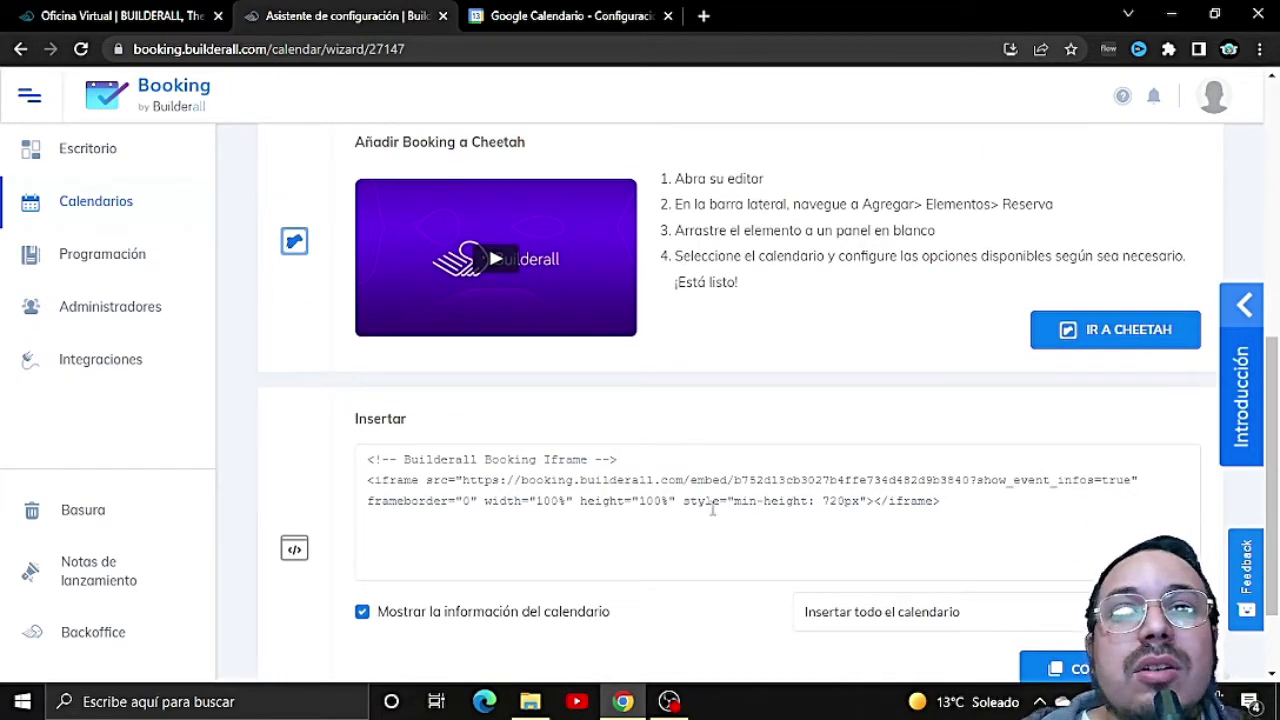
pyautogui.scroll(7, 823, 531)
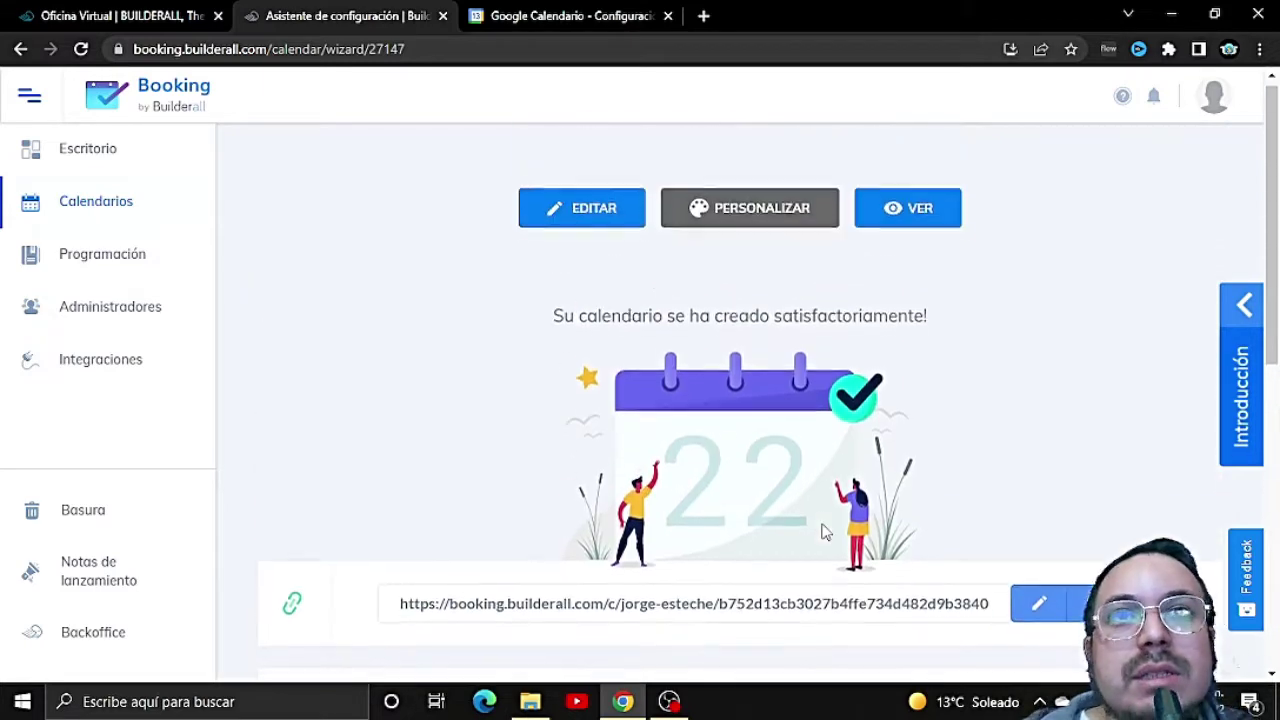
pyautogui.scroll(-1, 779, 583)
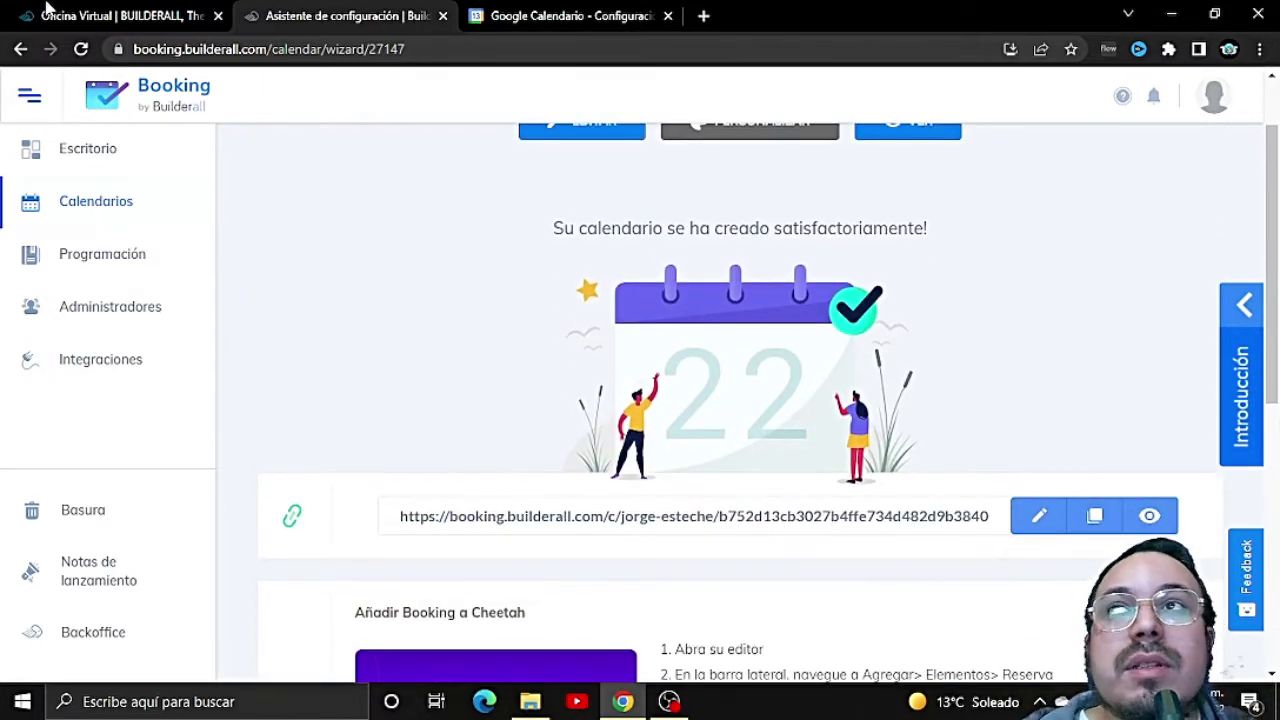
# Step: From the Builderall Office apps menu, launch Cheetah Website Builder
pyautogui.click(115, 14)
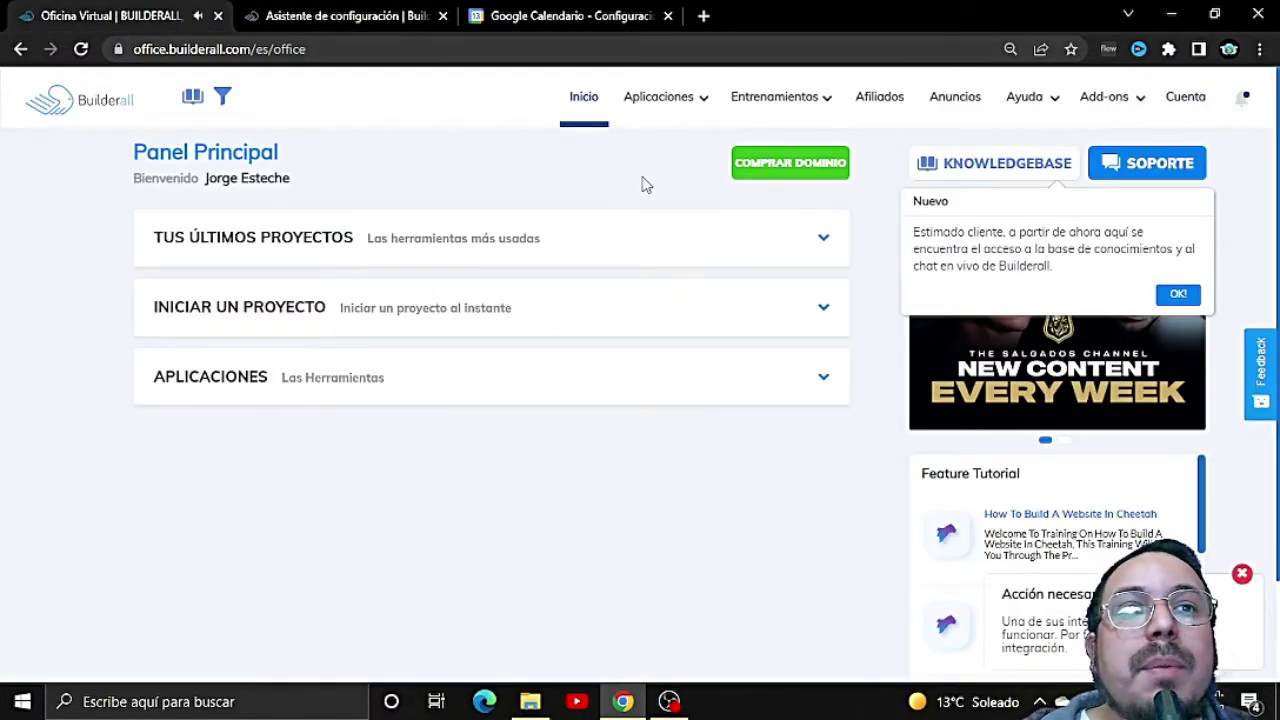
pyautogui.moveTo(646, 120)
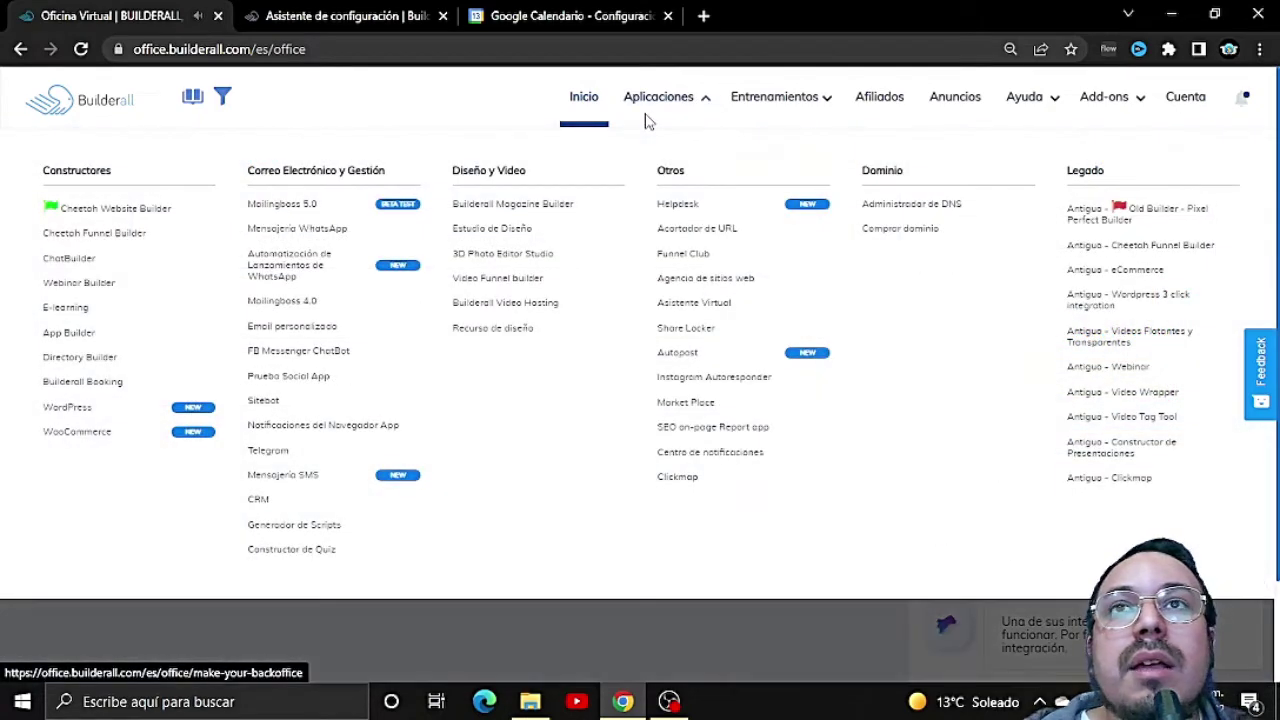
pyautogui.click(78, 212)
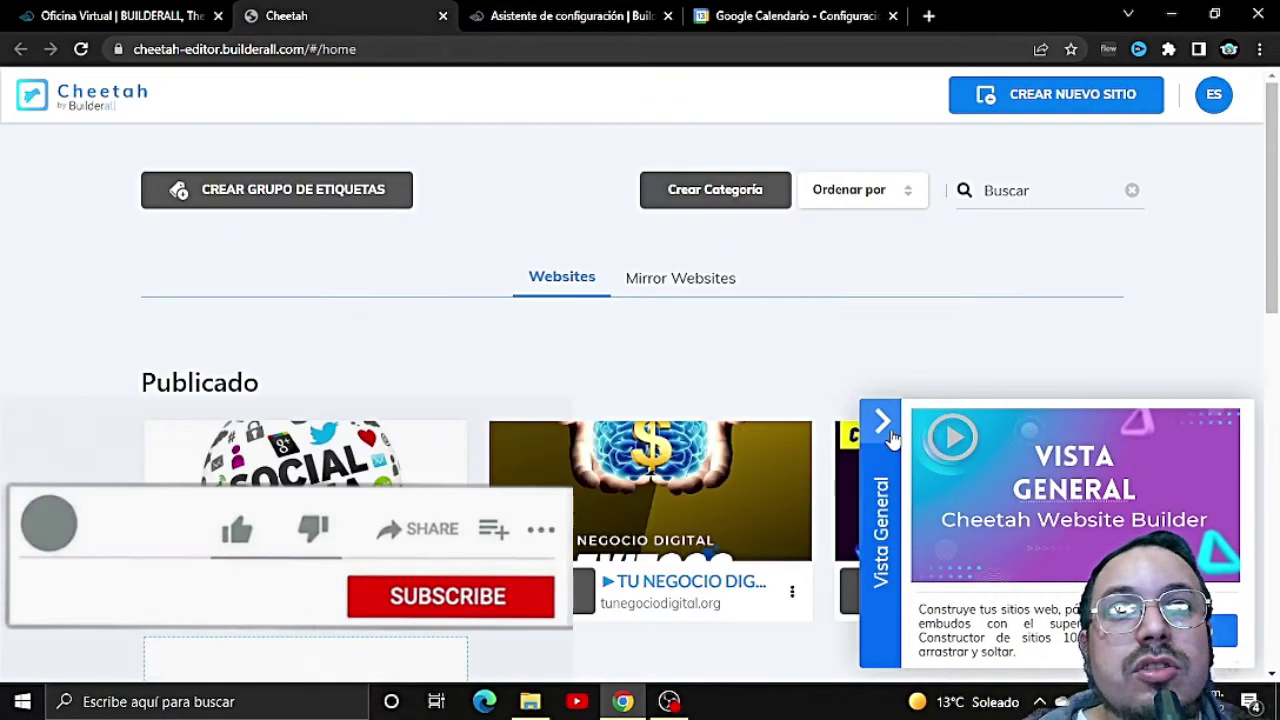
# Step: Open the Computadoras Life site for editing
pyautogui.click(883, 421)
pyautogui.scroll(-4, 900, 410)
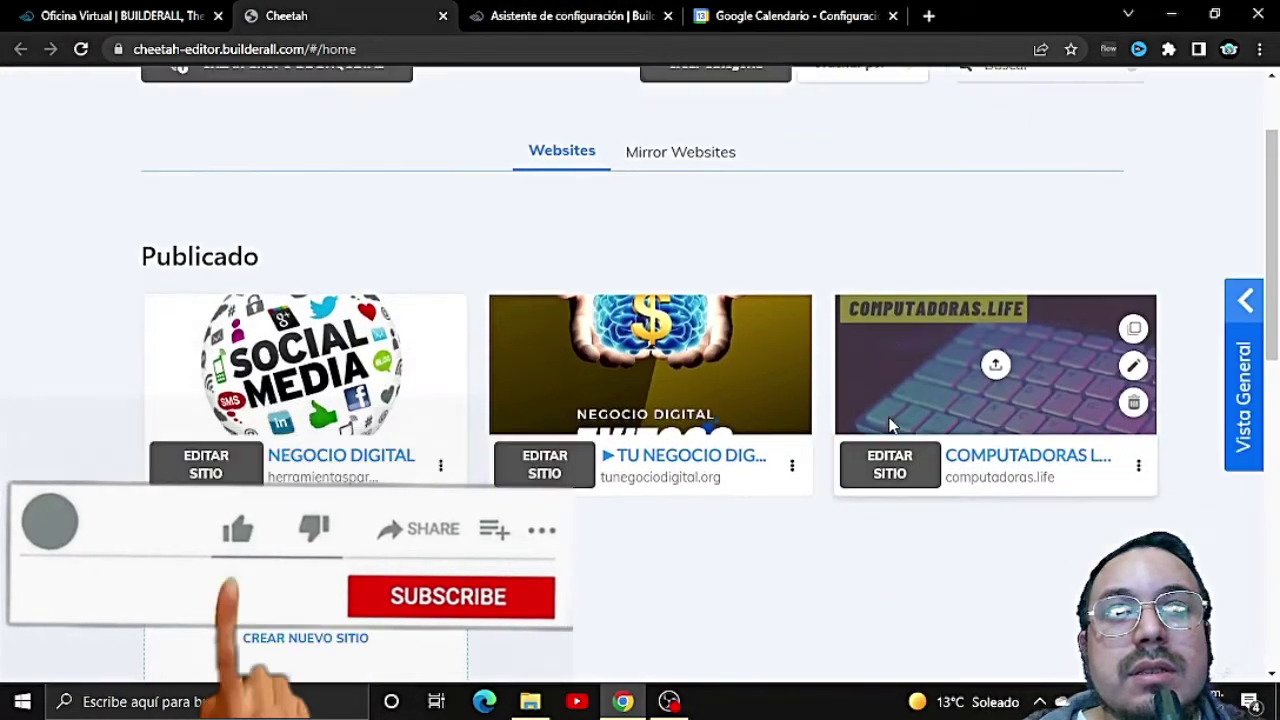
pyautogui.scroll(1, 926, 378)
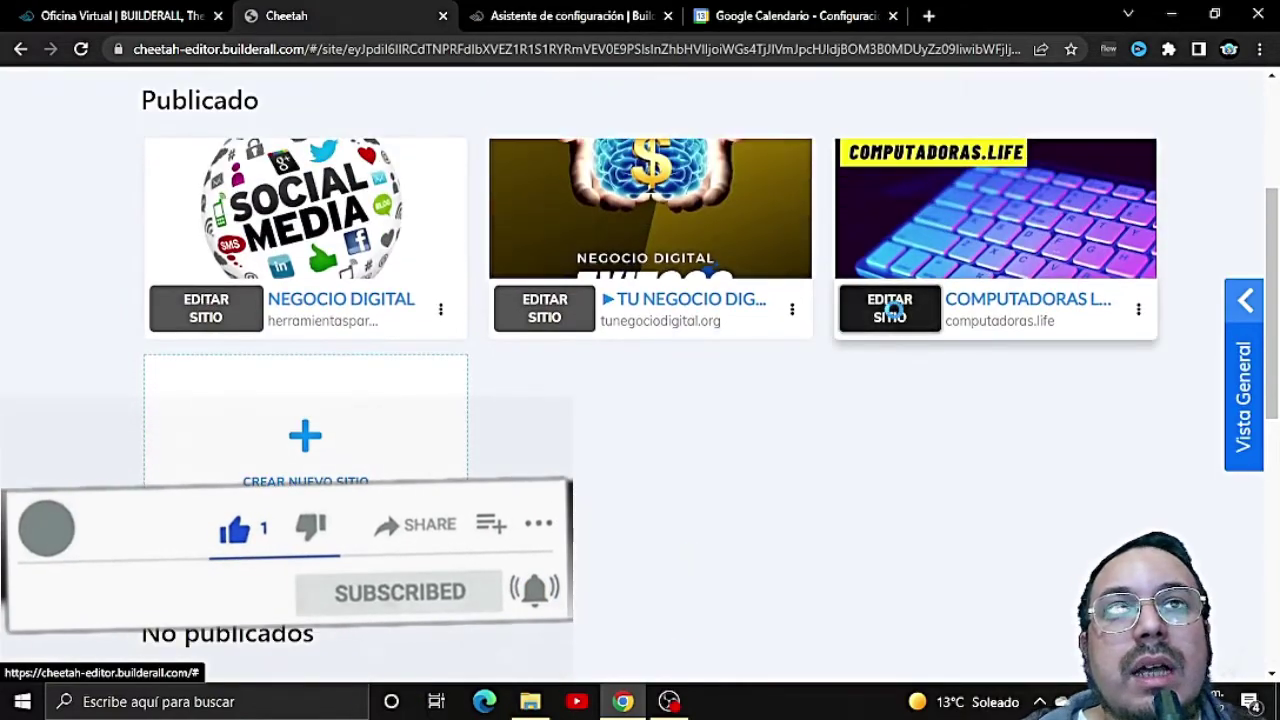
pyautogui.click(891, 310)
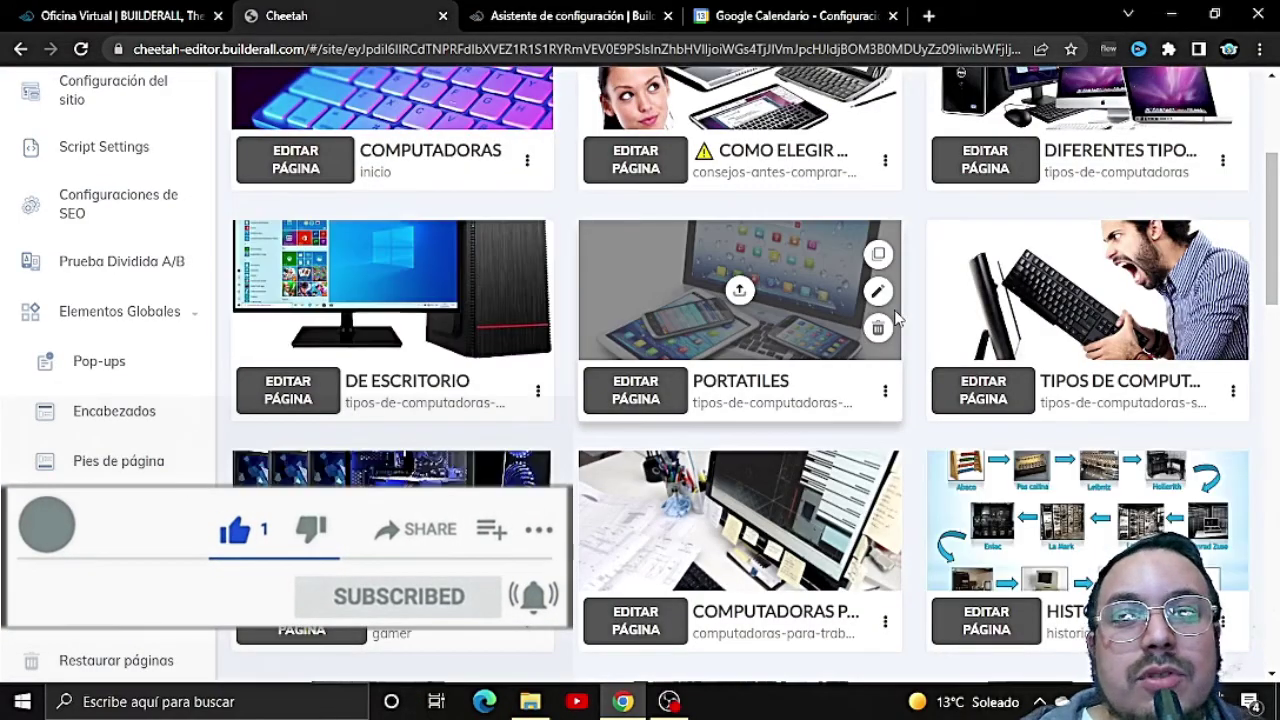
# Step: Open the COMPUTADORAS home page in the page editor
pyautogui.scroll(-9, 926, 398)
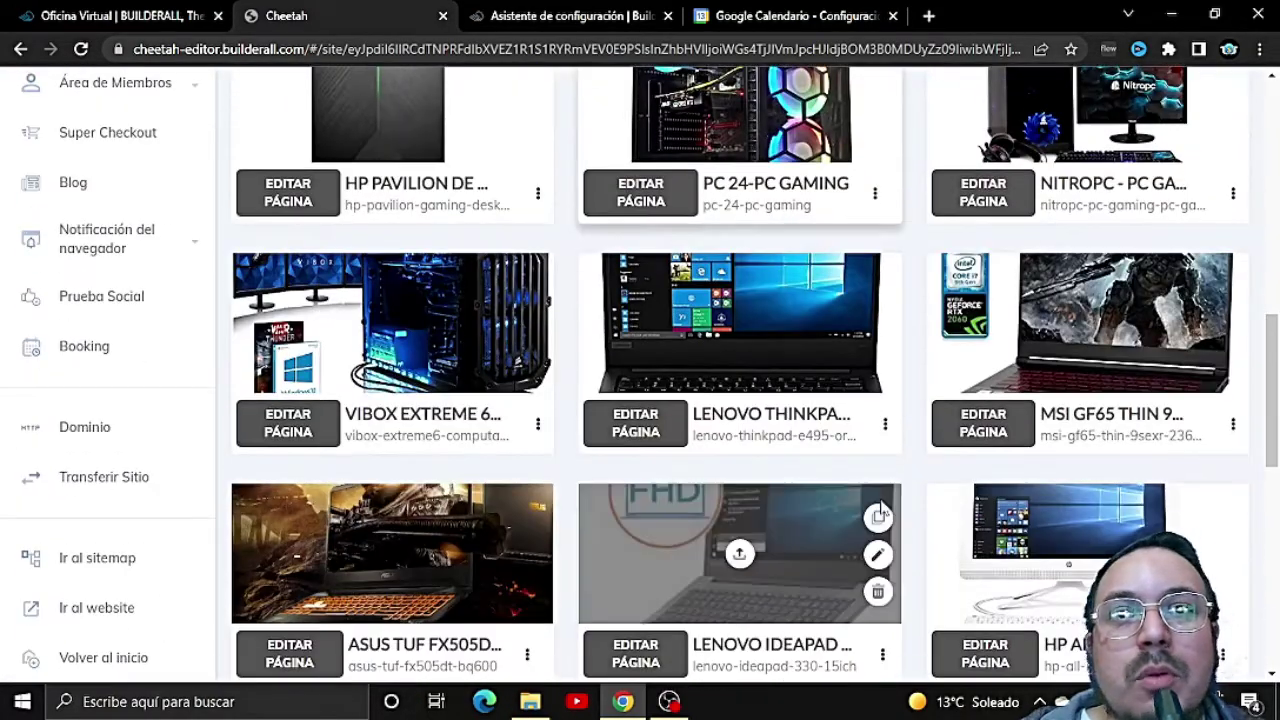
pyautogui.scroll(-4, 881, 507)
pyautogui.scroll(3, 737, 471)
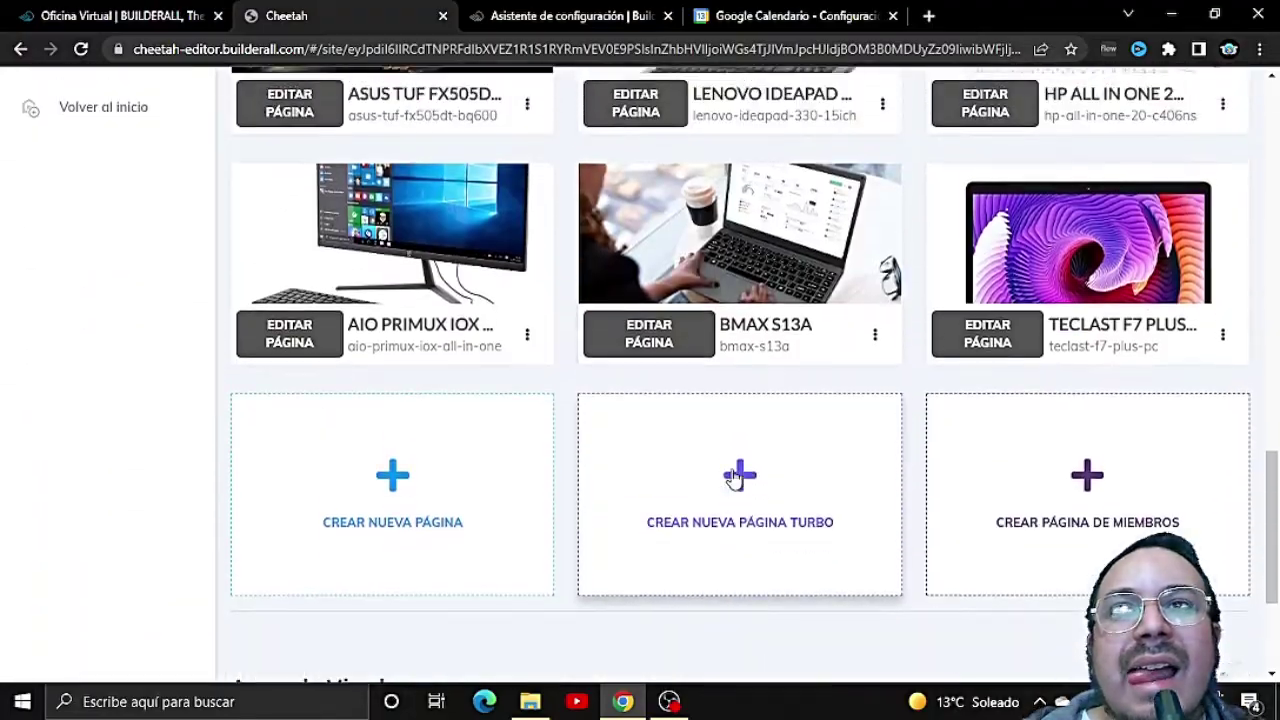
pyautogui.scroll(10, 486, 486)
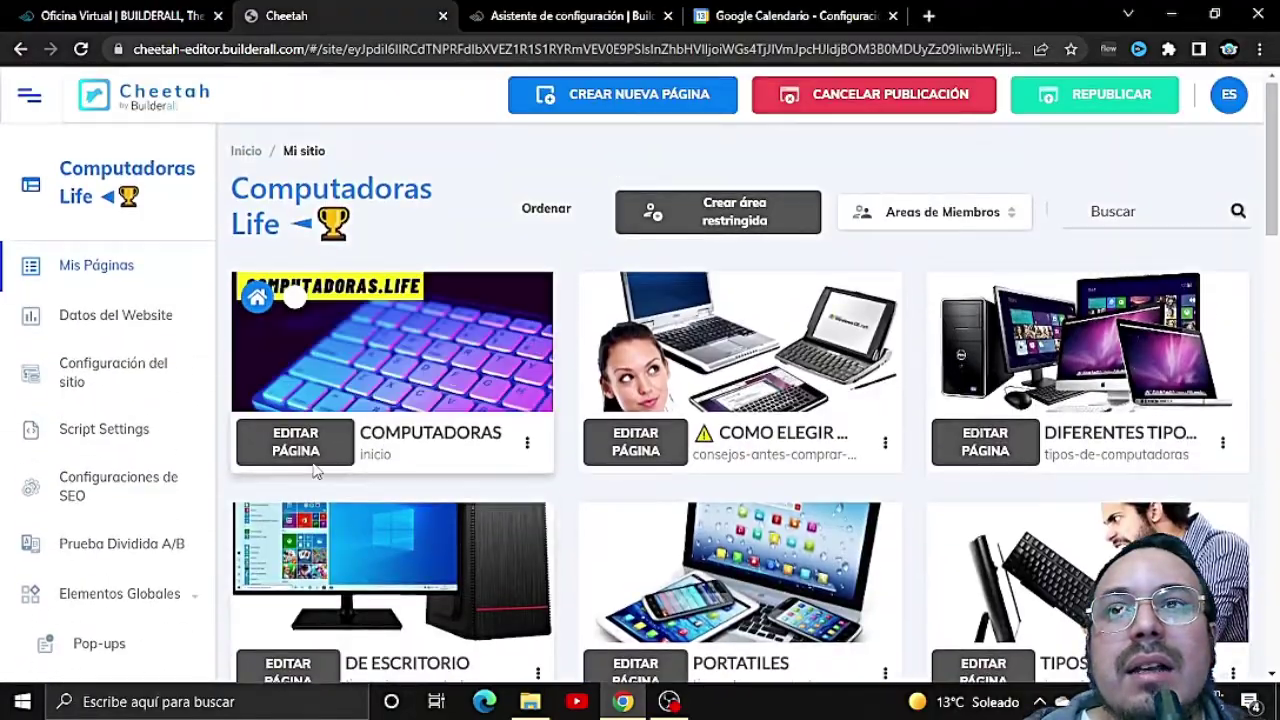
pyautogui.click(323, 444)
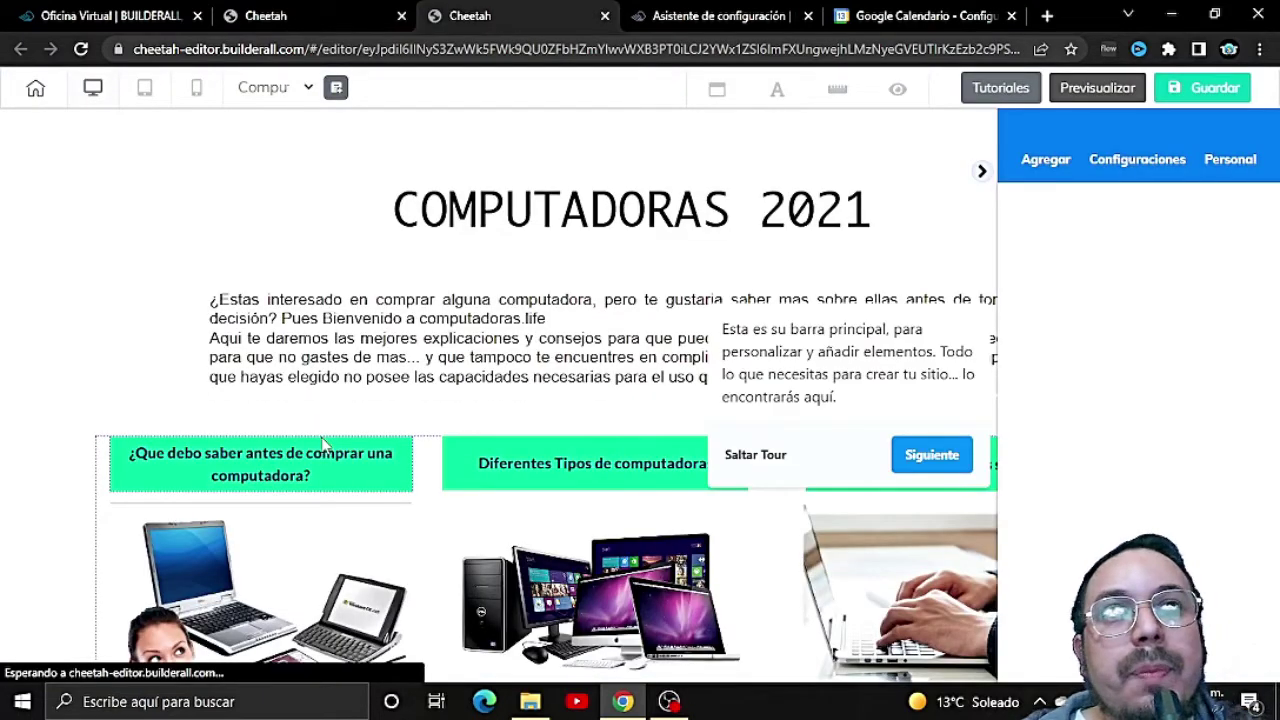
# Step: Skip the editor's introductory tour
pyautogui.scroll(-5, 663, 533)
pyautogui.scroll(-10, 663, 533)
pyautogui.click(736, 454)
pyautogui.scroll(-5, 735, 456)
pyautogui.scroll(-2, 736, 456)
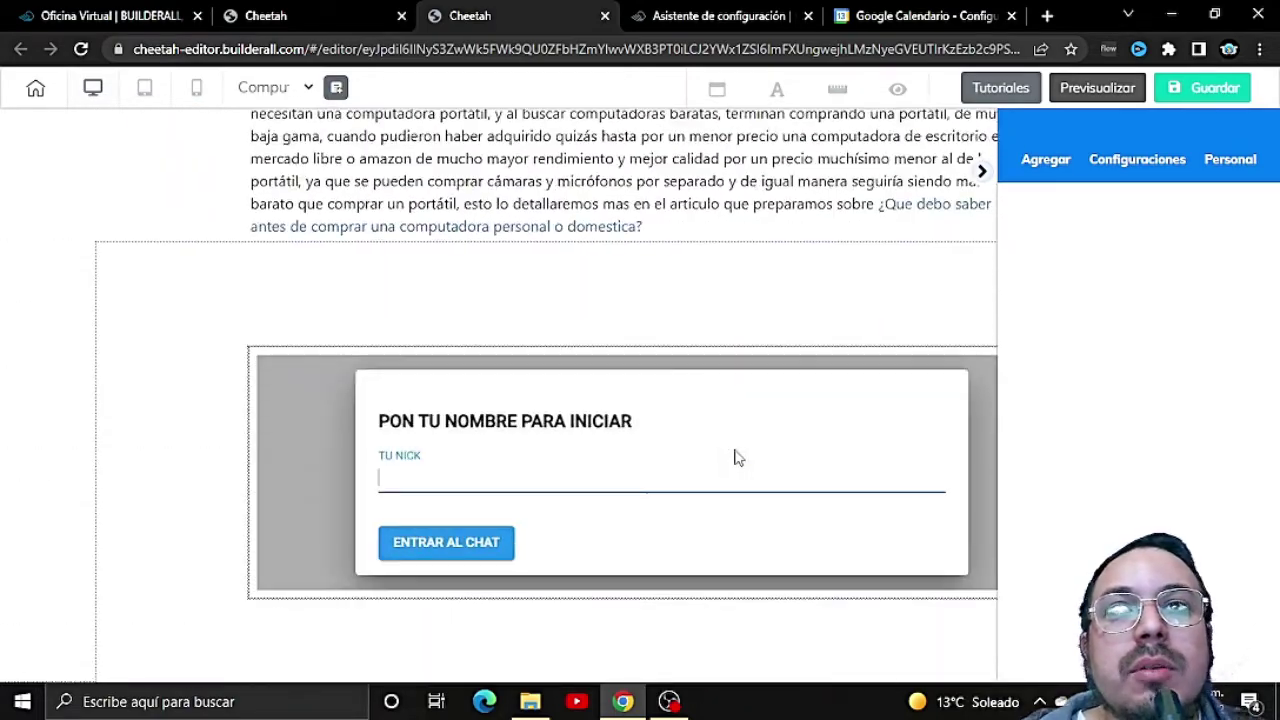
# Step: Move the 'PON TU NOMBRE PARA INICIAR' chat panel up beneath the article text
pyautogui.click(1052, 163)
pyautogui.click(1096, 217)
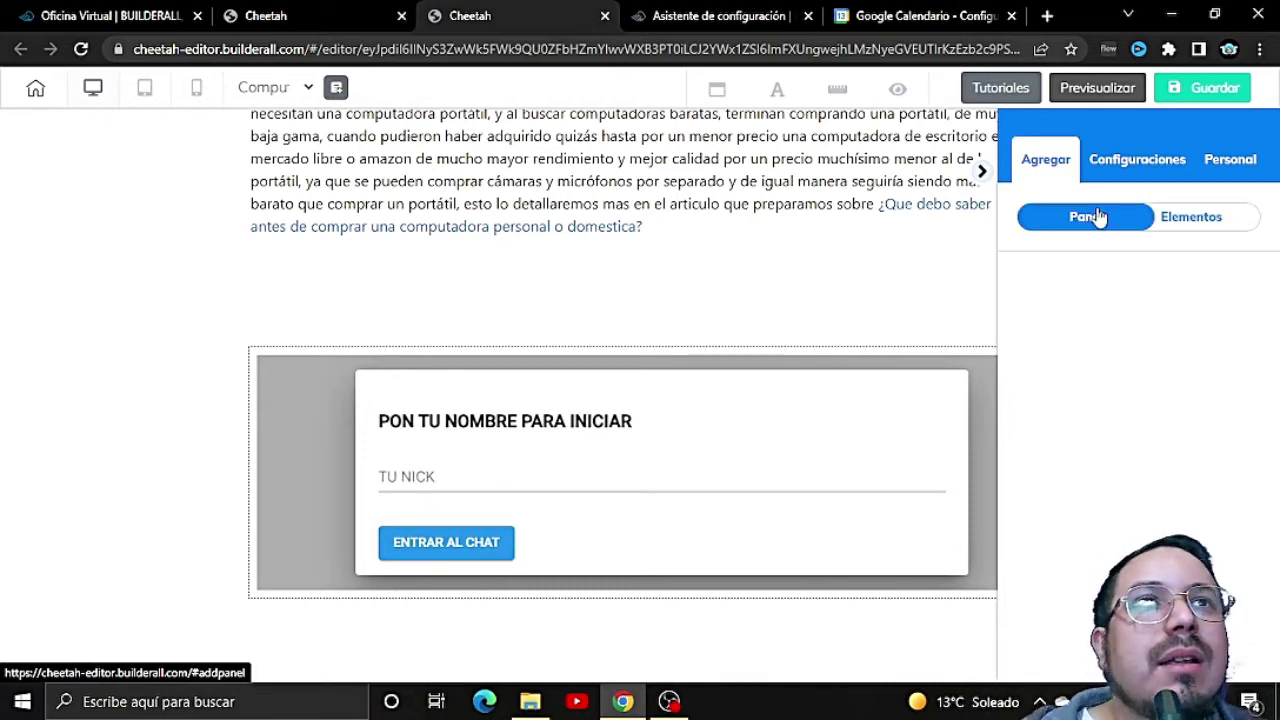
pyautogui.click(1192, 226)
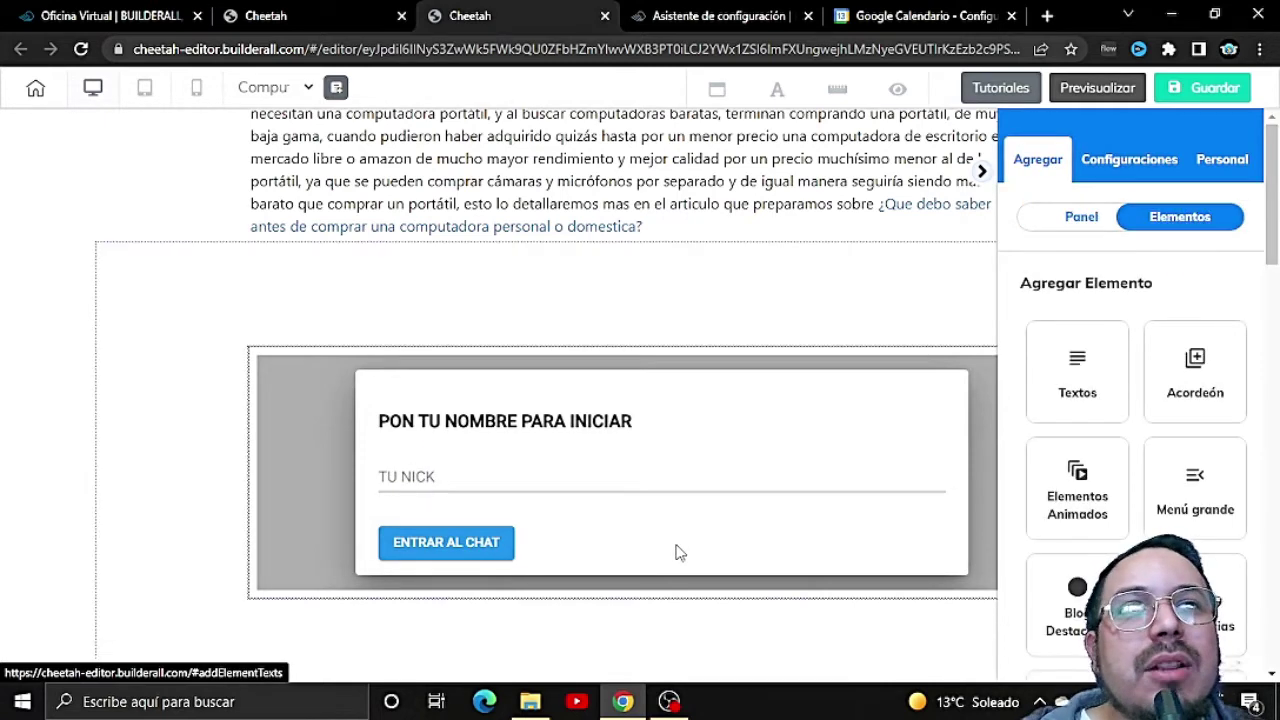
pyautogui.click(730, 648)
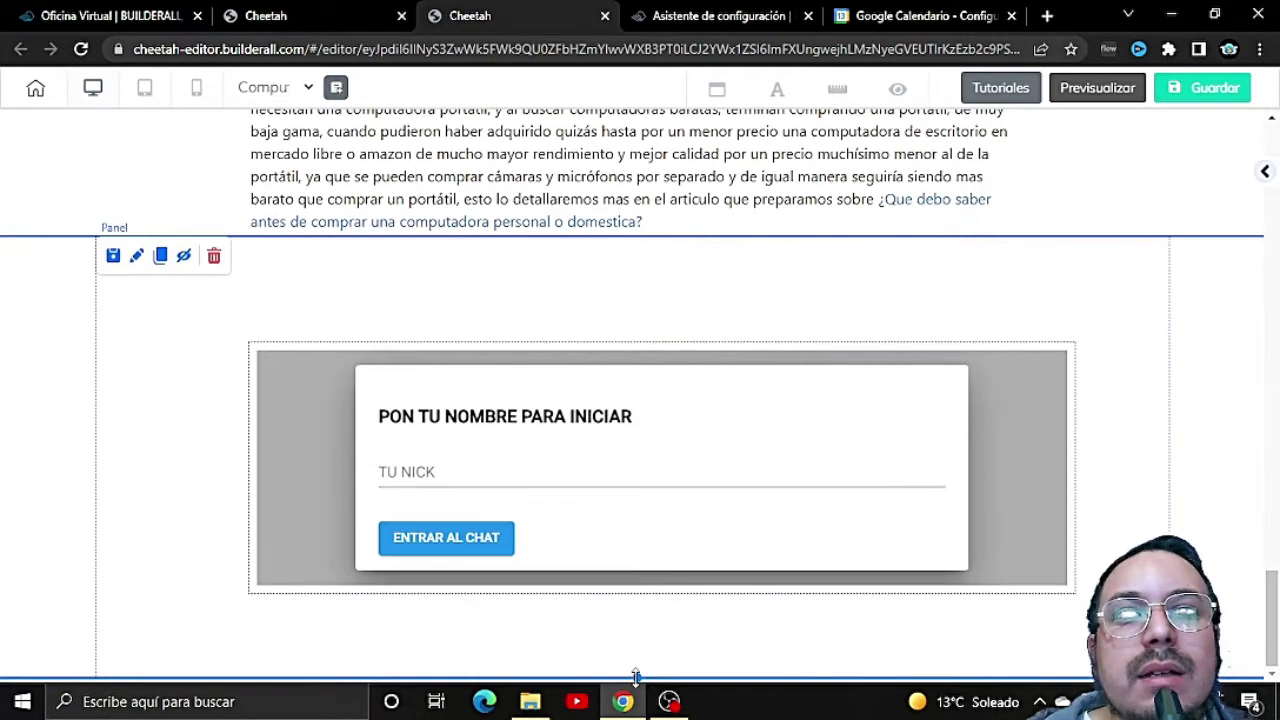
pyautogui.moveTo(634, 486); pyautogui.dragTo(632, 381)
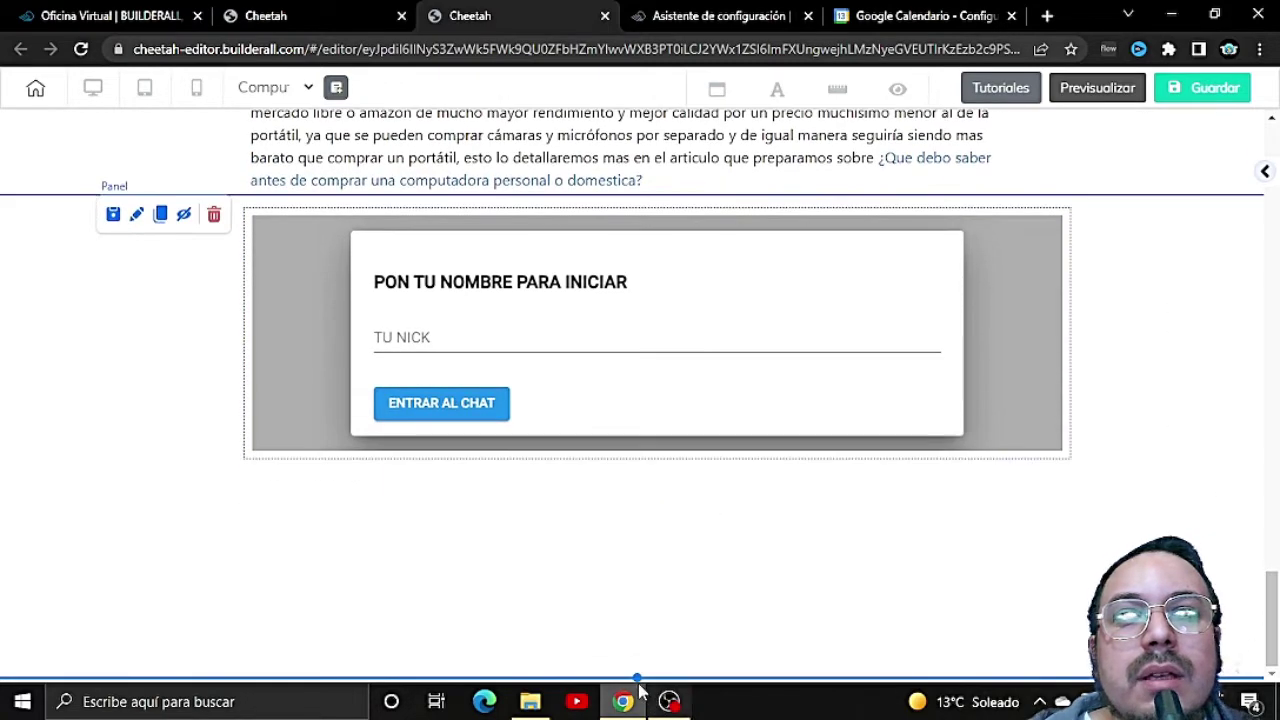
# Step: Bring back the add-content sidebar listing the elements
pyautogui.scroll(-1, 663, 586)
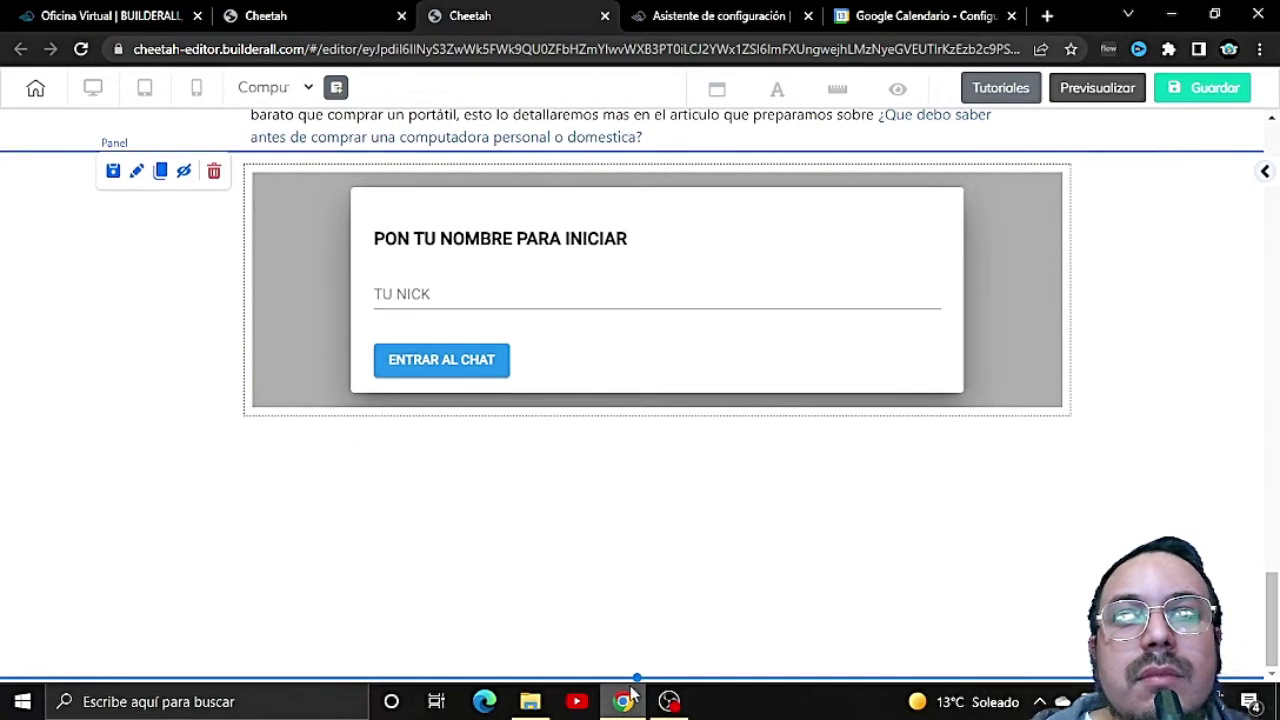
pyautogui.scroll(-1, 607, 289)
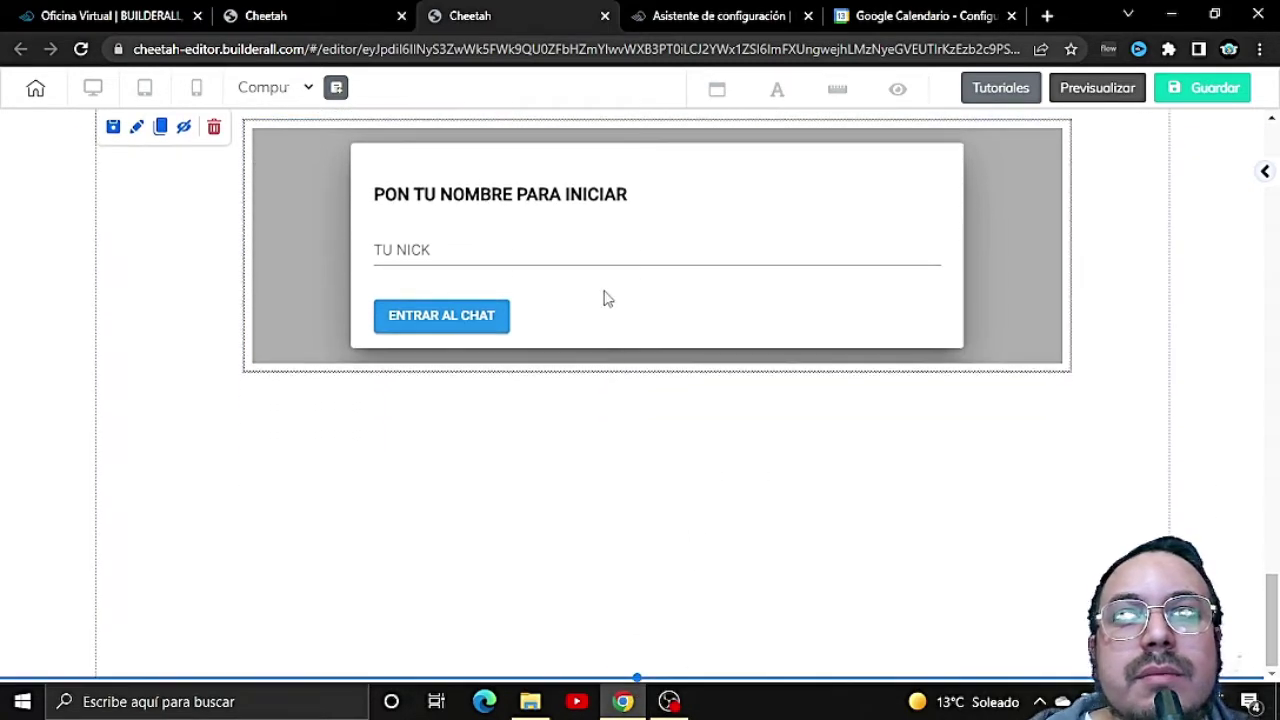
pyautogui.click(625, 705)
pyautogui.click(628, 702)
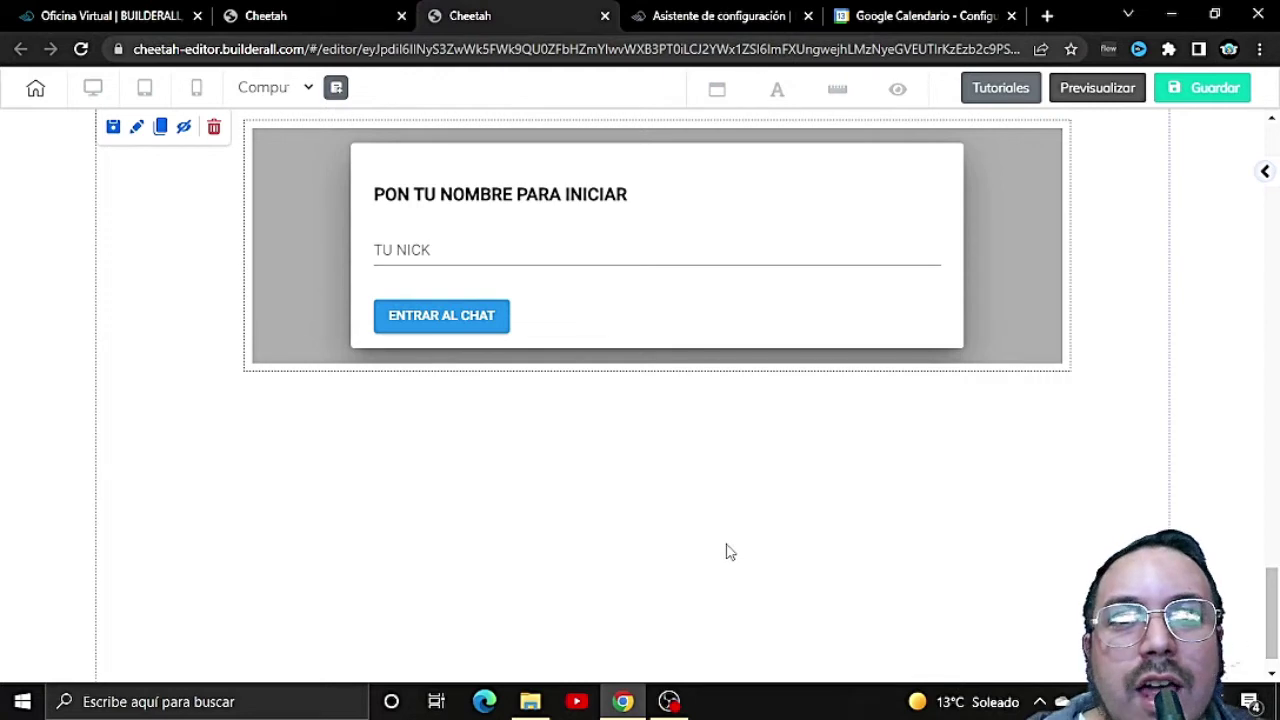
pyautogui.click(1266, 174)
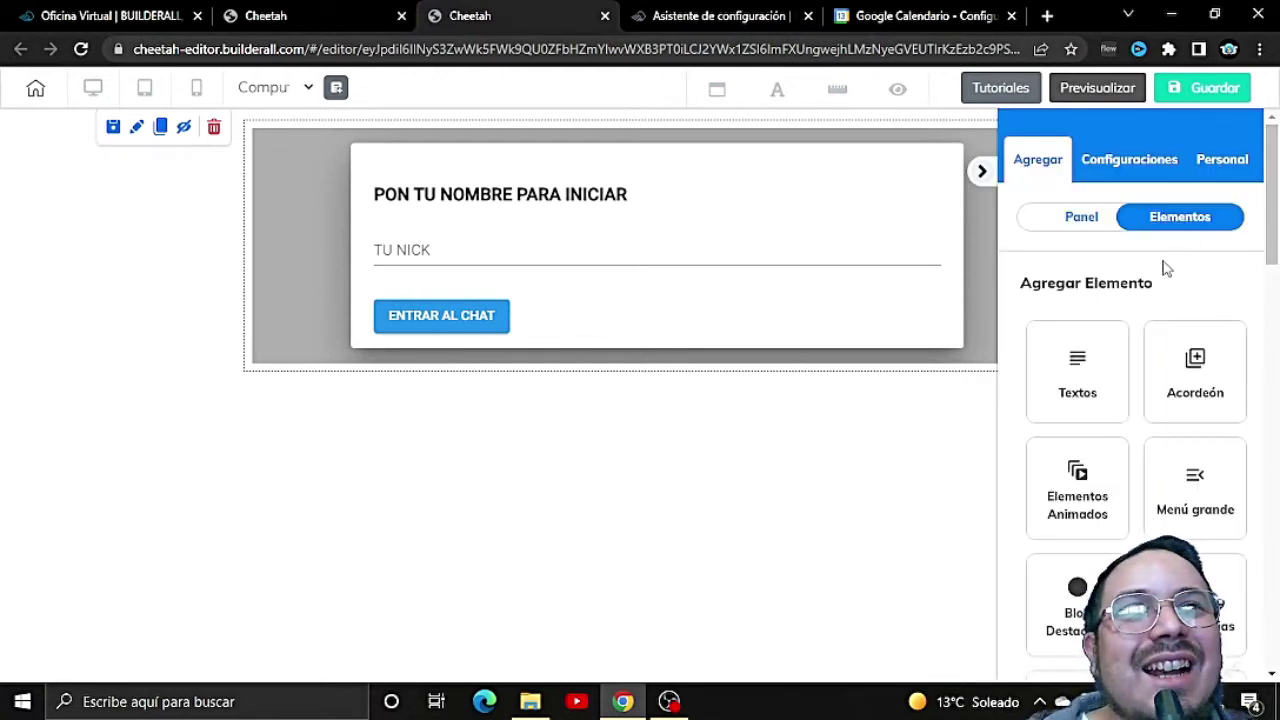
# Step: Place a Booking element on the page below the chat panel
pyautogui.click(1083, 220)
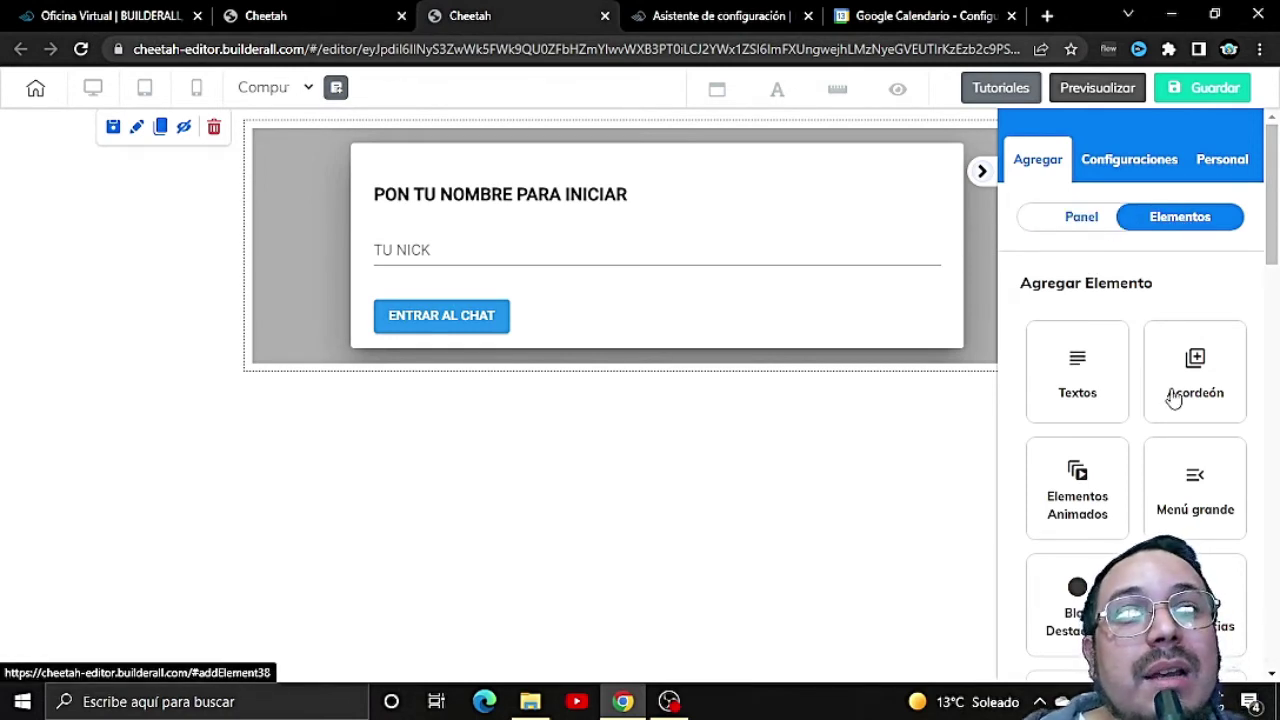
pyautogui.scroll(-4, 1174, 398)
pyautogui.scroll(-1, 1174, 398)
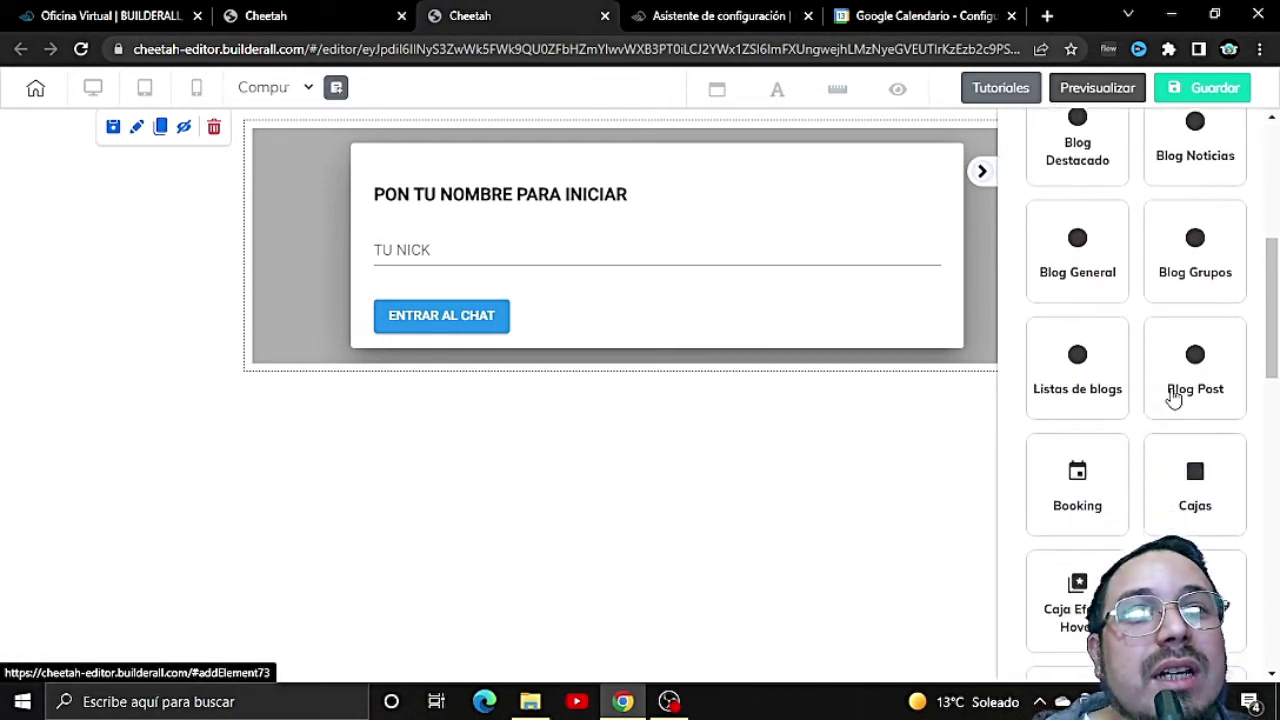
pyautogui.click(1083, 508)
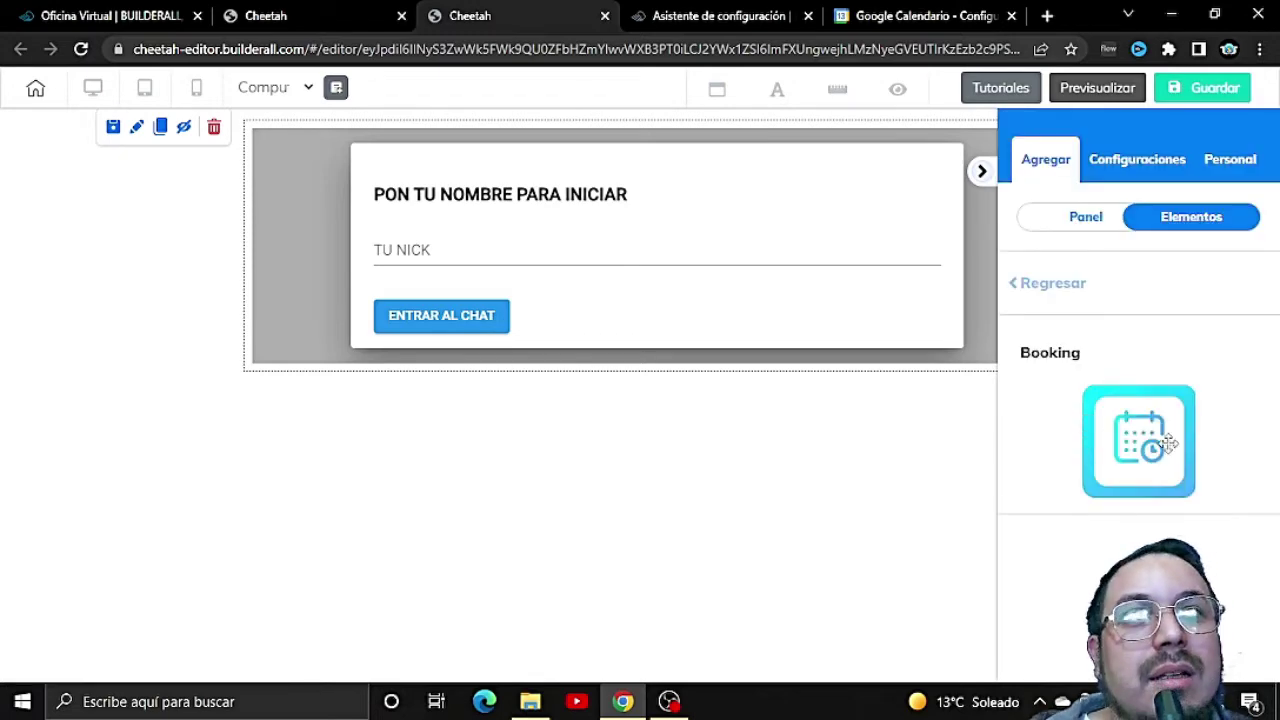
pyautogui.moveTo(1140, 446); pyautogui.dragTo(594, 531)
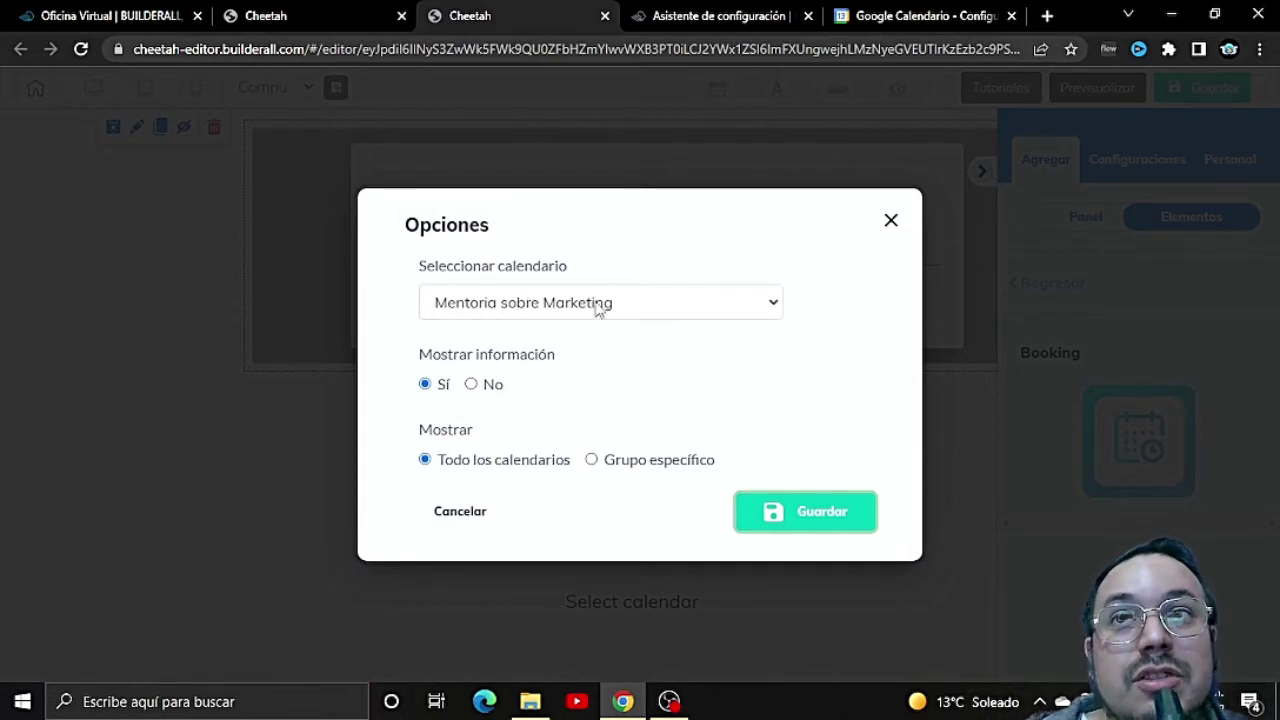
# Step: Set the Booking element to the 'Mentoria sobre Marketing' calendar, save, and collapse the sidebar
pyautogui.click(638, 308)
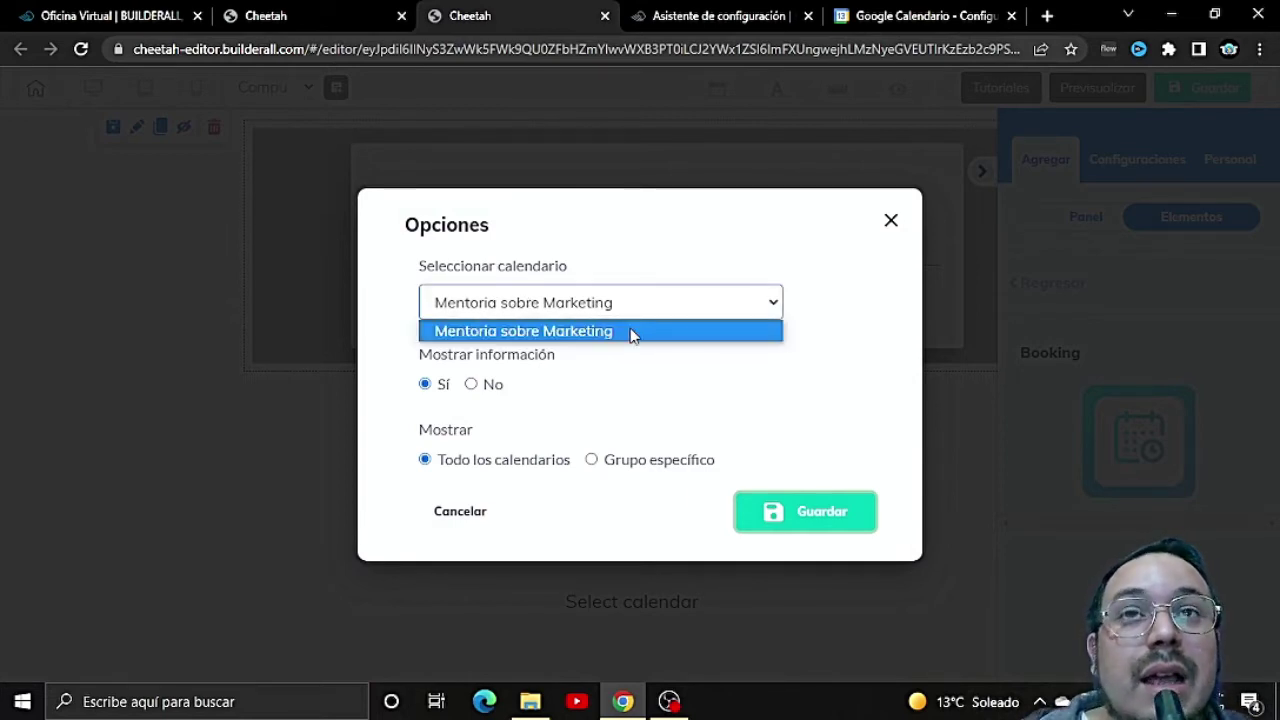
pyautogui.click(631, 332)
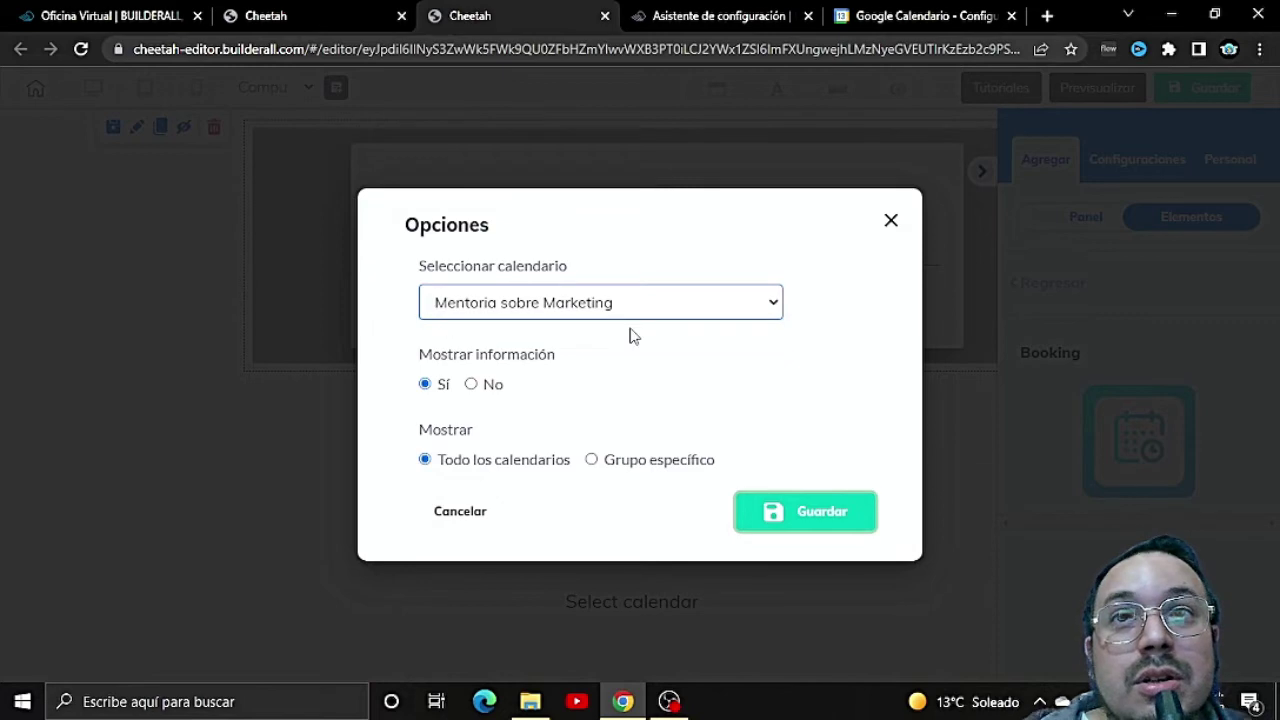
pyautogui.click(768, 512)
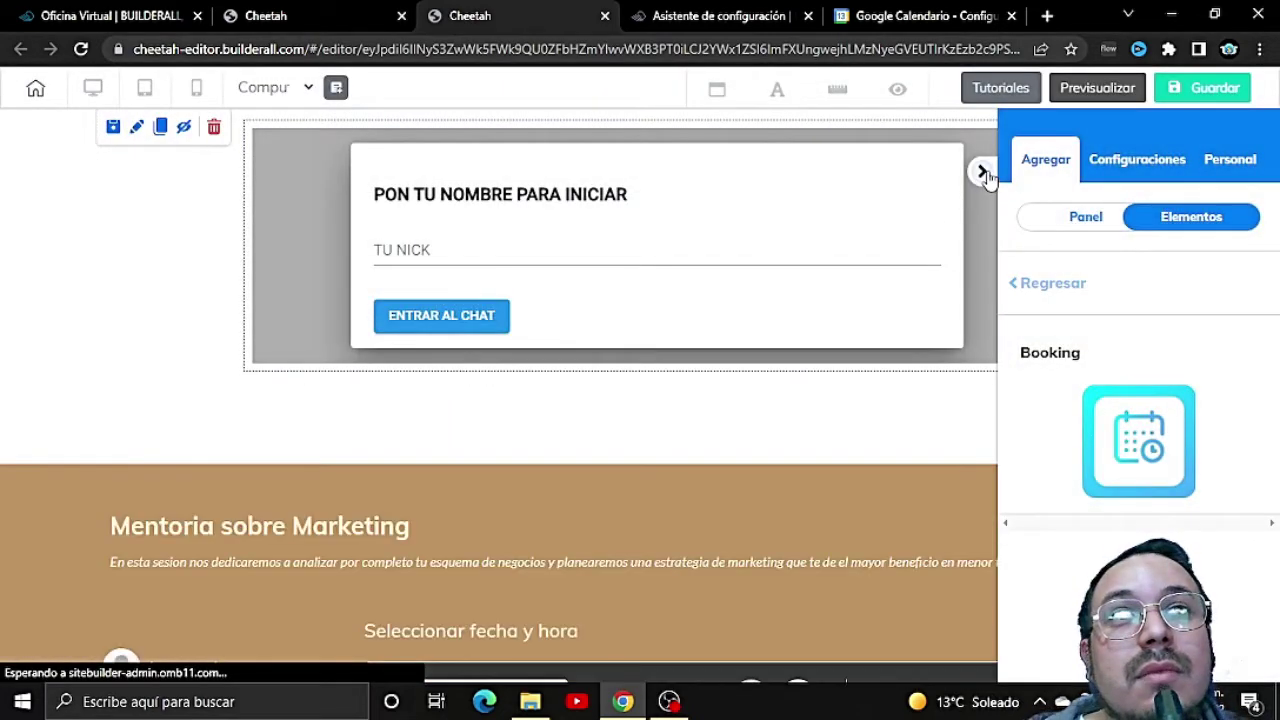
pyautogui.click(981, 172)
pyautogui.scroll(-4, 885, 360)
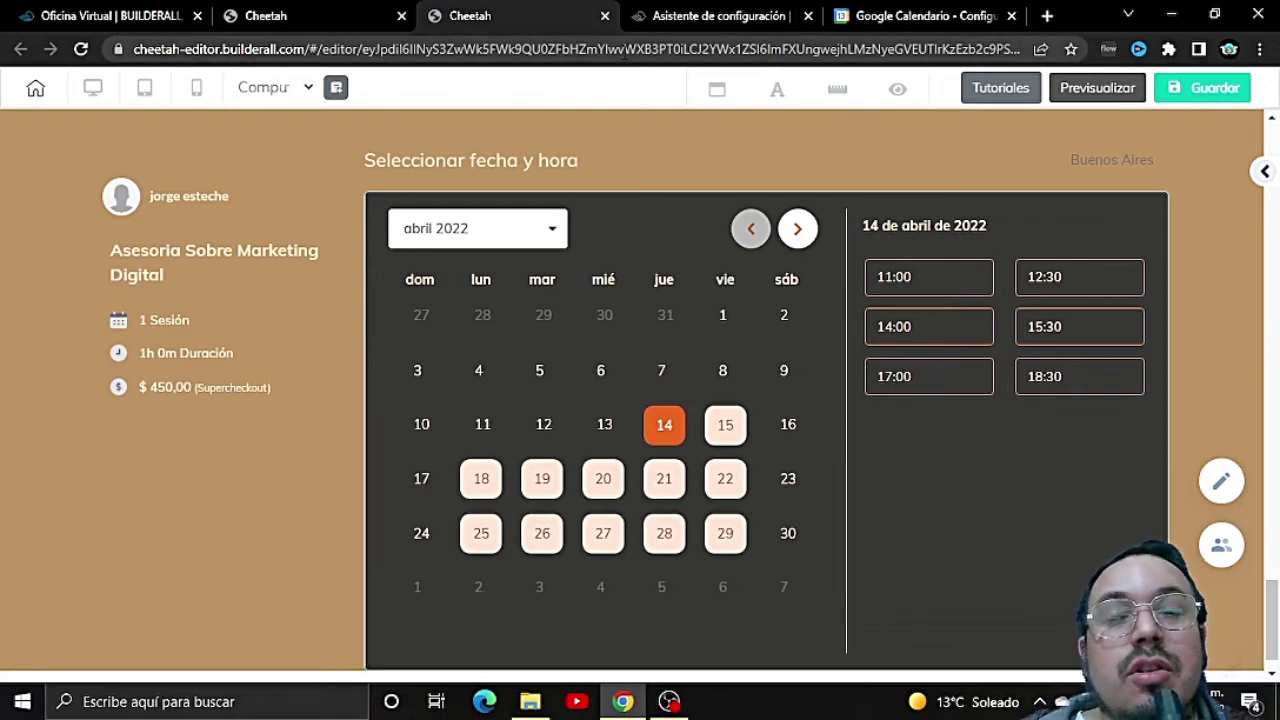
# Step: Leave the Cheetah editor and return to the Booking wizard's embed code section
pyautogui.click(605, 16)
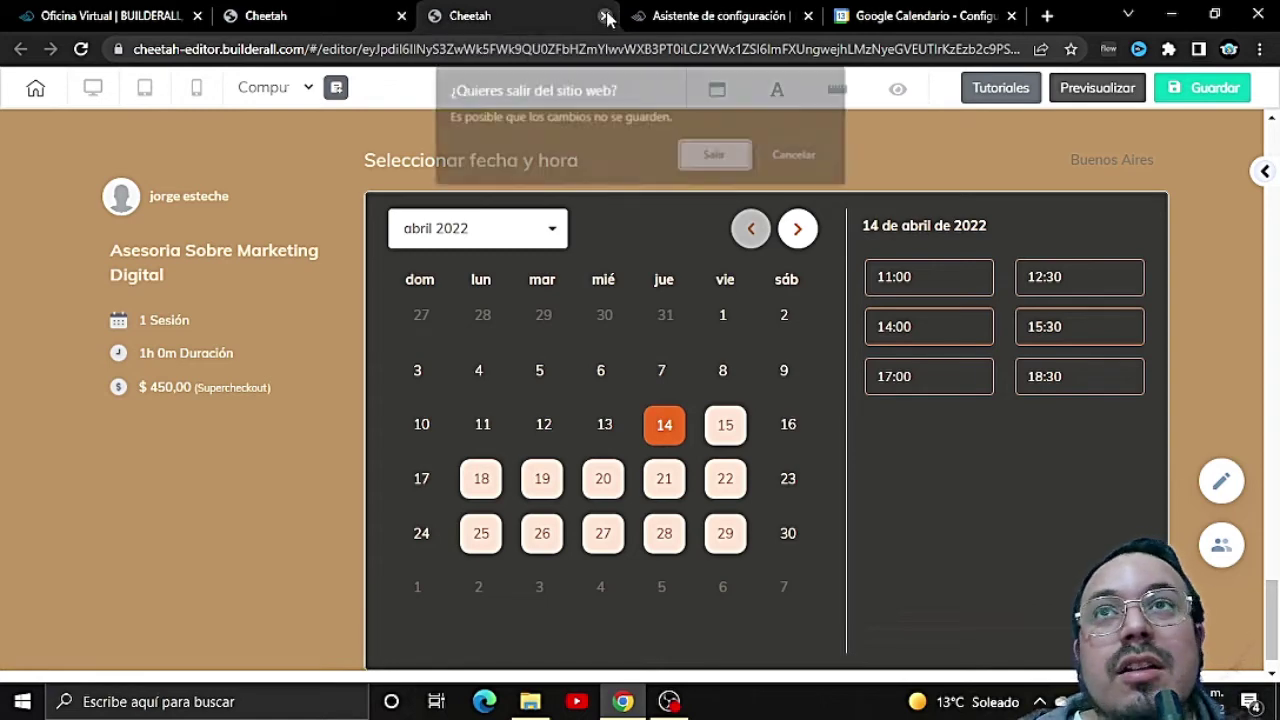
pyautogui.click(722, 157)
pyautogui.click(600, 16)
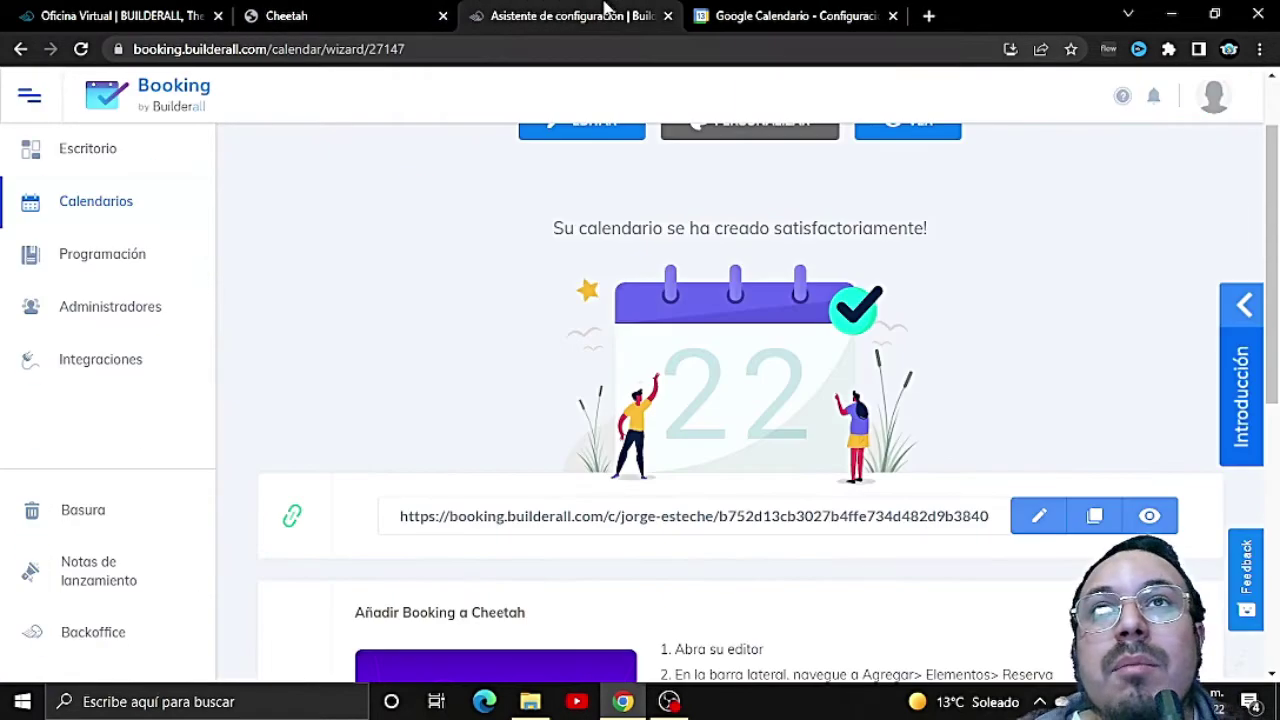
pyautogui.scroll(-6, 623, 331)
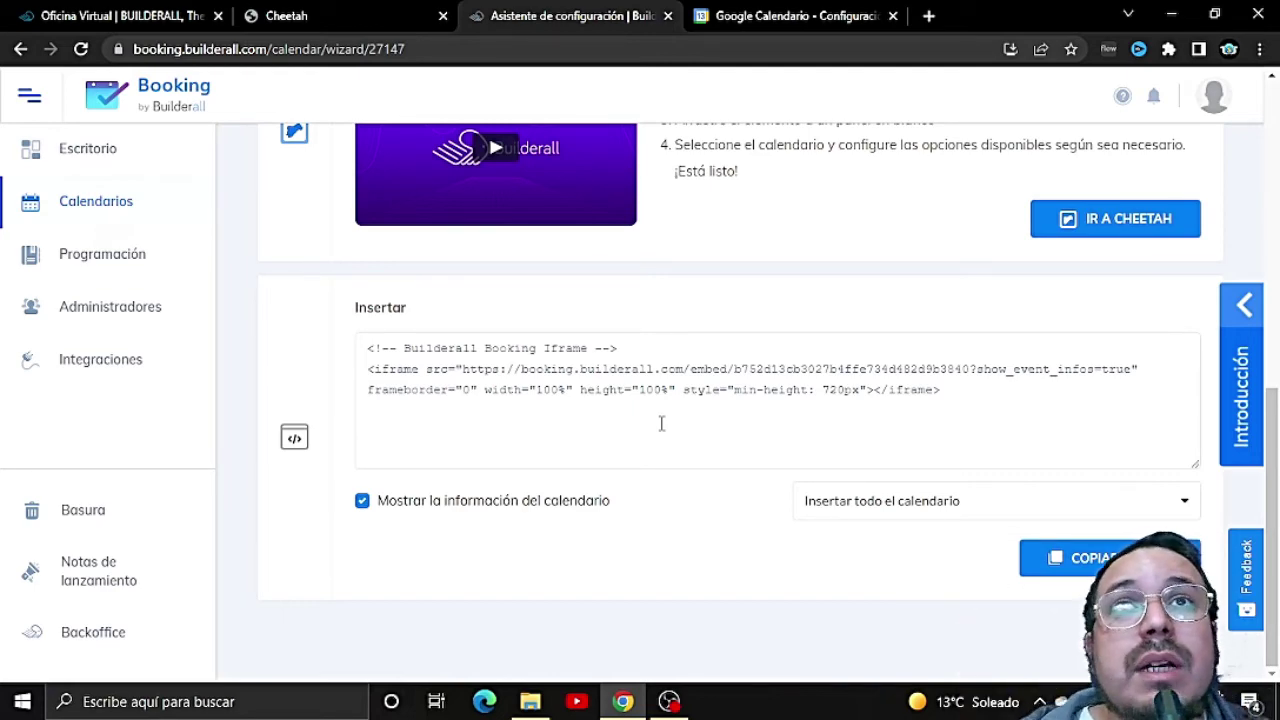
pyautogui.scroll(10, 661, 423)
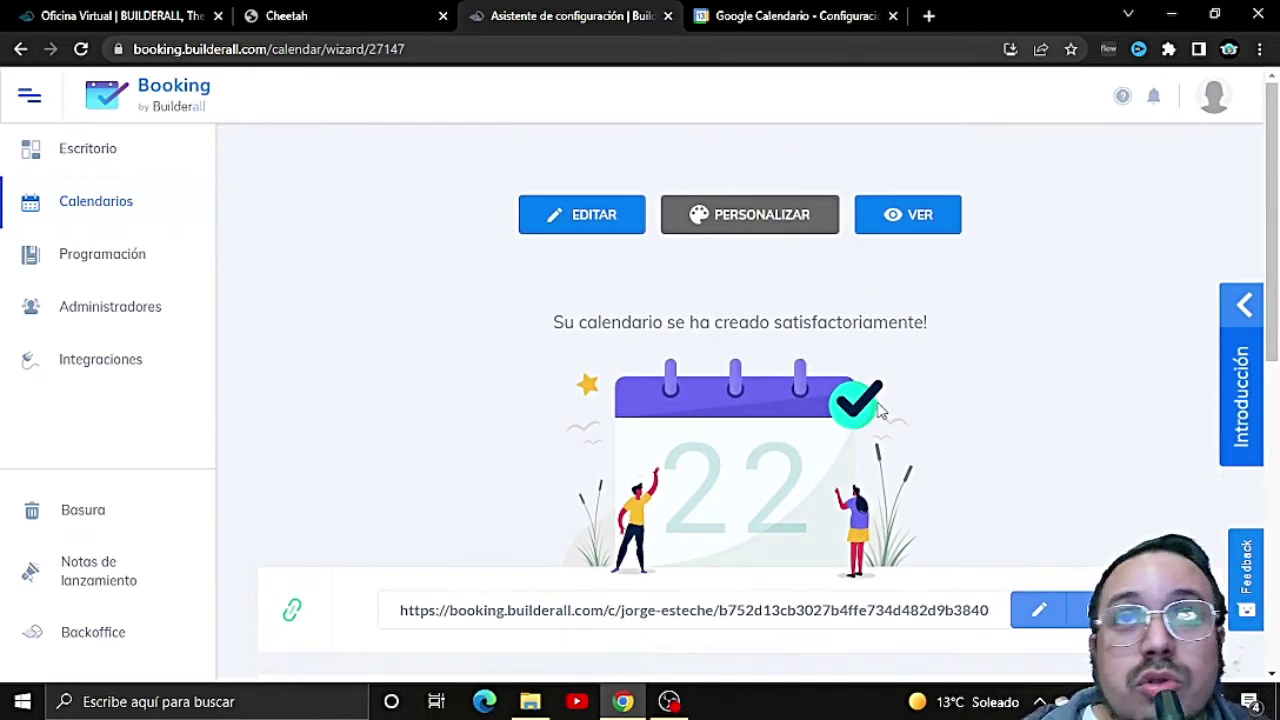